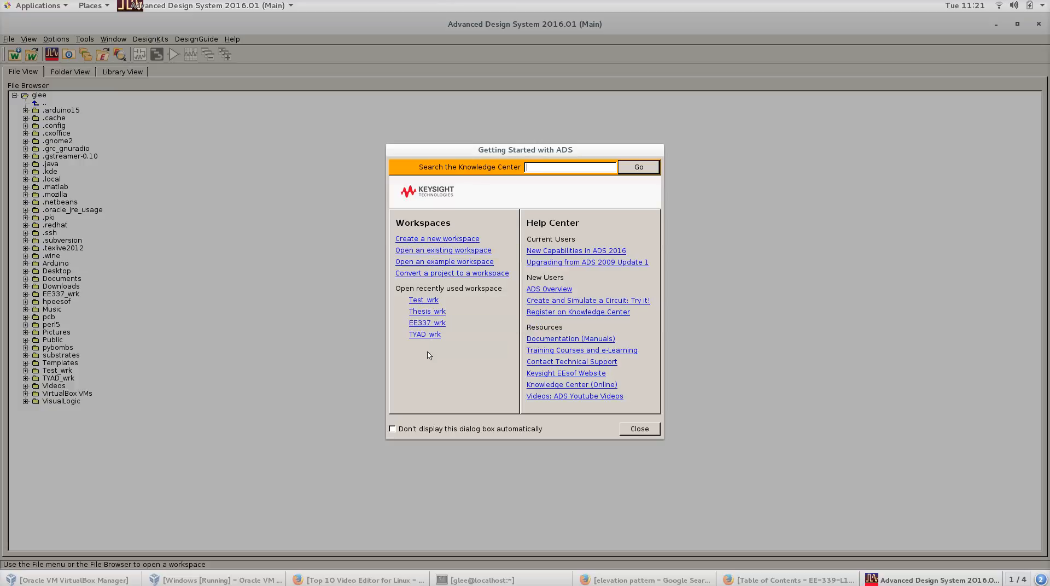
# Create workspace MyWorkspace_wrk with library MyLibrary_lib, the Analog/RF library included, and Standard ADS Layers technology at 0.0001 millimeter layout resolution.
pyautogui.click(439, 239)
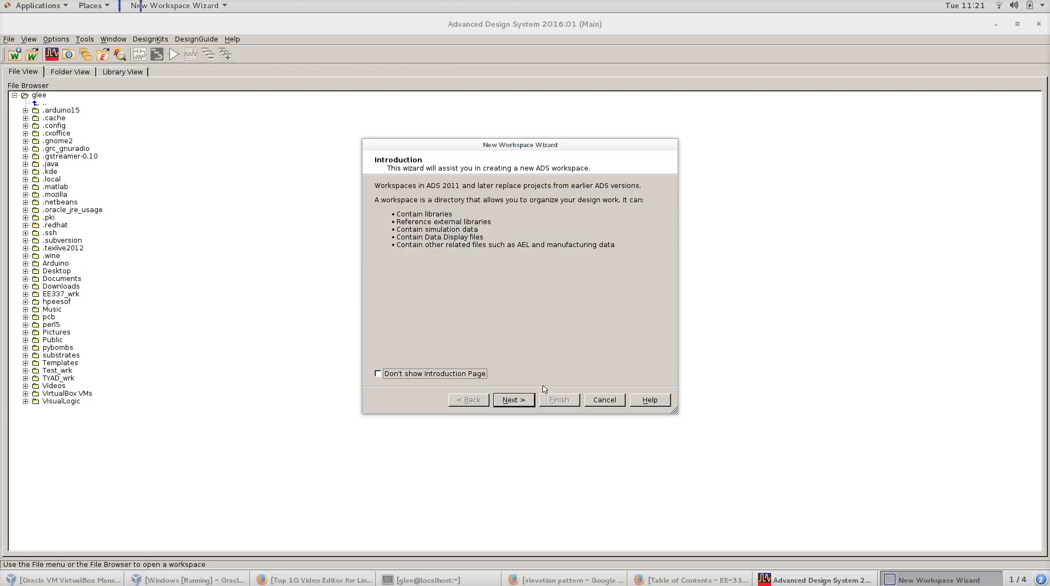
pyautogui.click(512, 405)
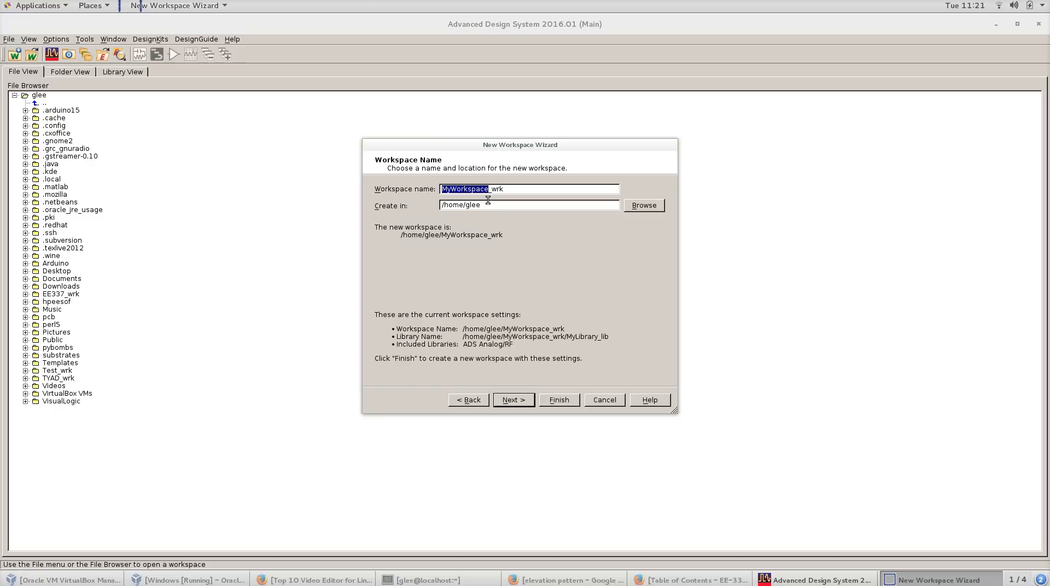
pyautogui.click(514, 400)
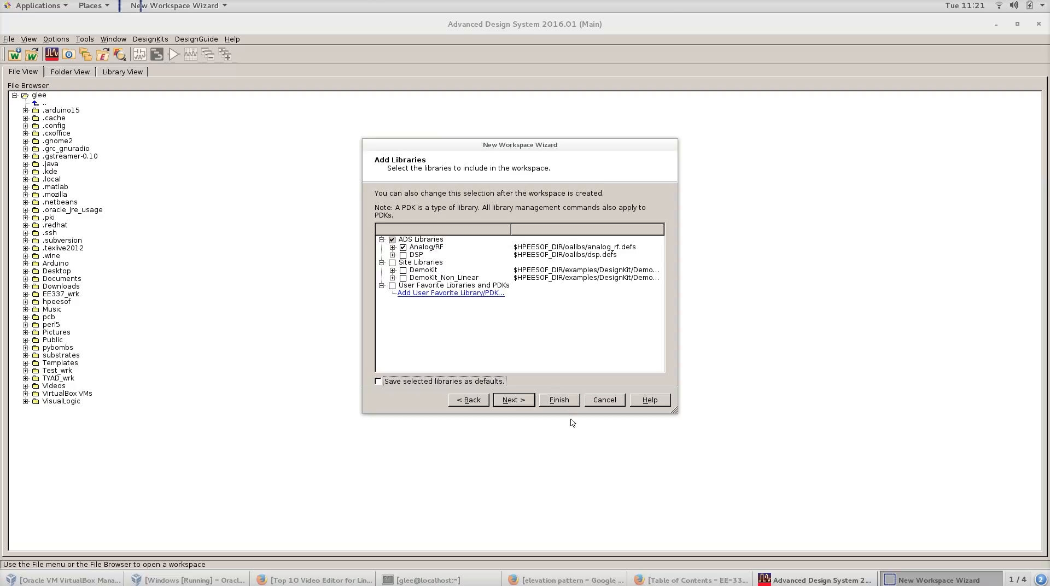
pyautogui.click(514, 400)
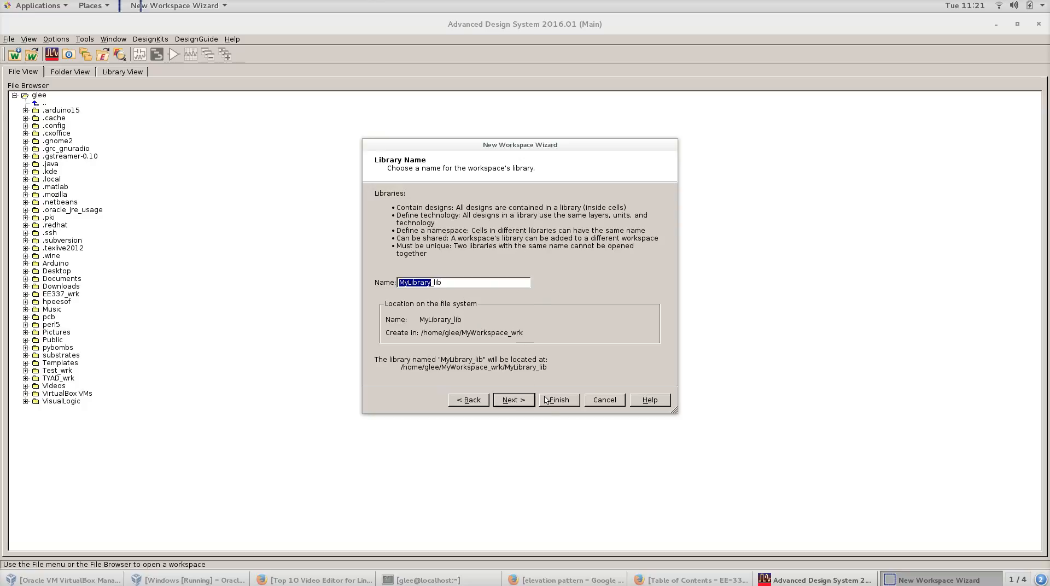
pyautogui.click(516, 401)
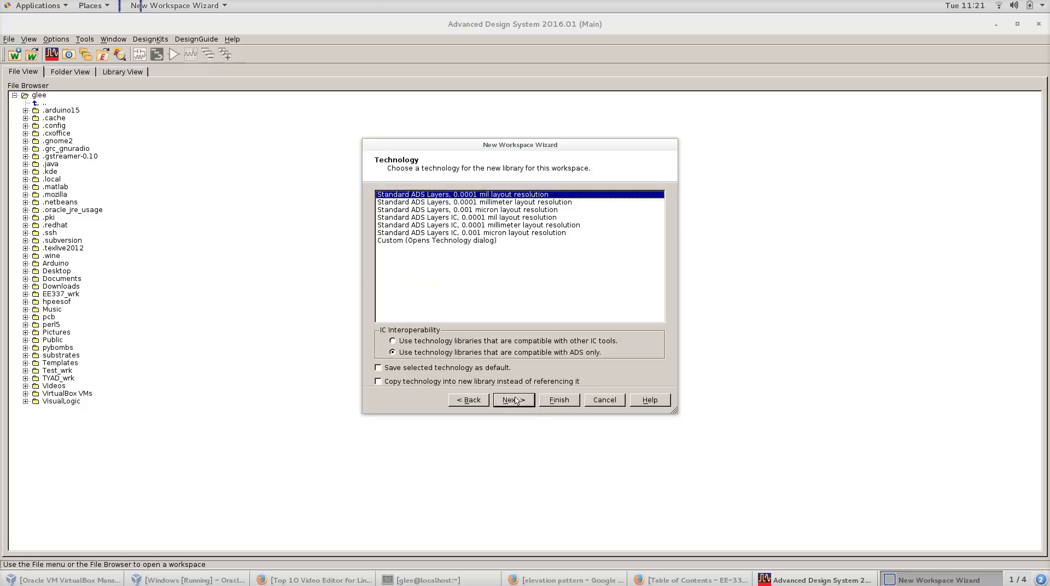
pyautogui.click(410, 203)
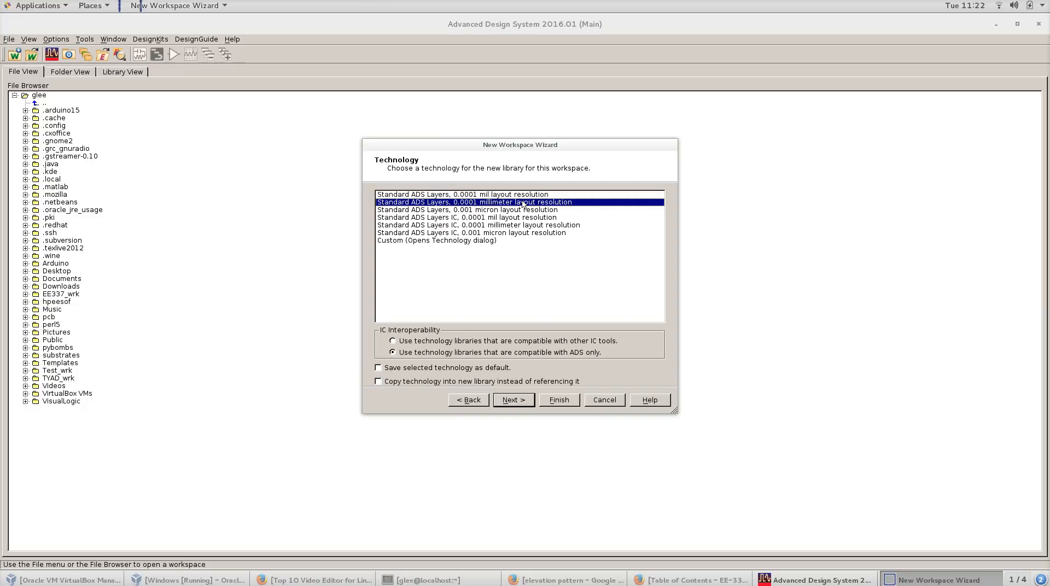
pyautogui.click(525, 404)
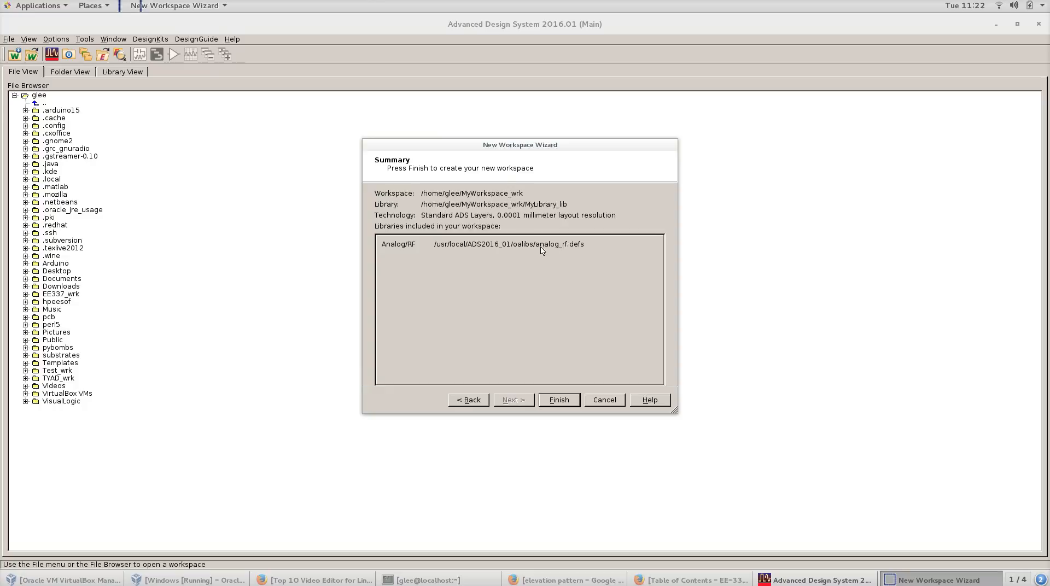
pyautogui.click(559, 402)
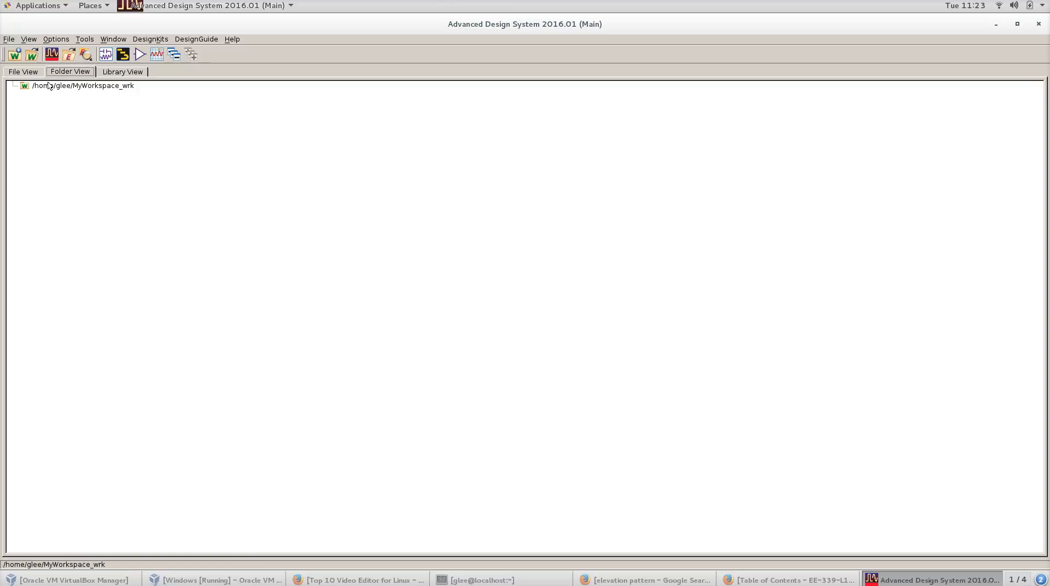
# Create a new schematic in MyLibrary_lib with the cell name Antenna and the Schematic Wizard enabled.
pyautogui.click(105, 55)
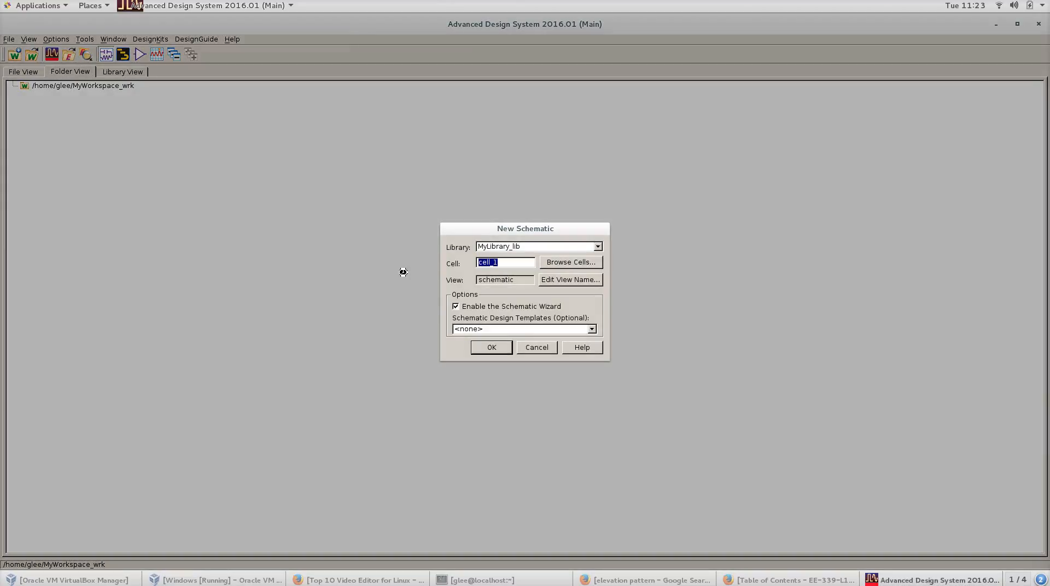
pyautogui.write('Antenna')
pyautogui.click(495, 348)
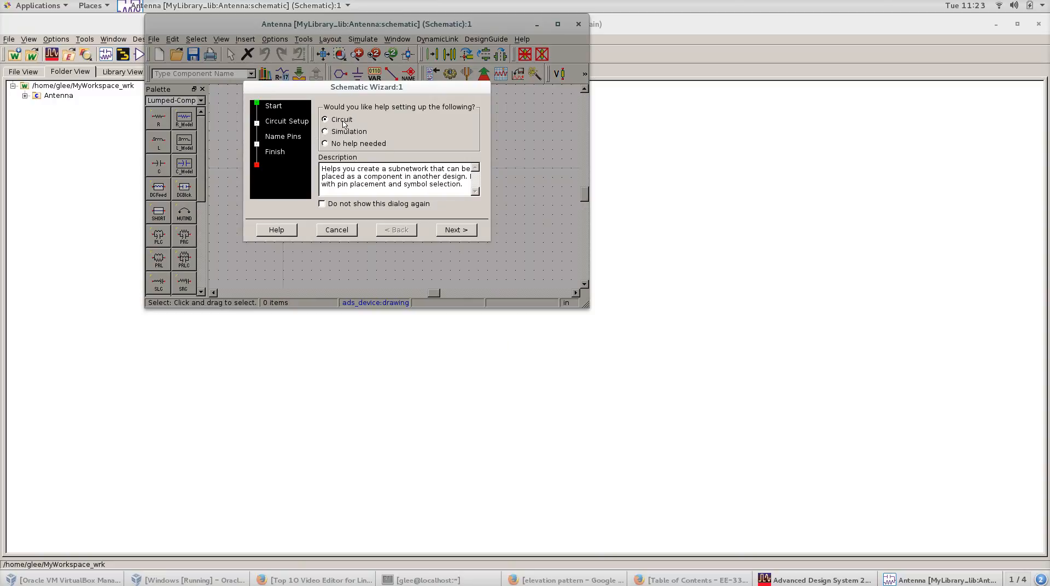
# Set up the schematic wizard for a simulation with the 2-Port Linear Circuit application type.
pyautogui.click(345, 134)
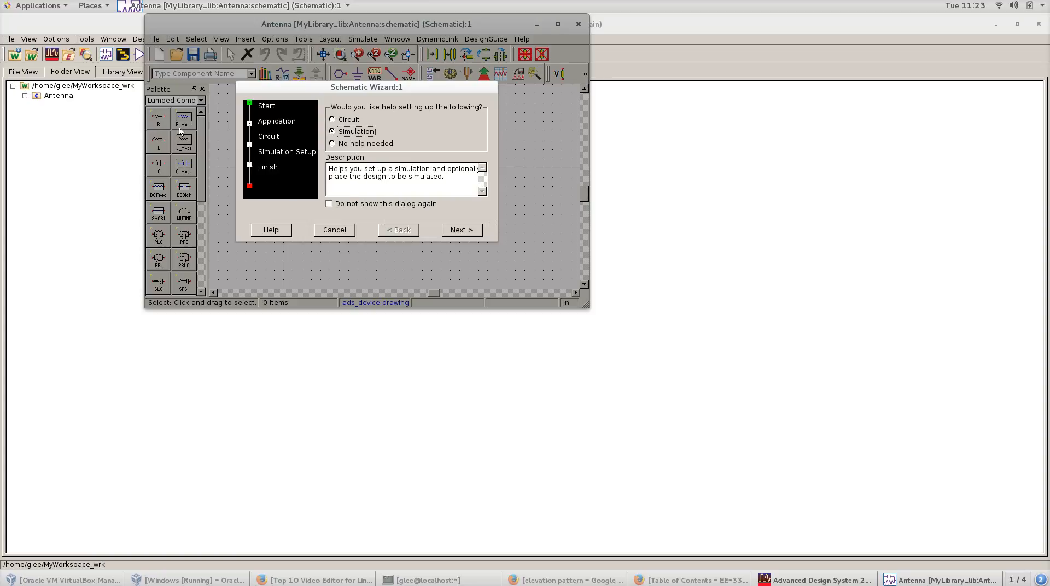
pyautogui.click(460, 230)
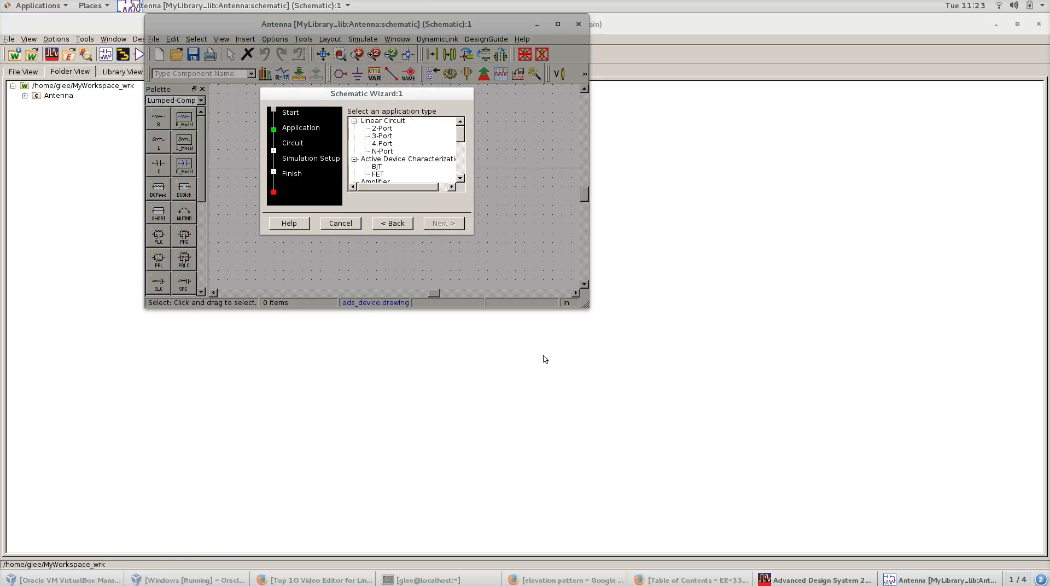
pyautogui.click(390, 130)
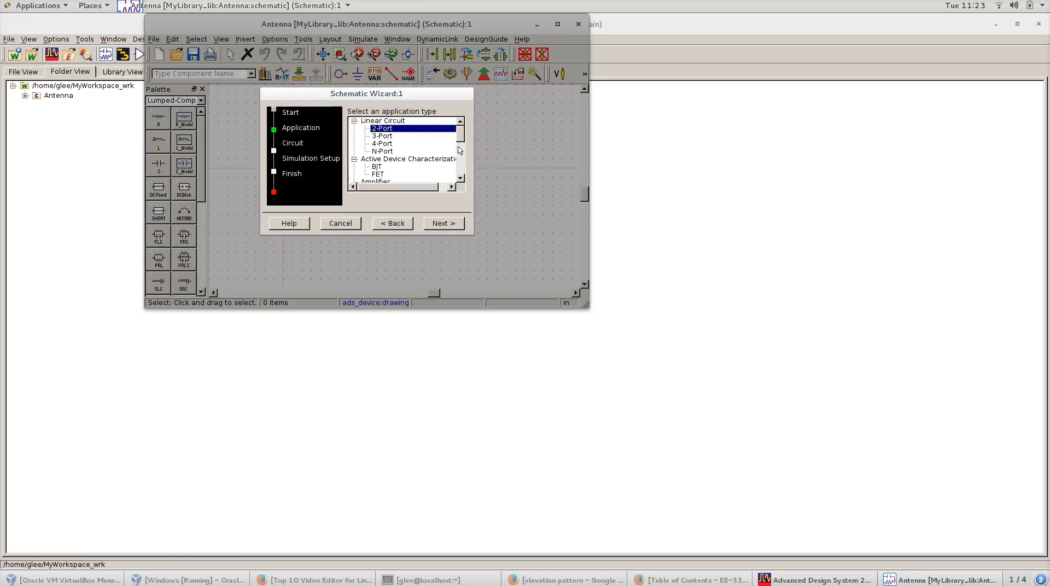
pyautogui.scroll(-3, 462, 140)
pyautogui.scroll(3, 463, 139)
pyautogui.moveTo(463, 138)
pyautogui.mouseDown()
pyautogui.moveTo(464, 174)
pyautogui.moveTo(457, 130)
pyautogui.moveTo(465, 155)
pyautogui.mouseUp()
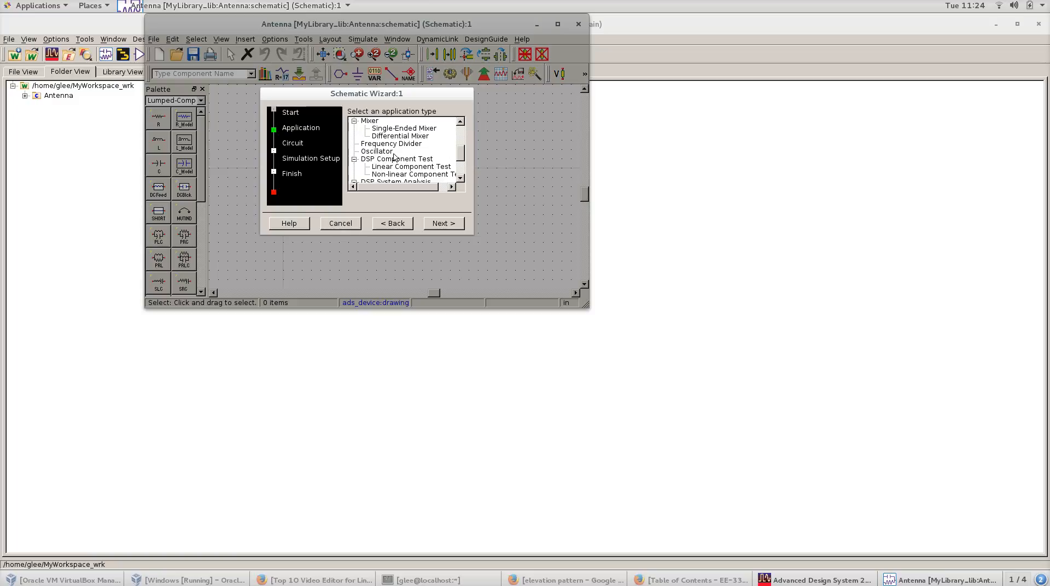
pyautogui.moveTo(463, 152); pyautogui.dragTo(464, 126)
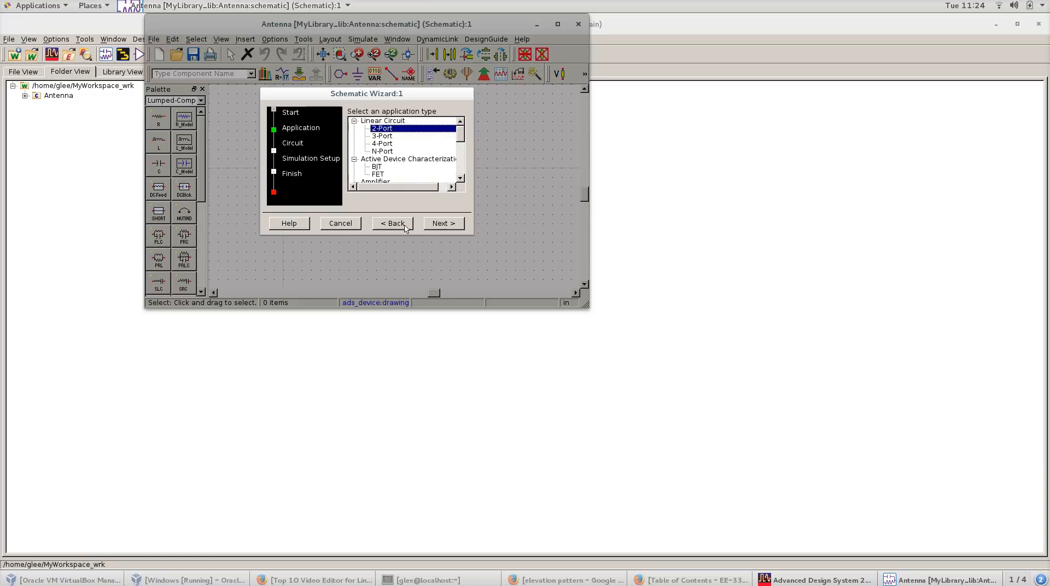
pyautogui.click(442, 225)
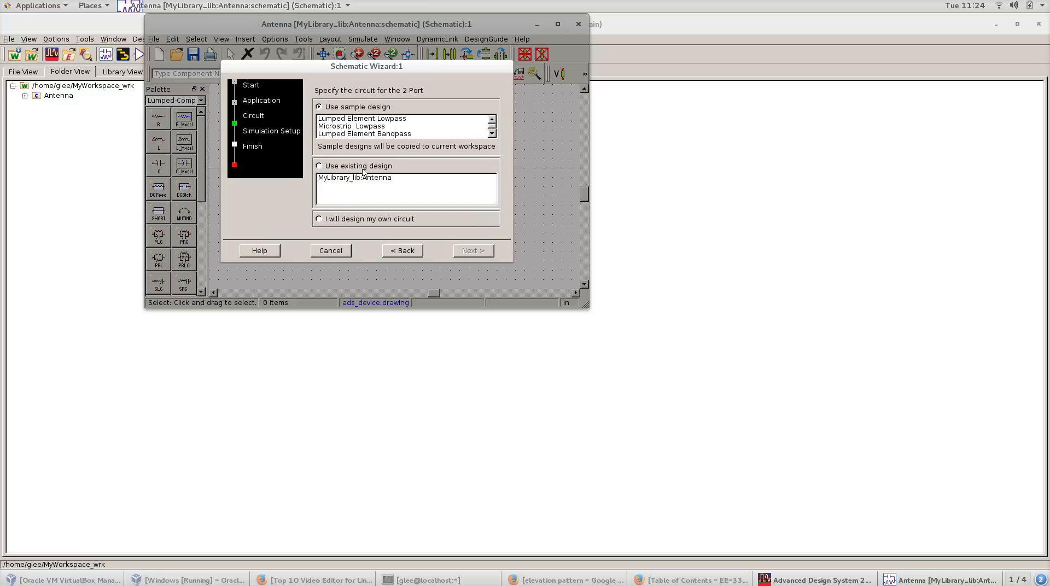
# Choose to design your own circuit, generate the schematic with the Linear Frequency Sweep template, and dismiss the instructions.
pyautogui.click(321, 221)
pyautogui.click(482, 250)
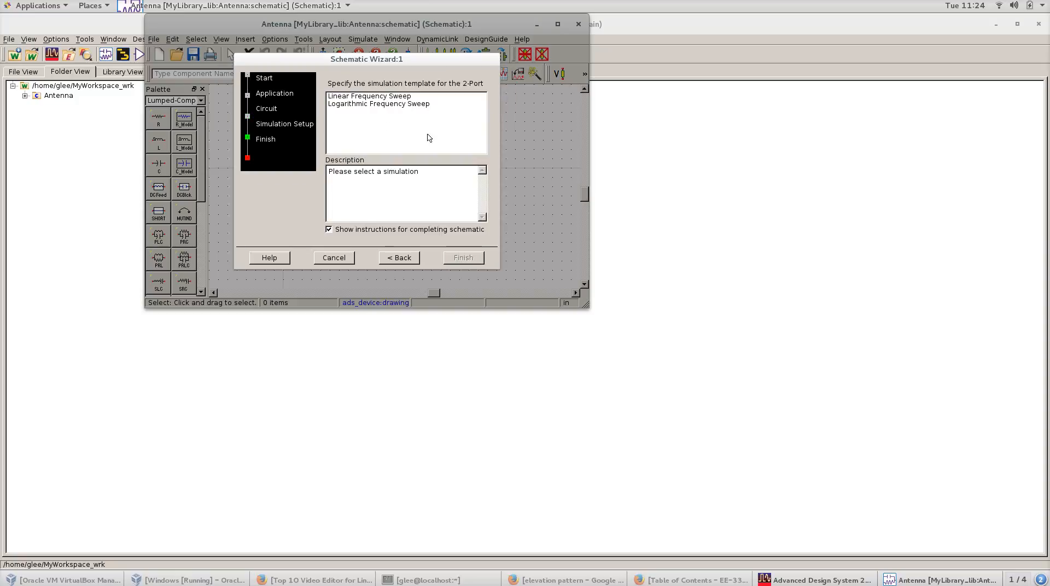
pyautogui.click(355, 97)
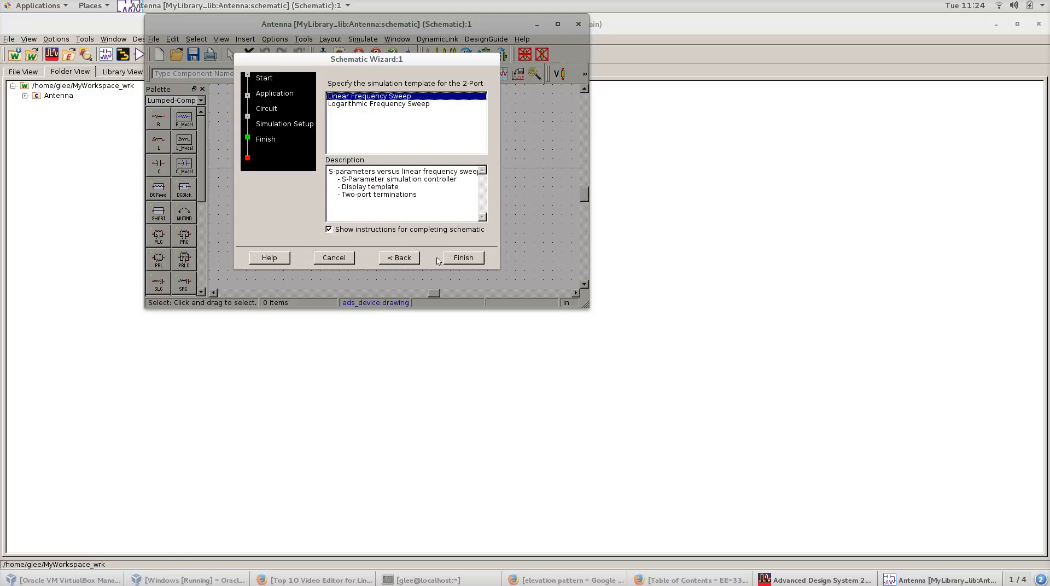
pyautogui.click(455, 260)
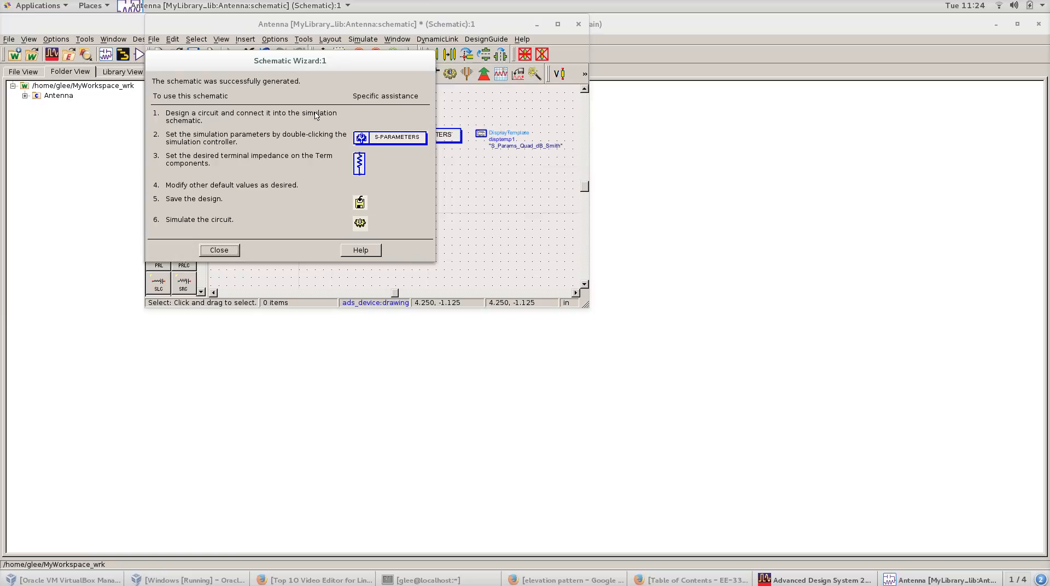
pyautogui.click(219, 250)
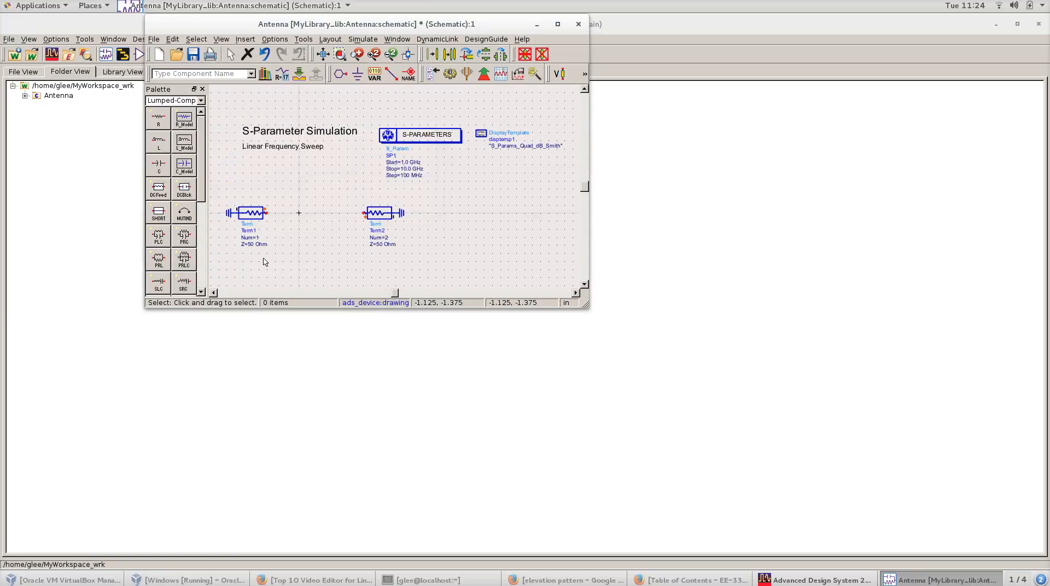
# Maximize the schematic window and delete the DisplayTemplate and the Term2 termination with its ground.
pyautogui.click(557, 24)
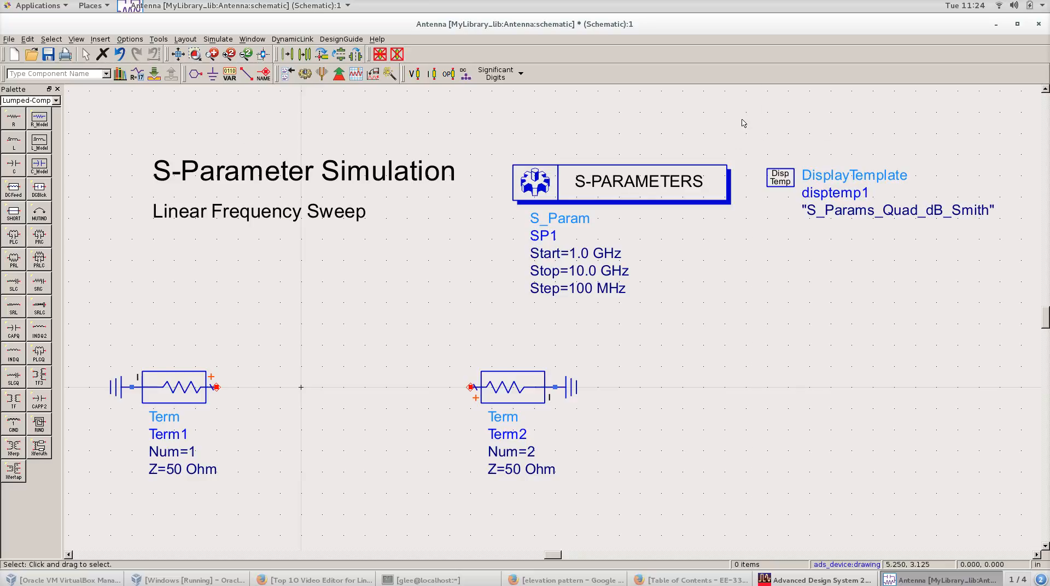
pyautogui.moveTo(743, 123); pyautogui.dragTo(889, 286)
pyautogui.press('Delete')
pyautogui.moveTo(421, 321); pyautogui.dragTo(670, 479)
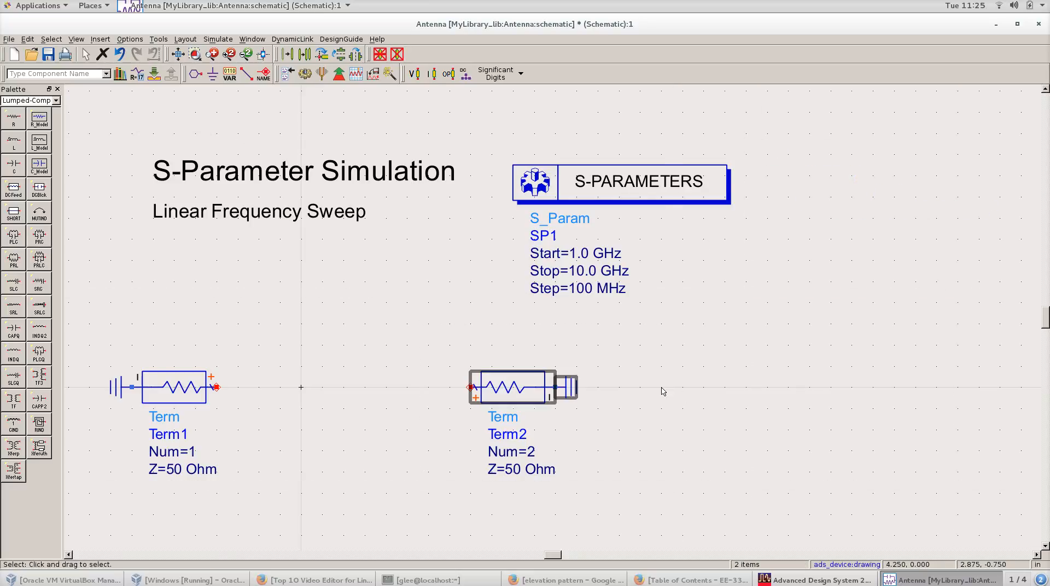
pyautogui.press('Delete')
# Rotate Term1 together with its ground to stand upright with the ground below, and move both near the schematic origin.
pyautogui.moveTo(154, 278); pyautogui.dragTo(251, 434)
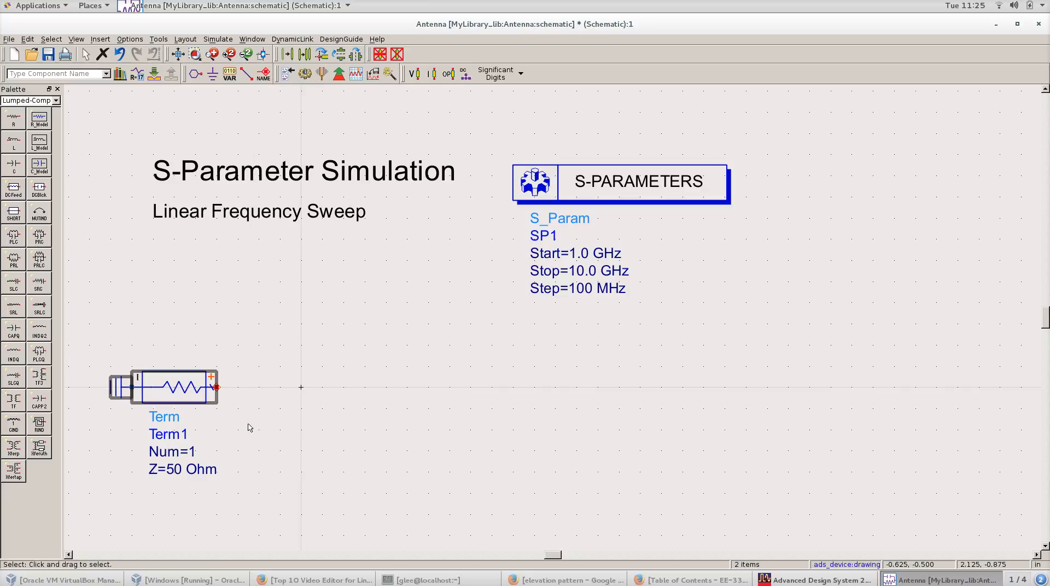
pyautogui.hotkey('ctrl', 'y')
pyautogui.hotkey('ctrl', 'r')
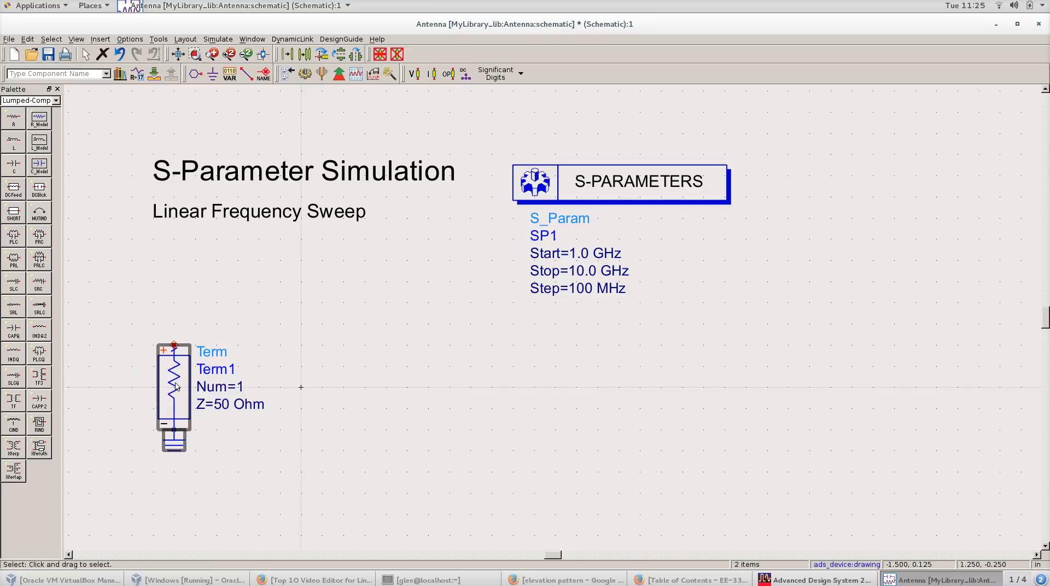
pyautogui.moveTo(132, 314); pyautogui.dragTo(265, 467)
pyautogui.hotkey('ctrl', 'r')
pyautogui.hotkey('ctrl', 'r')
pyautogui.hotkey('ctrl', 'r')
pyautogui.hotkey('ctrl', 'r')
pyautogui.moveTo(185, 379); pyautogui.dragTo(331, 392)
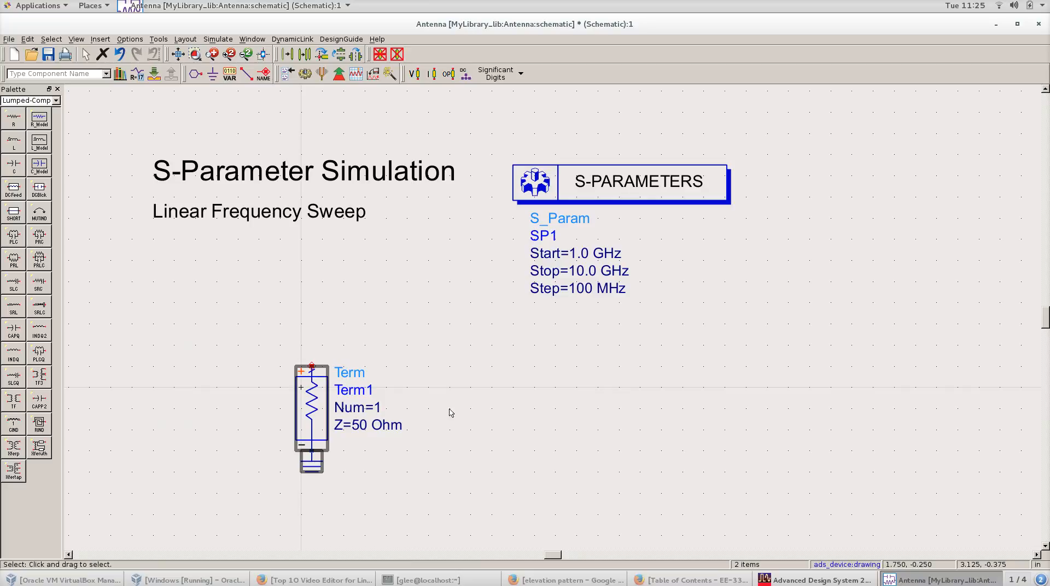
pyautogui.click(455, 356)
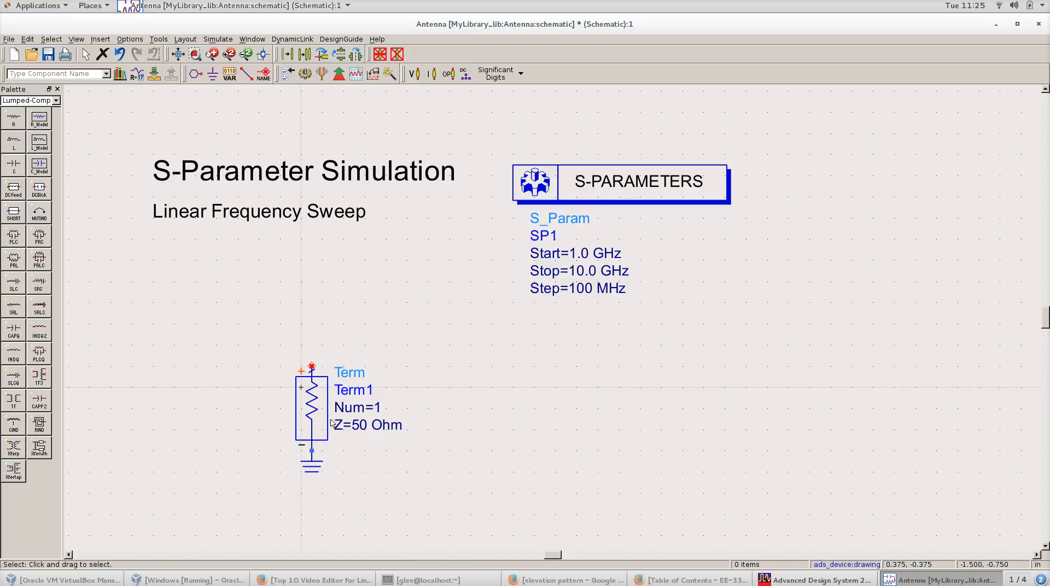
# Mirror Term1 about the X axis and move it sideways away from its ground symbol.
pyautogui.hotkey('ctrl', 'j')
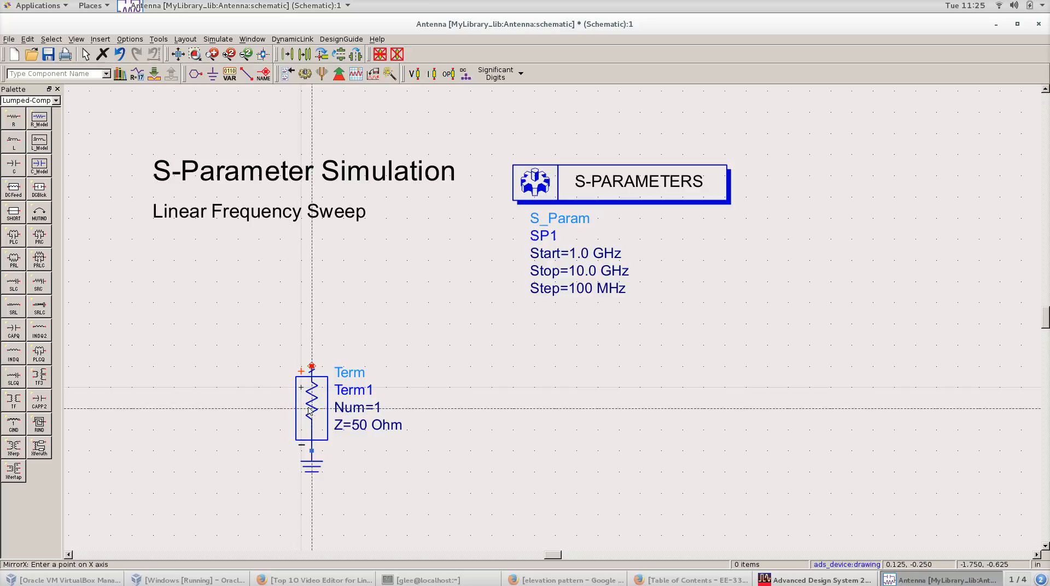
pyautogui.click(313, 411)
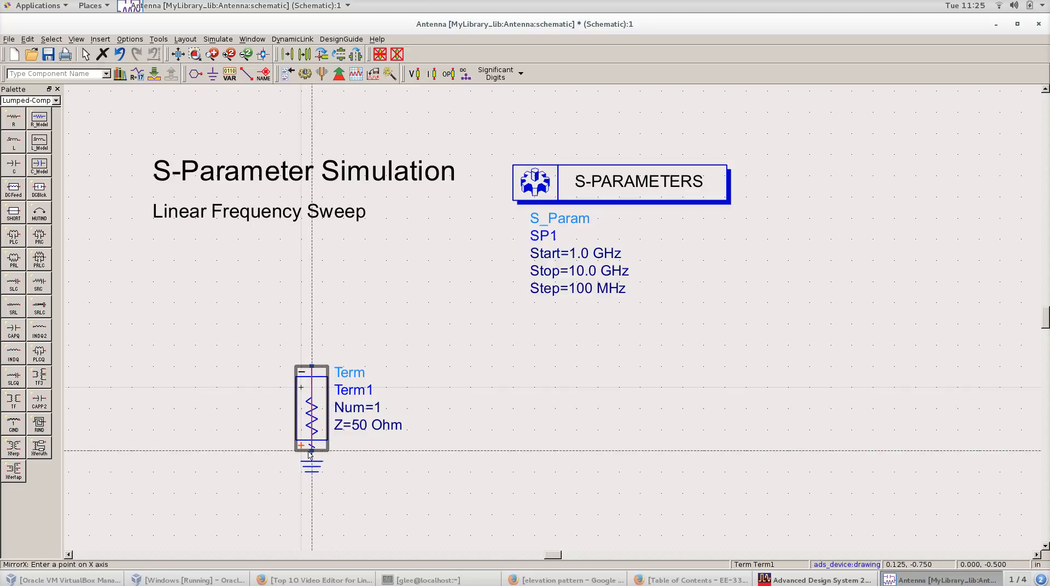
pyautogui.click(86, 54)
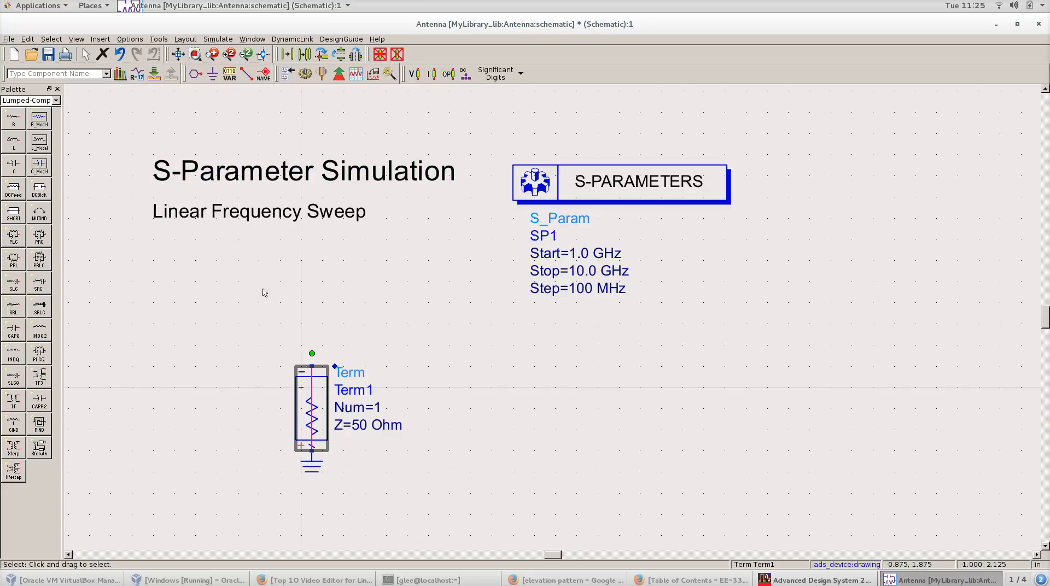
pyautogui.moveTo(314, 395); pyautogui.dragTo(440, 395)
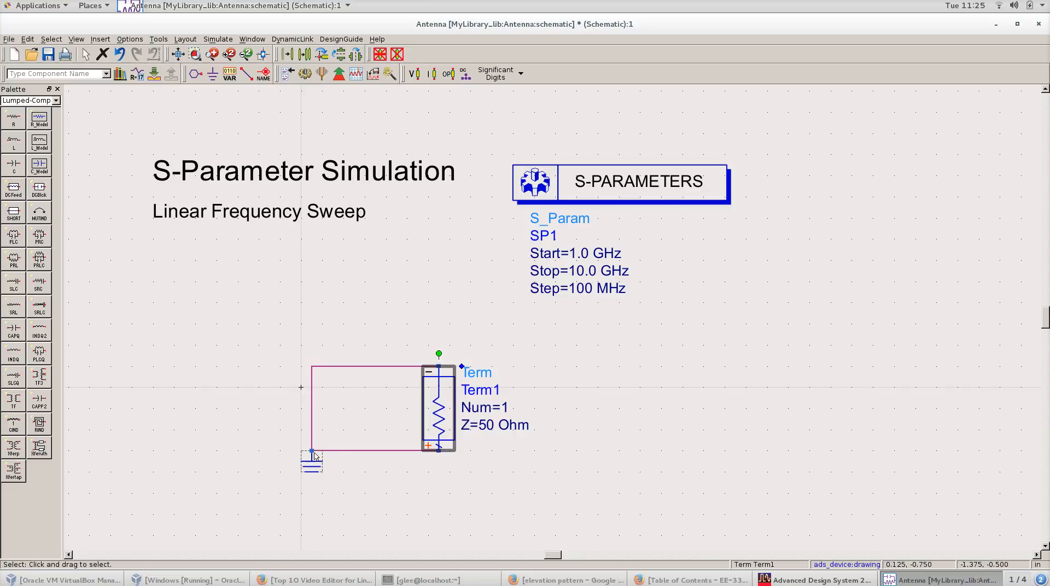
# Delete the lower wire that connects Term1's positive pin to the ground symbol.
pyautogui.scroll(6, 315, 455)
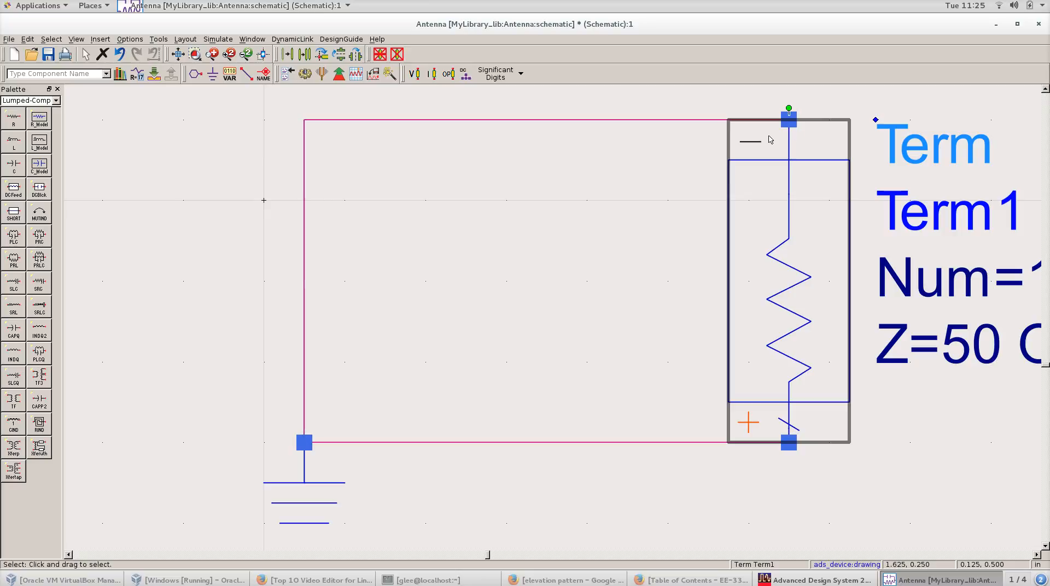
pyautogui.click(646, 441)
pyautogui.press('Delete')
pyautogui.scroll(-2, 574, 278)
pyautogui.scroll(-1, 574, 277)
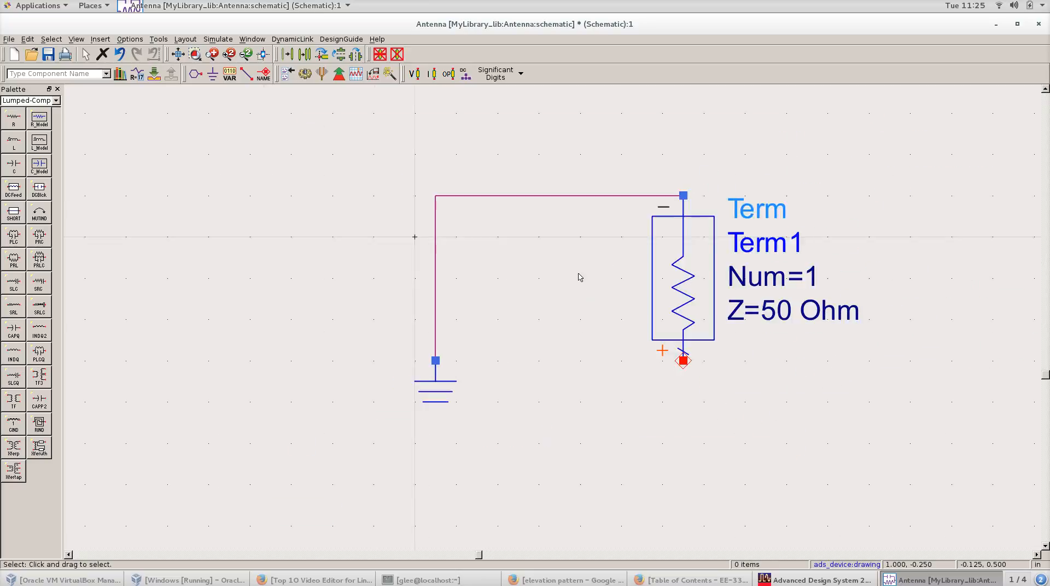
# Rotate Term1 by 180 degrees and move it back so its negative pin sits directly on the ground symbol.
pyautogui.click(674, 258)
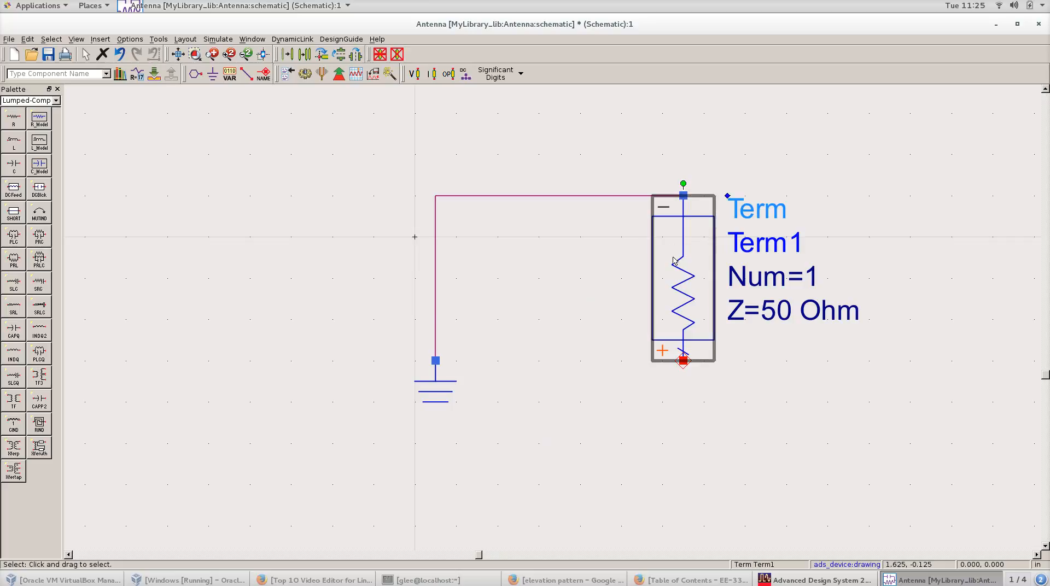
pyautogui.hotkey('ctrl', 'r')
pyautogui.hotkey('ctrl', 'r')
pyautogui.moveTo(668, 430); pyautogui.dragTo(421, 265)
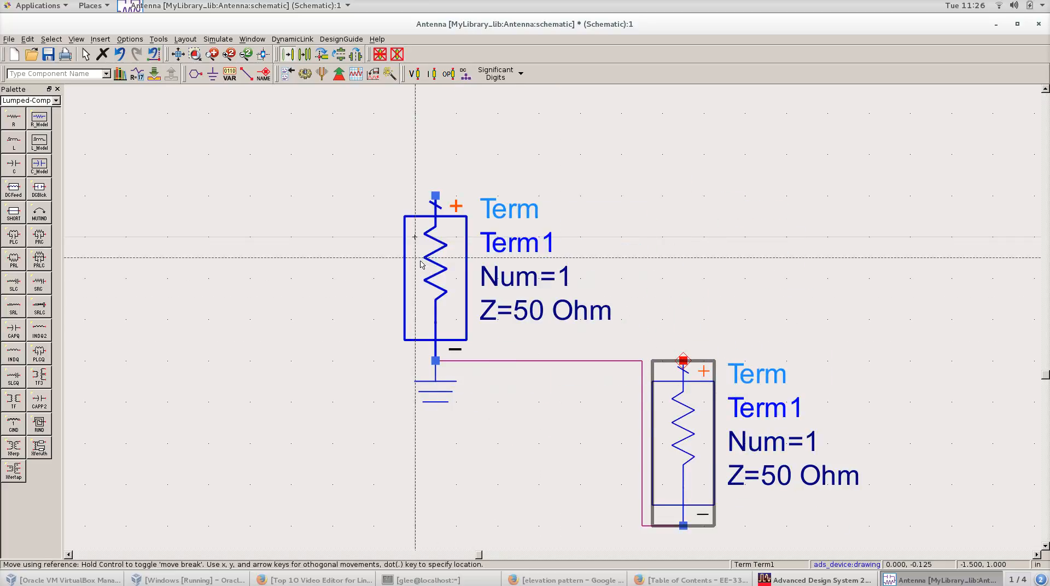
pyautogui.click(420, 264)
pyautogui.scroll(-1, 501, 318)
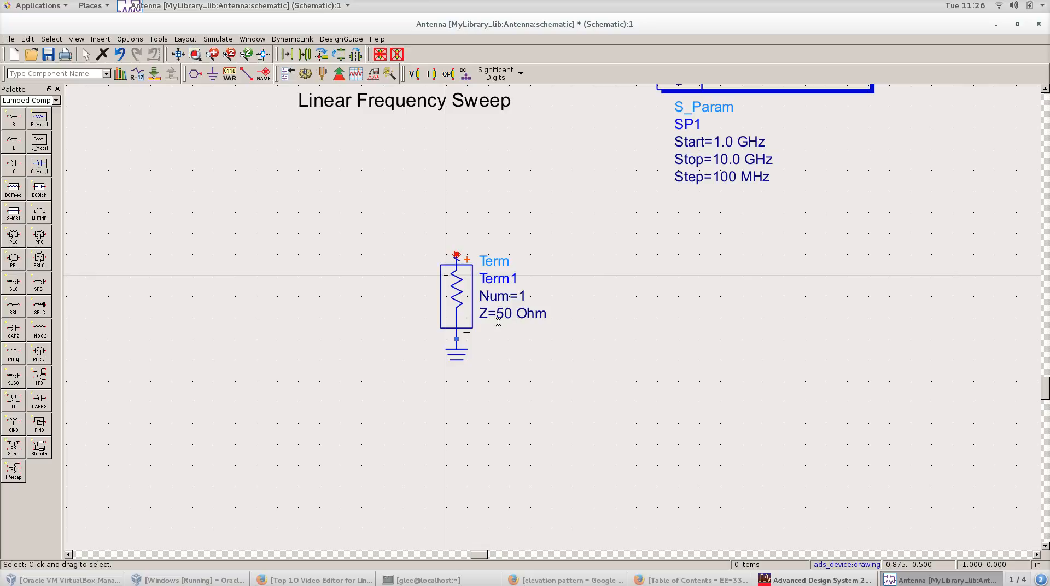
# Mirror Term1 about the Y axis so its polarity marks lie on the side opposite its label.
pyautogui.hotkey('ctrl', 'shift', 'y')
pyautogui.click(455, 297)
pyautogui.click(455, 297)
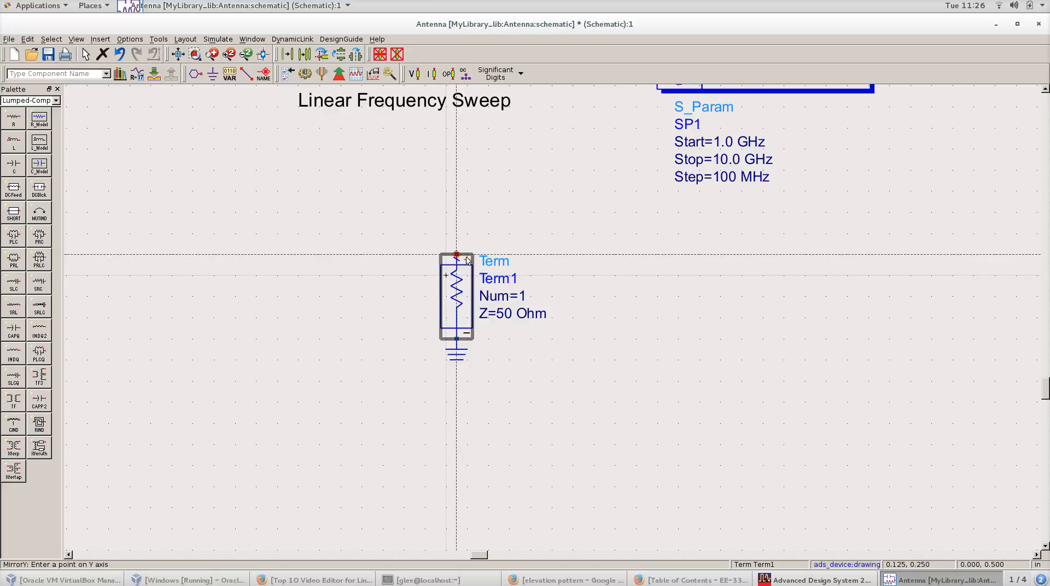
pyautogui.click(460, 275)
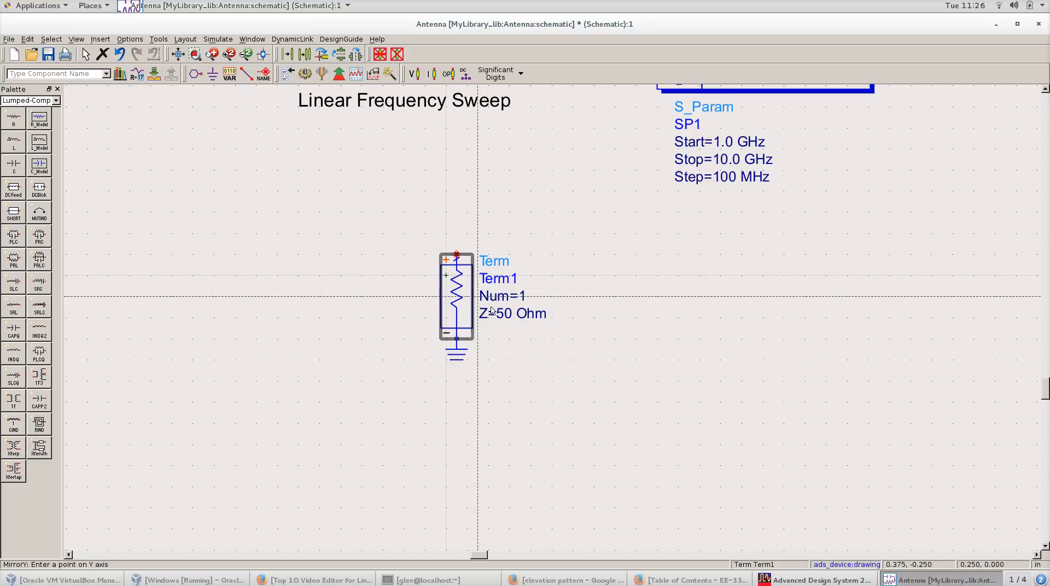
pyautogui.press('Escape')
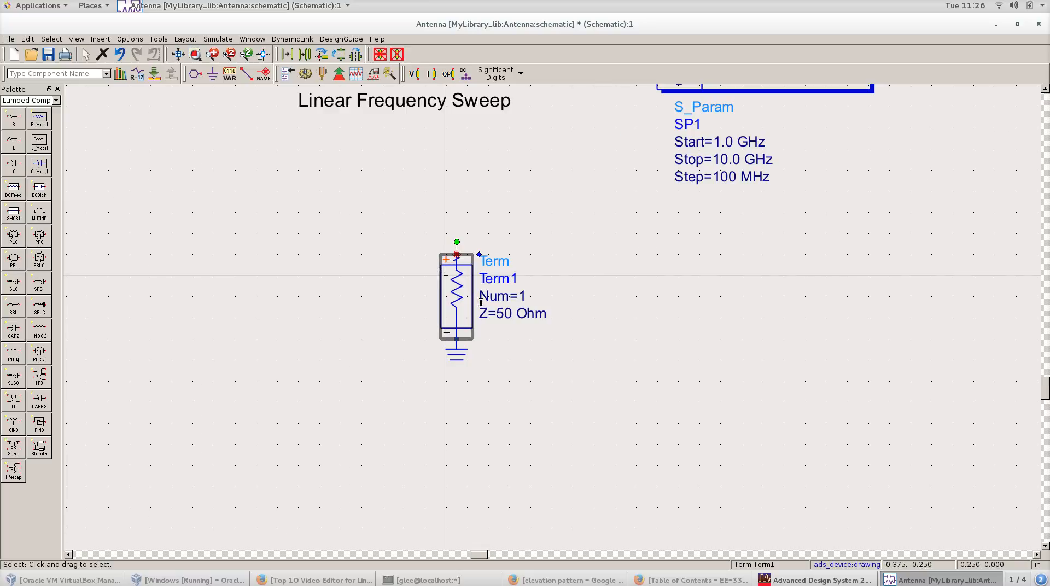
# Move Term1 together with its ground symbol to just below the schematic origin.
pyautogui.scroll(-2, 469, 294)
pyautogui.scroll(1, 496, 295)
pyautogui.moveTo(388, 229); pyautogui.dragTo(543, 368)
pyautogui.moveTo(436, 293); pyautogui.dragTo(462, 354)
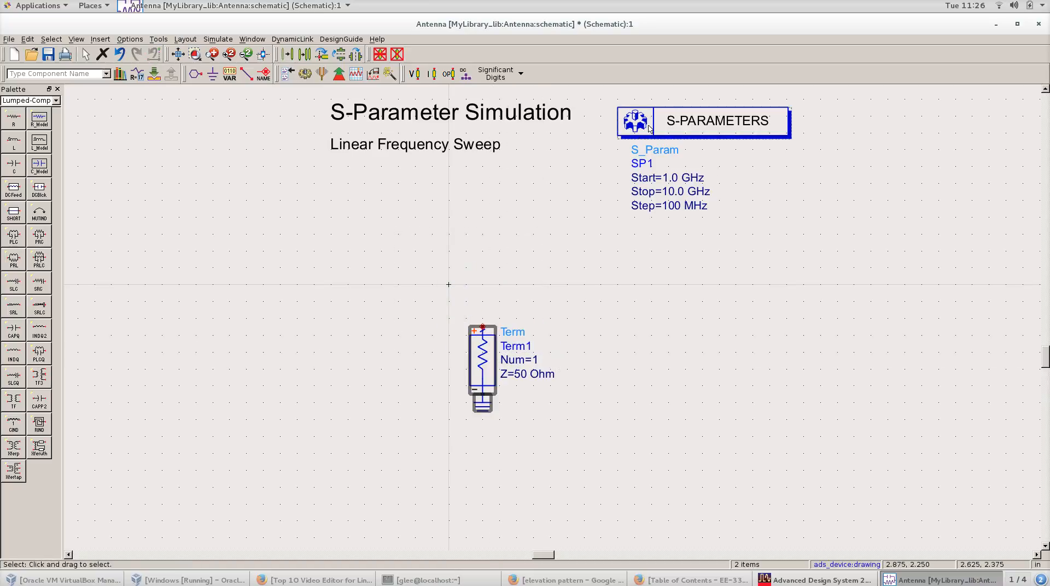
# Set the SP1 S-parameter sweep to start at 0.8 GHz, stop at 2 GHz and step by 1 MHz.
pyautogui.click(665, 114)
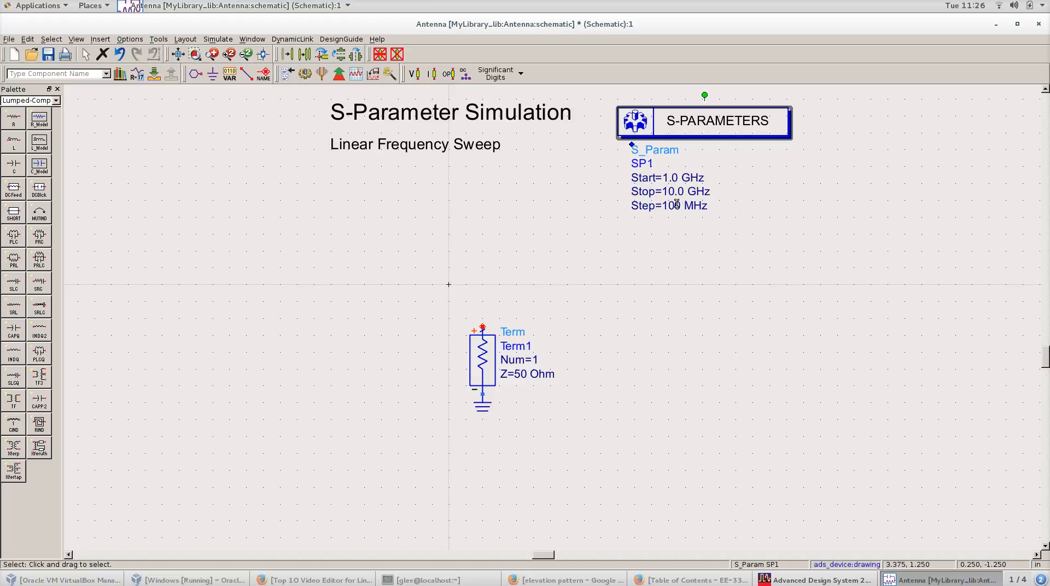
pyautogui.doubleClick(671, 177)
pyautogui.write('0.8')
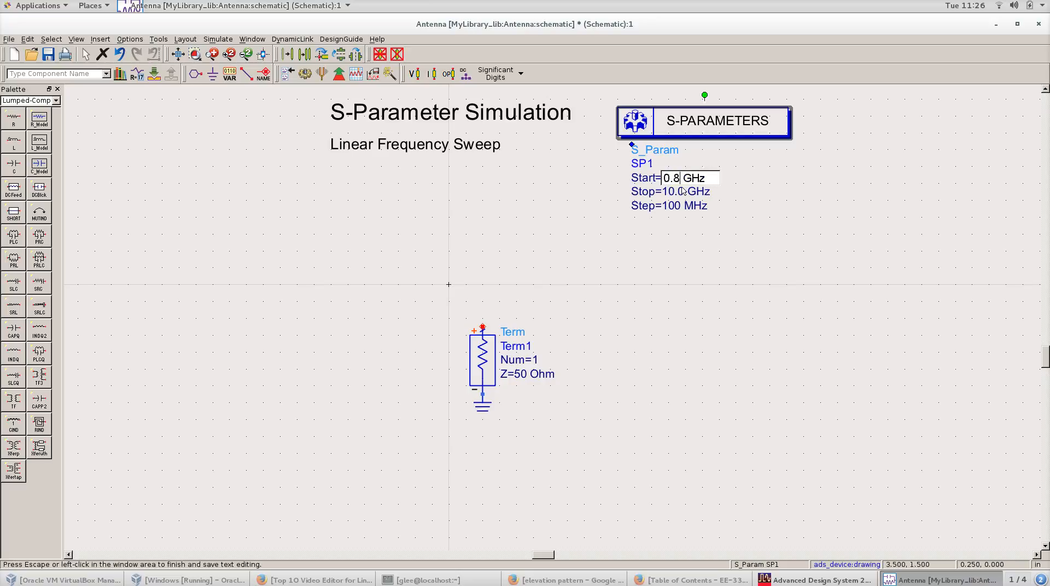
pyautogui.doubleClick(683, 191)
pyautogui.write('2')
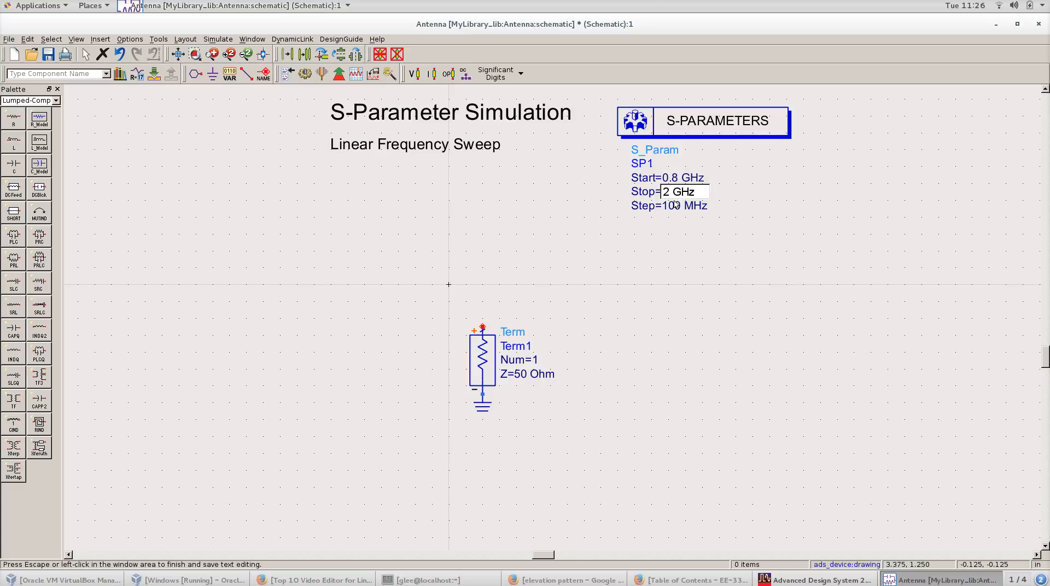
pyautogui.doubleClick(672, 206)
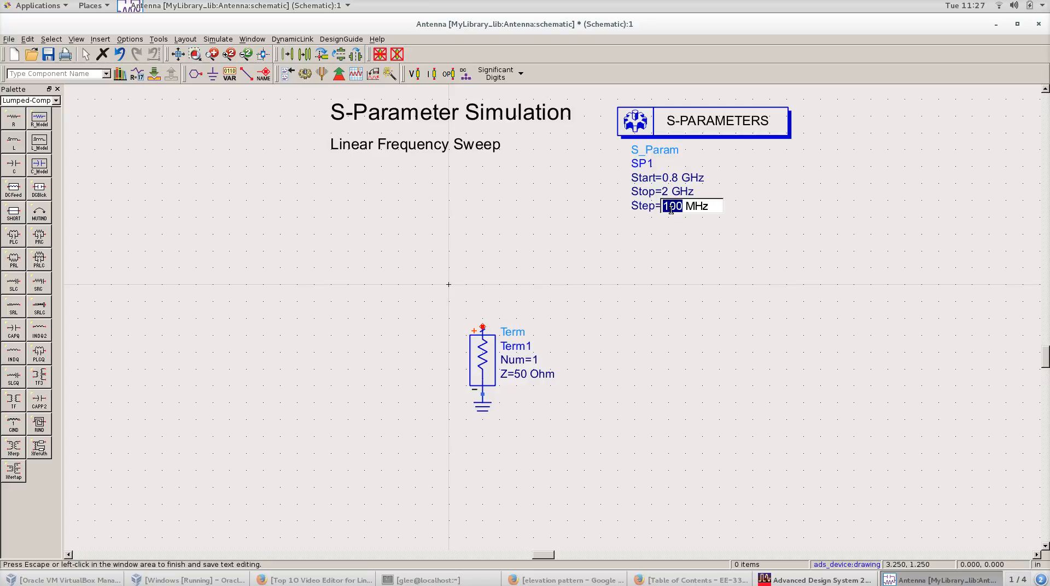
pyautogui.write('1')
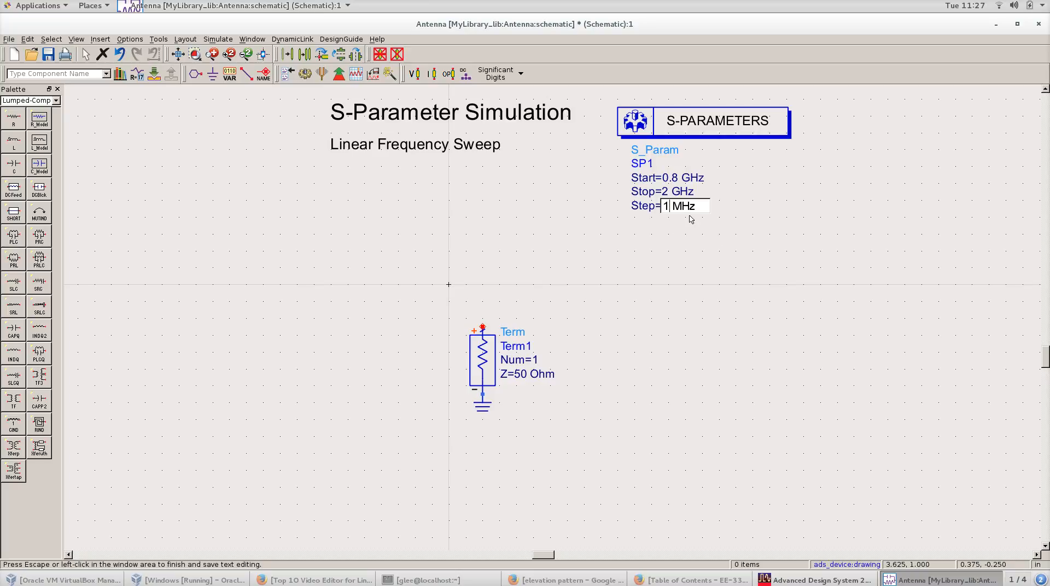
pyautogui.click(693, 240)
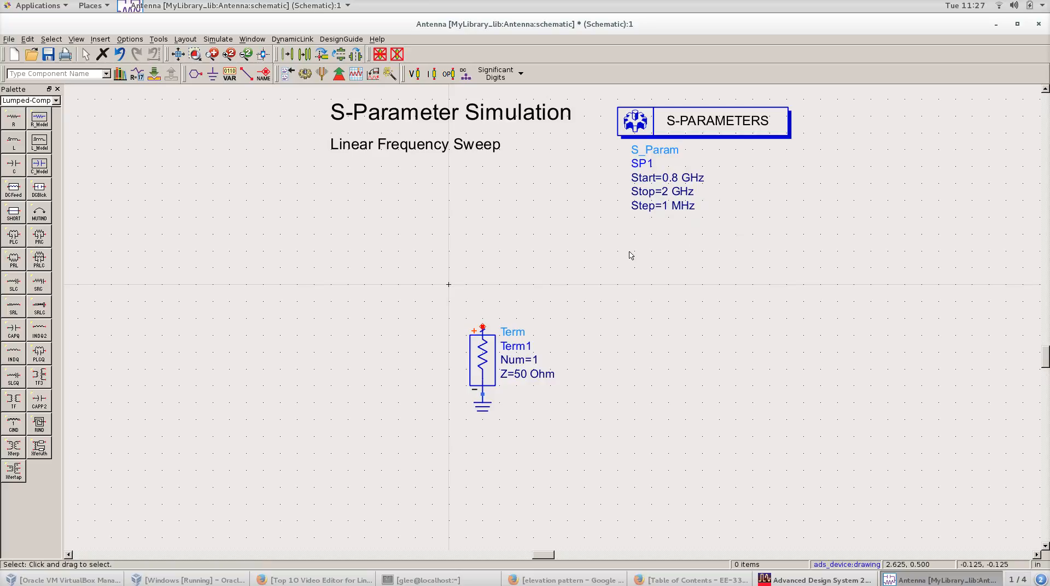
# Place an MSUB microstrip substrate from the TLines-Microstrip components beside the S-Parameter Simulation title.
pyautogui.click(55, 103)
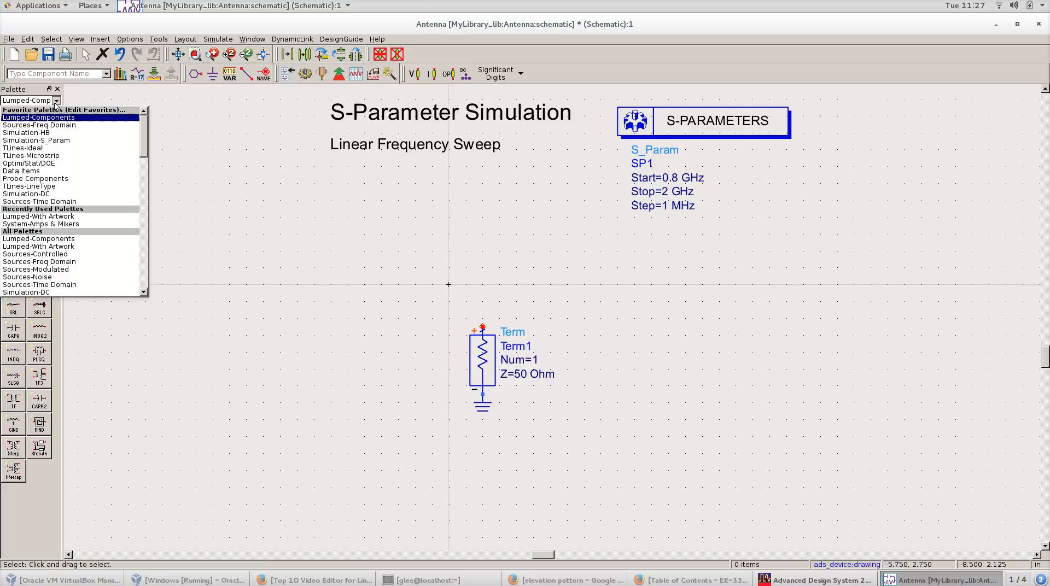
pyautogui.click(56, 158)
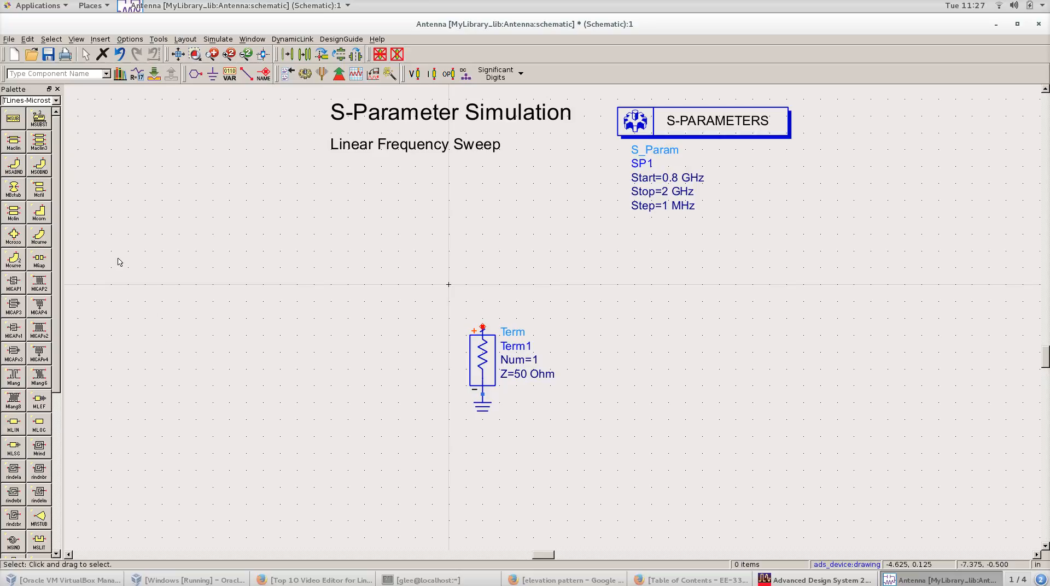
pyautogui.click(15, 119)
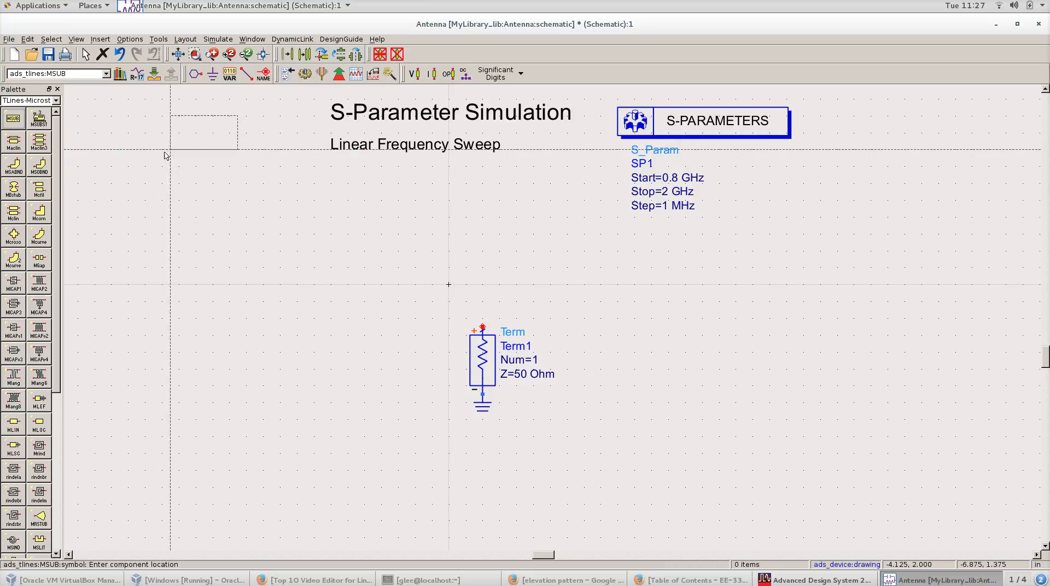
pyautogui.click(142, 162)
pyautogui.press('Escape')
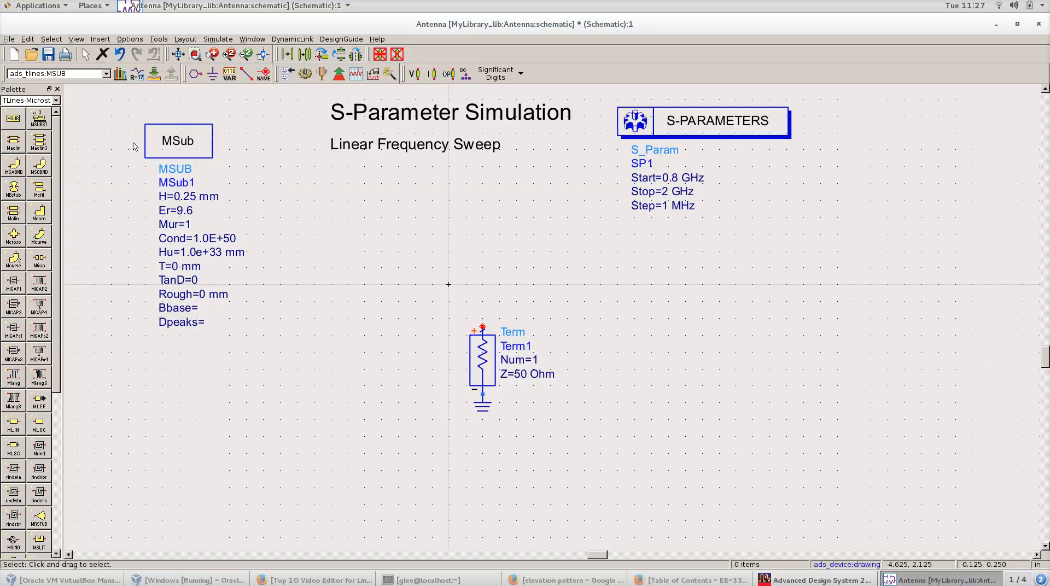
# Edit MSub1's parameters, setting the substrate thickness H to 1.6 mm and the relative dielectric constant Er to 4.2.
pyautogui.click(185, 152)
pyautogui.doubleClick(186, 152)
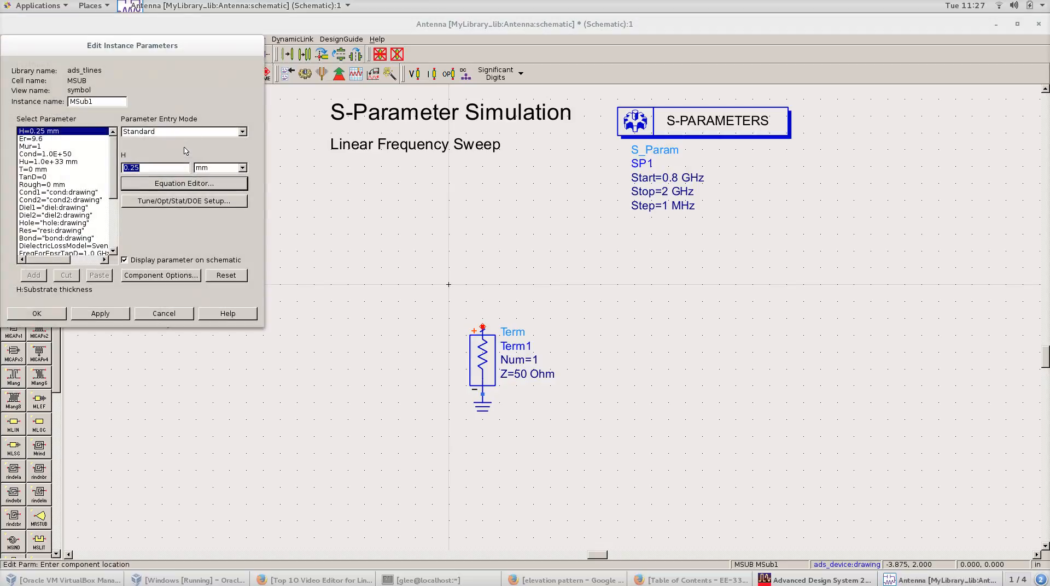
pyautogui.moveTo(82, 47); pyautogui.dragTo(446, 93)
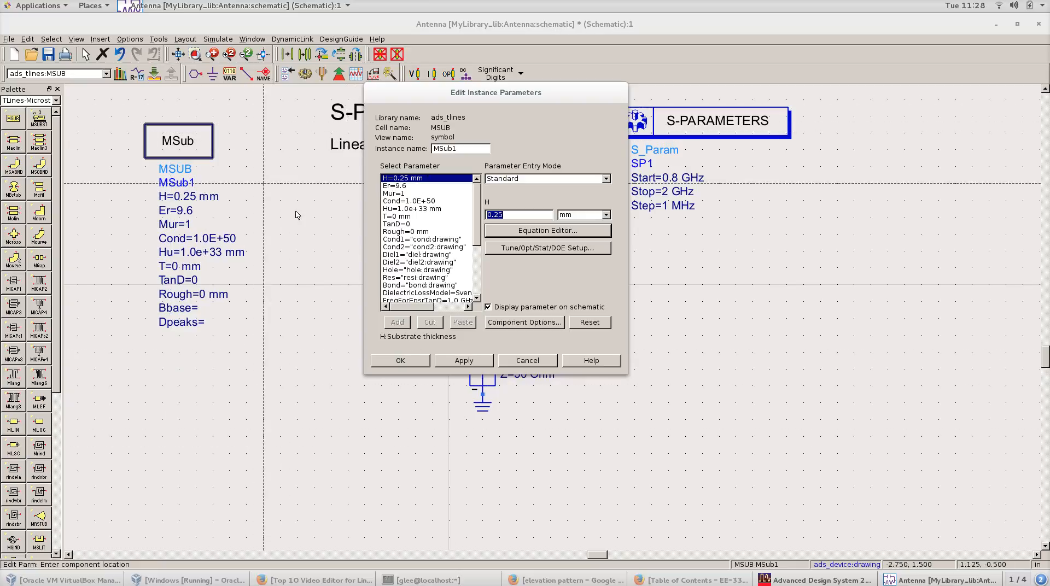
pyautogui.click(403, 187)
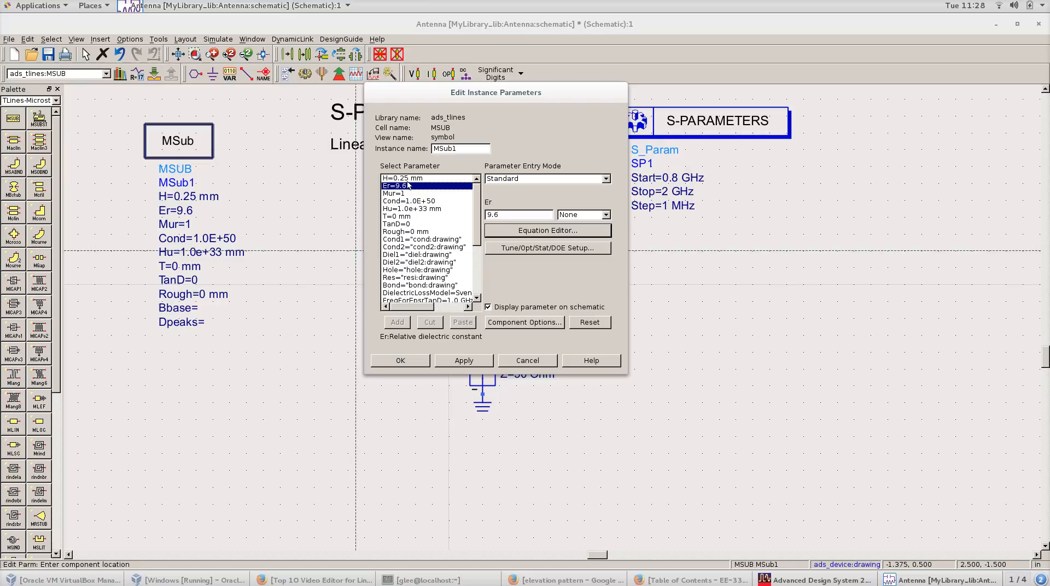
pyautogui.click(404, 179)
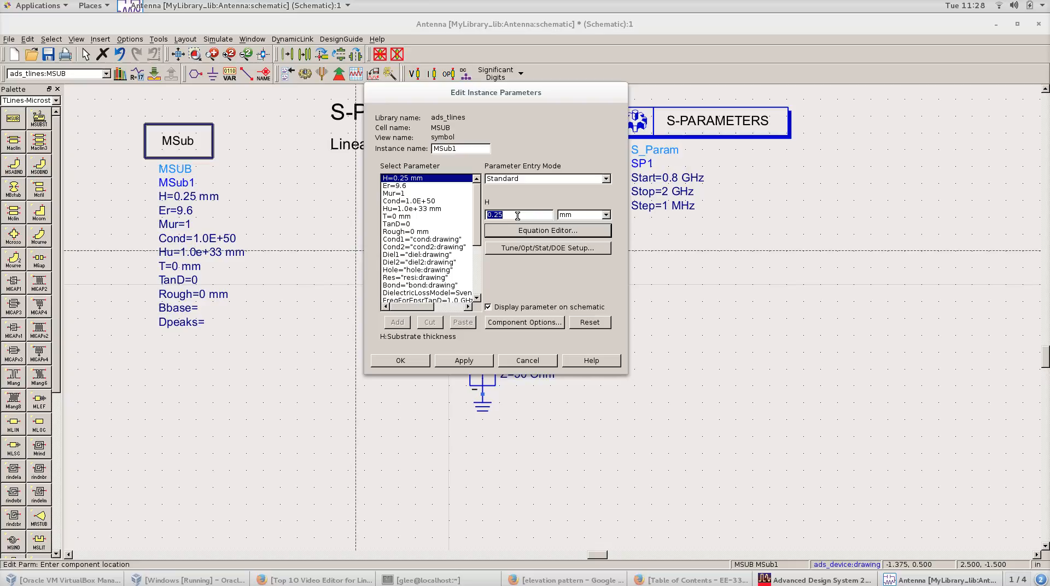
pyautogui.write('1.6')
pyautogui.press('Return')
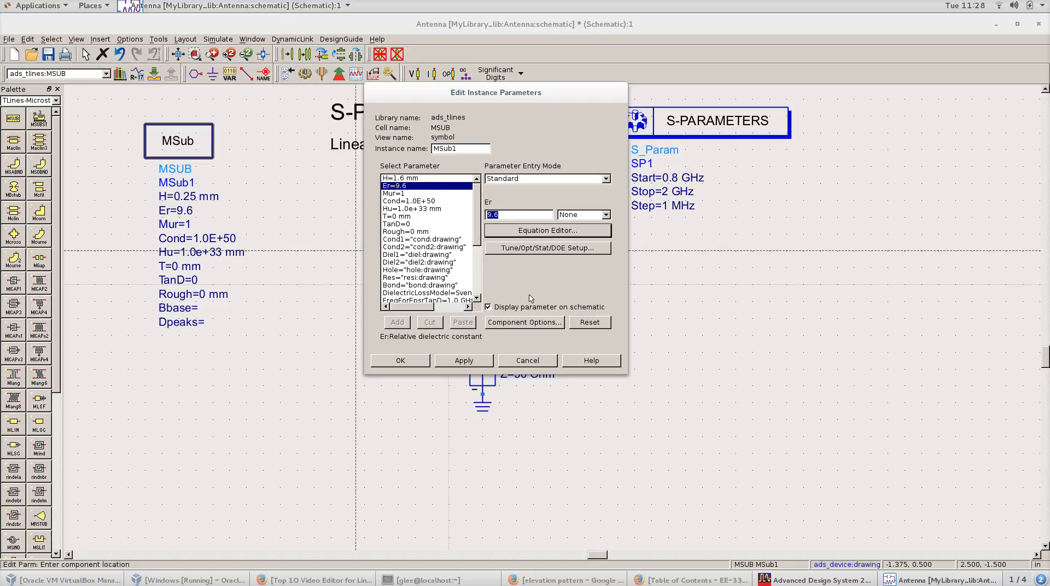
pyautogui.write('4.2')
pyautogui.click(393, 194)
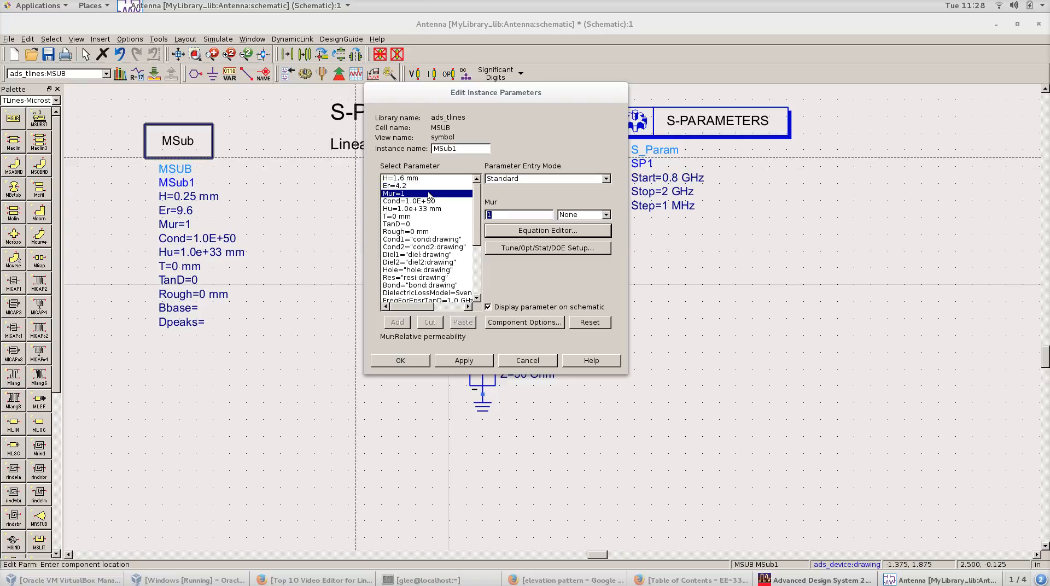
# Set MSub1's conductor conductivity Cond to 4.0E+8.
pyautogui.click(403, 201)
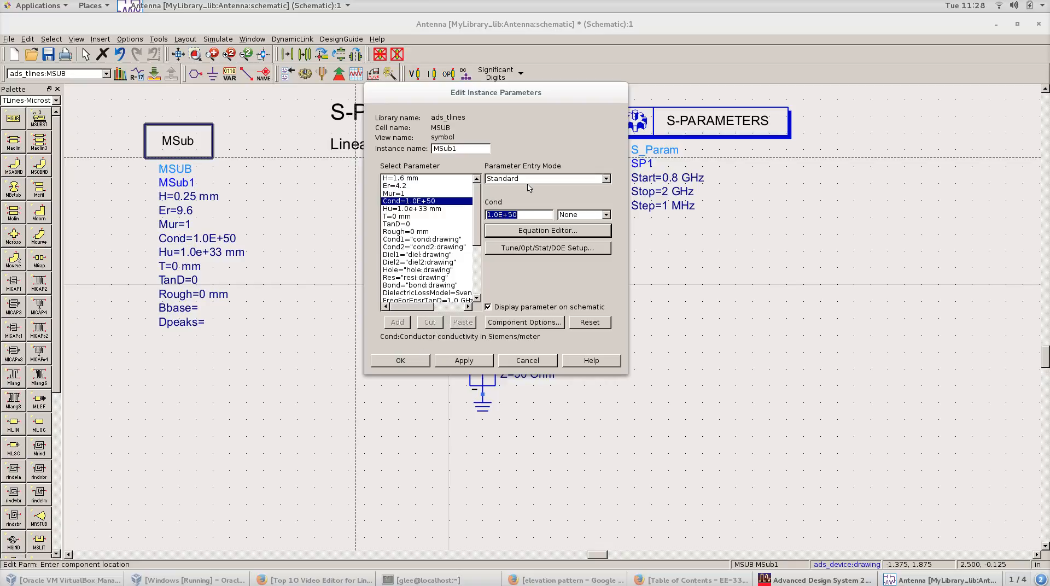
pyautogui.click(499, 214)
pyautogui.press('BackSpace')
pyautogui.press('BackSpace')
pyautogui.press('BackSpace')
pyautogui.write('4.0')
pyautogui.click(526, 214)
pyautogui.press('BackSpace')
# Set MSub1's conductor thickness T to 0.034 mm.
pyautogui.click(394, 217)
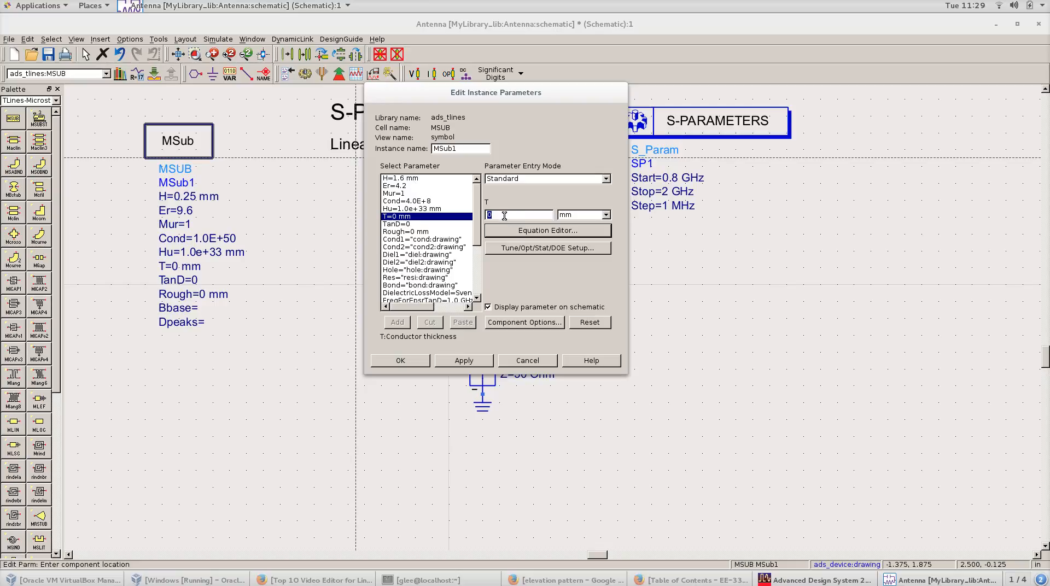
pyautogui.write('5')
pyautogui.click(401, 217)
pyautogui.click(416, 201)
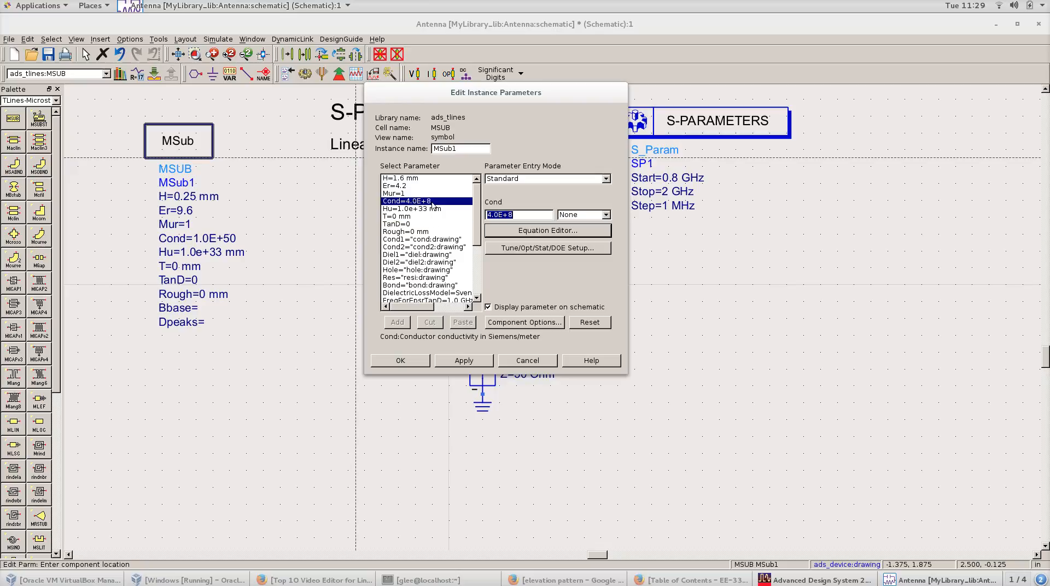
pyautogui.click(399, 217)
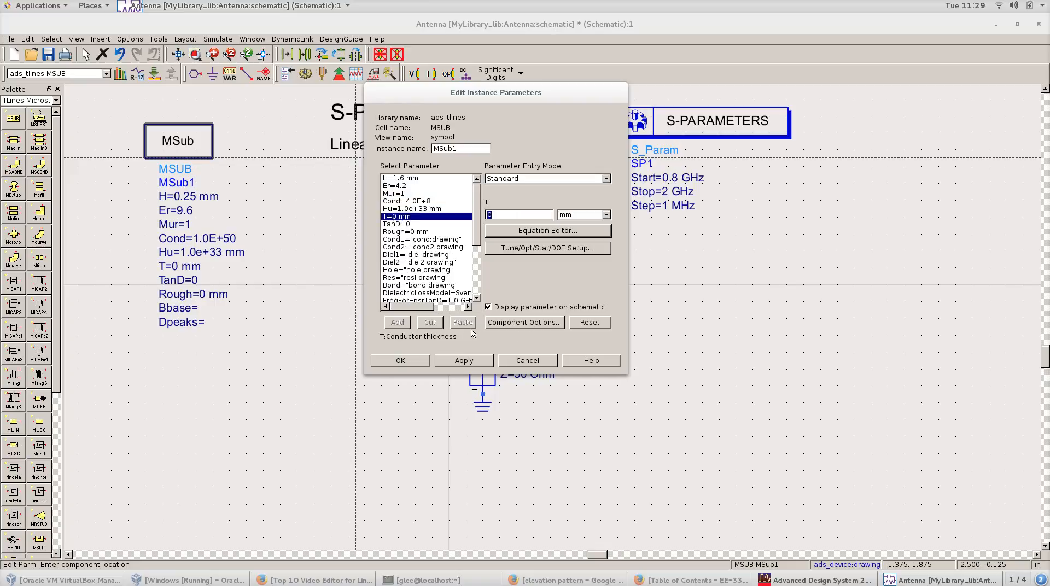
pyautogui.click(505, 217)
pyautogui.write('.034')
pyautogui.click(390, 224)
pyautogui.click(397, 217)
pyautogui.click(407, 210)
# Set MSub1's dielectric loss tangent TanD to 0.036.
pyautogui.click(403, 224)
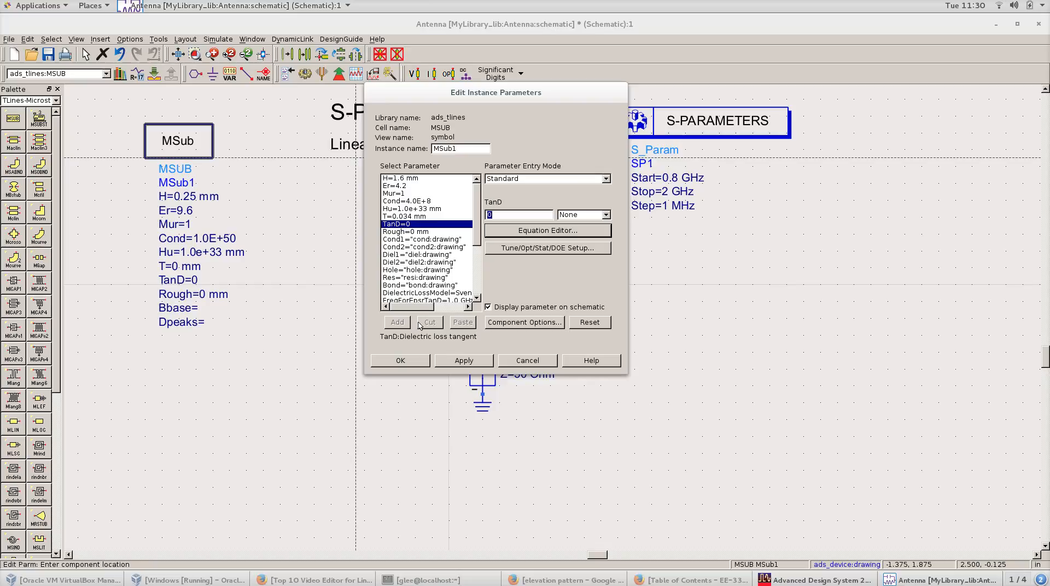
pyautogui.click(504, 215)
pyautogui.click(401, 233)
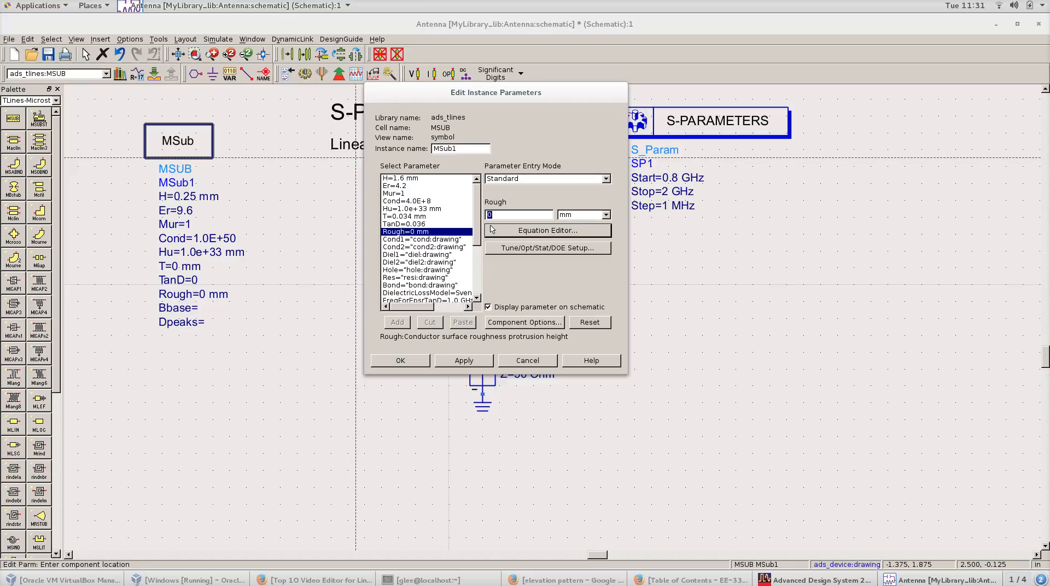
# Review MSub1's layout layer, loss tangent frequency and roughness model parameters, and accept the substrate settings.
pyautogui.click(427, 240)
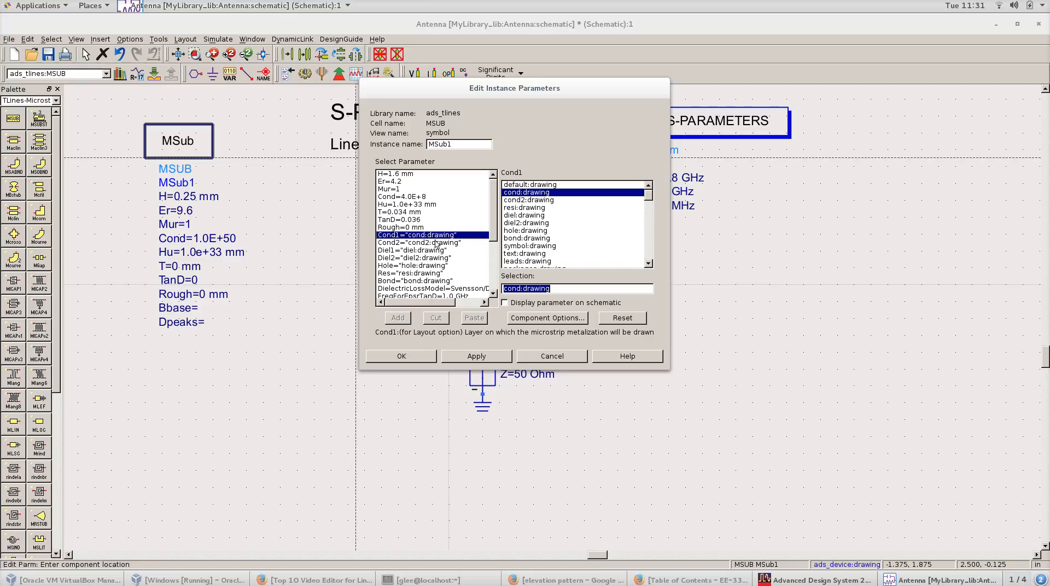
pyautogui.click(409, 244)
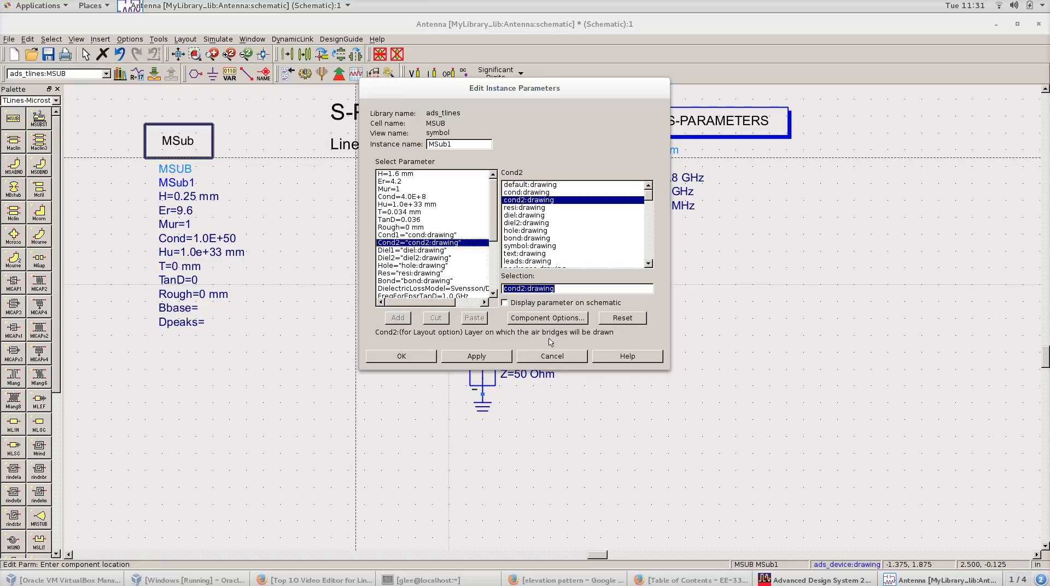
pyautogui.click(422, 250)
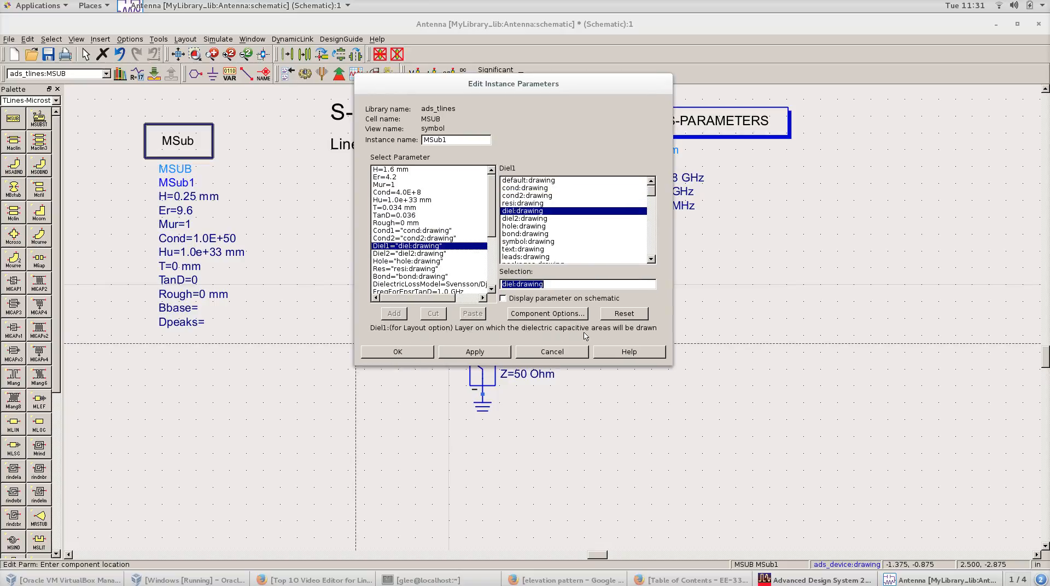
pyautogui.click(391, 267)
pyautogui.scroll(-3, 411, 267)
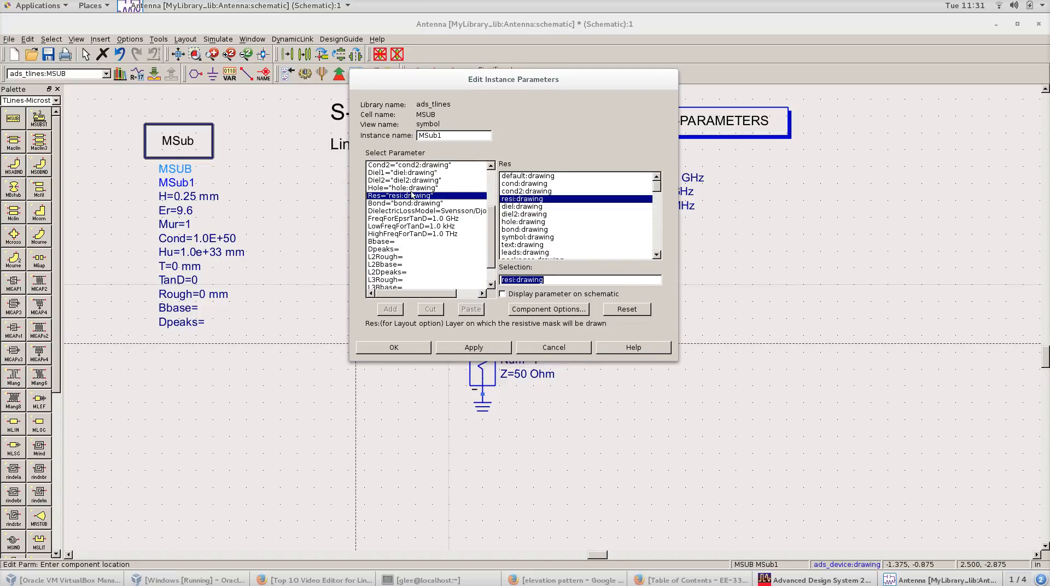
pyautogui.click(394, 219)
pyautogui.click(411, 226)
pyautogui.click(412, 234)
pyautogui.click(414, 227)
pyautogui.click(414, 219)
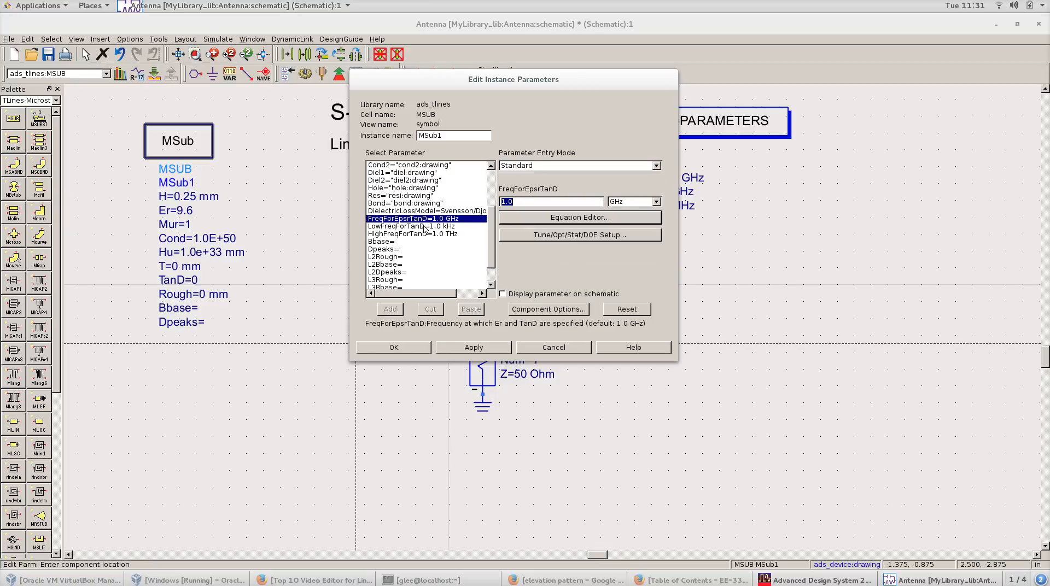
pyautogui.scroll(-1, 397, 245)
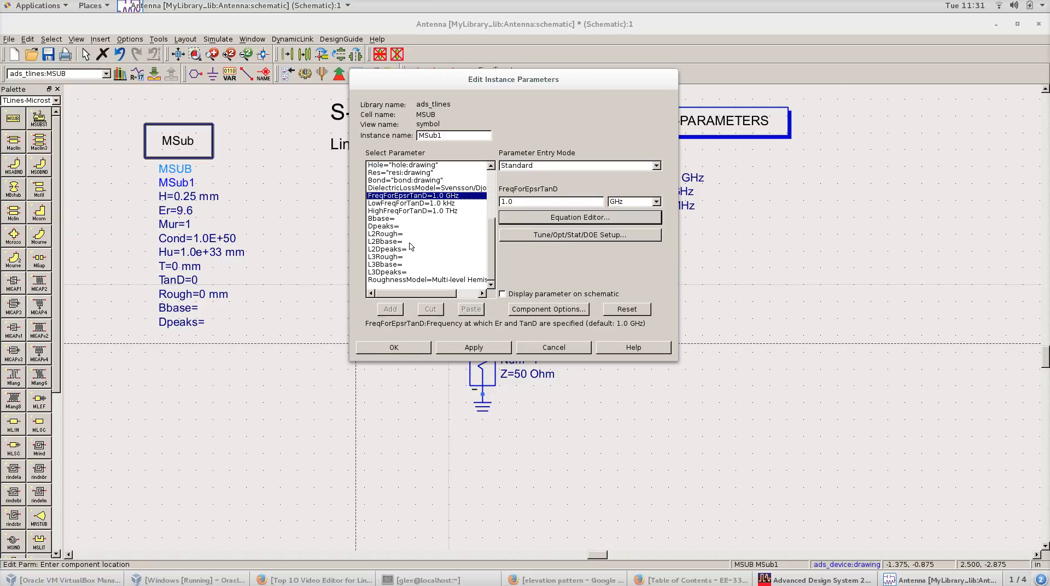
pyautogui.click(424, 273)
pyautogui.click(423, 280)
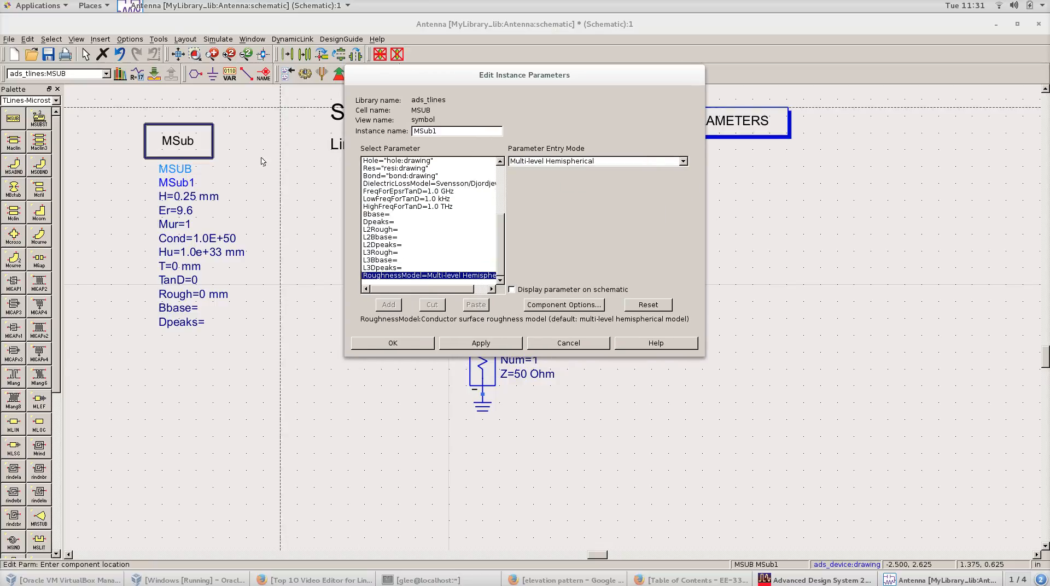
pyautogui.click(404, 344)
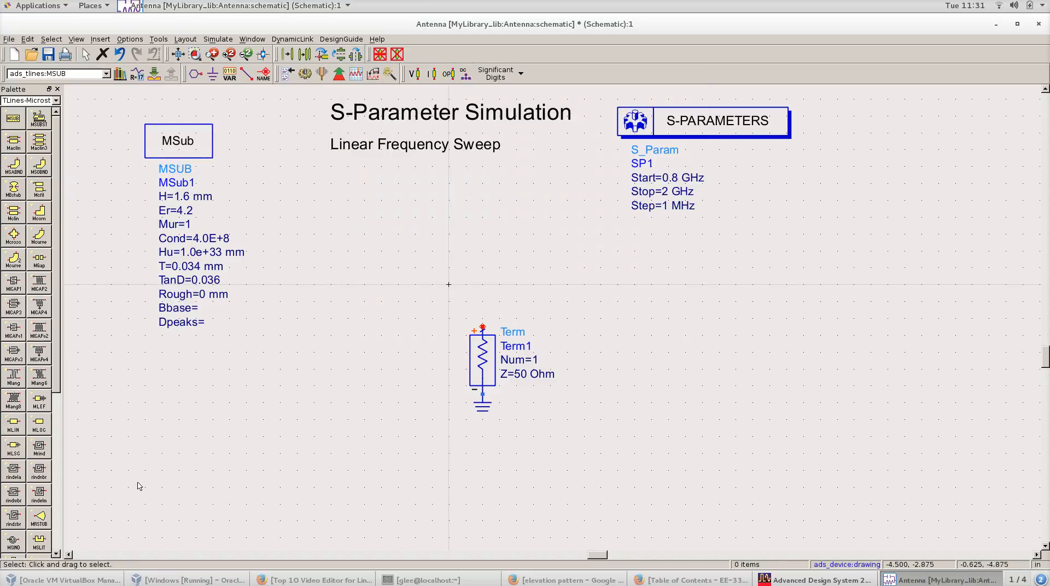
# Place a vertically oriented MLIN microstrip line above Term1 and name it Feed.
pyautogui.click(13, 424)
pyautogui.hotkey('ctrl', 'r')
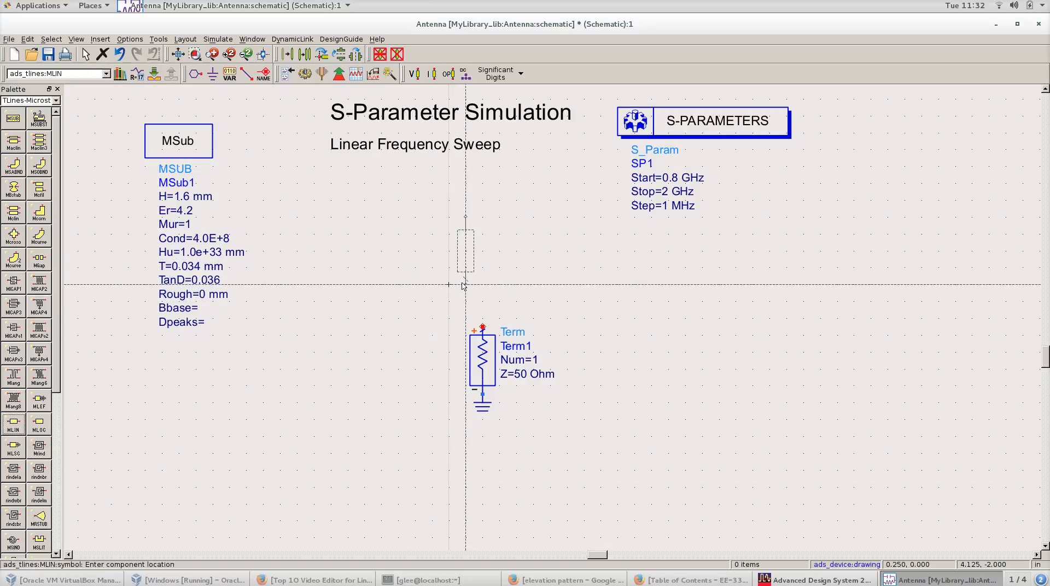
pyautogui.click(483, 235)
pyautogui.press('Escape')
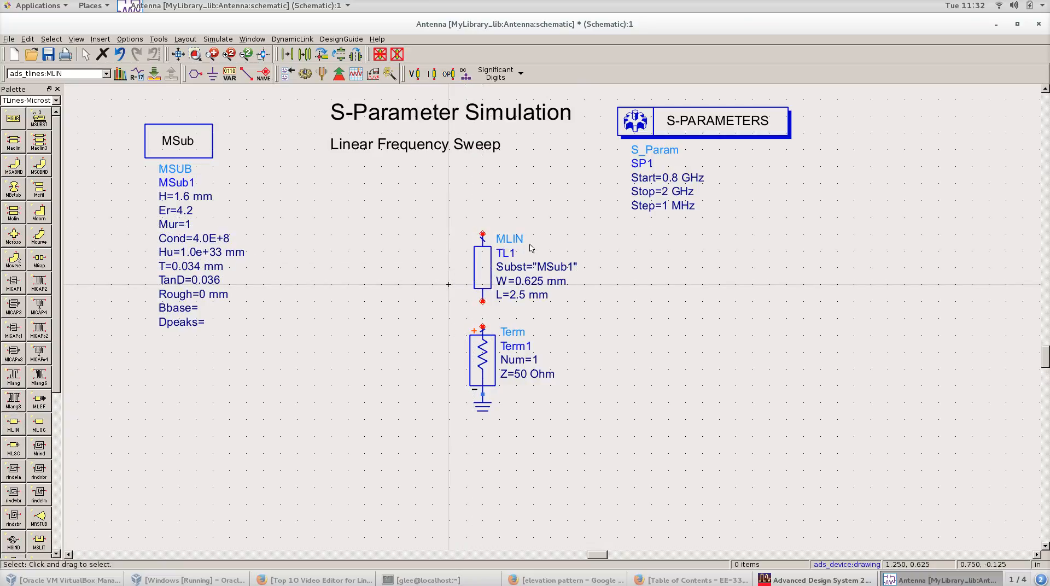
pyautogui.doubleClick(509, 253)
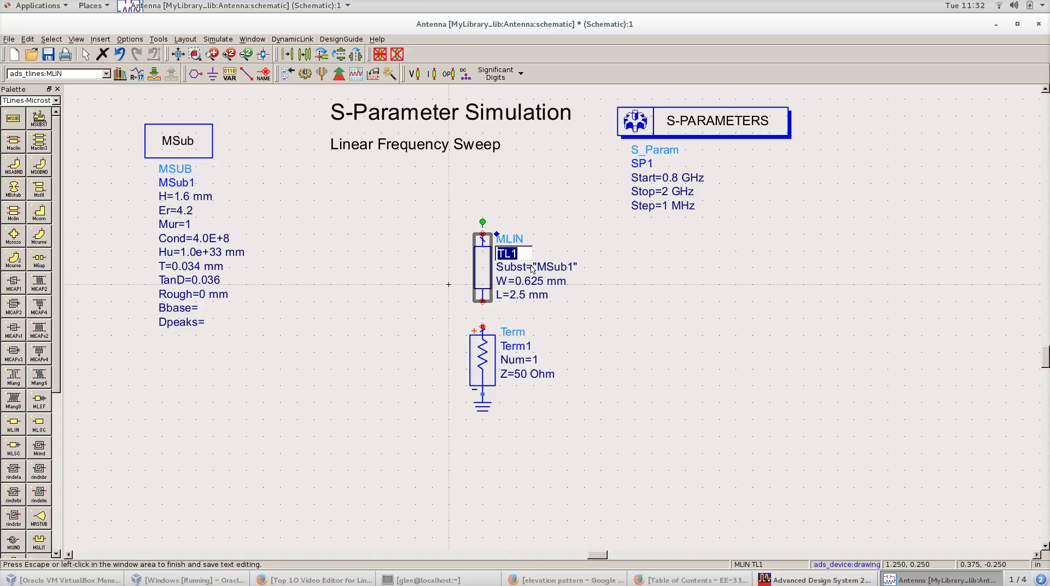
pyautogui.write('Feed')
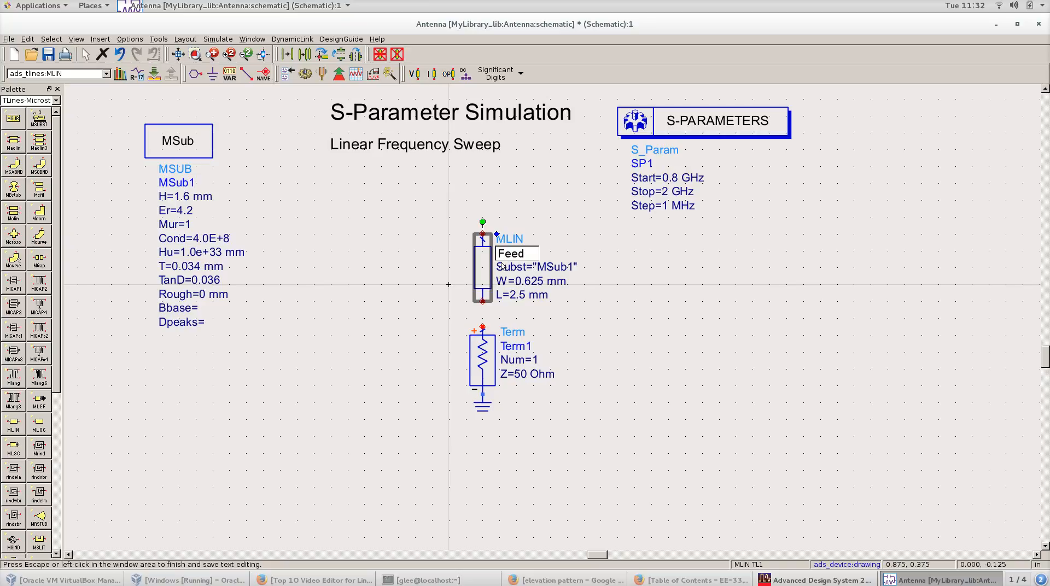
pyautogui.click(369, 268)
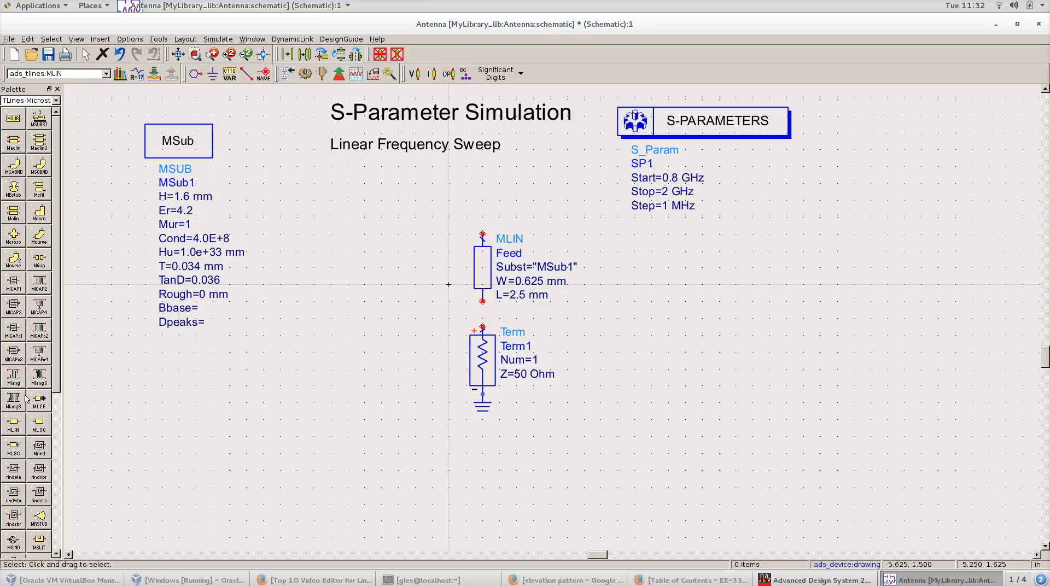
# Place a second vertically oriented MLIN microstrip line above the Feed line.
pyautogui.click(14, 425)
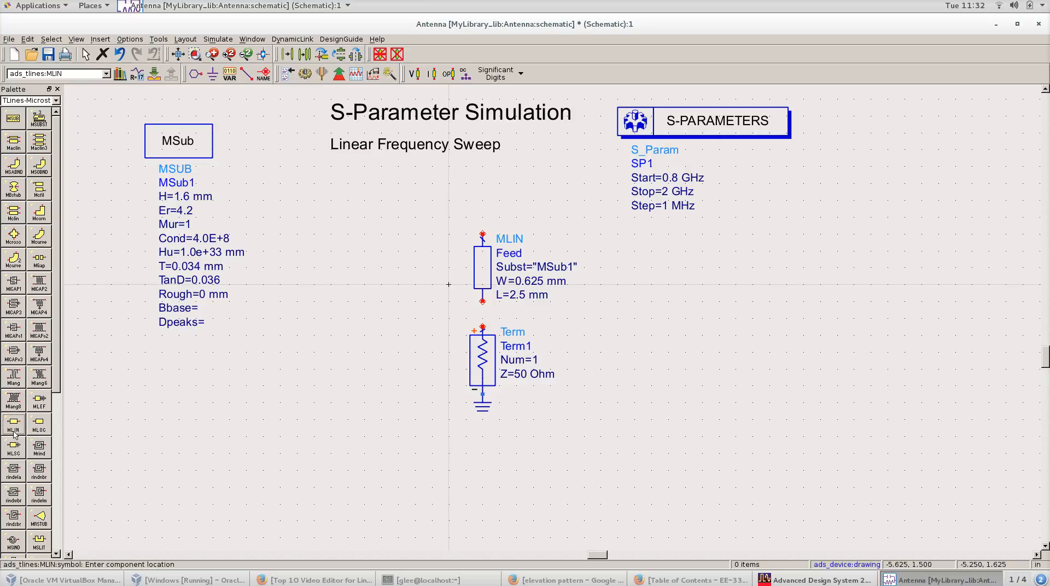
pyautogui.hotkey('ctrl', 'r')
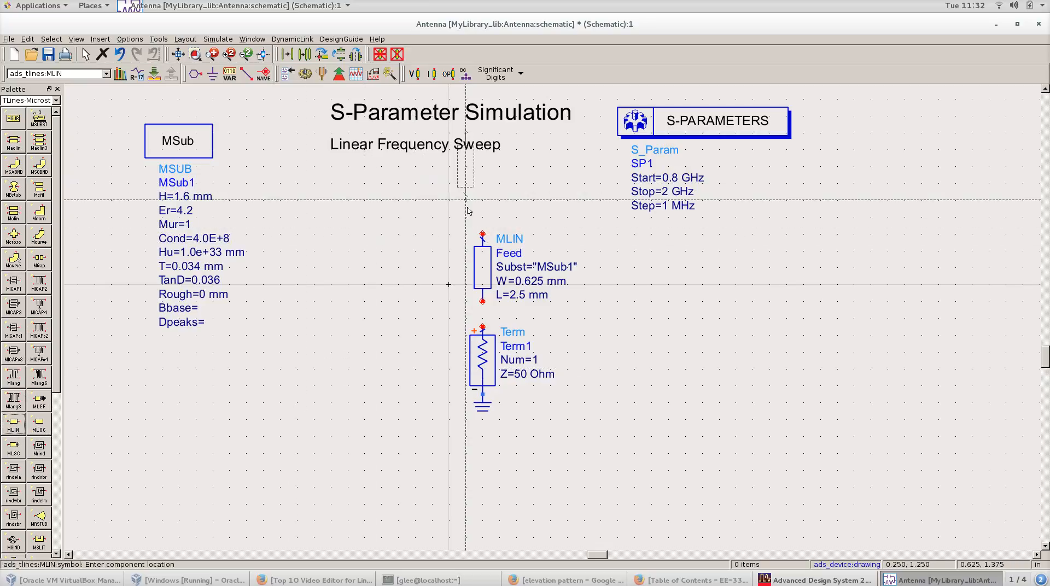
pyautogui.click(457, 208)
pyautogui.press('Escape')
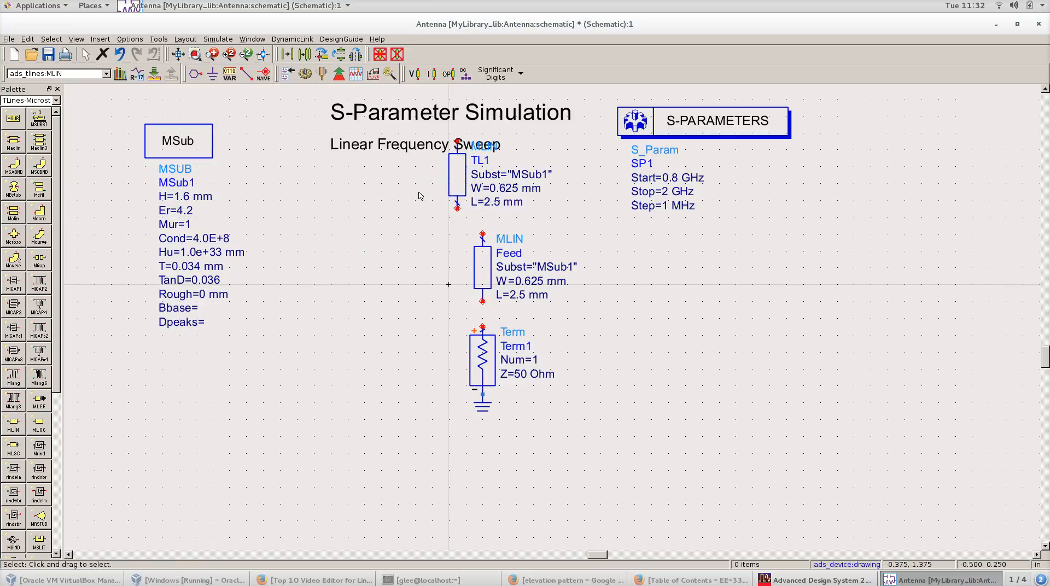
# Move the grounded Term1 and both MLIN lines lower and align them in one vertical column below the simulation title.
pyautogui.moveTo(465, 422); pyautogui.dragTo(498, 292)
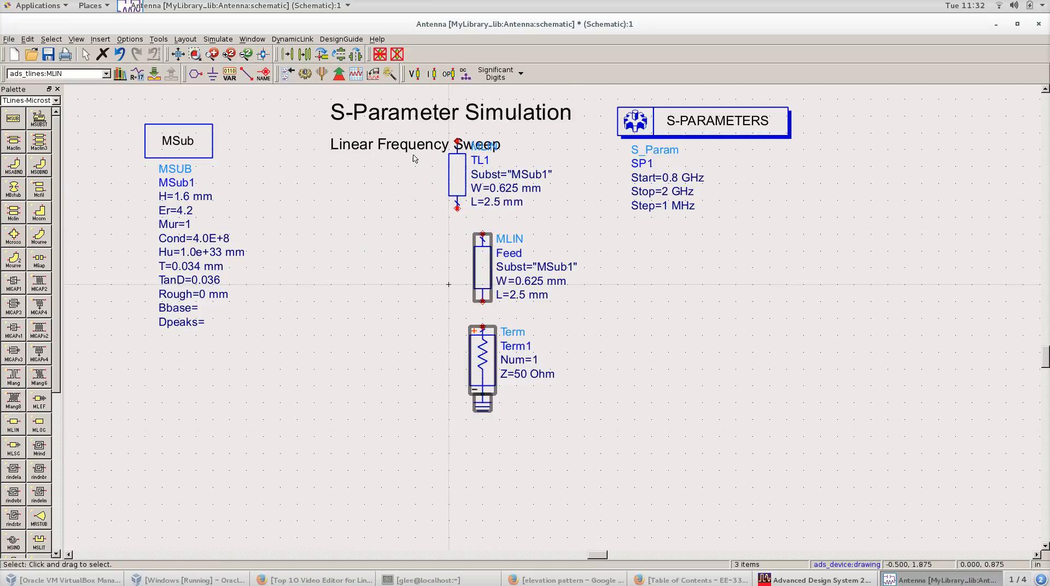
pyautogui.moveTo(434, 129); pyautogui.dragTo(550, 418)
pyautogui.moveTo(490, 292); pyautogui.dragTo(473, 359)
pyautogui.moveTo(443, 231); pyautogui.dragTo(468, 232)
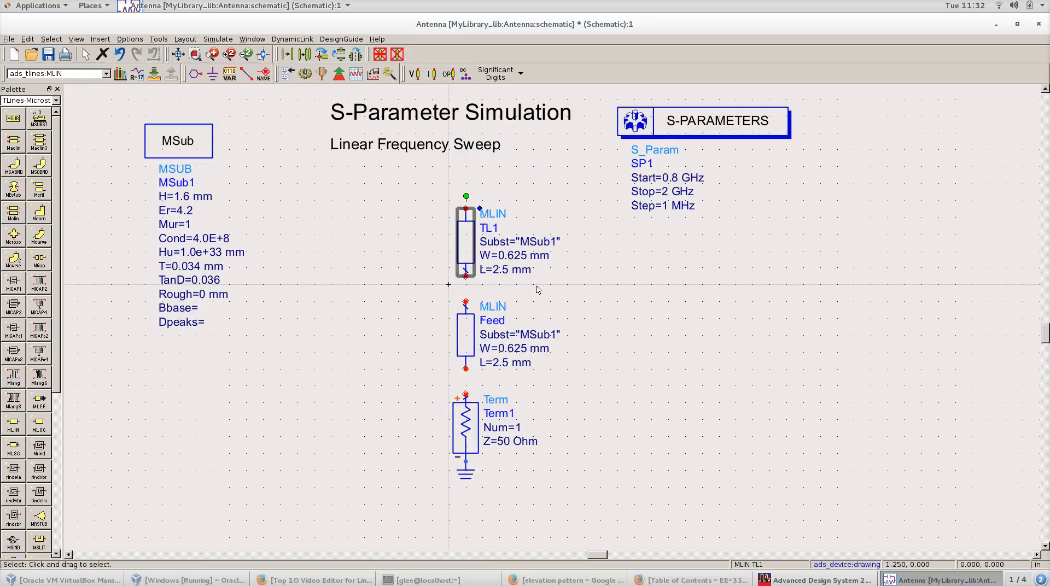
# Rename the upper MLIN line as Patch.
pyautogui.doubleClick(494, 229)
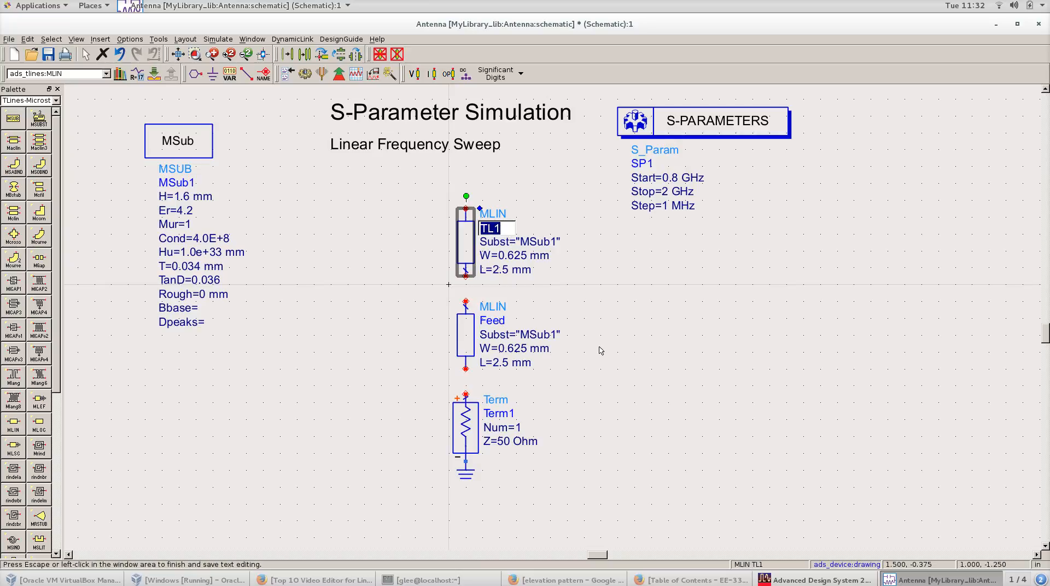
pyautogui.write('Patch')
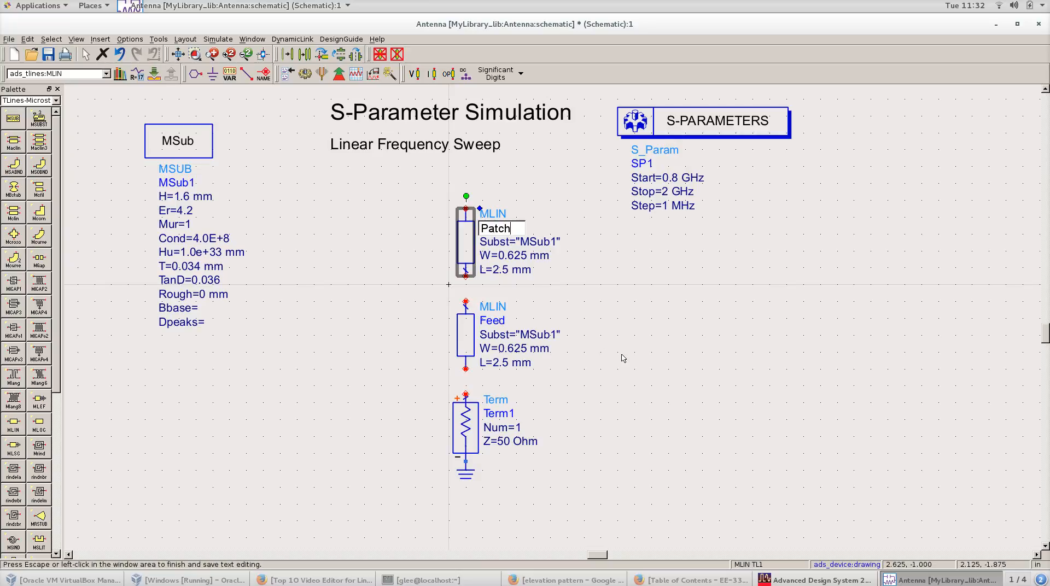
pyautogui.click(596, 285)
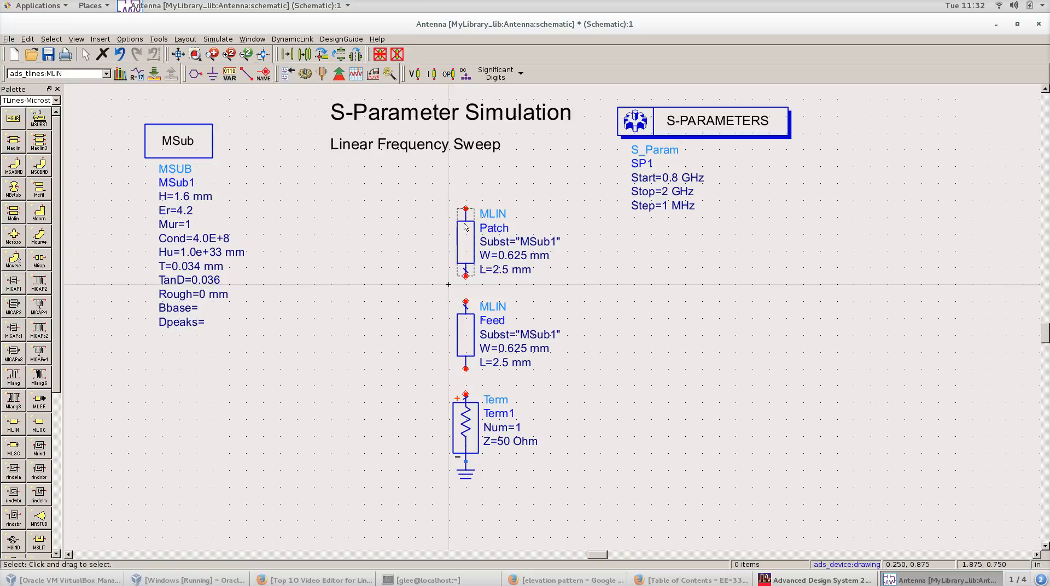
# Start LineCalc to calculate the Feed line's dimensions and move its window clear of the simulation messages window.
pyautogui.doubleClick(507, 349)
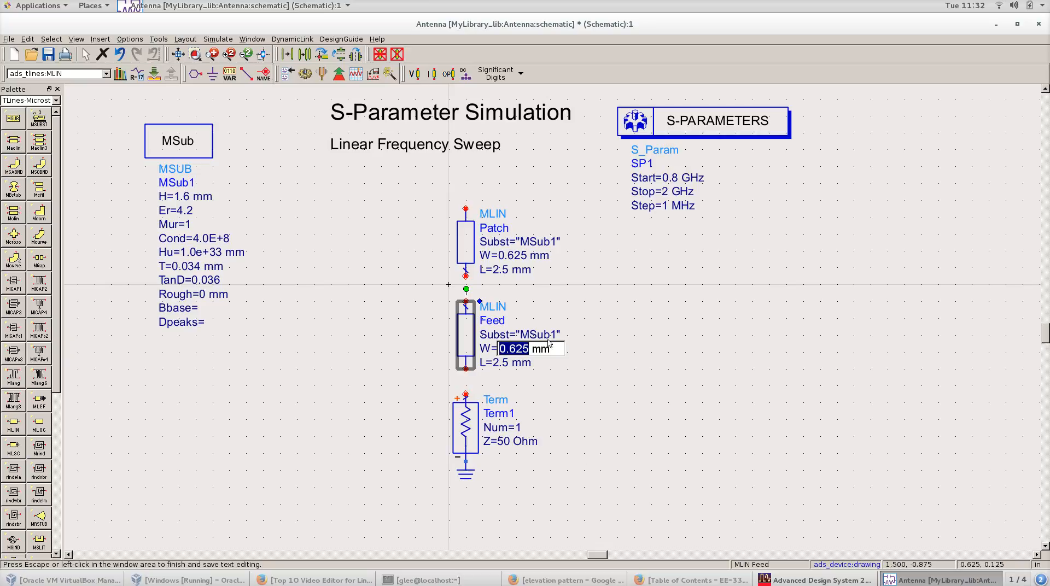
pyautogui.click(157, 40)
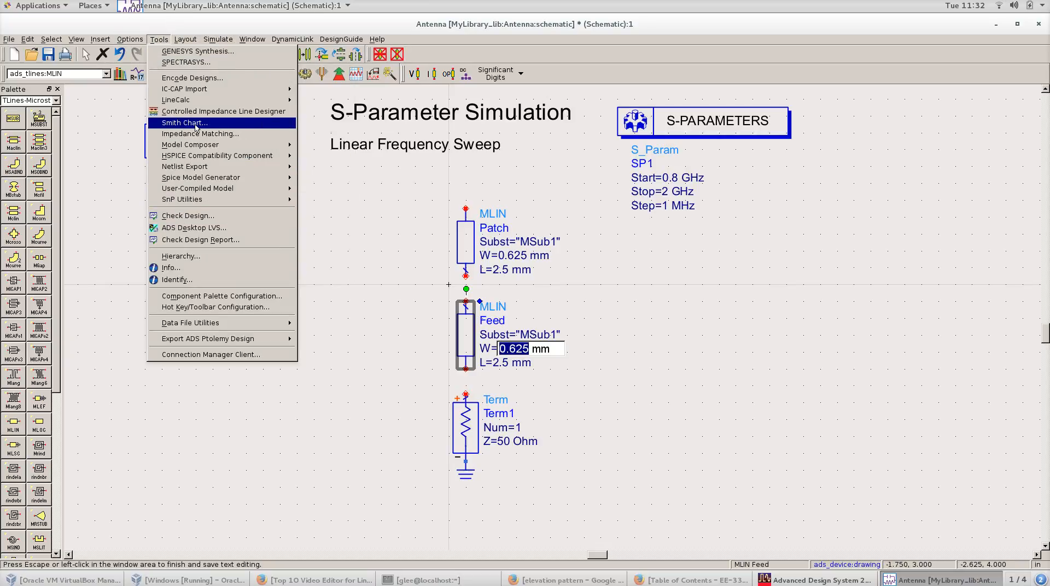
pyautogui.moveTo(209, 102)
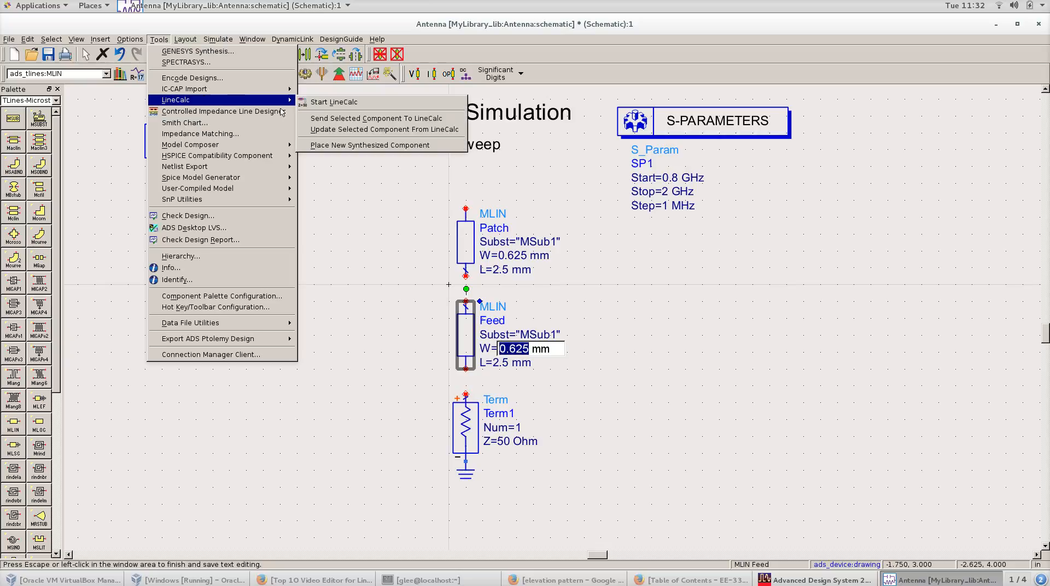
pyautogui.click(326, 103)
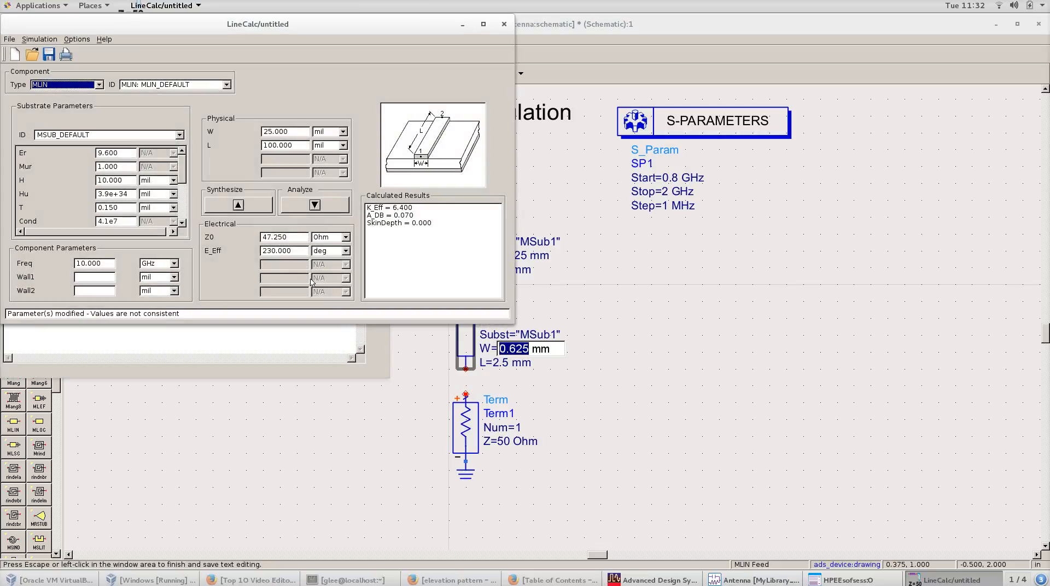
pyautogui.click(180, 136)
pyautogui.click(66, 145)
pyautogui.moveTo(154, 24); pyautogui.dragTo(579, 78)
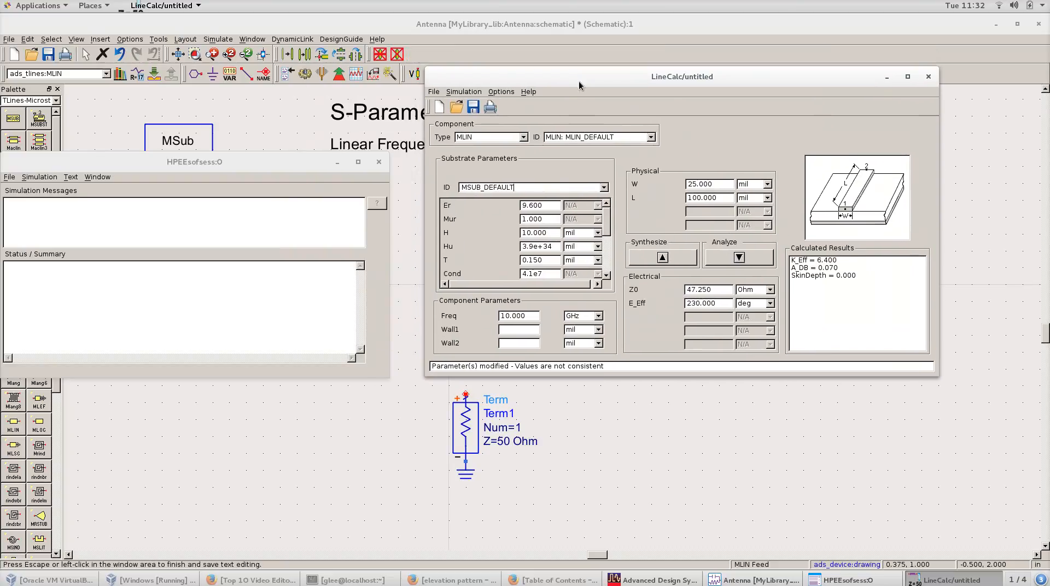
# Set the LineCalc substrate's Er to 4.2 and its height H to 1.6 mm.
pyautogui.doubleClick(549, 208)
pyautogui.write('4.2')
pyautogui.doubleClick(549, 235)
pyautogui.write('1.6')
pyautogui.click(570, 233)
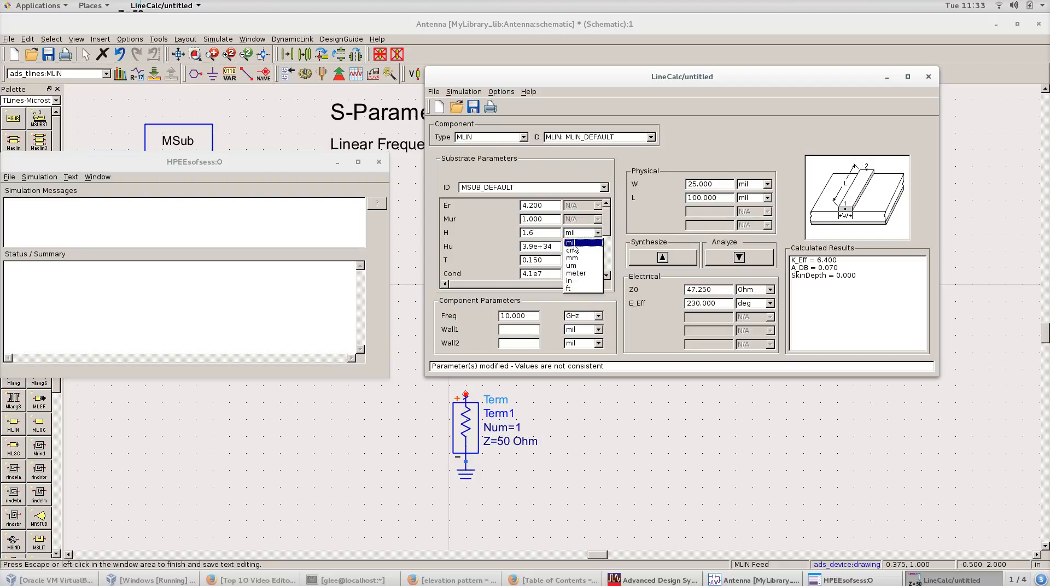
pyautogui.click(579, 252)
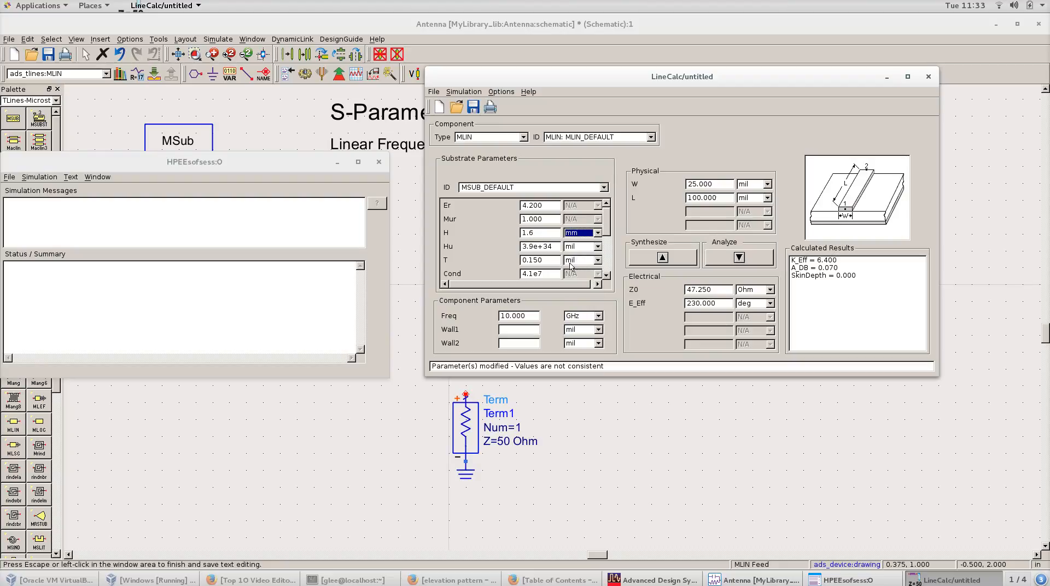
# Check the remaining LineCalc substrate parameters and set the component frequency to 1 GHz.
pyautogui.click(610, 230)
pyautogui.scroll(-3, 606, 229)
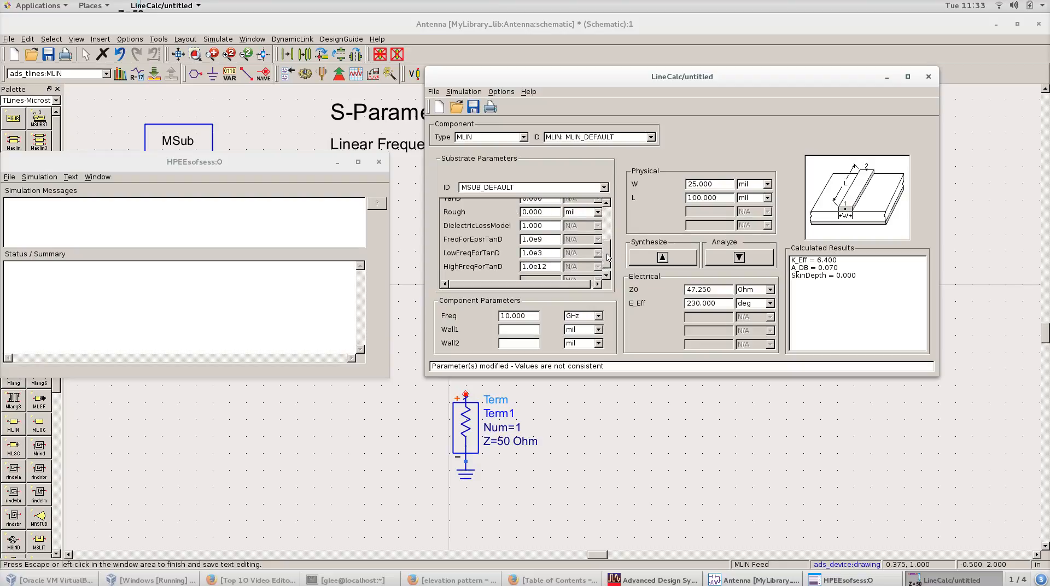
pyautogui.scroll(-1, 608, 255)
pyautogui.doubleClick(532, 316)
pyautogui.write('1')
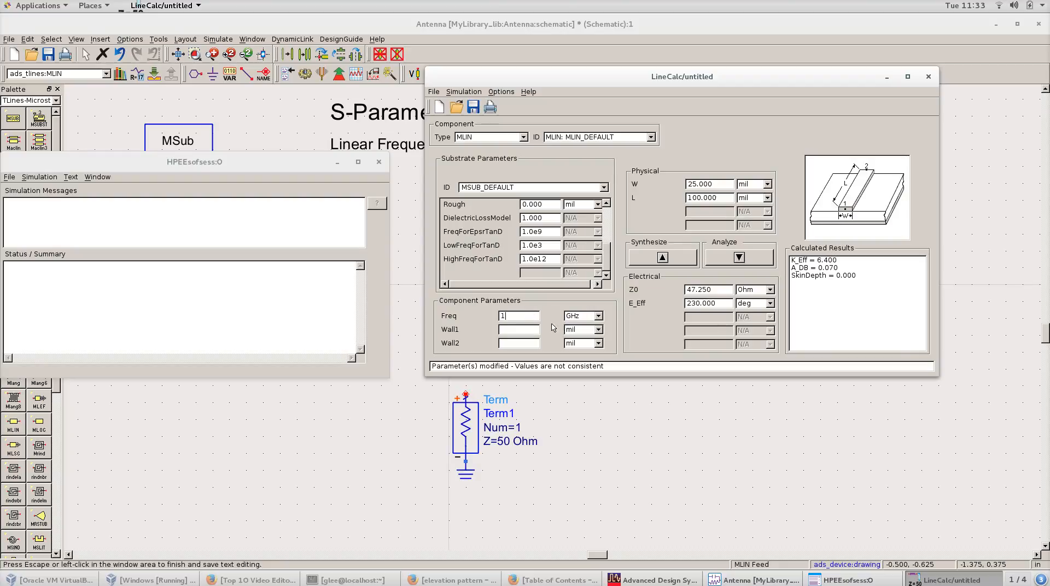
pyautogui.click(581, 330)
# Set the line's electrical targets in LineCalc to Z0 50 Ohm and E_Eff 90 deg.
pyautogui.click(697, 301)
pyautogui.doubleClick(692, 290)
pyautogui.write('50')
pyautogui.doubleClick(705, 304)
pyautogui.write('90')
# Switch the physical width W and length L to mm and synthesize the line dimensions.
pyautogui.click(762, 184)
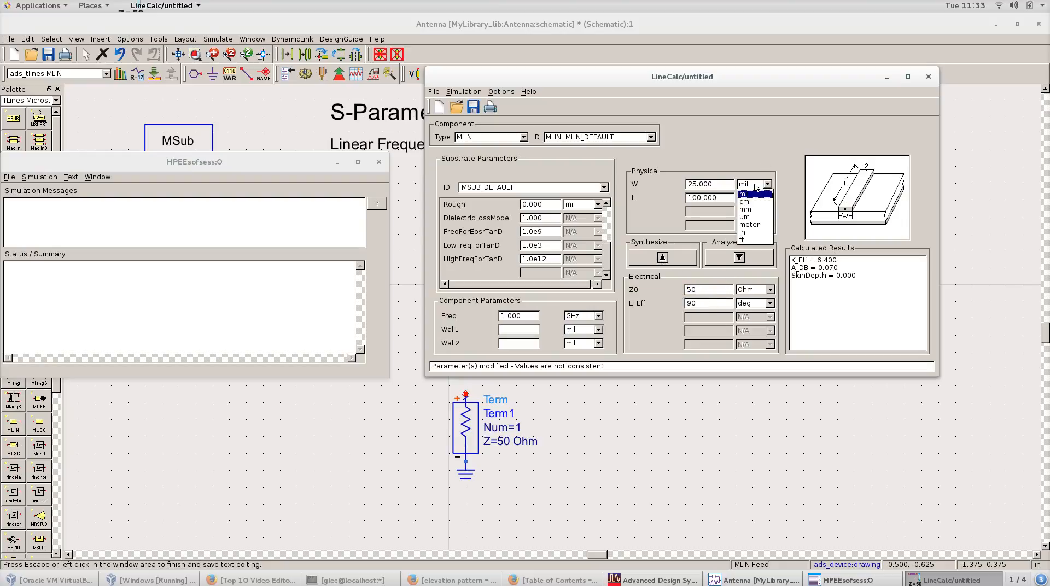
pyautogui.click(752, 210)
pyautogui.click(755, 198)
pyautogui.click(746, 223)
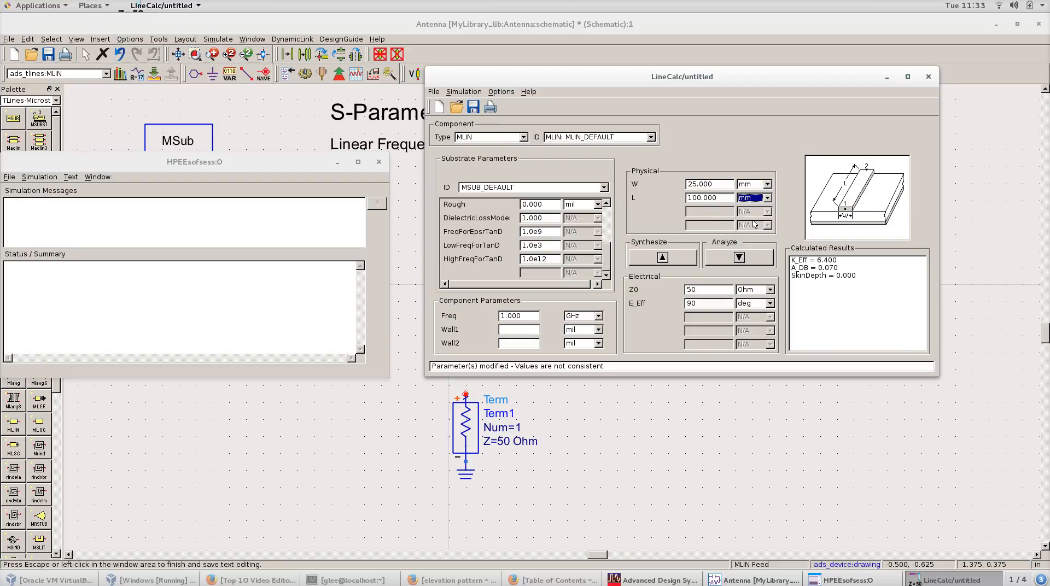
pyautogui.click(663, 257)
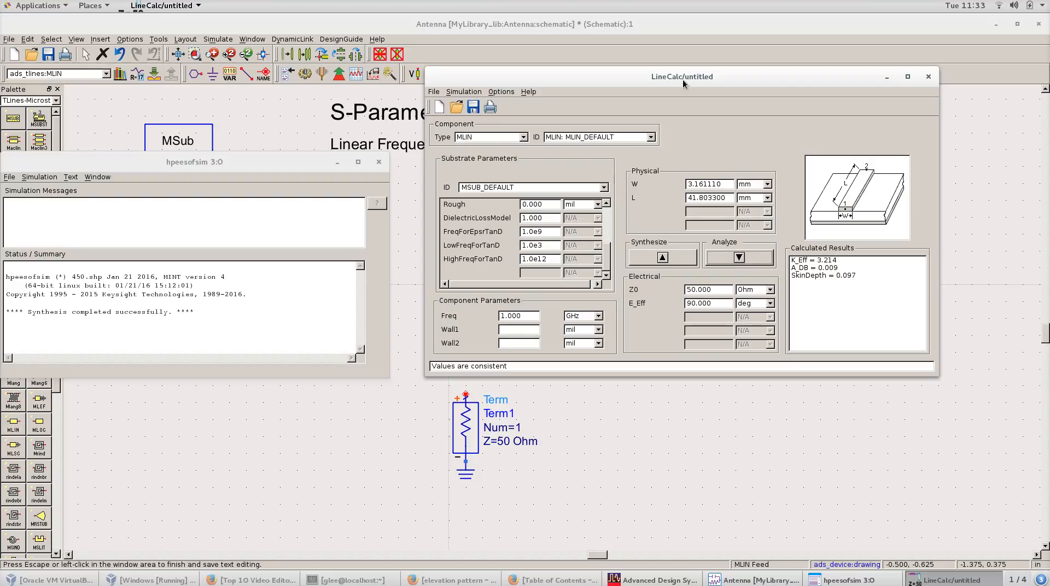
# Arrange the Antenna schematic and LineCalc windows side by side and leave the Feed width edit without changing it.
pyautogui.moveTo(683, 80); pyautogui.dragTo(794, 82)
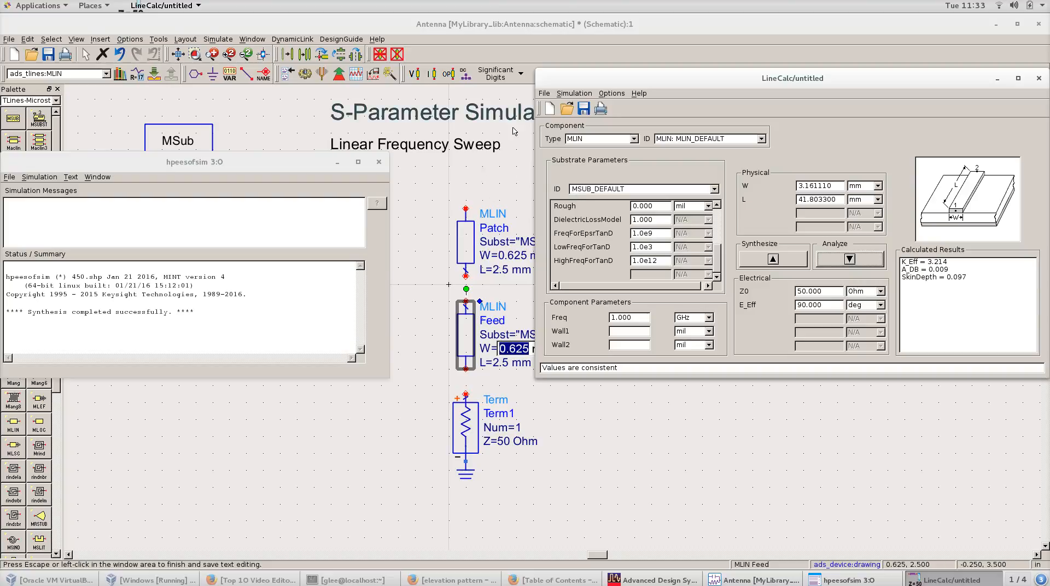
pyautogui.click(1017, 24)
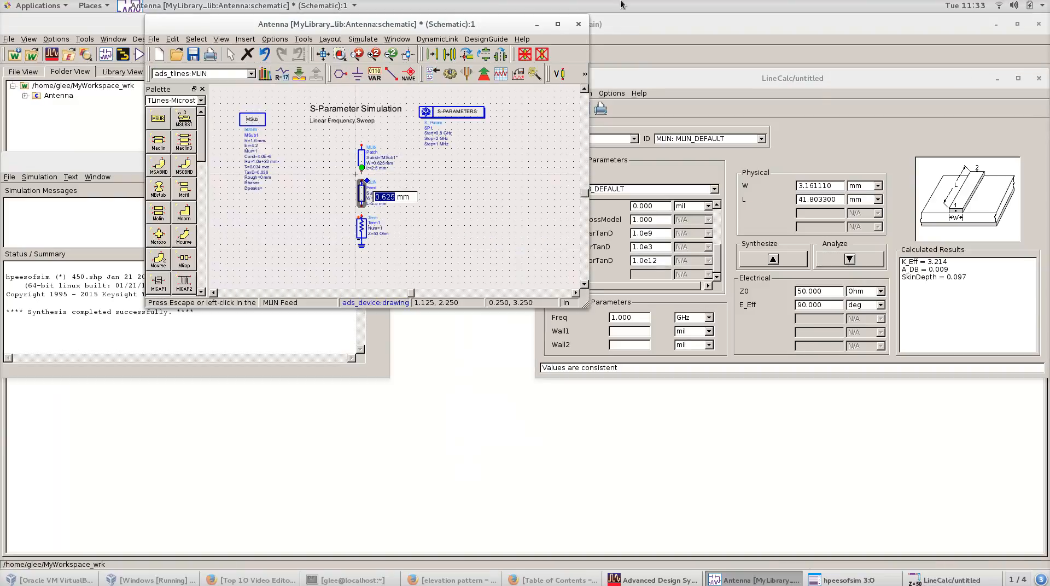
pyautogui.moveTo(522, 29); pyautogui.dragTo(385, 11)
pyautogui.click(1017, 24)
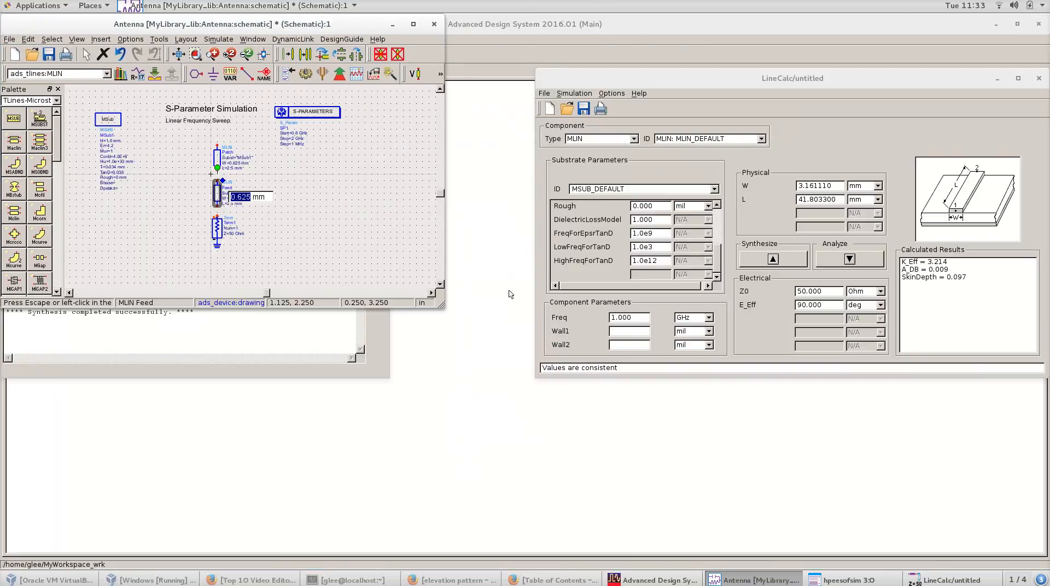
pyautogui.moveTo(435, 304); pyautogui.dragTo(530, 569)
pyautogui.click(306, 164)
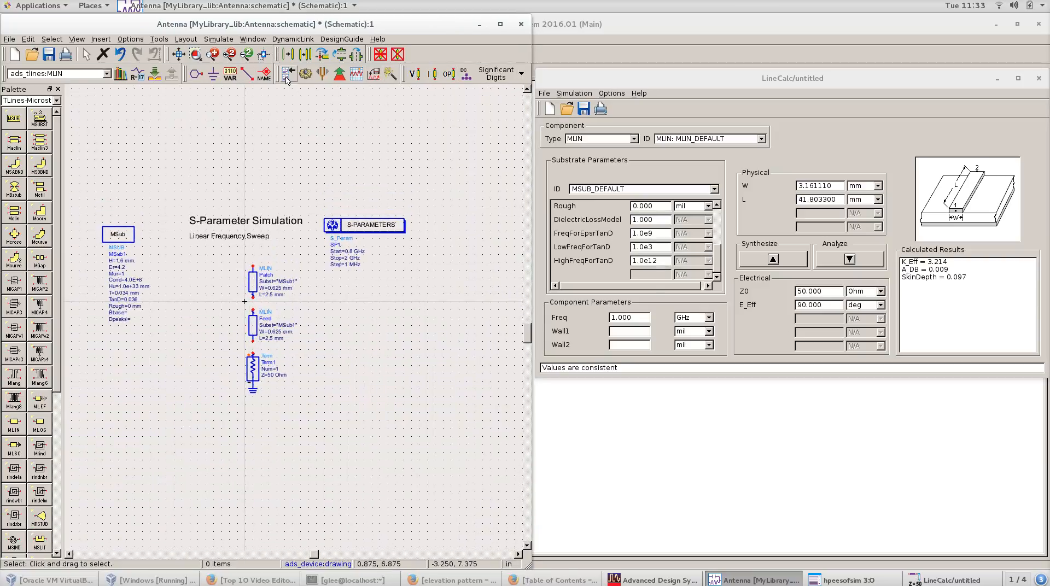
# Place a VAR variable block beside the S-PARAMETERS controller in the schematic.
pyautogui.click(229, 74)
pyautogui.click(433, 219)
pyautogui.press('Escape')
# Add the variable WZ0 with the value 3.16 to VAR1.
pyautogui.doubleClick(430, 219)
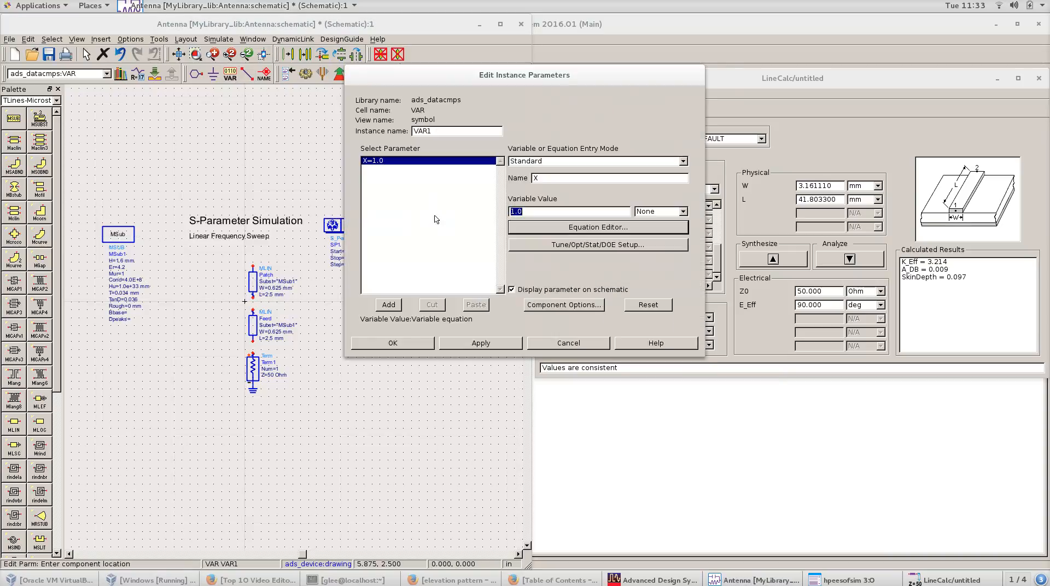
pyautogui.moveTo(571, 77); pyautogui.dragTo(347, 115)
pyautogui.moveTo(324, 218); pyautogui.dragTo(305, 217)
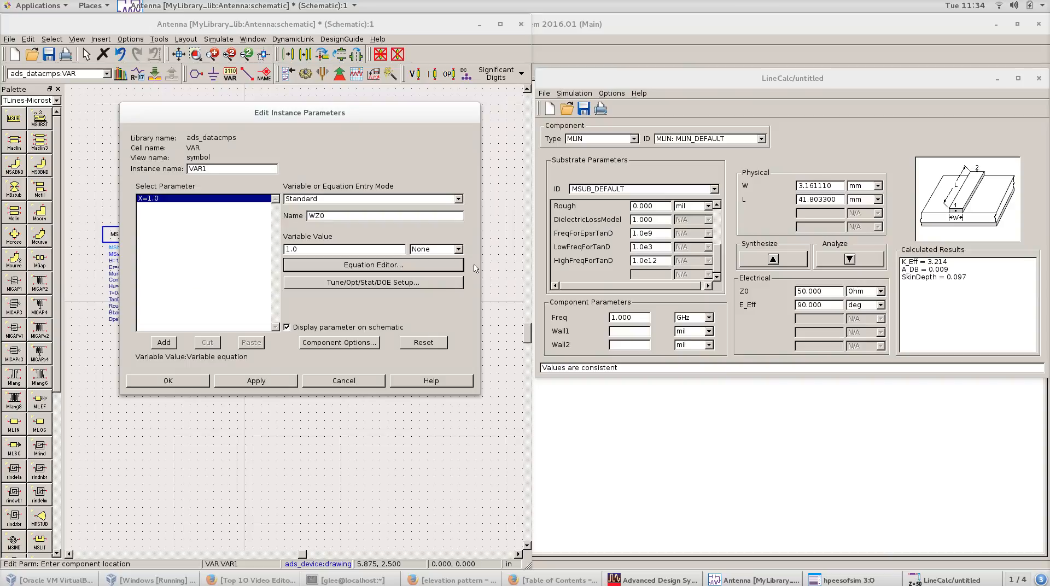
pyautogui.moveTo(298, 248); pyautogui.dragTo(256, 247)
pyautogui.write('3.16')
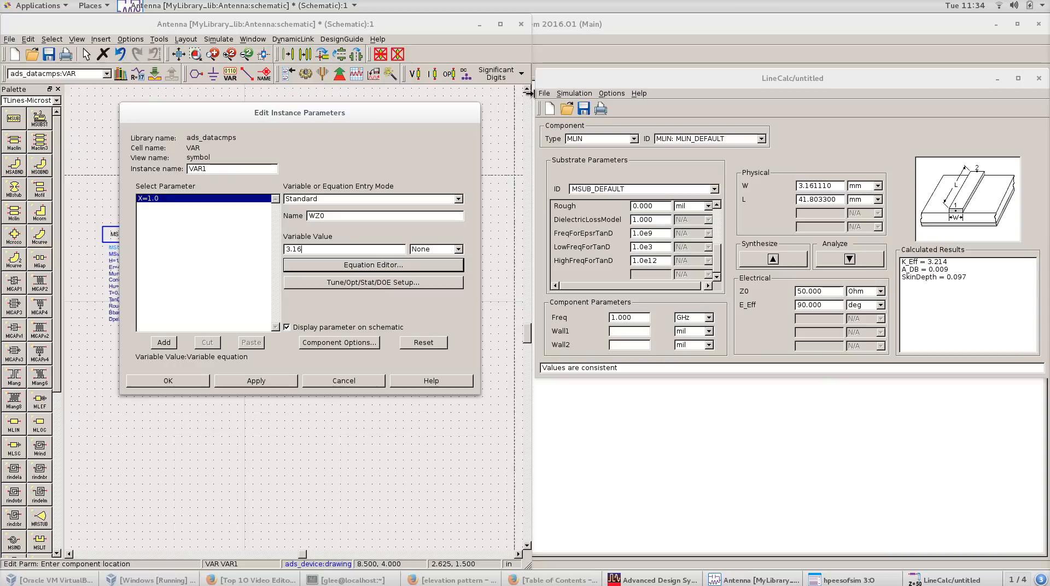
pyautogui.click(163, 342)
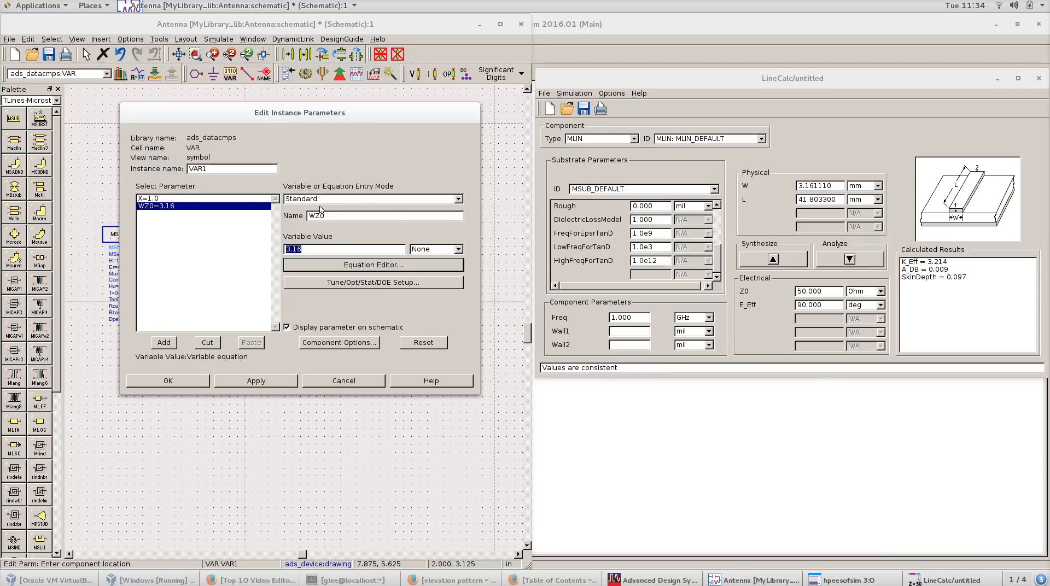
# Rename VAR1's default variable X to L90, set its value to 41.8, and accept the variable block.
pyautogui.click(138, 199)
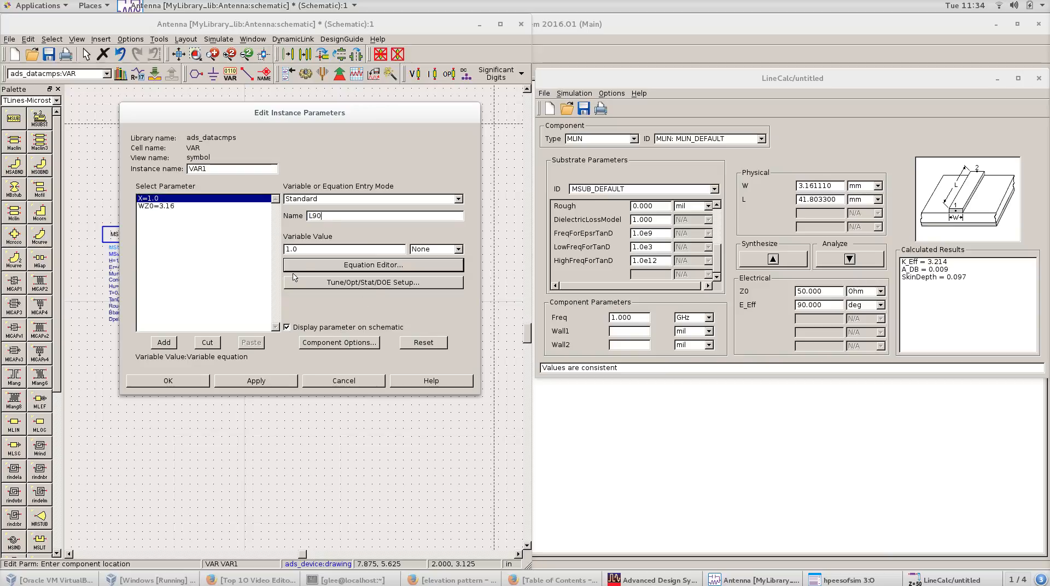
pyautogui.press('Tab')
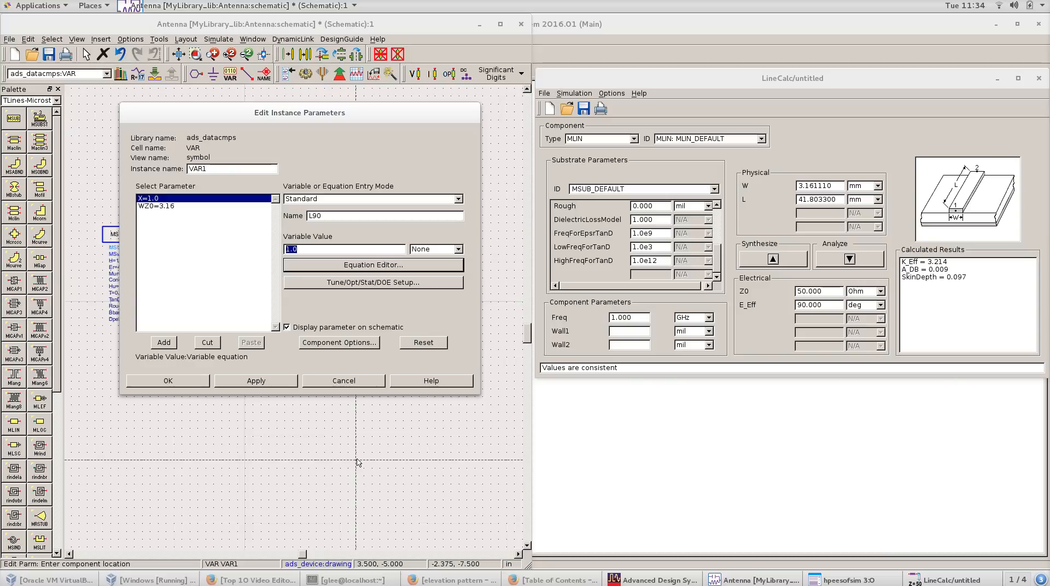
pyautogui.write('4')
pyautogui.press('Return')
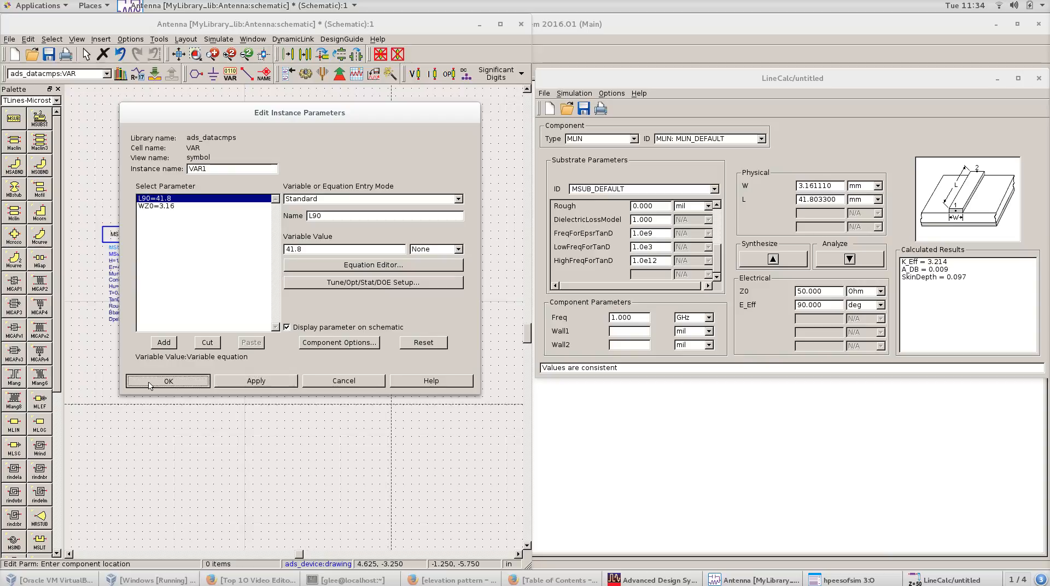
pyautogui.click(149, 386)
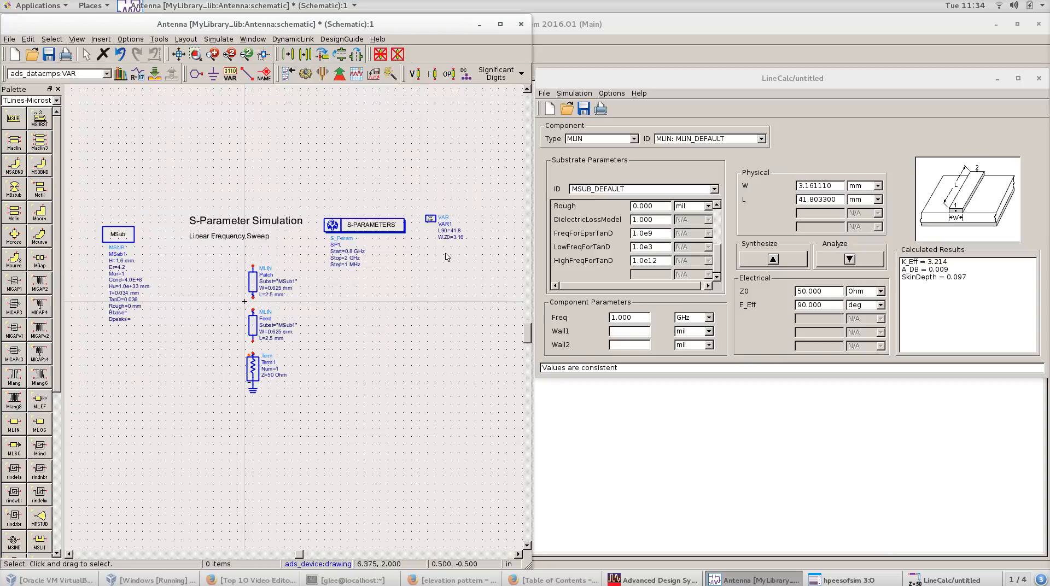
# Reopen VAR1 and change the L90 entry to the variable LPatch with the expression 2*L90 and no unit.
pyautogui.doubleClick(434, 219)
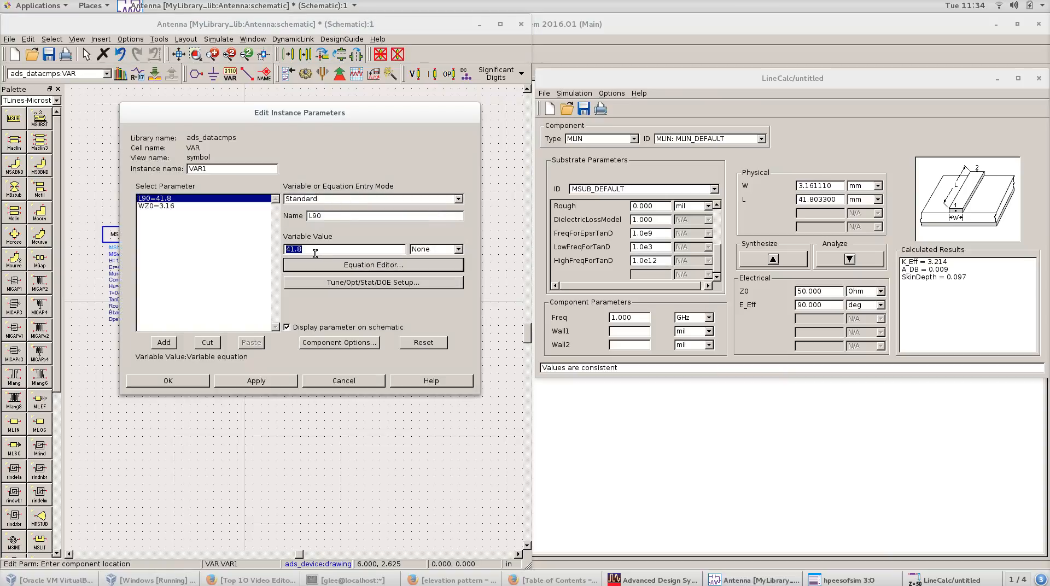
pyautogui.doubleClick(316, 216)
pyautogui.write('LPatch')
pyautogui.doubleClick(318, 250)
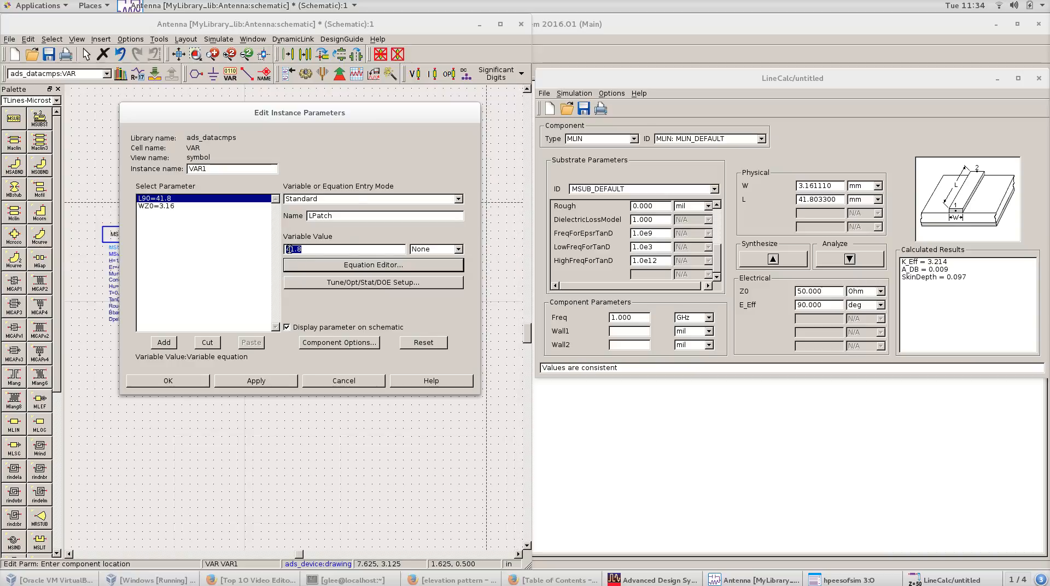
pyautogui.write('2*L')
pyautogui.click(451, 250)
pyautogui.click(450, 258)
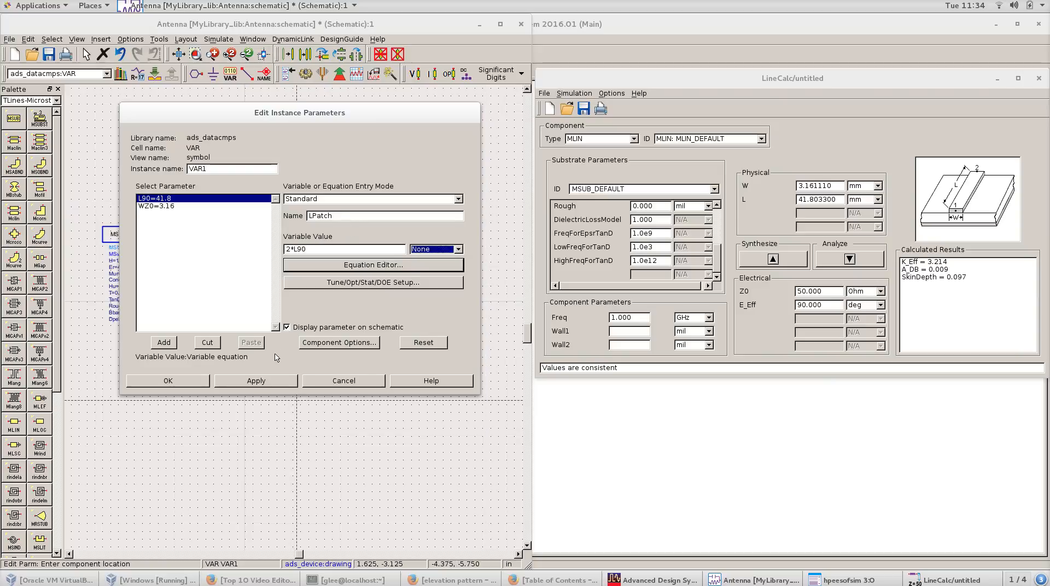
pyautogui.click(222, 384)
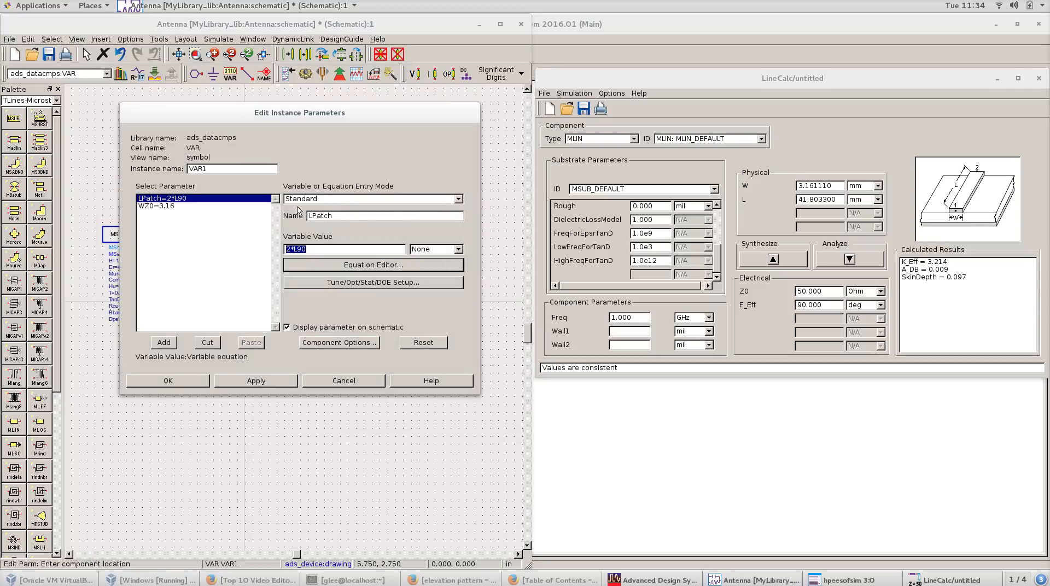
# Add the variable L90 with the value 41.8 back to VAR1.
pyautogui.moveTo(339, 216); pyautogui.dragTo(266, 214)
pyautogui.write('L90')
pyautogui.moveTo(320, 245); pyautogui.dragTo(258, 245)
pyautogui.write('41.8')
pyautogui.click(164, 343)
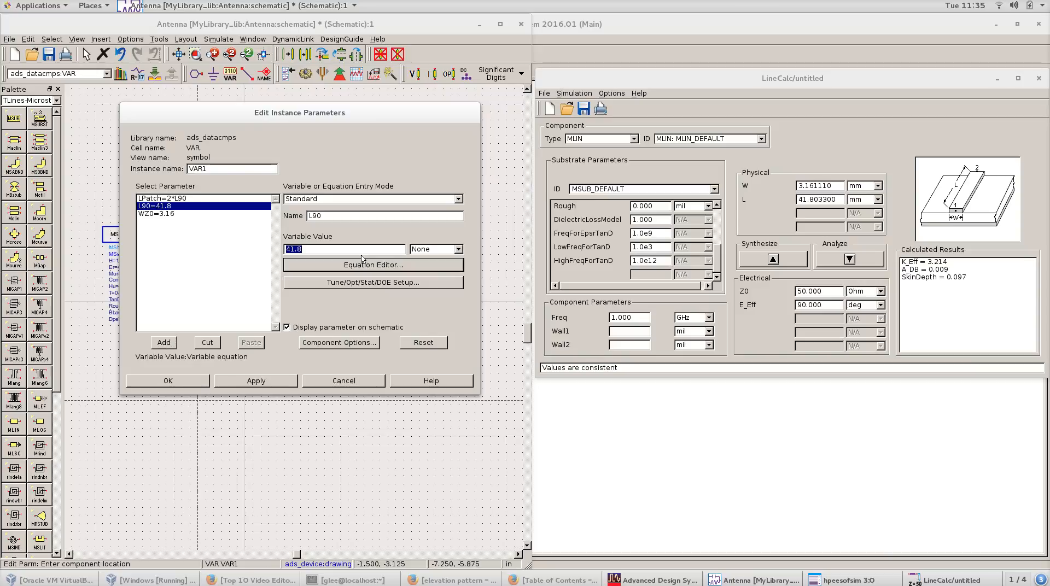
# Add the variable WPatch with the expression 2*L90 to VAR1 and accept the variable block.
pyautogui.moveTo(328, 217); pyautogui.dragTo(278, 220)
pyautogui.write('WPatch')
pyautogui.click(296, 249)
pyautogui.doubleClick(296, 249)
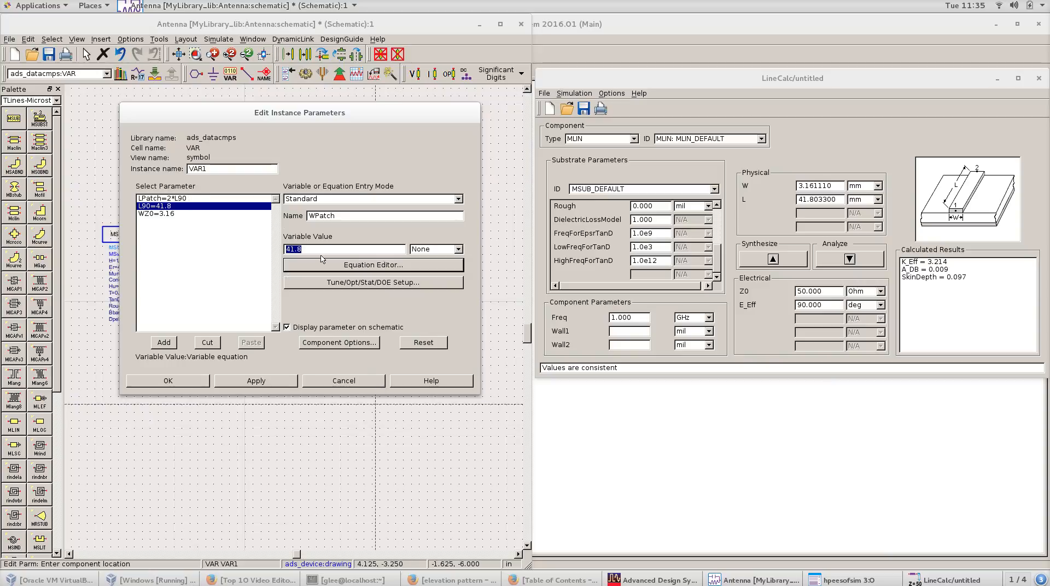
pyautogui.write('2*L90')
pyautogui.click(167, 343)
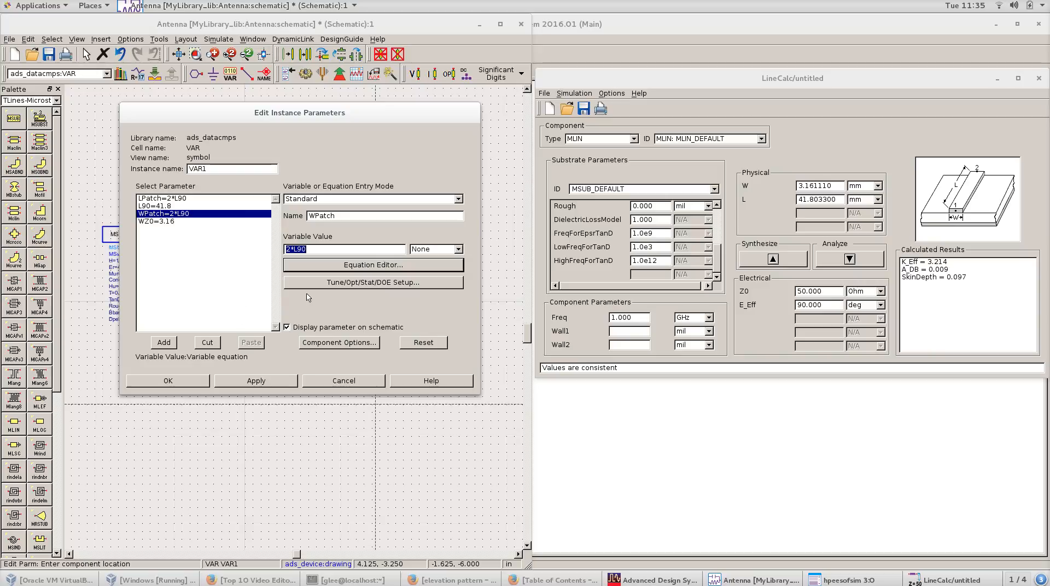
pyautogui.click(156, 385)
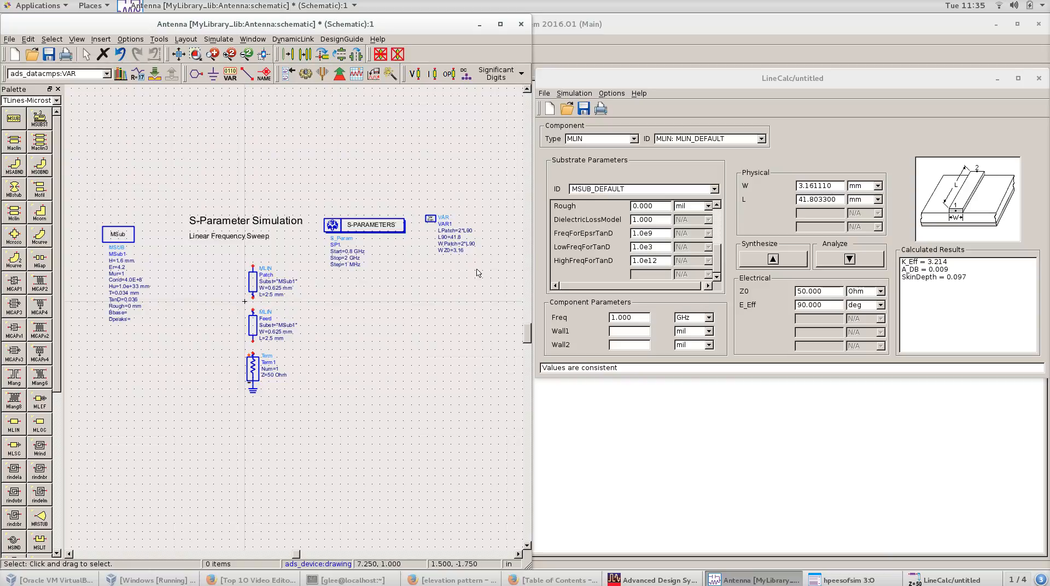
# Set the Patch line's width W to WPatch mm and its length L to LPatch mm in the schematic.
pyautogui.doubleClick(277, 288)
pyautogui.tripleClick(280, 287)
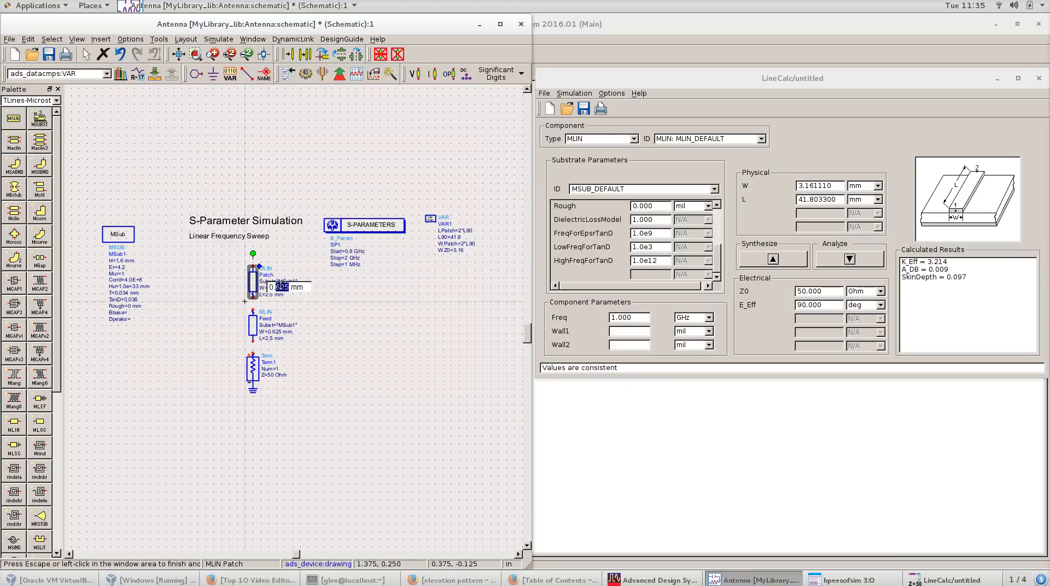
pyautogui.press('BackSpace')
pyautogui.write('WPatch')
pyautogui.press('Return')
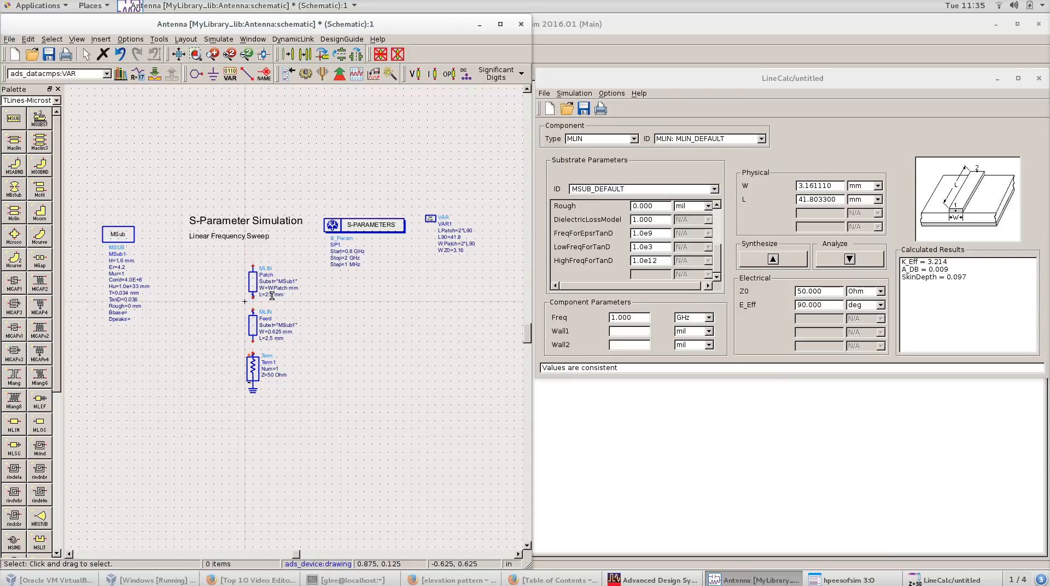
pyautogui.doubleClick(276, 294)
pyautogui.write('LP')
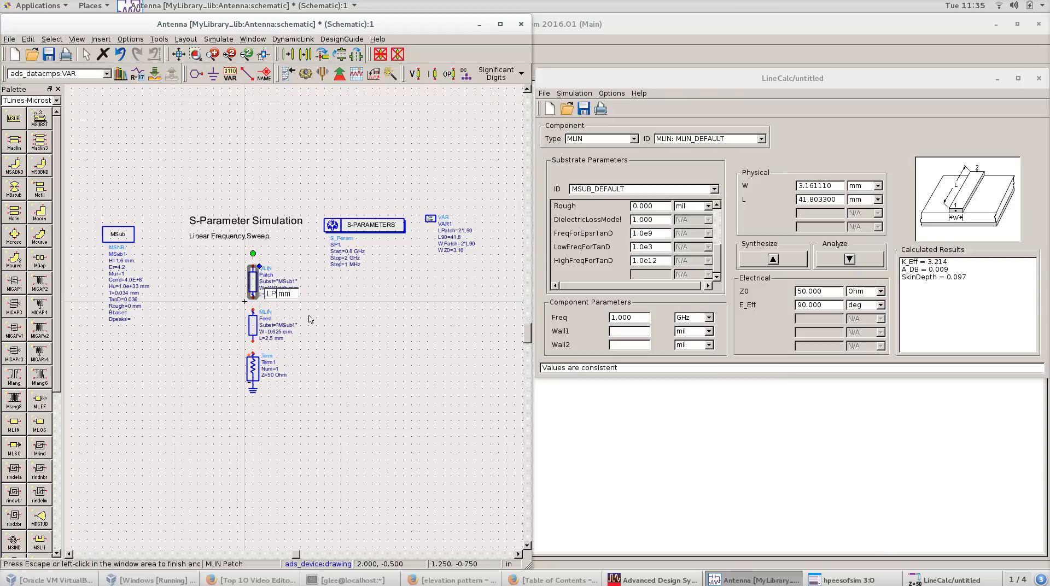
pyautogui.write('atch')
pyautogui.press('Return')
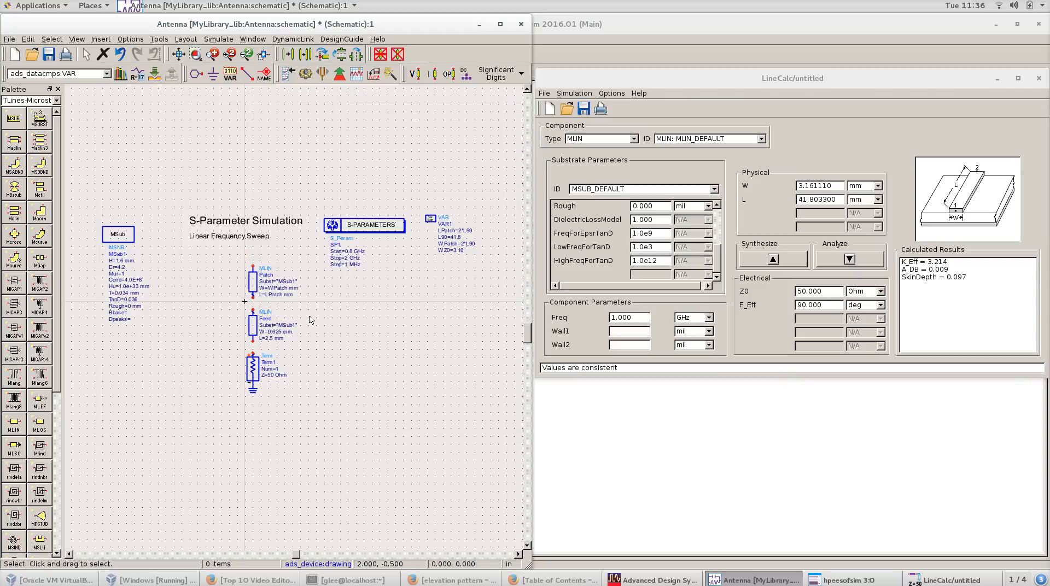
# Set the Feed line's width W to WZ0 mm and its length L to L90 mm in the schematic.
pyautogui.doubleClick(279, 332)
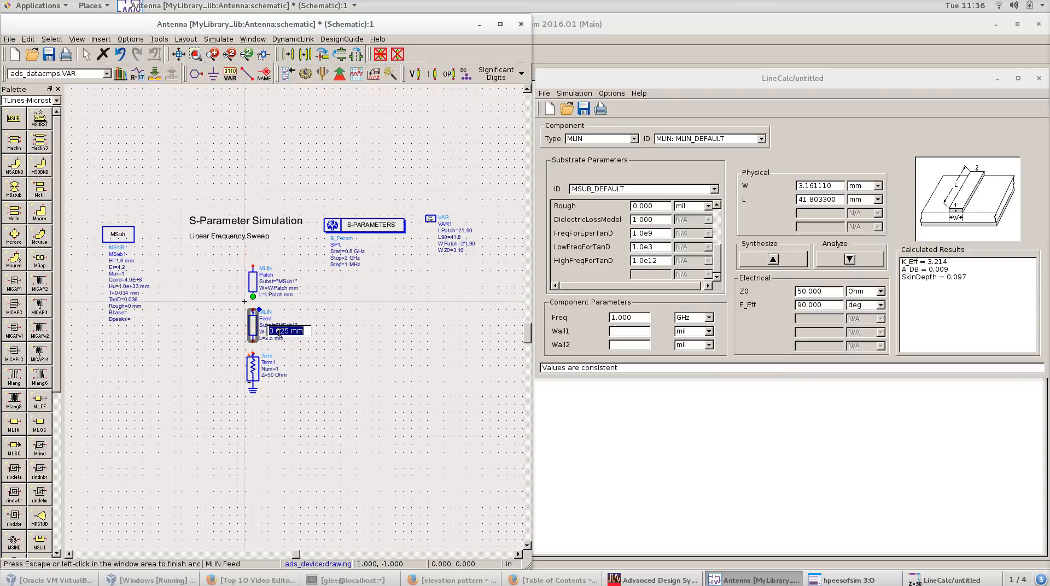
pyautogui.click(287, 330)
pyautogui.press('BackSpace')
pyautogui.press('BackSpace')
pyautogui.press('BackSpace')
pyautogui.press('BackSpace')
pyautogui.press('BackSpace')
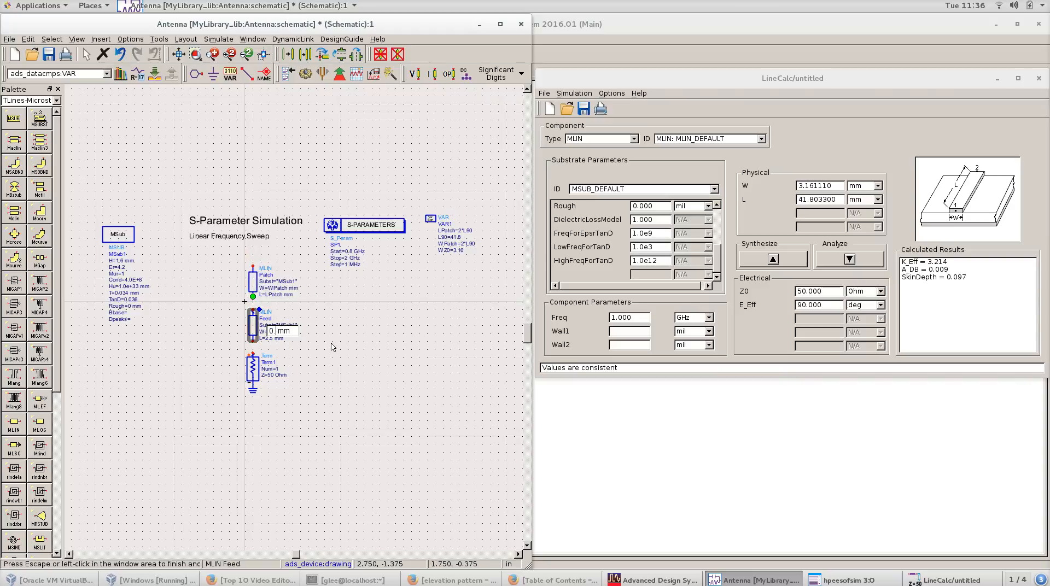
pyautogui.write('WZ0')
pyautogui.click(273, 343)
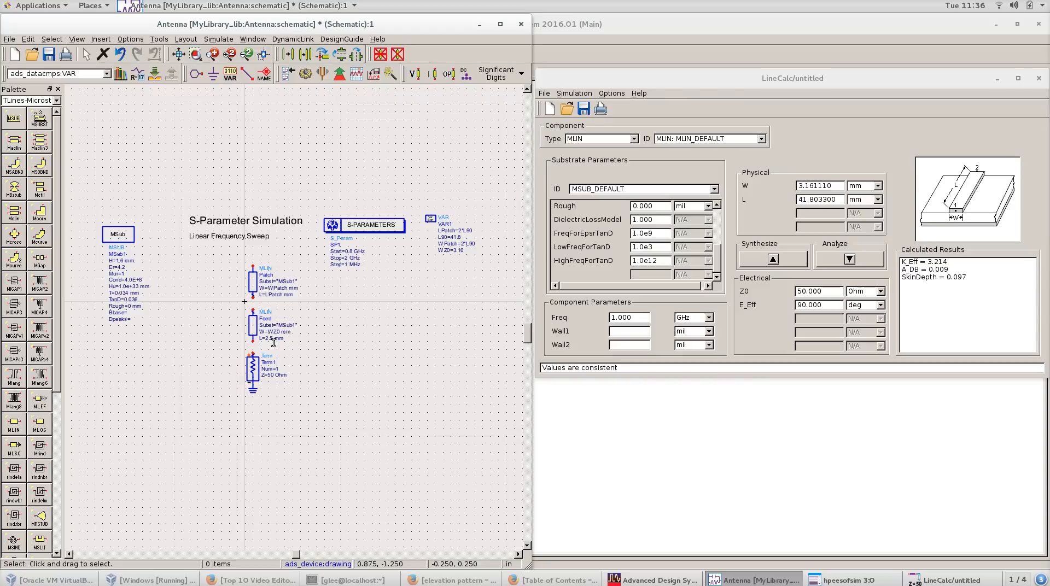
pyautogui.doubleClick(273, 342)
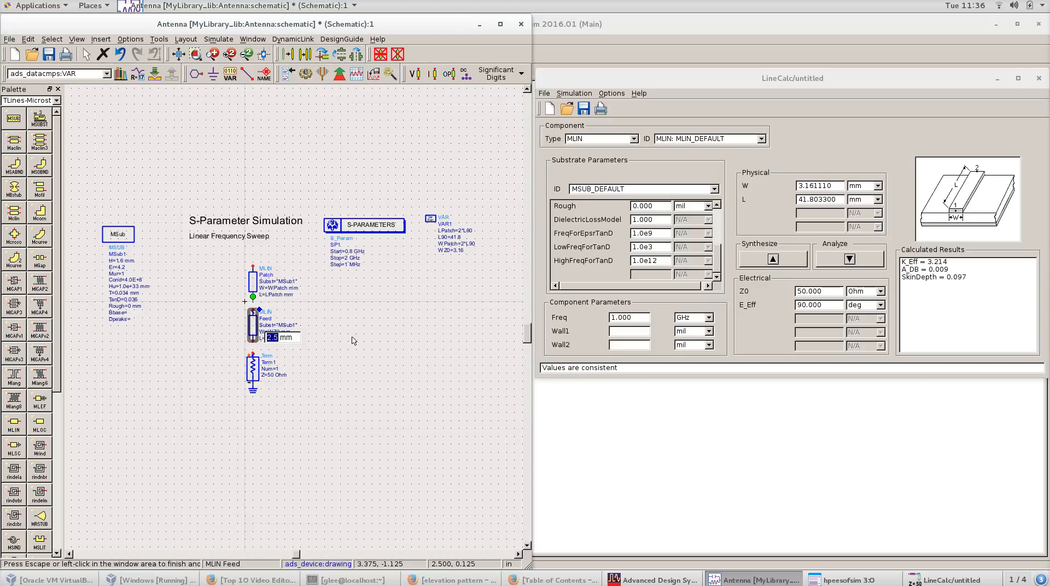
pyautogui.write('L90')
pyautogui.click(353, 341)
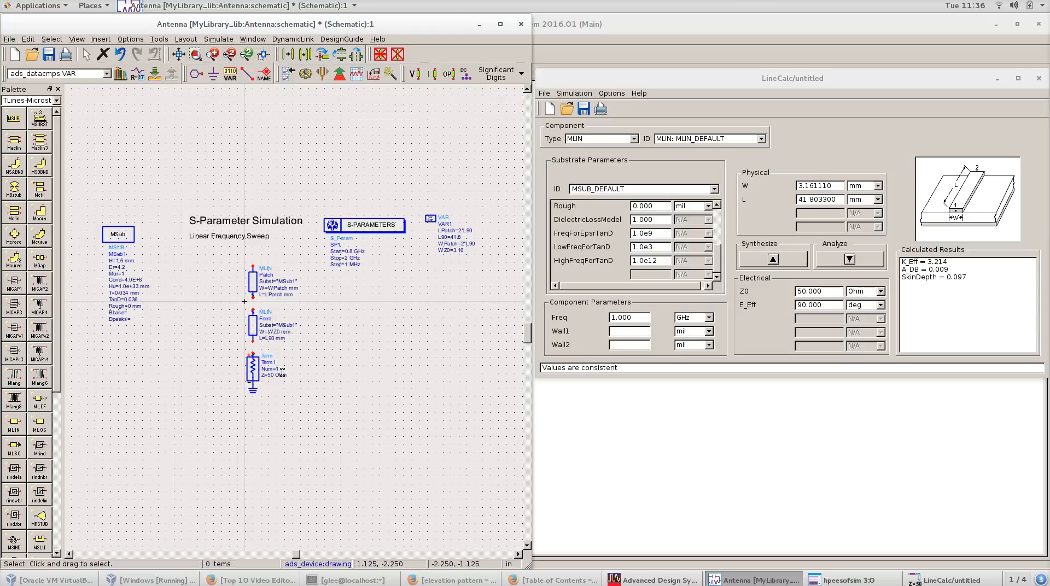
# Wire the Patch line to the Feed line and the Feed line to Term1.
pyautogui.scroll(2, 288, 322)
pyautogui.scroll(-3, 313, 369)
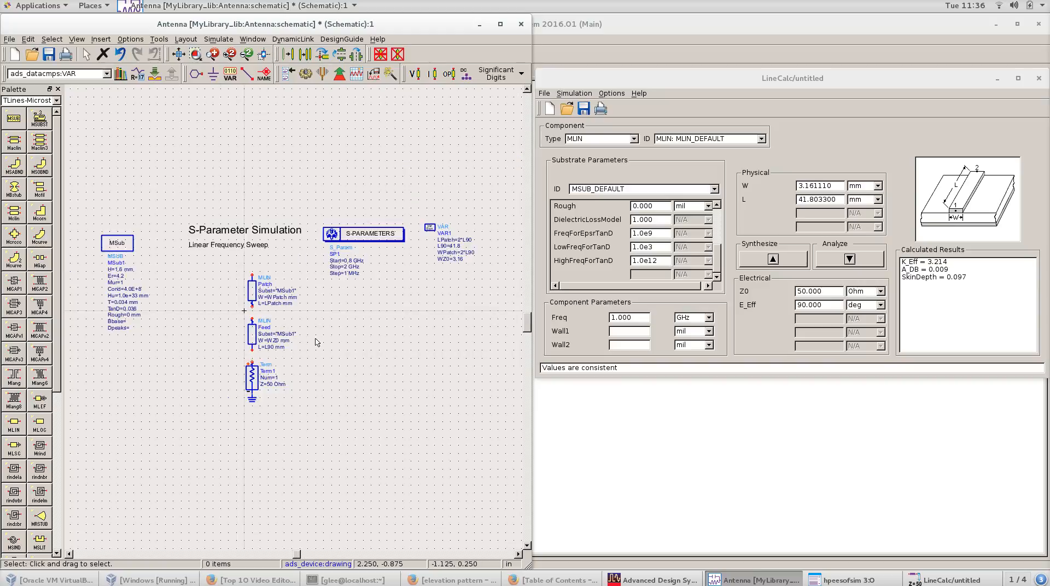
pyautogui.scroll(2, 316, 342)
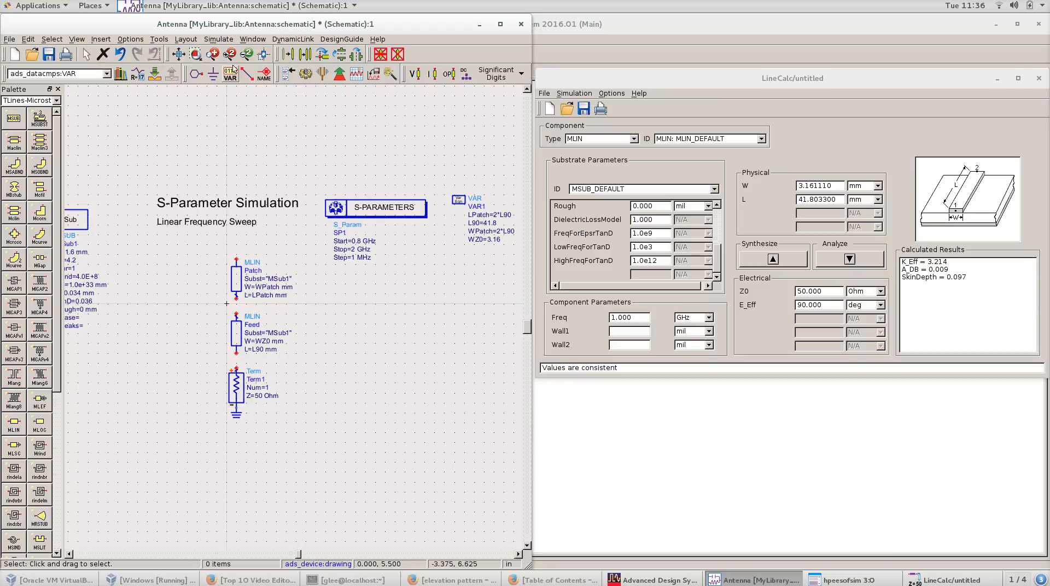
pyautogui.click(247, 76)
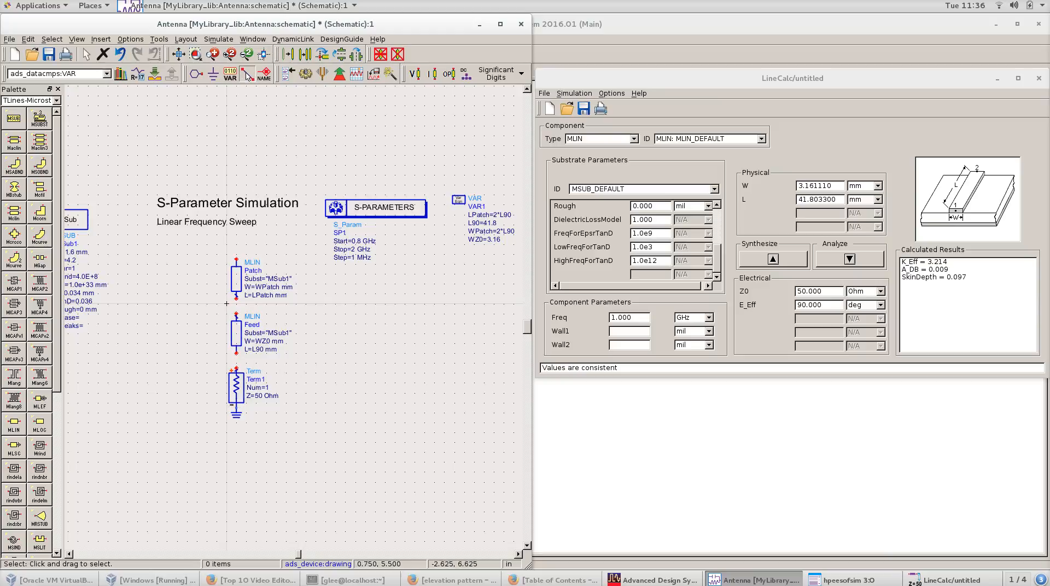
pyautogui.click(236, 299)
pyautogui.click(236, 314)
pyautogui.click(236, 370)
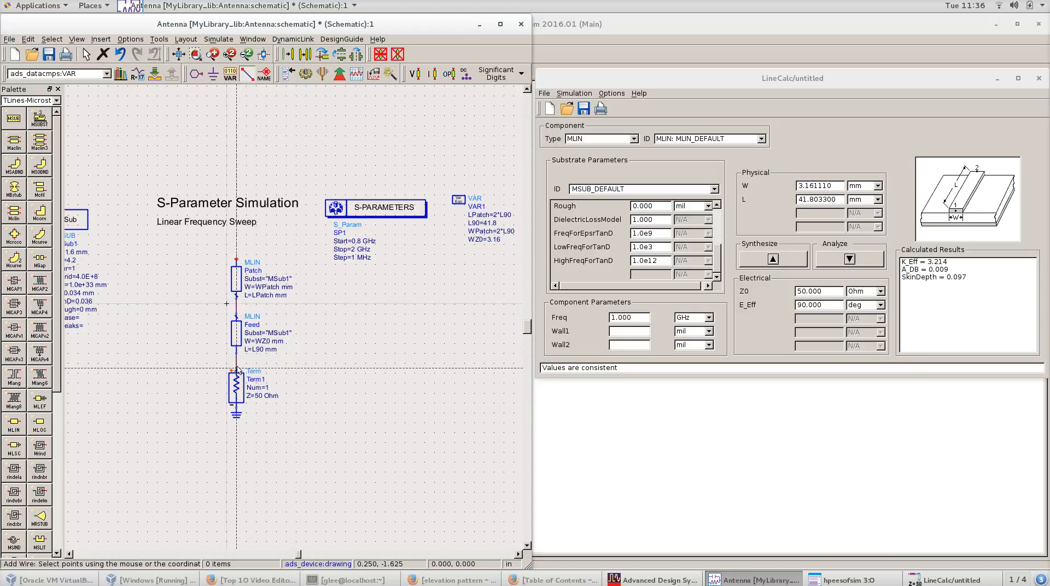
pyautogui.press('Escape')
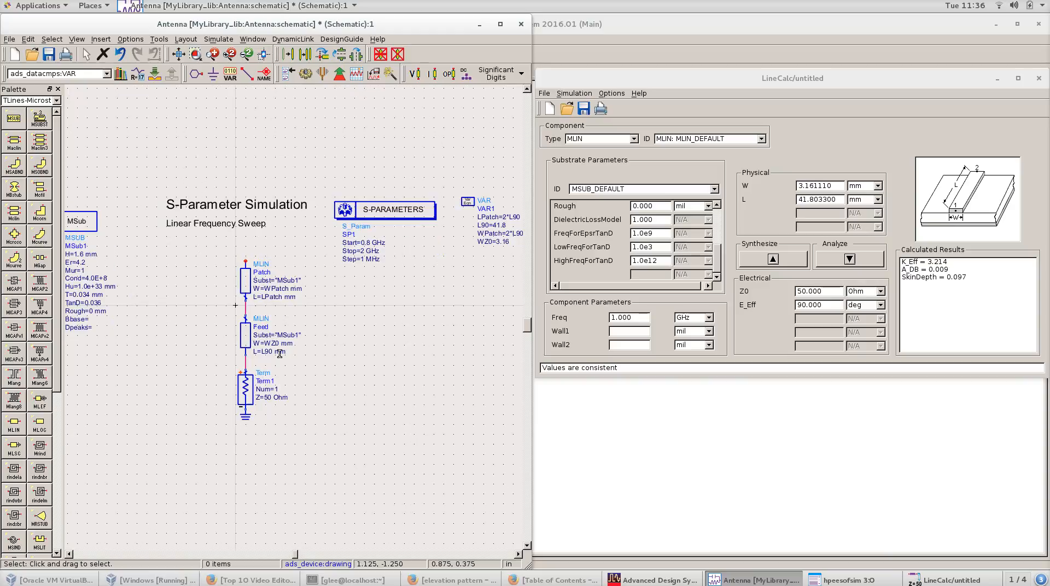
# Move the MSub substrate block closer to the S-Parameter Simulation title, roughly level with the S-PARAMETERS controller.
pyautogui.moveTo(82, 226); pyautogui.dragTo(122, 212)
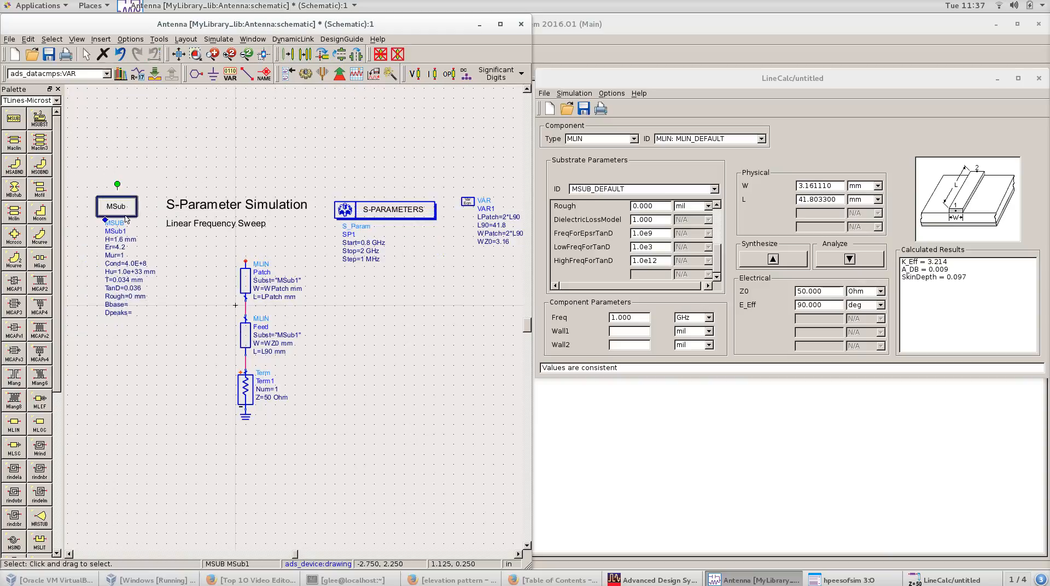
pyautogui.click(364, 215)
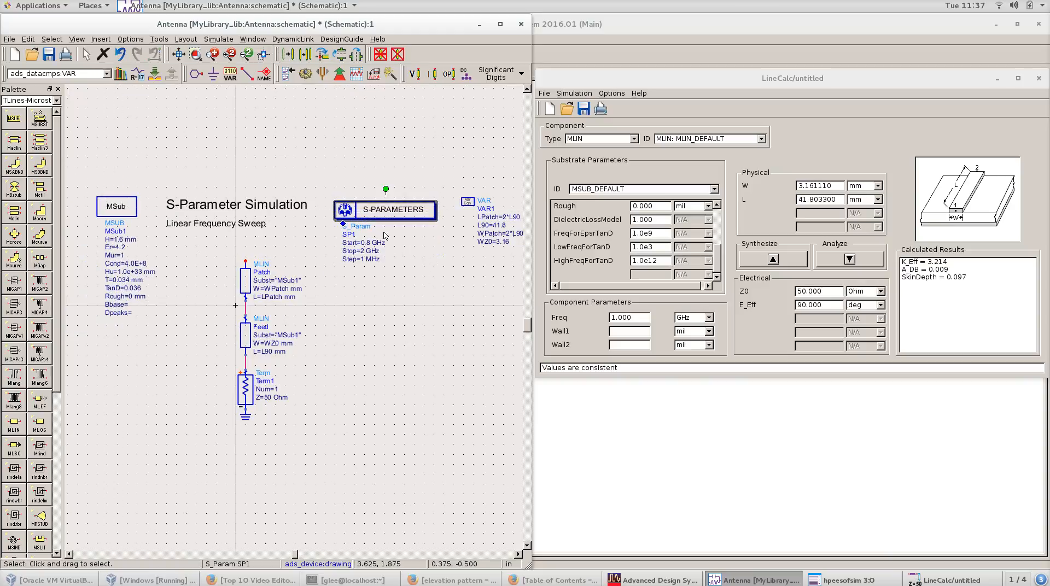
pyautogui.click(472, 208)
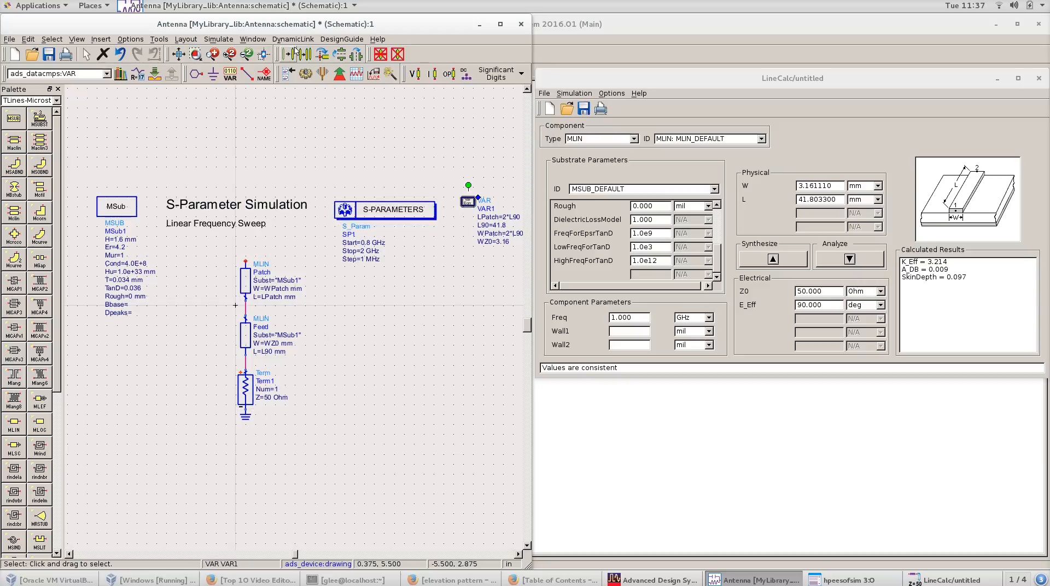
# Simulate the antenna schematic and place a rectangular plot of S(1,1) in dB on the data display page.
pyautogui.click(307, 67)
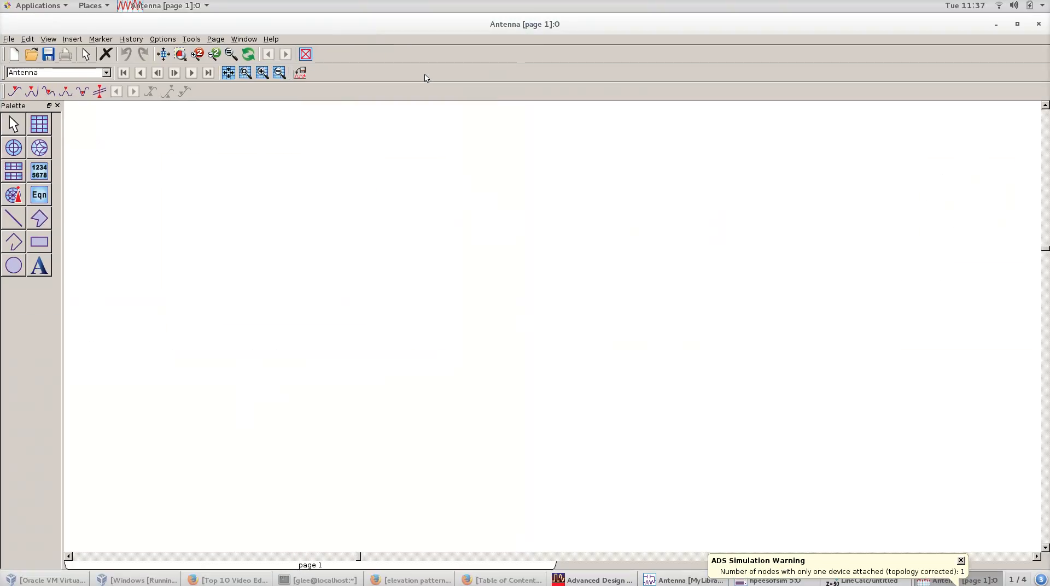
pyautogui.click(428, 80)
pyautogui.click(39, 124)
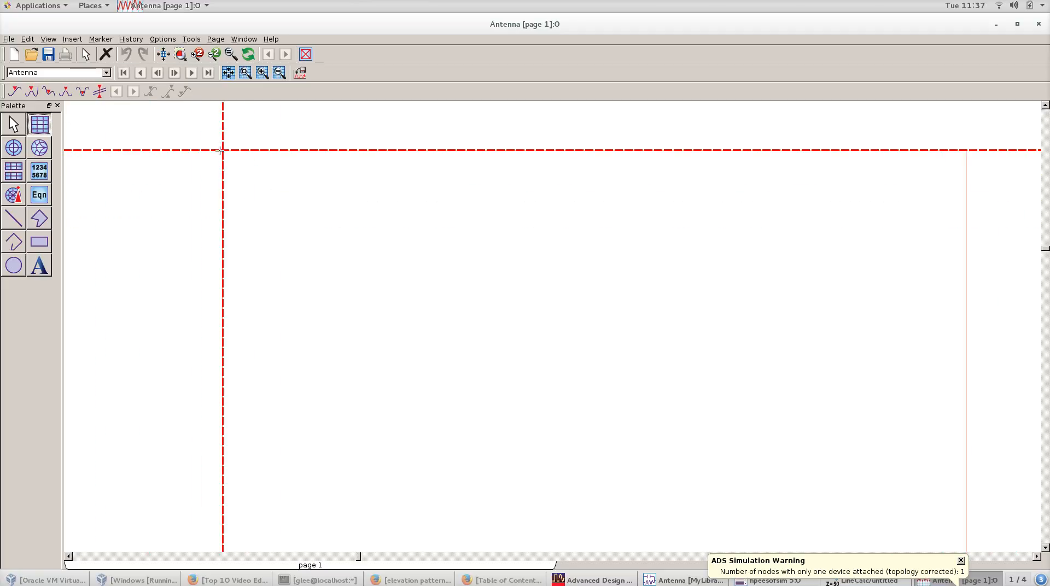
pyautogui.click(222, 149)
pyautogui.click(407, 293)
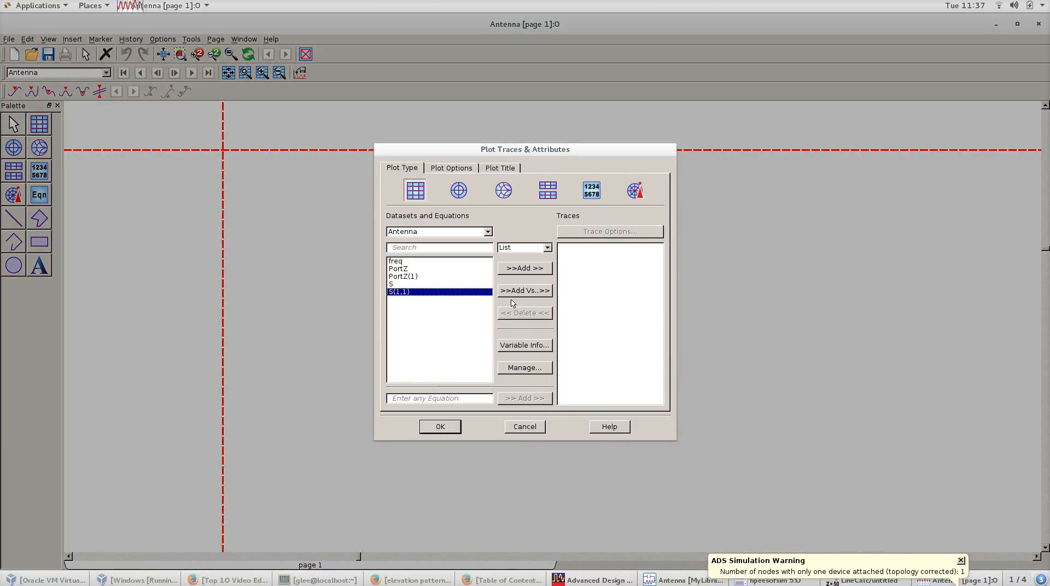
pyautogui.click(536, 268)
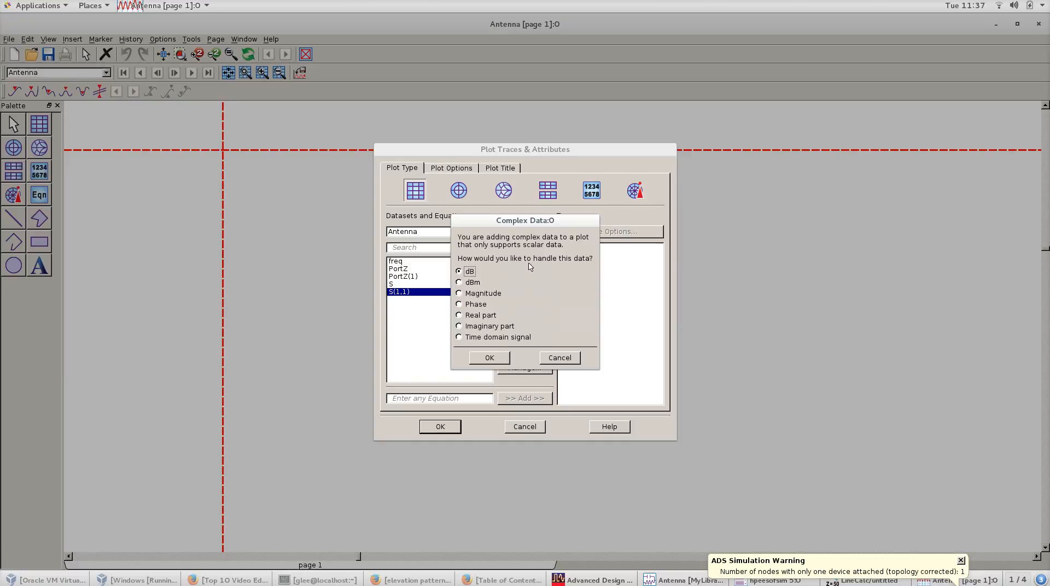
pyautogui.click(488, 358)
pyautogui.scroll(-2, 539, 281)
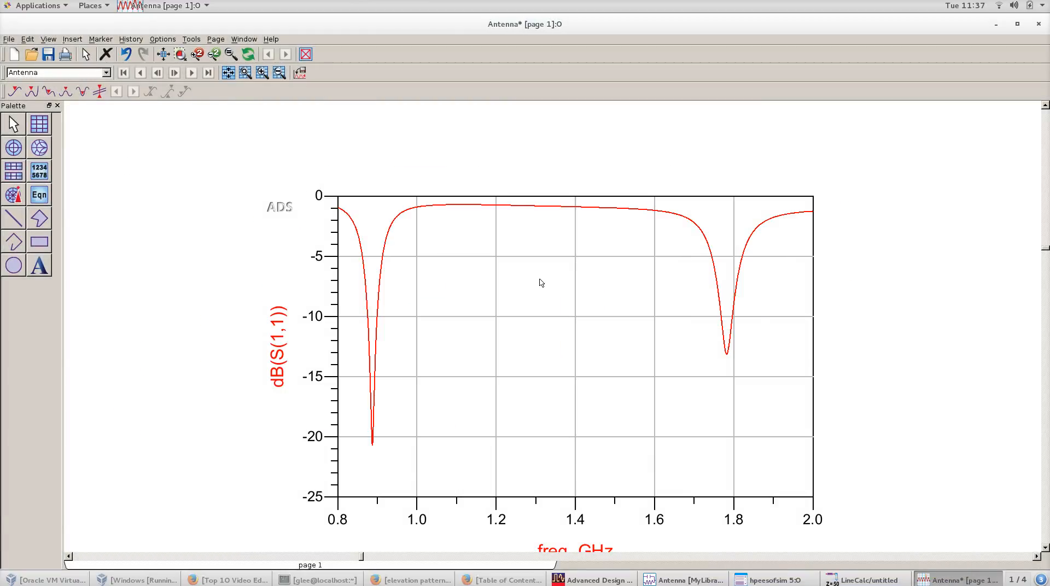
pyautogui.scroll(1, 513, 375)
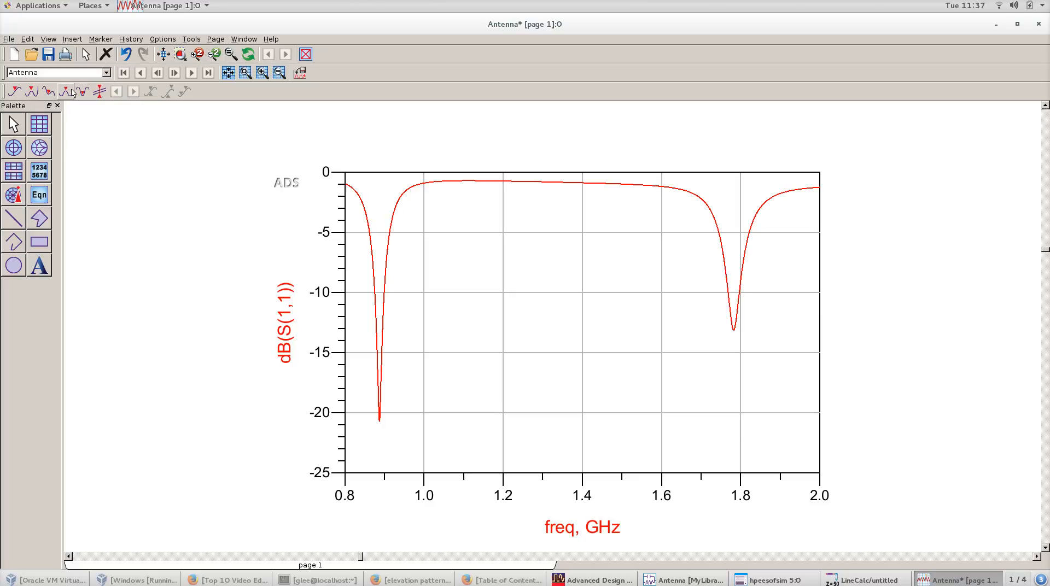
# Add a minimum marker to the S(1,1) trace at its first dip, near 0.89 GHz.
pyautogui.click(16, 91)
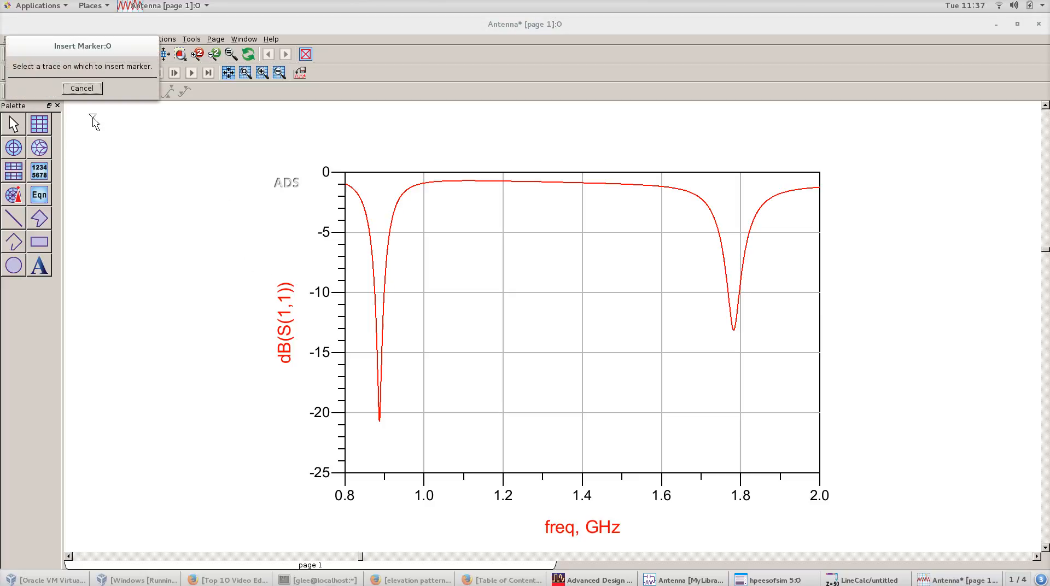
pyautogui.click(378, 417)
pyautogui.click(83, 90)
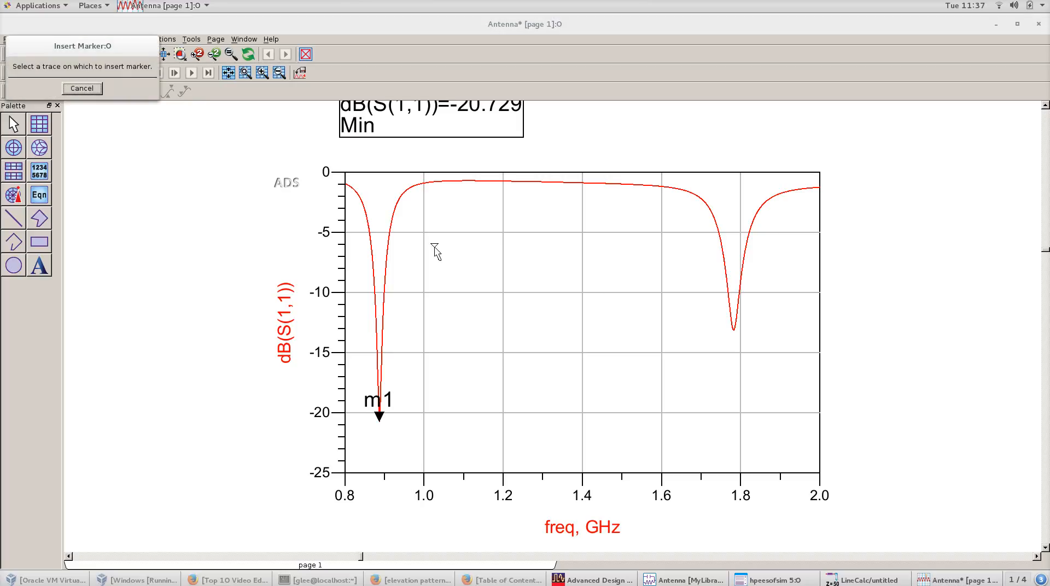
pyautogui.click(743, 336)
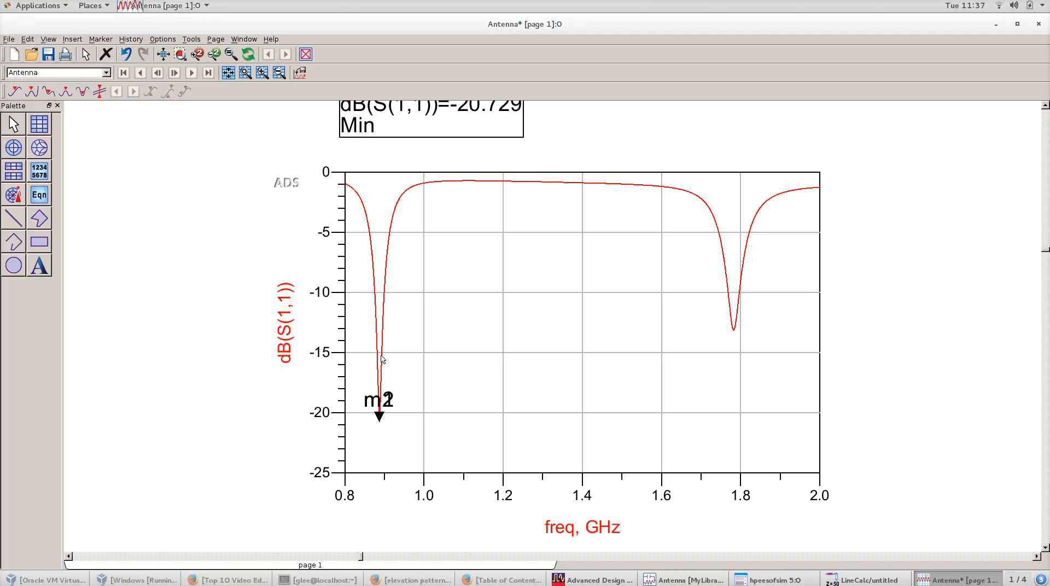
pyautogui.hotkey('ctrl', 'z')
# Add a marker at the S(1,1) trace's second dip, near 1.78 GHz, and move its readout box beside the m1 readout.
pyautogui.click(15, 92)
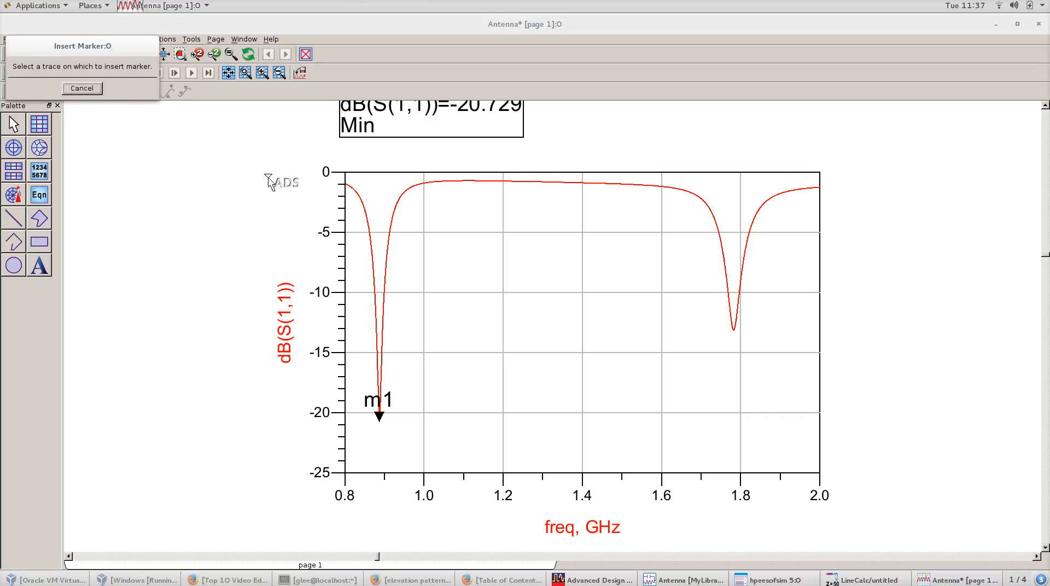
pyautogui.click(734, 329)
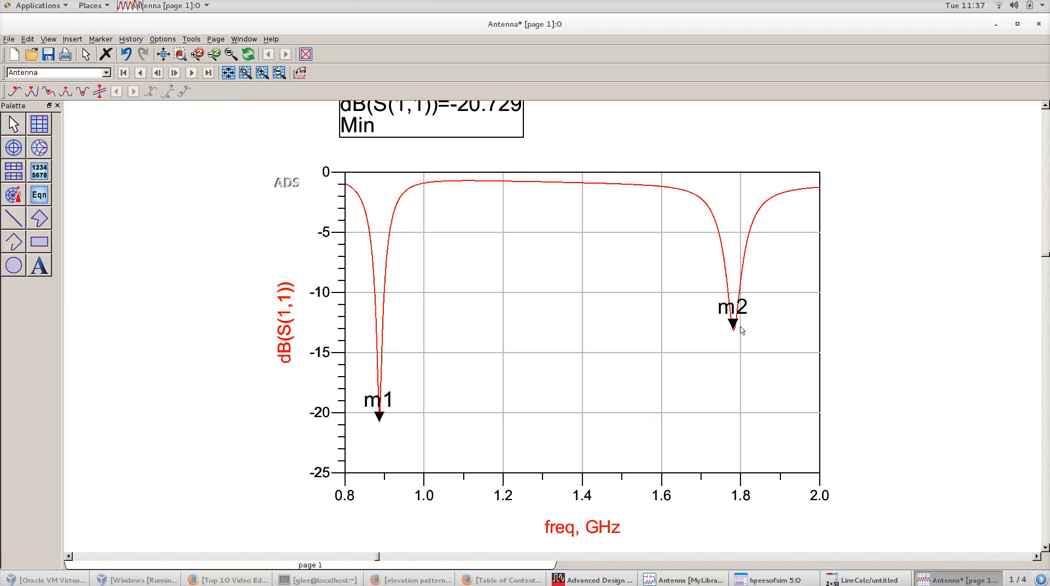
pyautogui.click(738, 327)
pyautogui.scroll(-2, 654, 306)
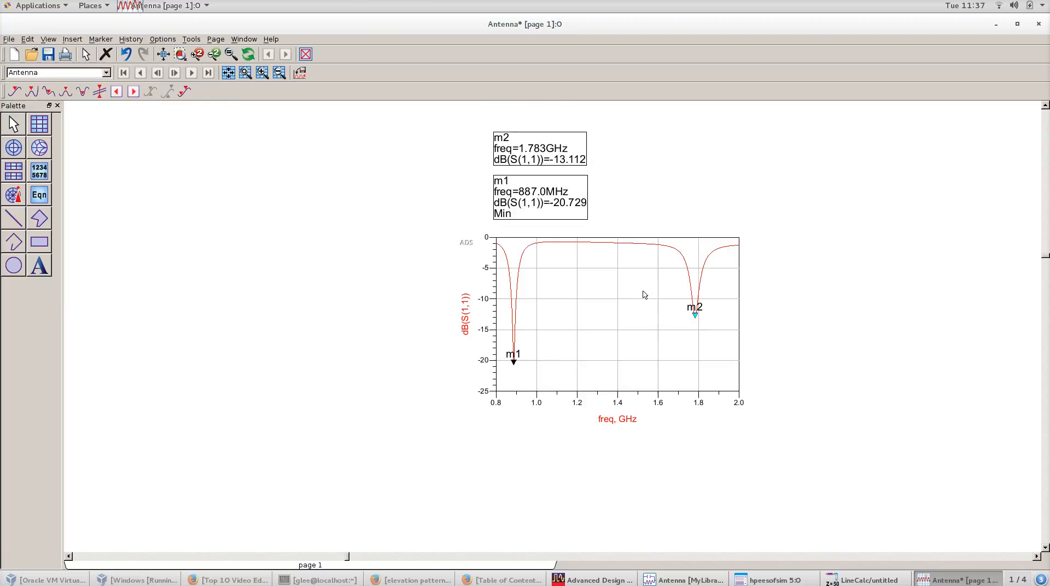
pyautogui.moveTo(529, 139); pyautogui.dragTo(638, 195)
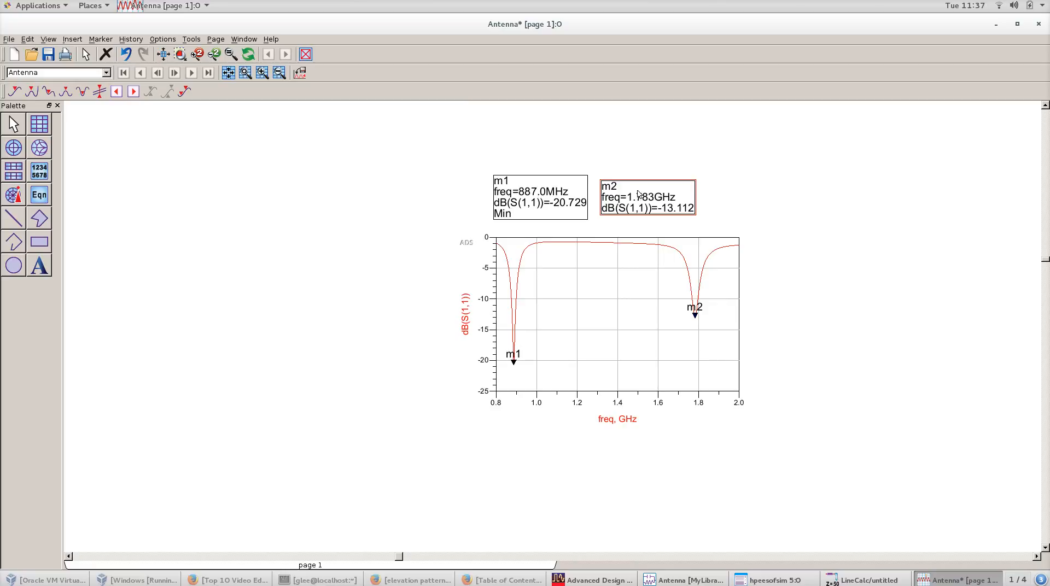
pyautogui.click(725, 180)
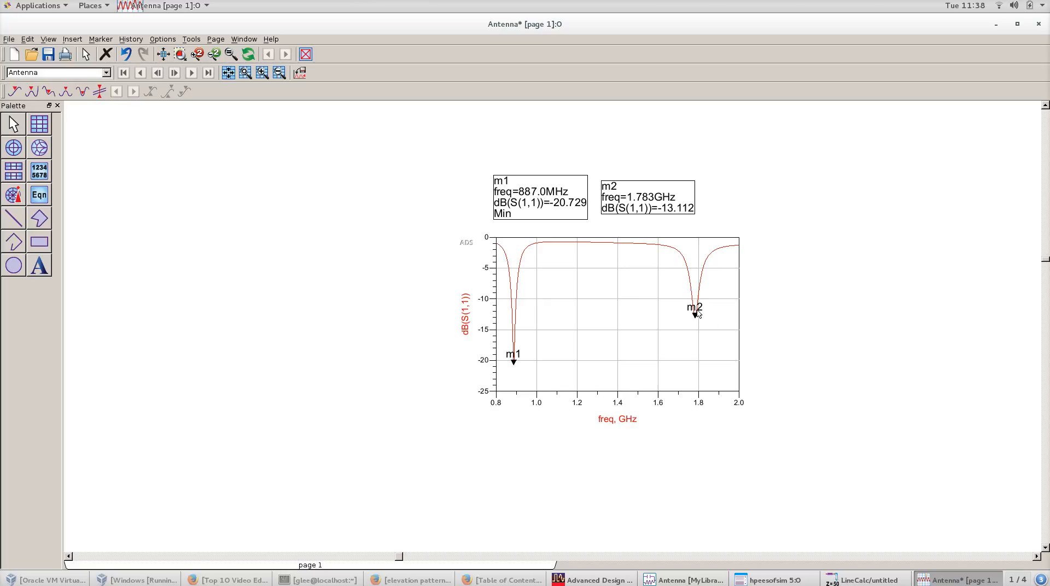
pyautogui.moveTo(697, 314)
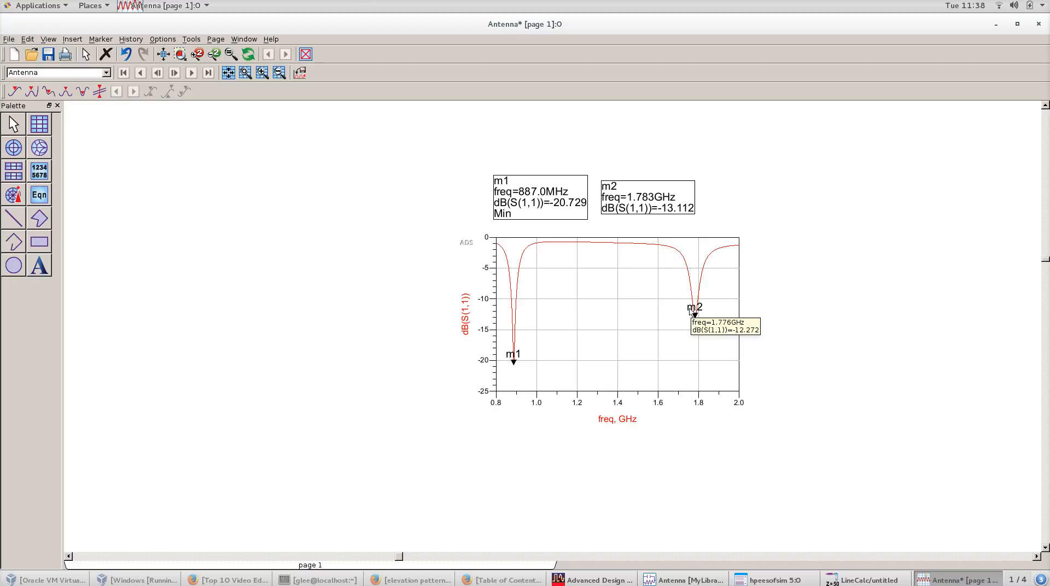
pyautogui.scroll(-2, 516, 281)
pyautogui.scroll(3, 534, 271)
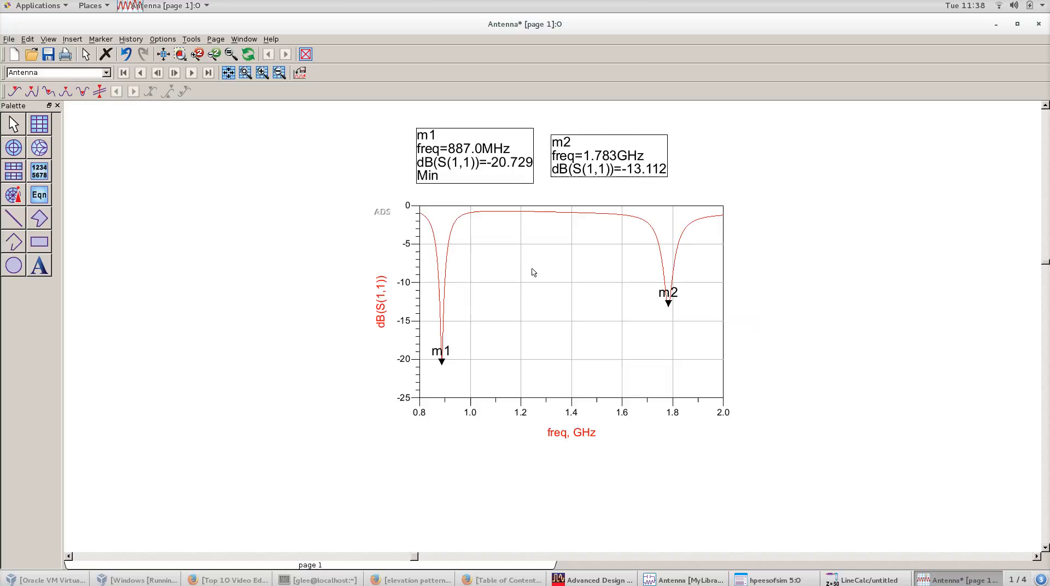
pyautogui.scroll(-1, 595, 276)
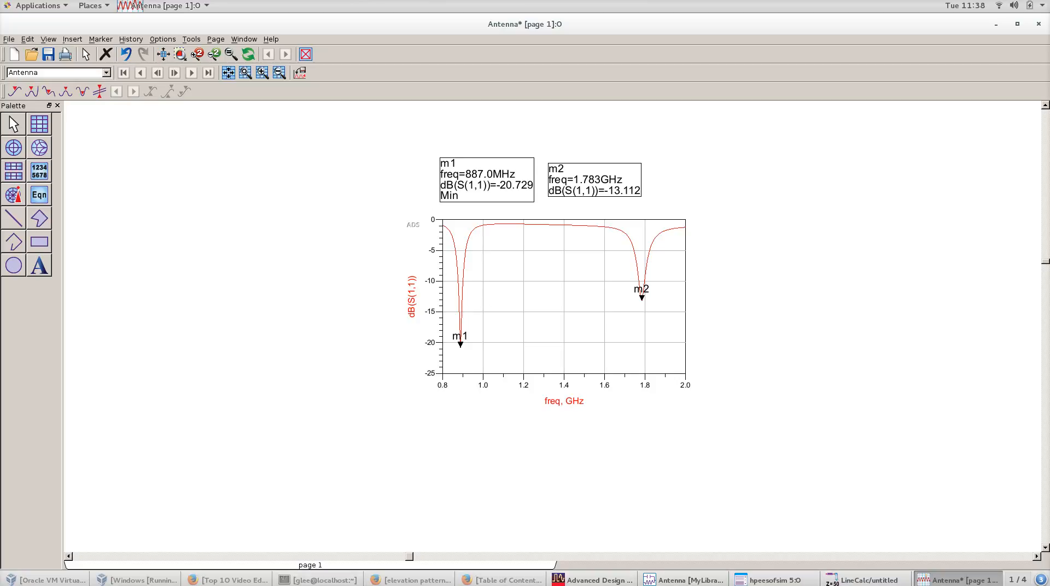
# Place an MLOC open-circuited microstrip line beside the Patch and Feed lines in the Antenna schematic and rotate it upright.
pyautogui.click(596, 581)
pyautogui.click(620, 582)
pyautogui.click(685, 580)
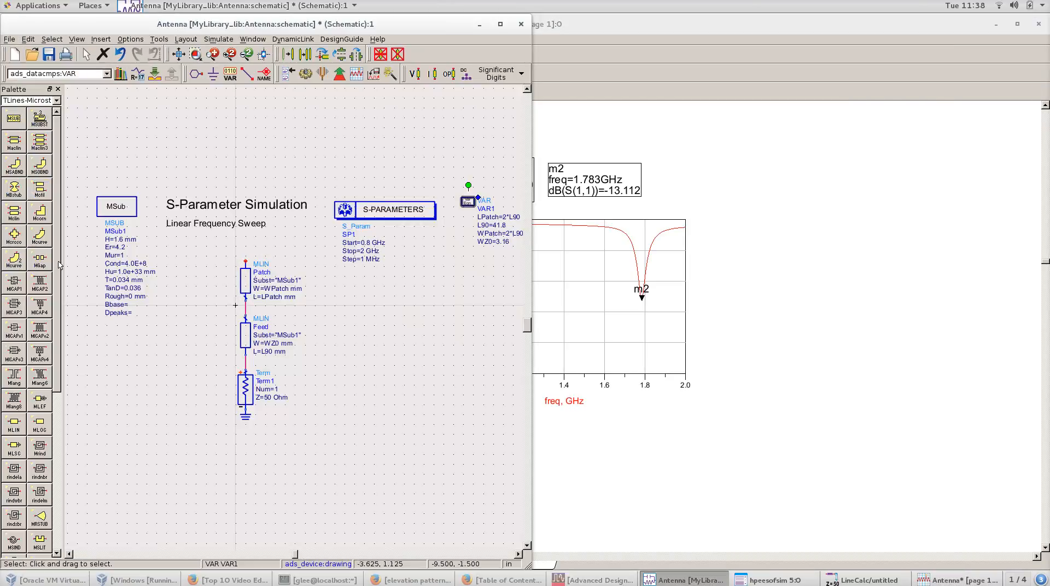
pyautogui.click(40, 426)
pyautogui.click(339, 316)
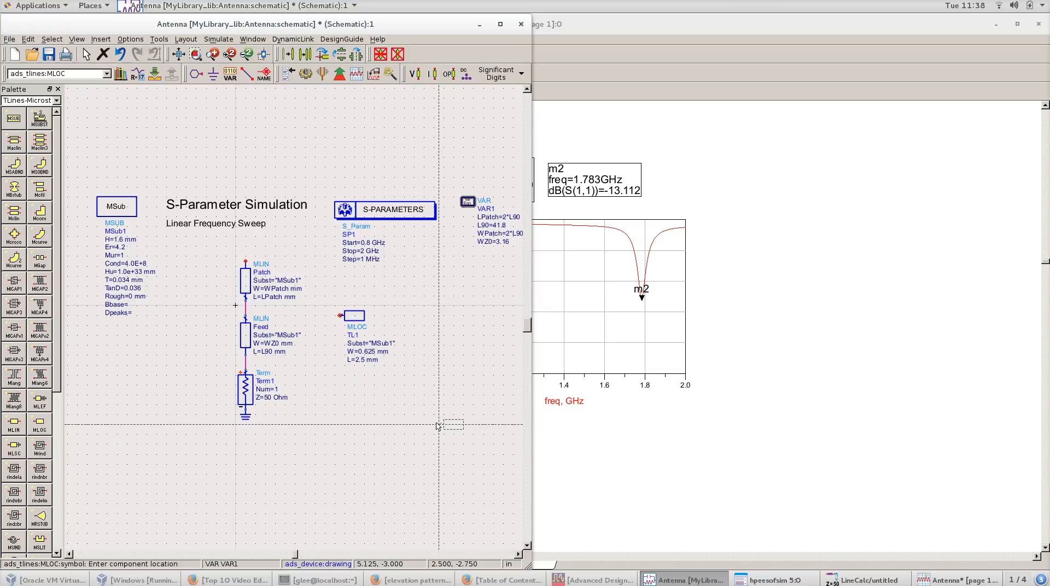
pyautogui.press('Escape')
pyautogui.click(360, 320)
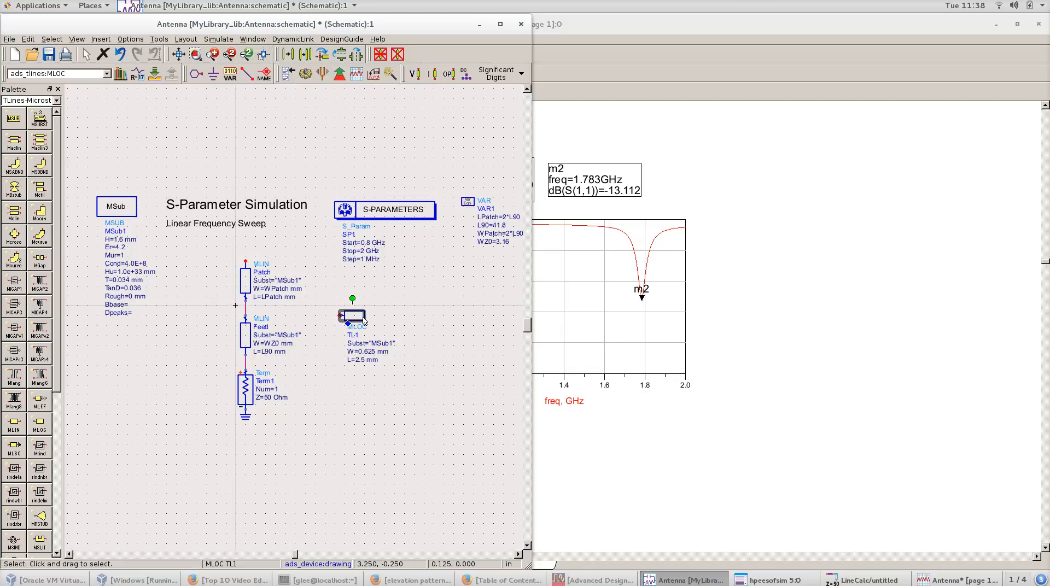
pyautogui.hotkey('ctrl', 'r')
pyautogui.click(405, 317)
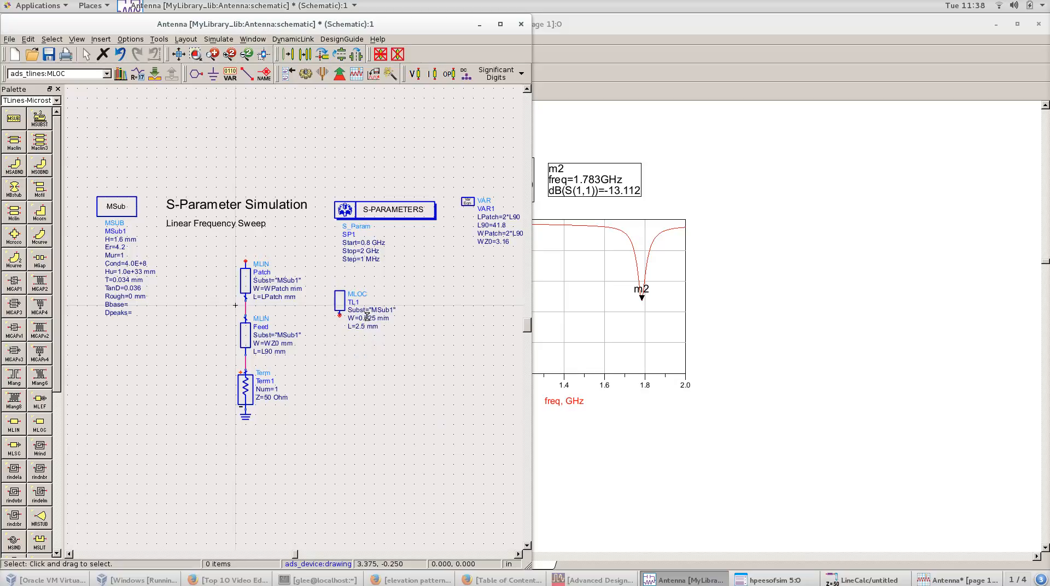
# Set the MLOC line's width W to WPatch mm and its length L to LPatch mm.
pyautogui.doubleClick(367, 316)
pyautogui.write('WPatch mm')
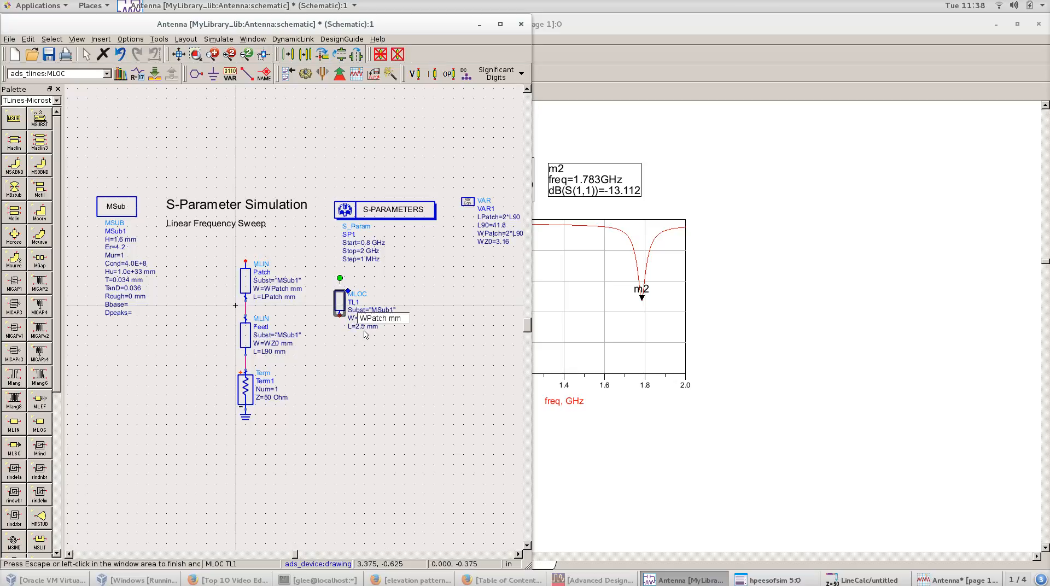
pyautogui.press('Tab')
pyautogui.write('LPatch')
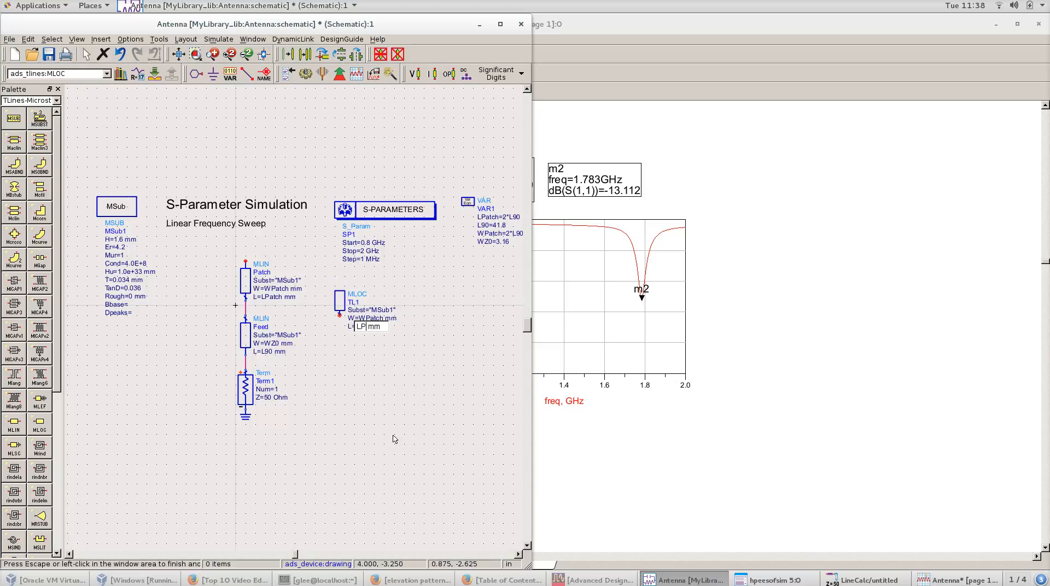
pyautogui.click(337, 343)
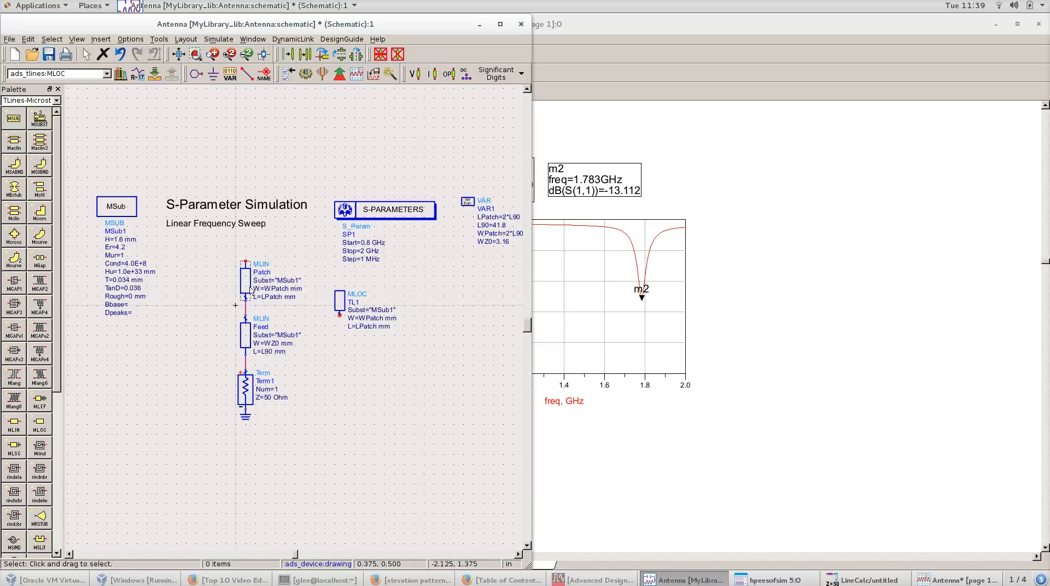
# Move the Patch MLIN line out of the circuit and put the MLOC line in its place above the Feed line.
pyautogui.click(246, 306)
pyautogui.press('Delete')
pyautogui.moveTo(247, 281); pyautogui.dragTo(396, 450)
pyautogui.moveTo(340, 307); pyautogui.dragTo(246, 288)
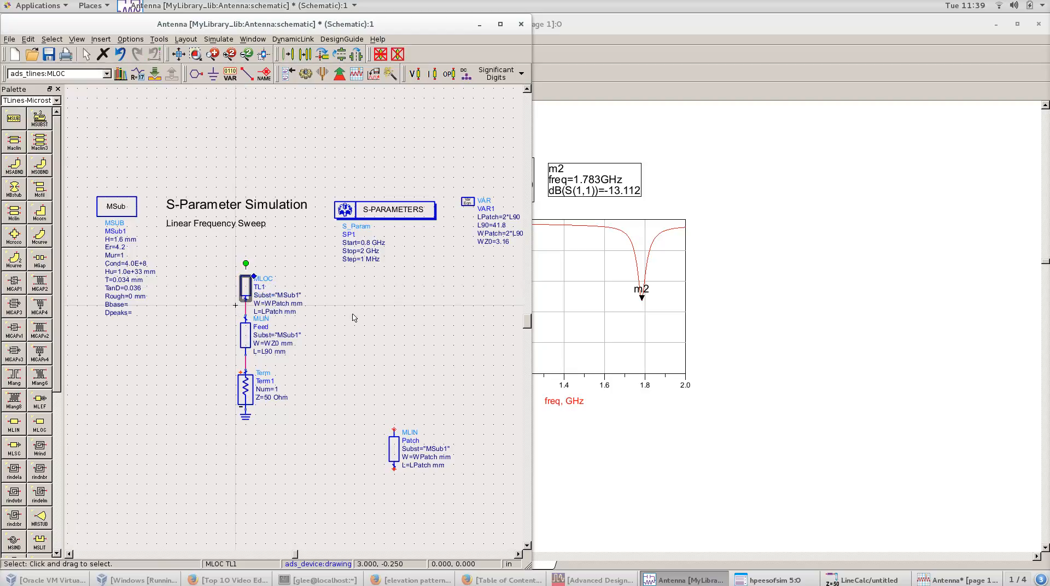
# Turn on trace history for the S(1,1) plot on the data display page.
pyautogui.click(307, 75)
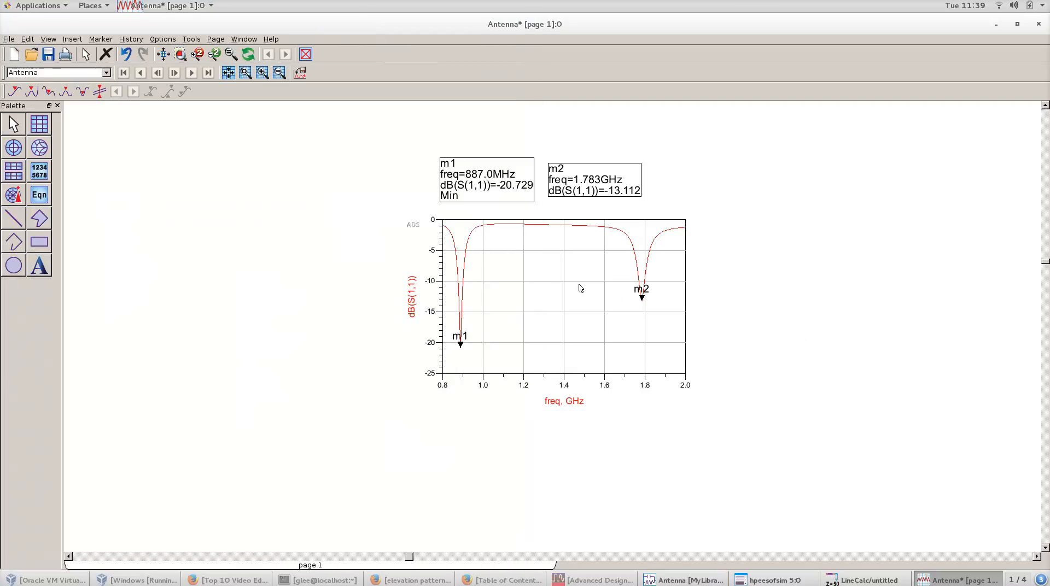
pyautogui.rightClick(542, 276)
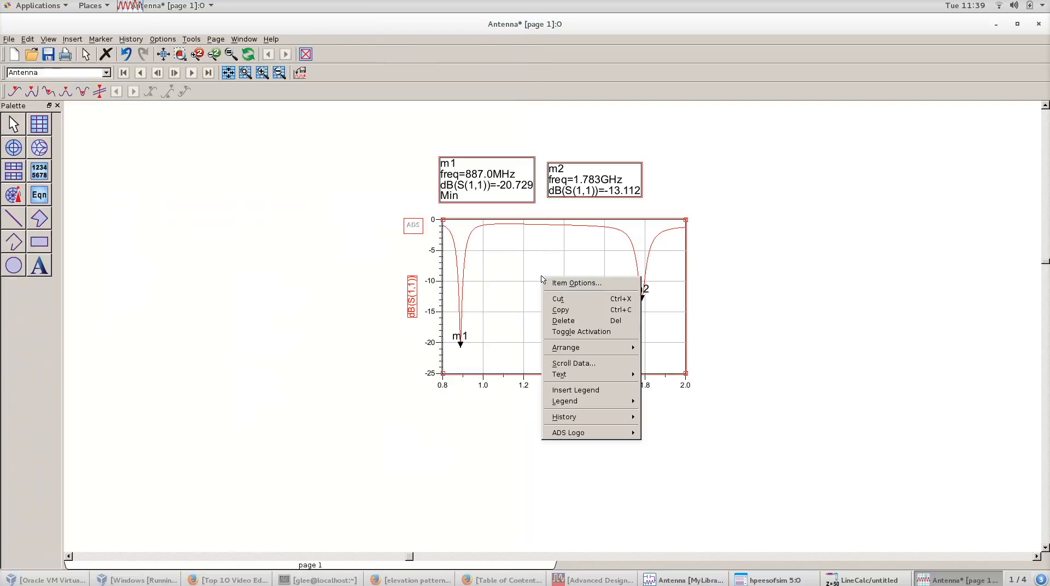
pyautogui.moveTo(625, 421)
pyautogui.click(663, 419)
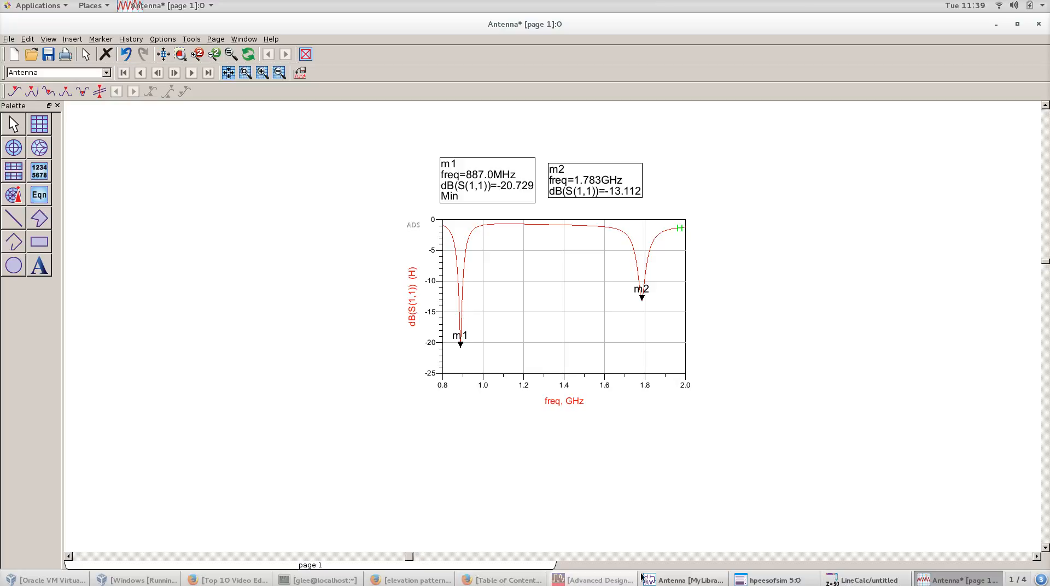
# Simulate the schematic with the MLOC line in the circuit and overlay its S(1,1) trace on the previous one.
pyautogui.click(683, 580)
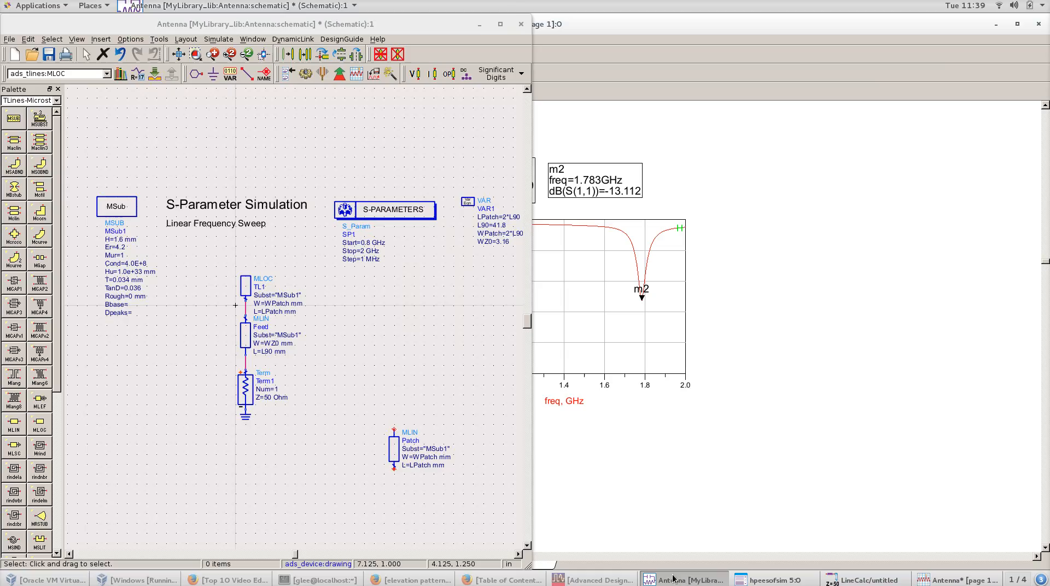
pyautogui.click(305, 74)
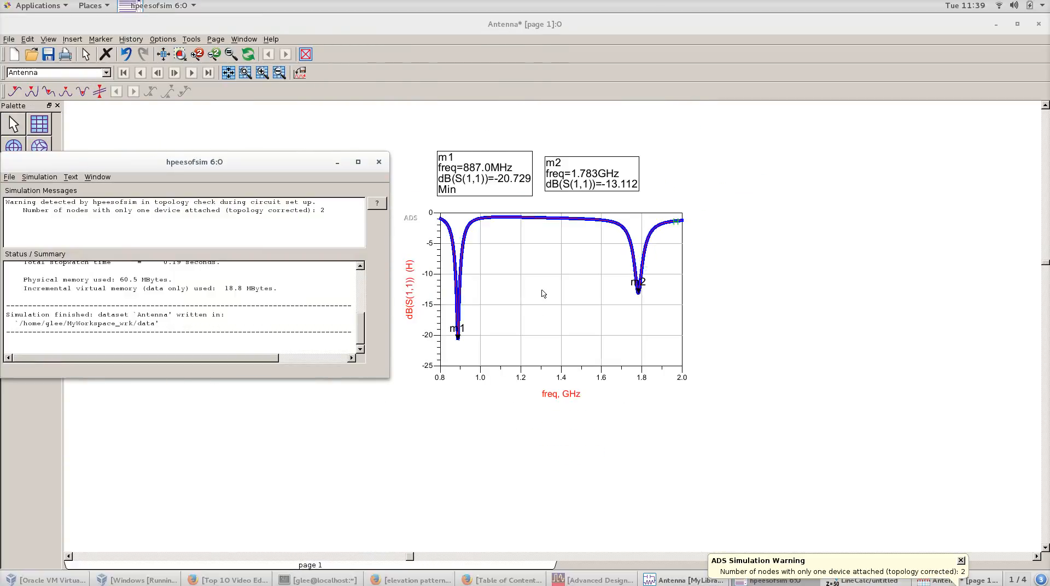
pyautogui.click(596, 385)
pyautogui.click(292, 236)
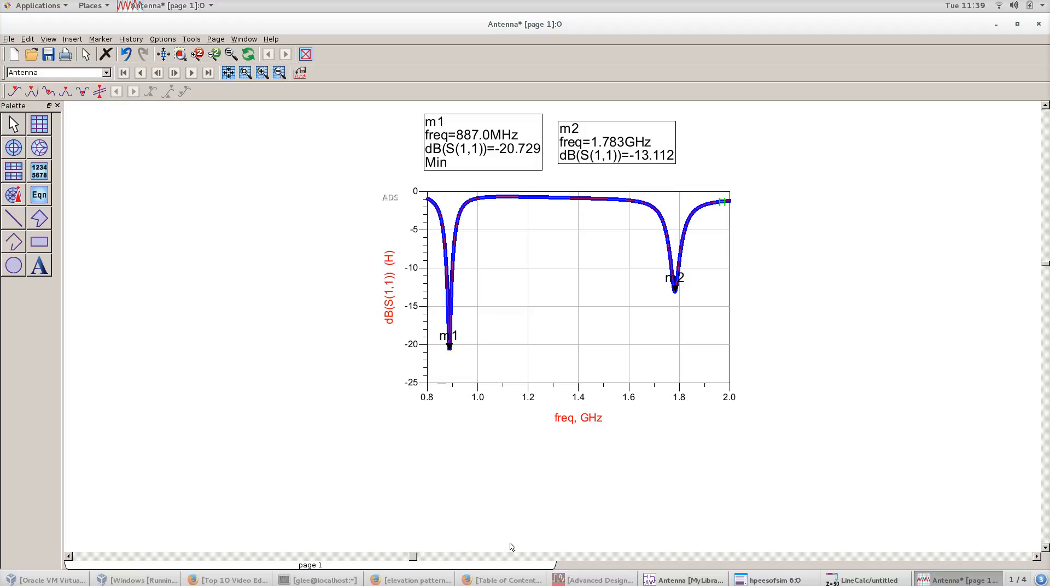
# Move the MLOC line slightly up in the schematic to leave more space above the Feed line.
pyautogui.click(593, 579)
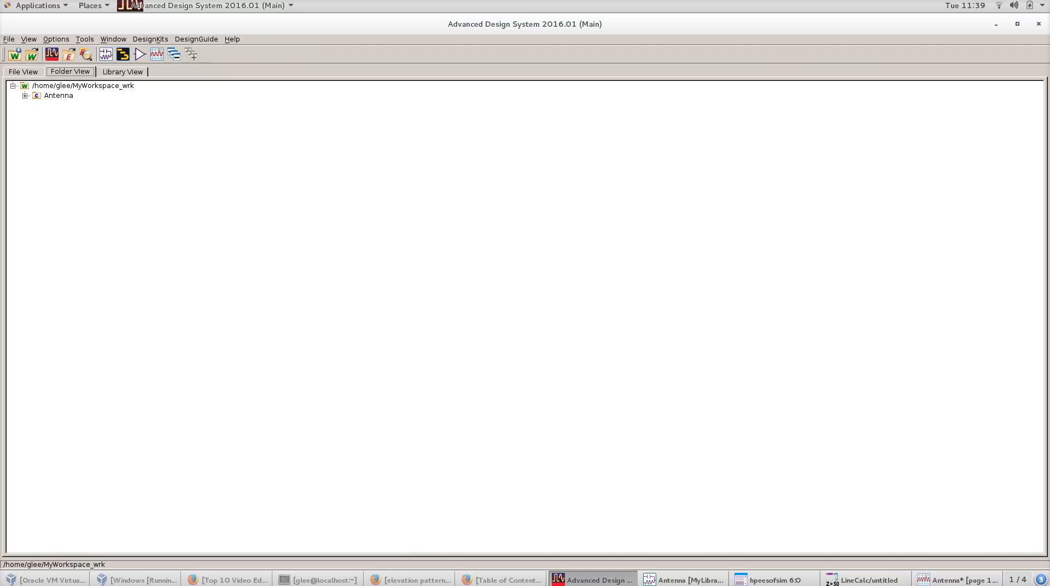
pyautogui.click(593, 580)
pyautogui.click(684, 579)
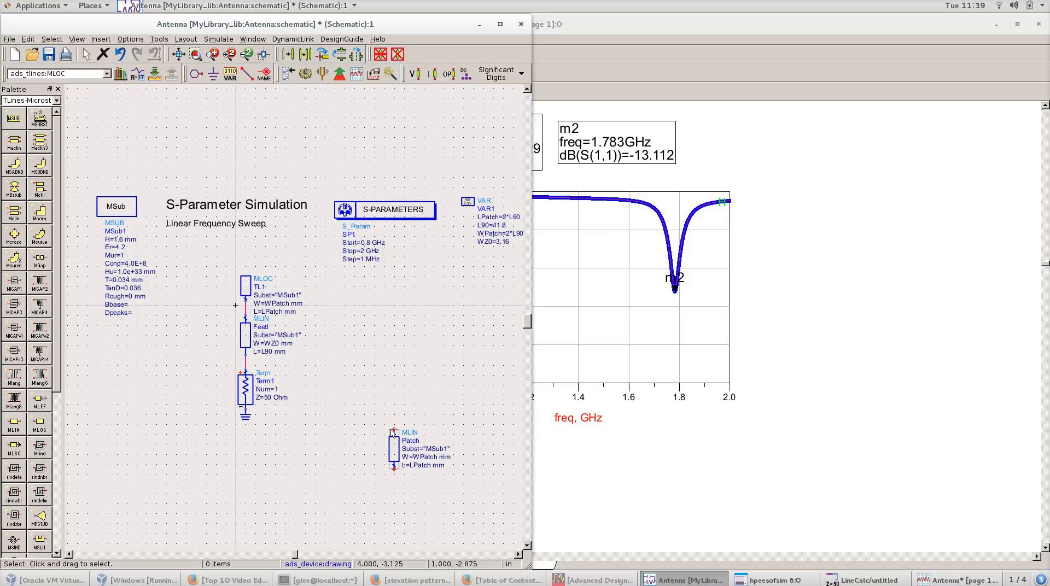
pyautogui.click(245, 292)
pyautogui.click(290, 282)
pyautogui.moveTo(252, 286); pyautogui.dragTo(252, 271)
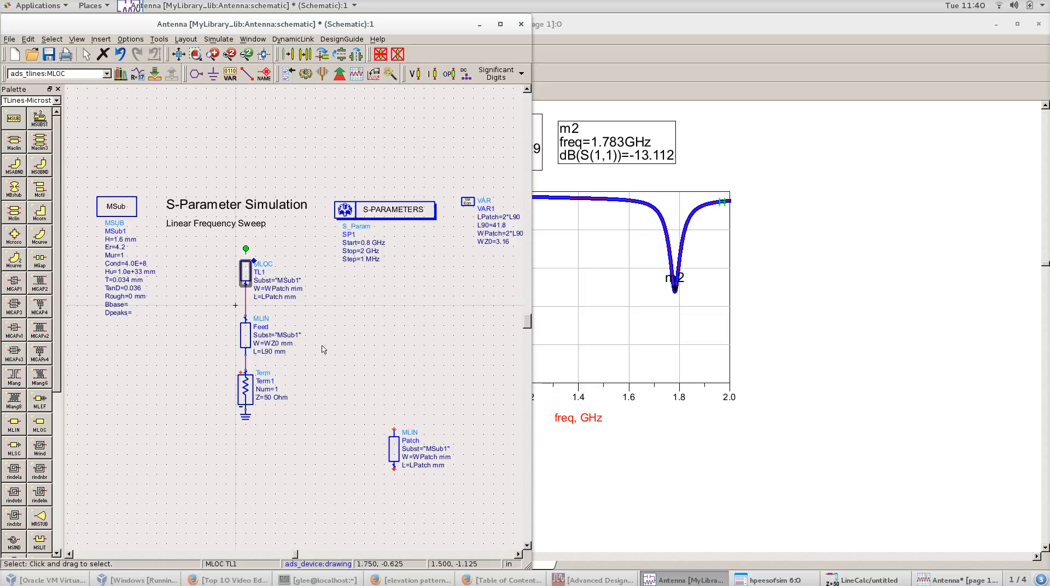
# Remove the disconnected Patch MLIN line from the schematic and rename the MLOC line TL1 as Patch.
pyautogui.moveTo(400, 457); pyautogui.dragTo(395, 343)
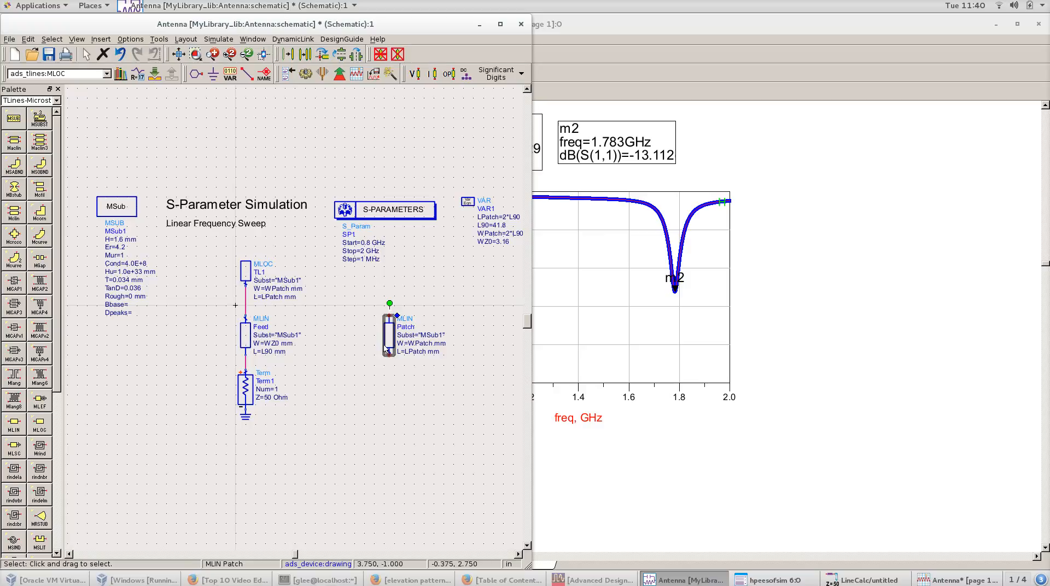
pyautogui.doubleClick(256, 272)
pyautogui.write('Patch')
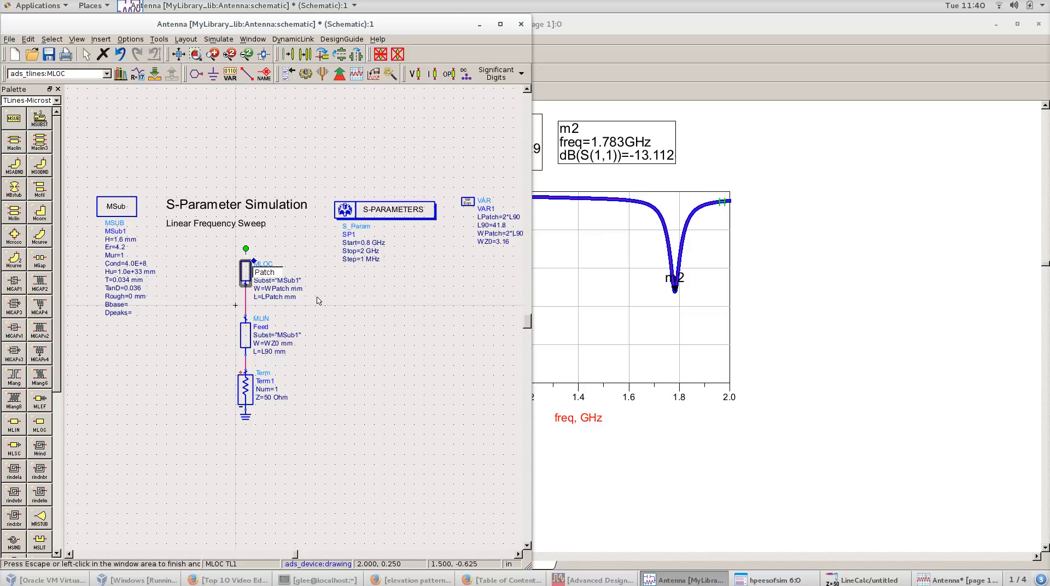
pyautogui.click(317, 300)
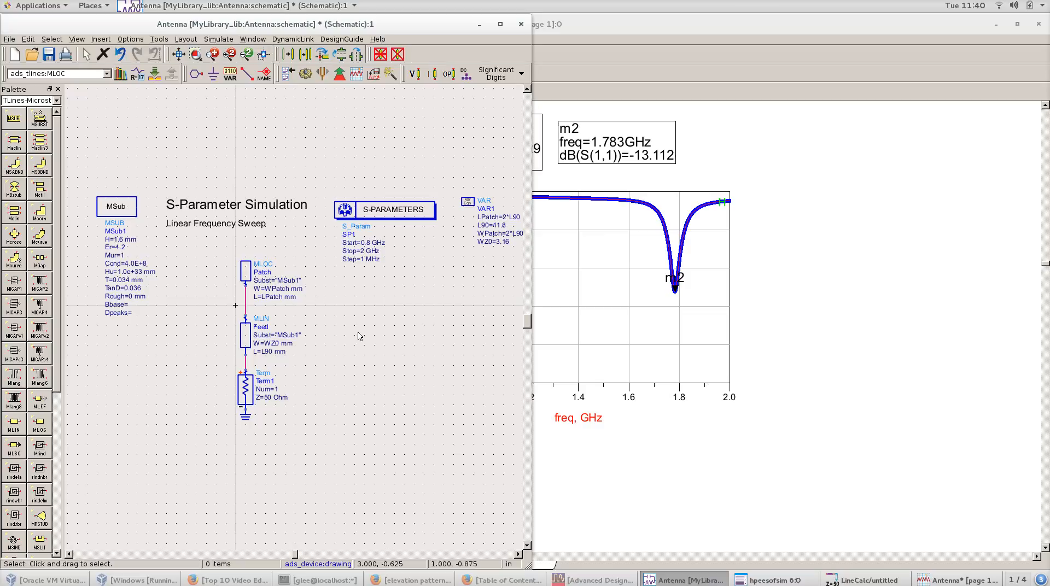
# Turn off trace history for the S(1,1) plot on the data display page.
pyautogui.click(609, 253)
pyautogui.rightClick(595, 251)
pyautogui.moveTo(651, 391)
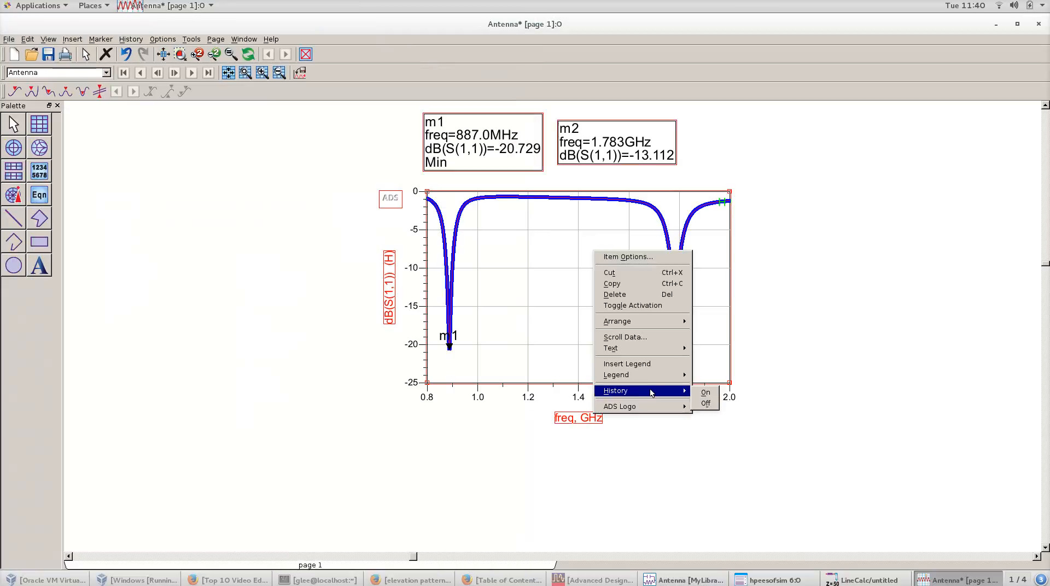
pyautogui.click(712, 404)
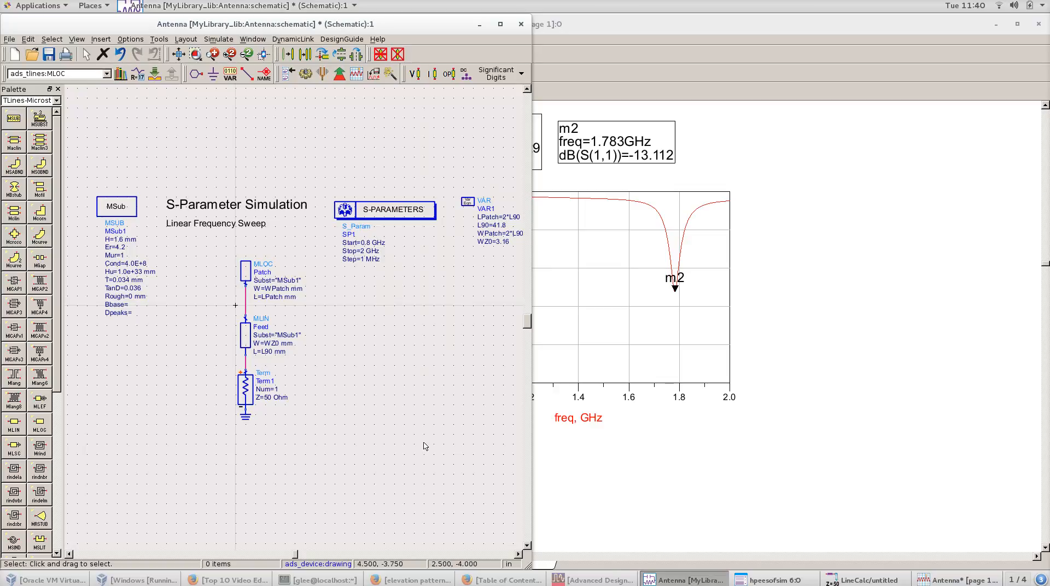
# Generate the layout of the entire Antenna design from the schematic and maximize the layout window.
pyautogui.click(3, 39)
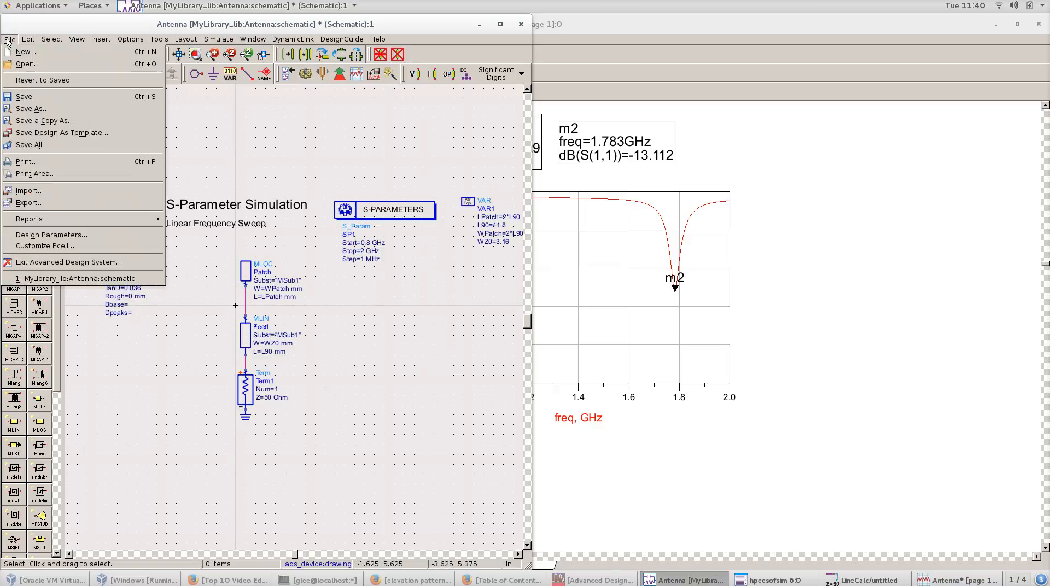
pyautogui.moveTo(183, 39)
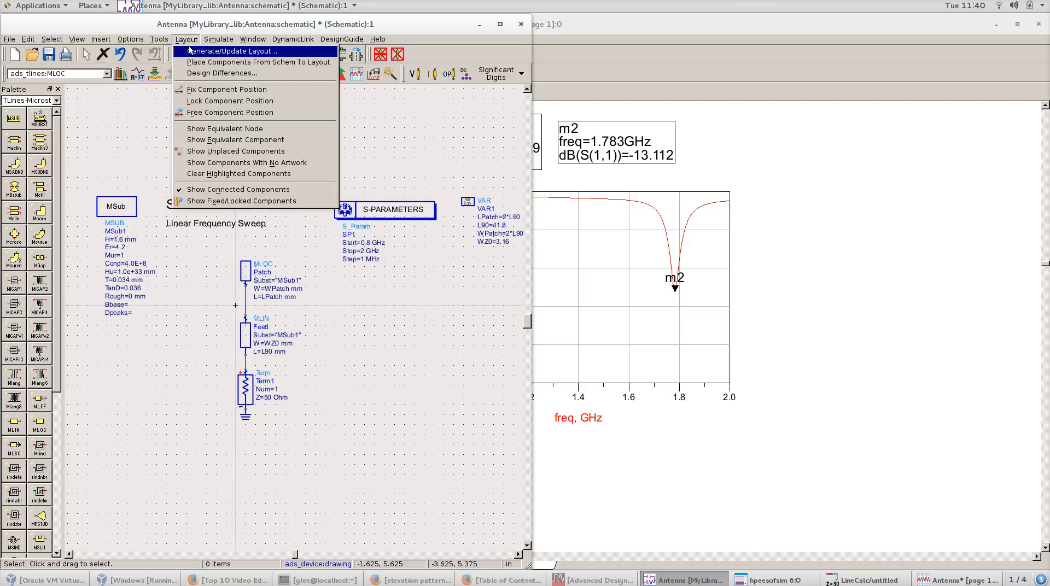
pyautogui.click(195, 52)
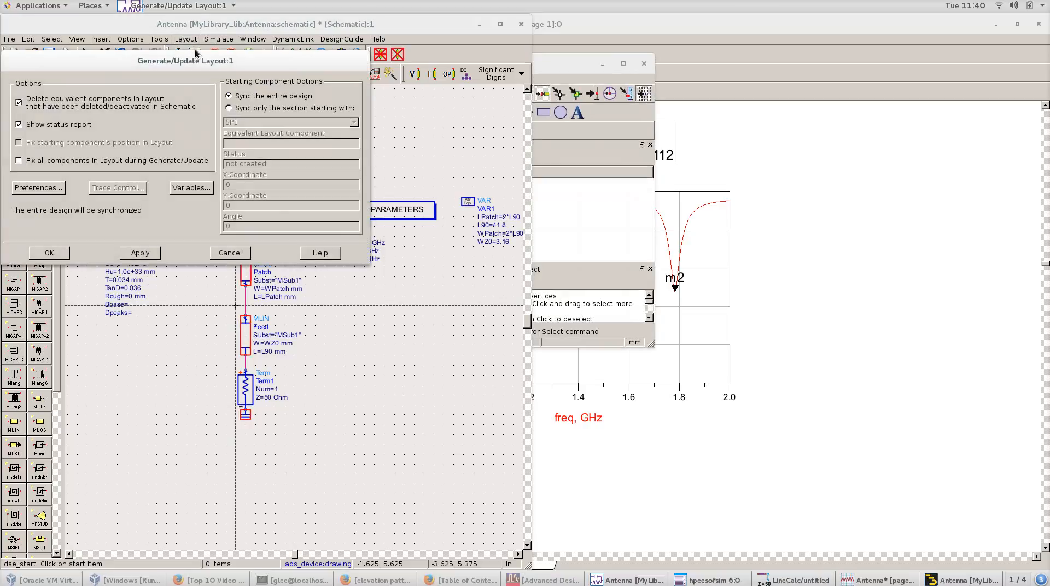
pyautogui.click(49, 253)
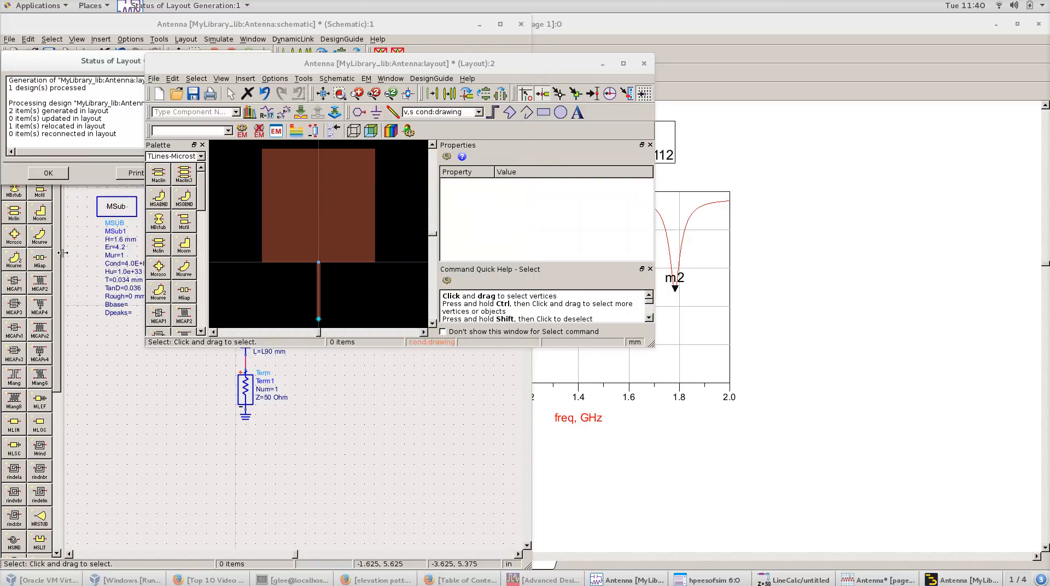
pyautogui.click(624, 64)
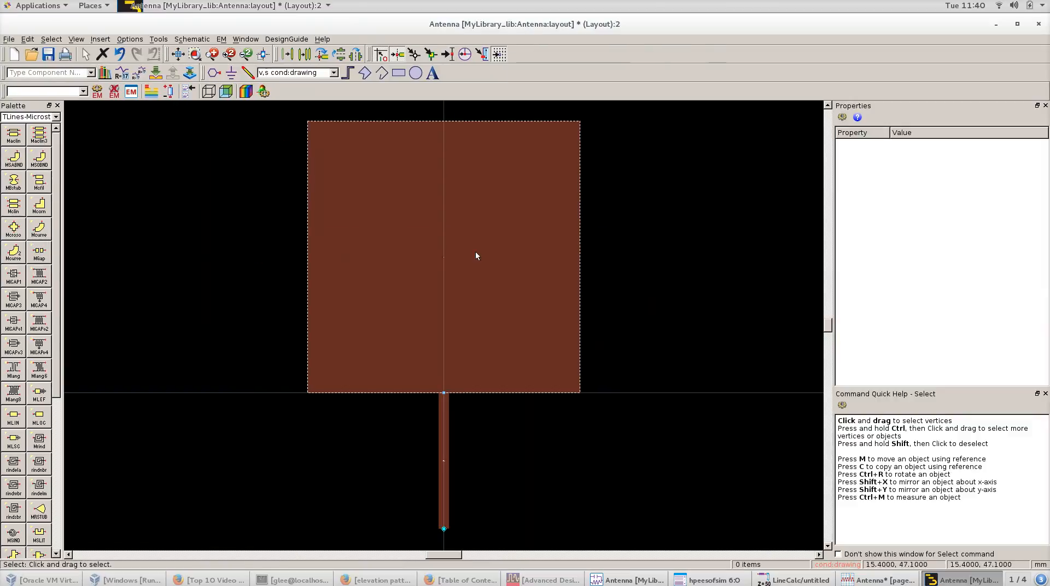
# Inspect the generated Patch in the layout and review its instance parameters, including the width W.
pyautogui.scroll(-3, 338, 235)
pyautogui.scroll(3, 408, 283)
pyautogui.click(343, 179)
pyautogui.scroll(-4, 480, 300)
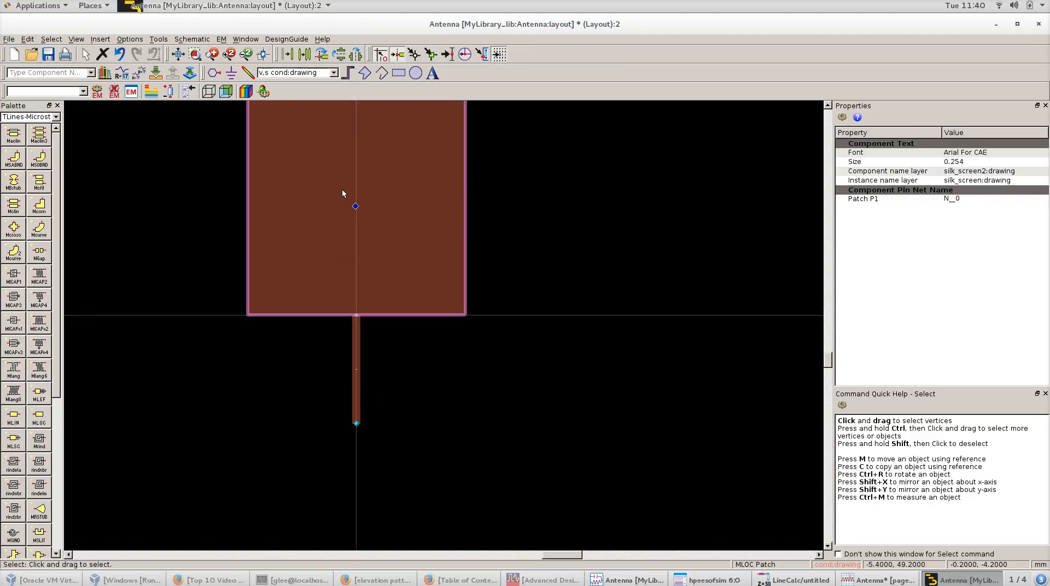
pyautogui.scroll(2, 480, 289)
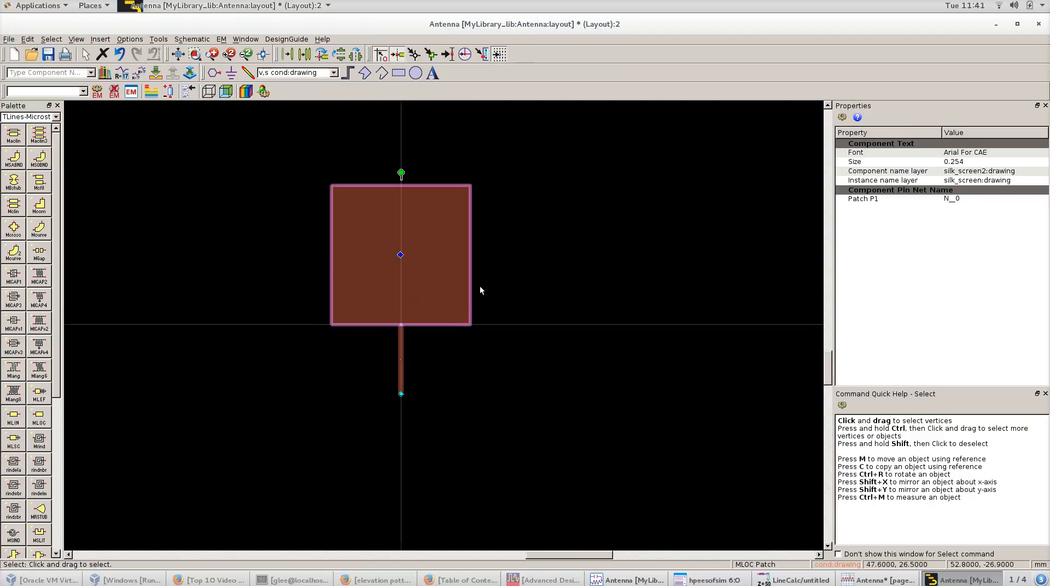
pyautogui.doubleClick(383, 232)
pyautogui.click(149, 220)
pyautogui.click(182, 207)
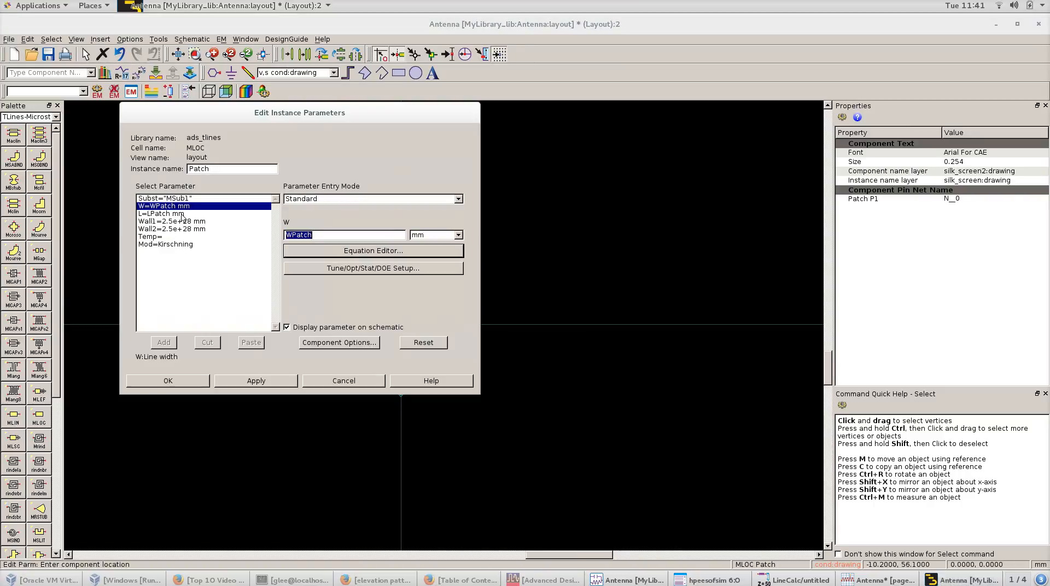
pyautogui.click(184, 377)
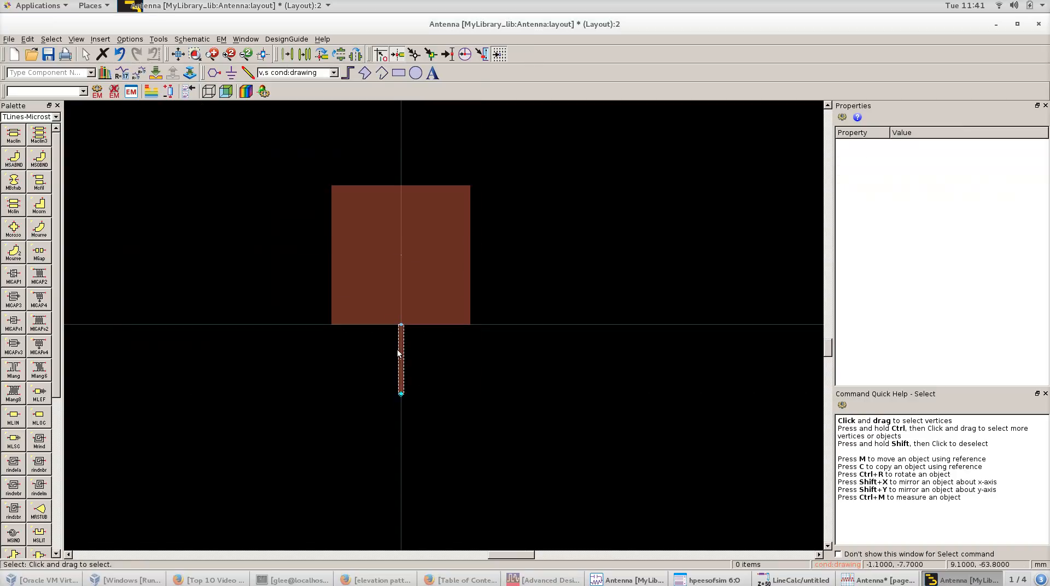
# Place a pin at the centre of the Feed line's open lower end in the layout.
pyautogui.scroll(5, 401, 389)
pyautogui.scroll(2, 399, 386)
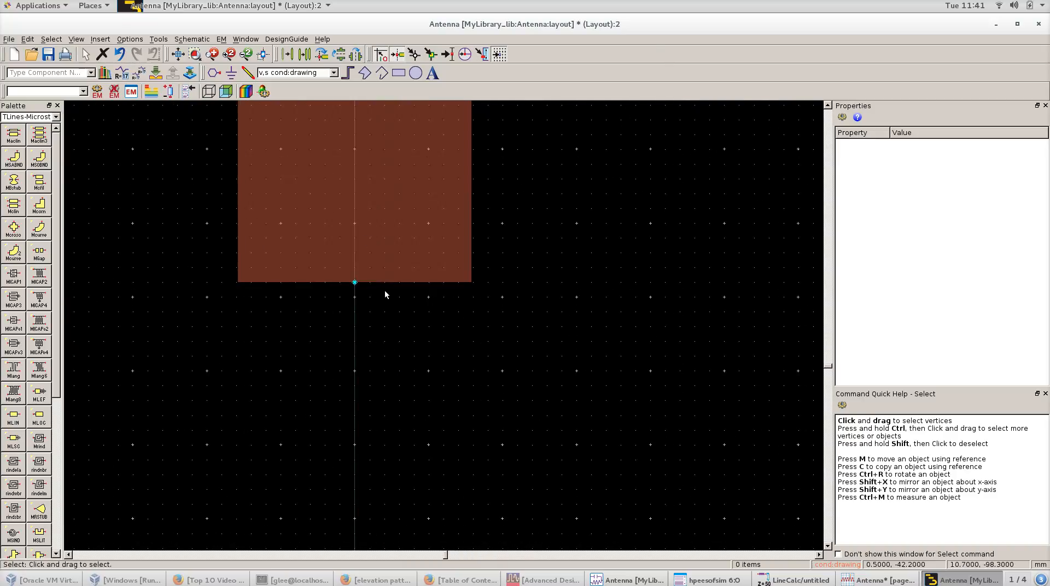
pyautogui.scroll(-2, 358, 265)
pyautogui.scroll(2, 356, 274)
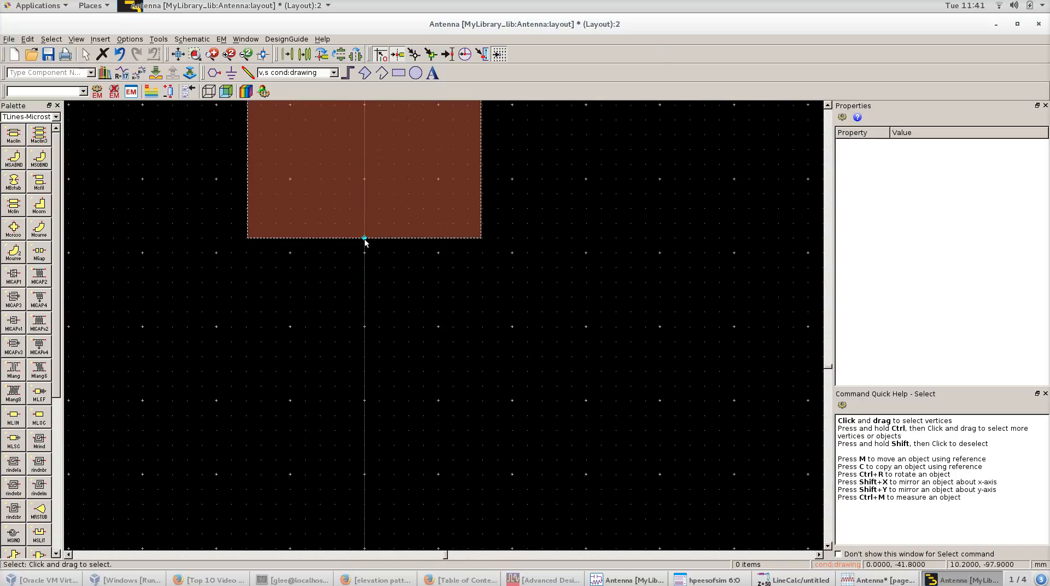
pyautogui.click(214, 74)
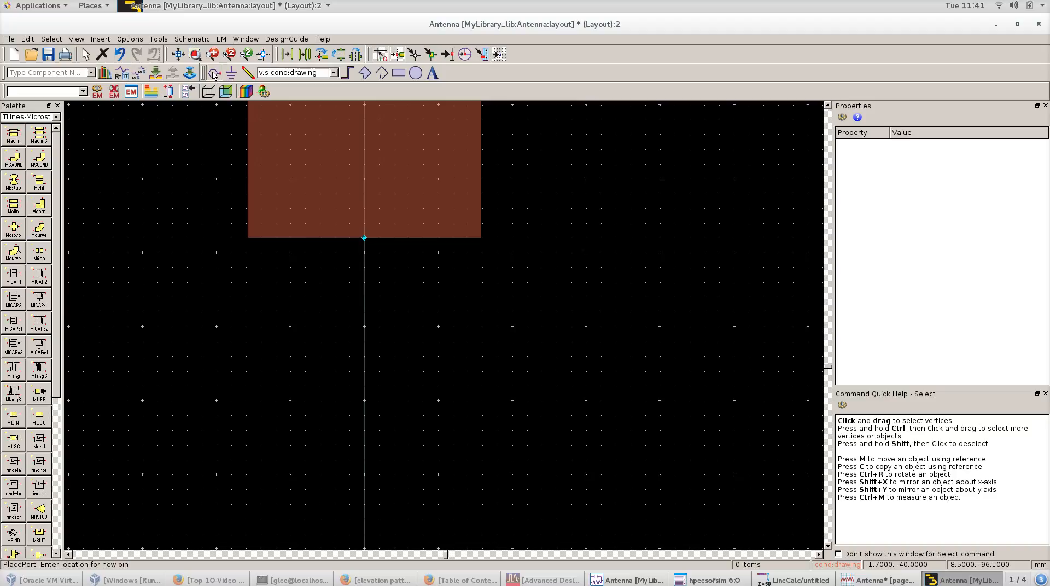
pyautogui.click(365, 238)
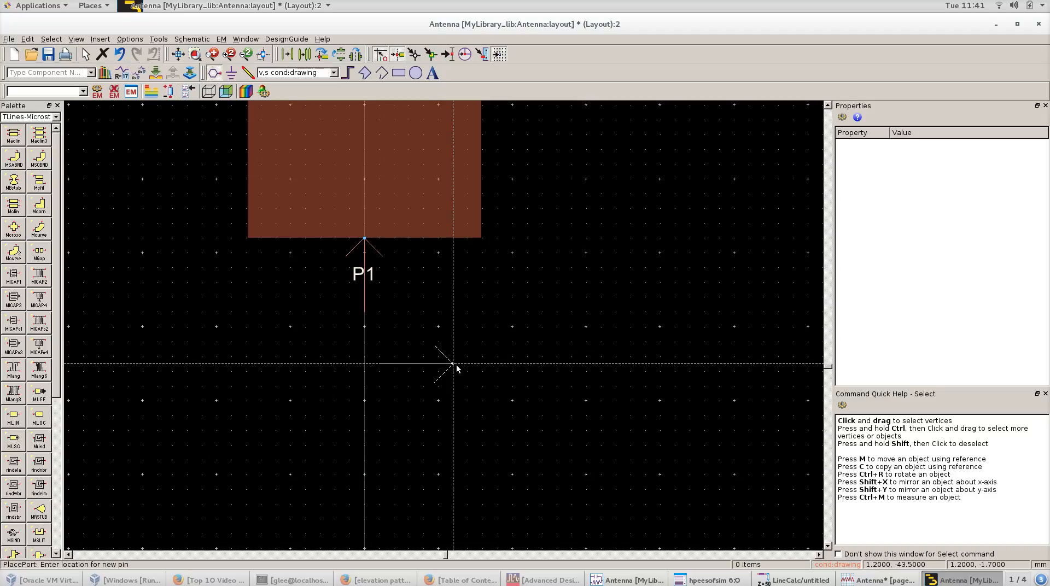
pyautogui.scroll(-3, 458, 361)
pyautogui.scroll(-2, 461, 349)
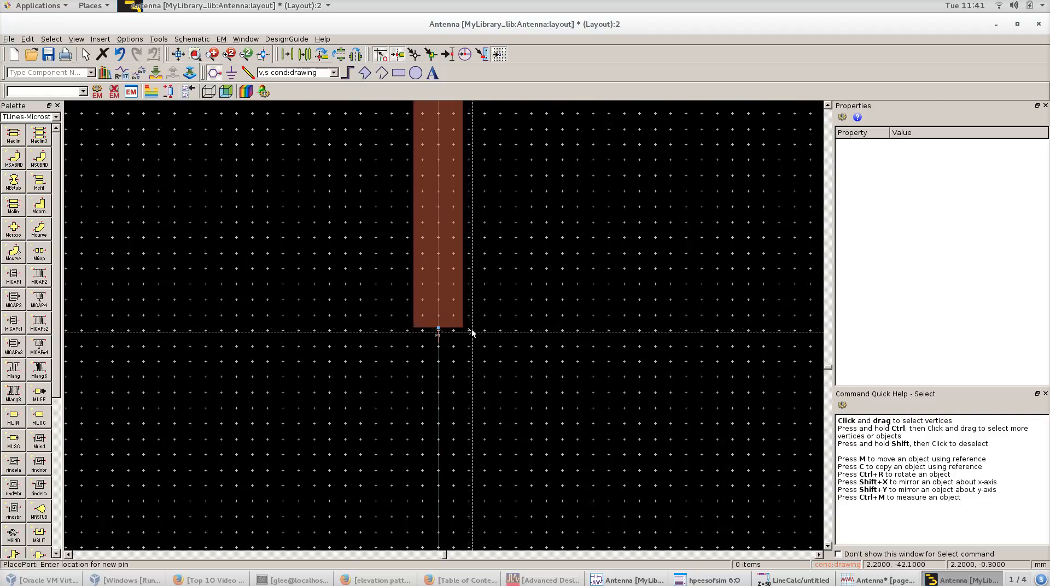
pyautogui.scroll(3, 471, 336)
pyautogui.scroll(-4, 475, 317)
pyautogui.scroll(2, 504, 261)
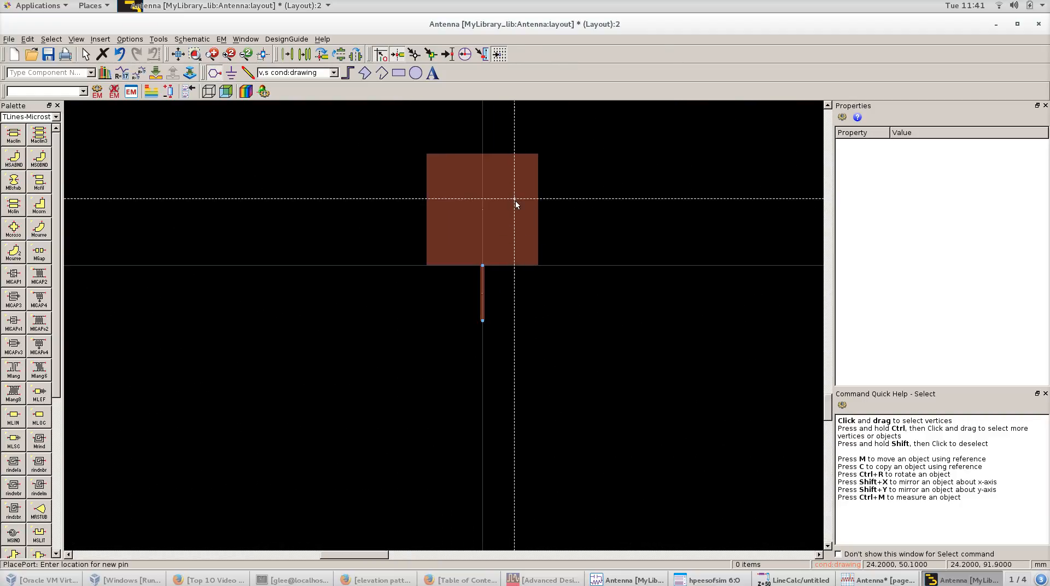
pyautogui.press('Escape')
pyautogui.scroll(1, 510, 256)
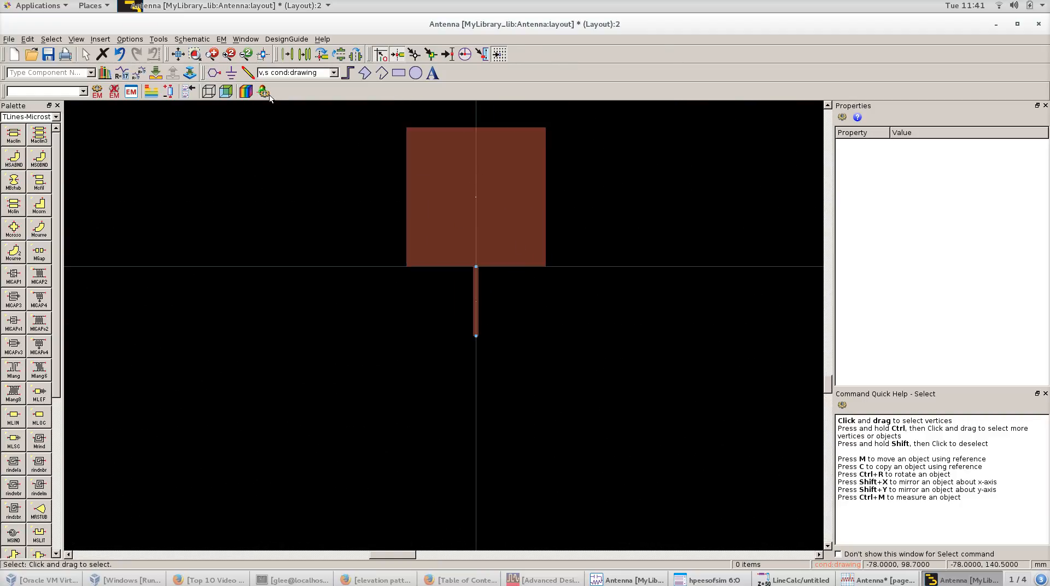
# Open the EM simulation setup for the Antenna layout, dismiss the What's New notice, and maximize the setup window.
pyautogui.click(221, 39)
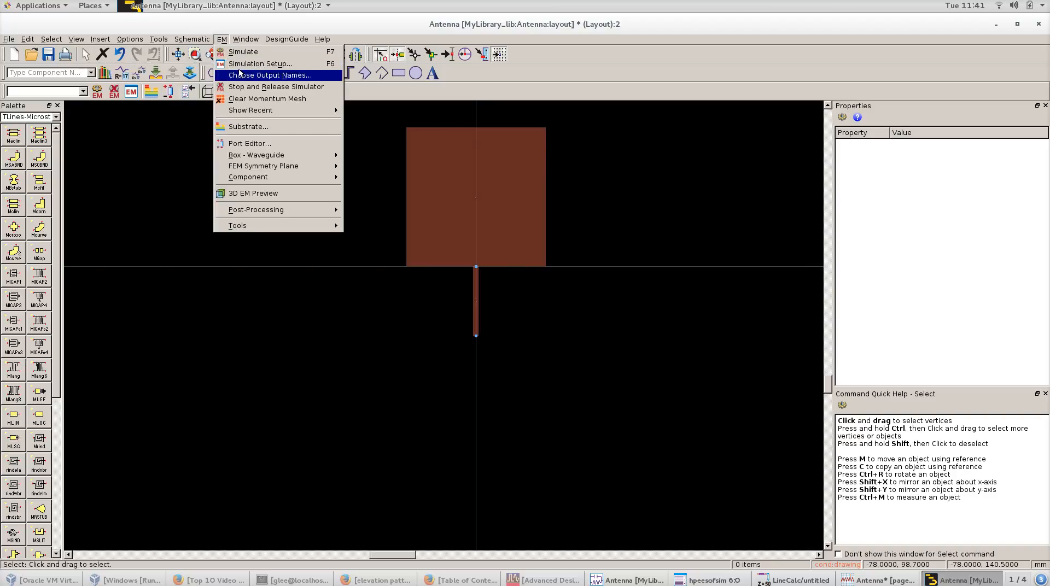
pyautogui.click(268, 65)
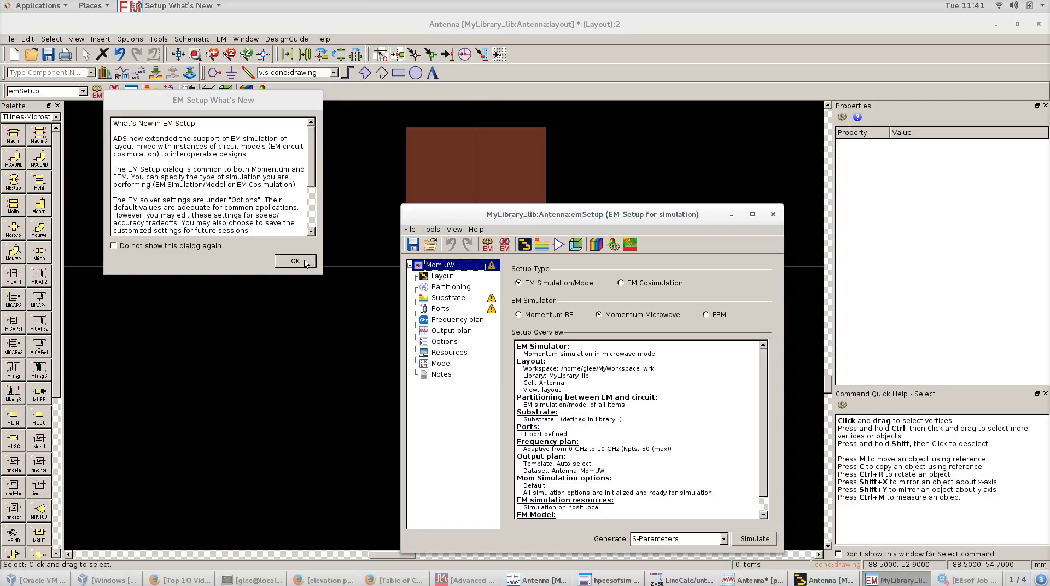
pyautogui.press('Return')
pyautogui.click(221, 39)
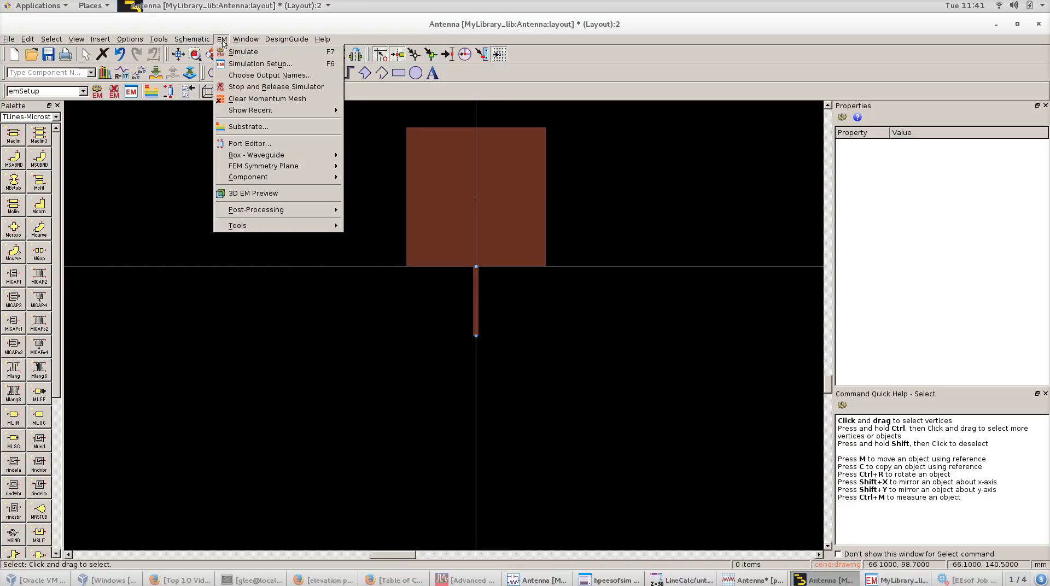
pyautogui.click(239, 65)
pyautogui.moveTo(737, 216); pyautogui.dragTo(480, 104)
pyautogui.click(496, 102)
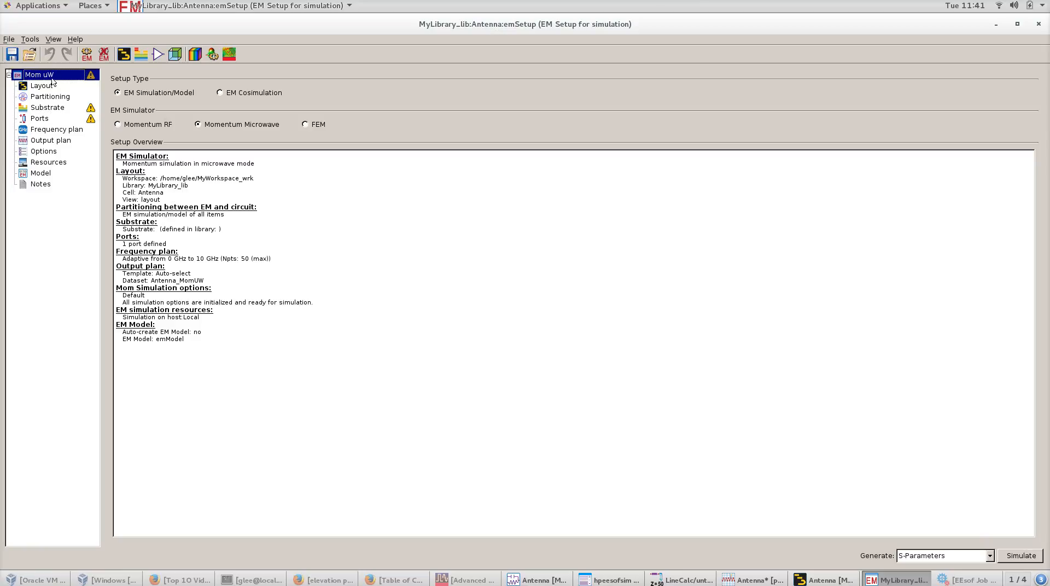
# Create a new substrate named FR4 in MyLibrary_lib from the 25milAlumina template and dismiss the new-features notice.
pyautogui.moveTo(91, 110)
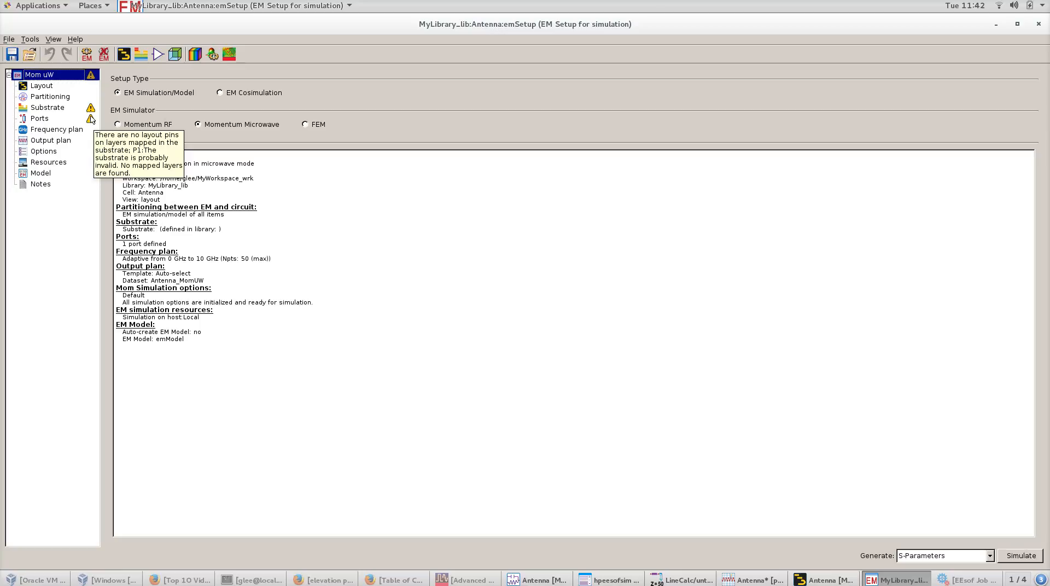
pyautogui.click(52, 110)
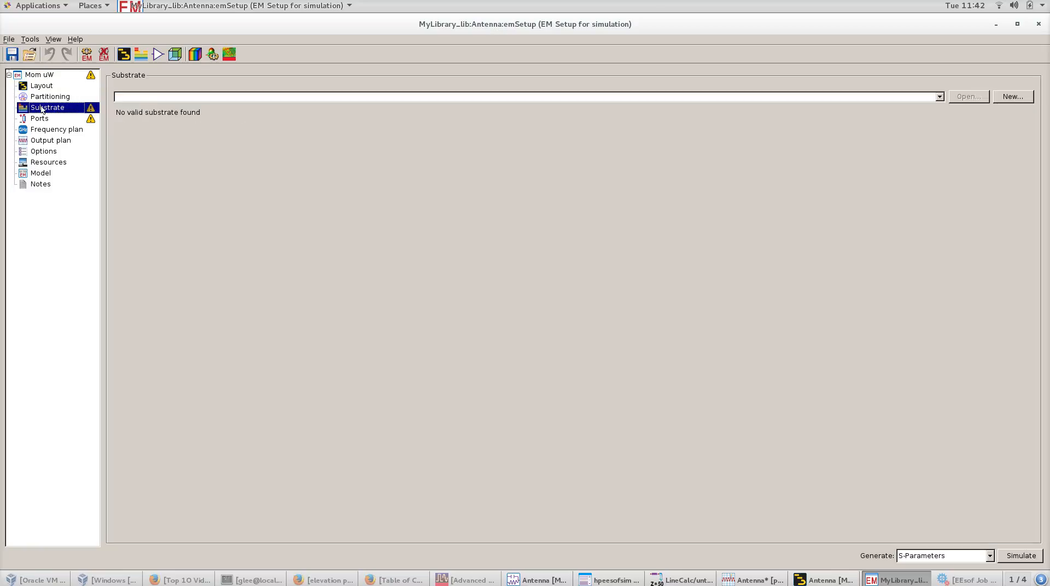
pyautogui.click(933, 100)
pyautogui.click(1012, 96)
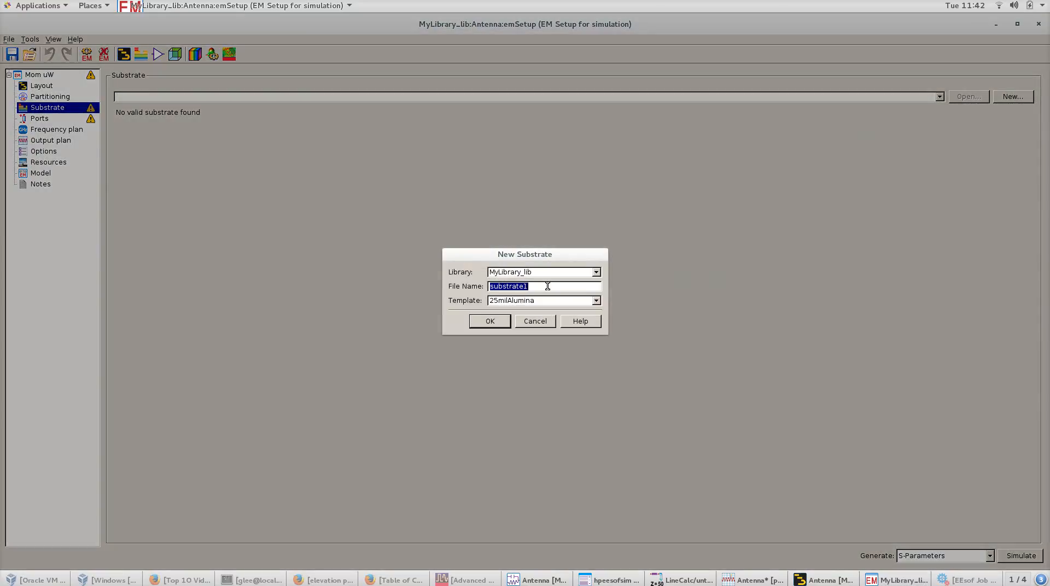
pyautogui.write('FR4')
pyautogui.click(551, 300)
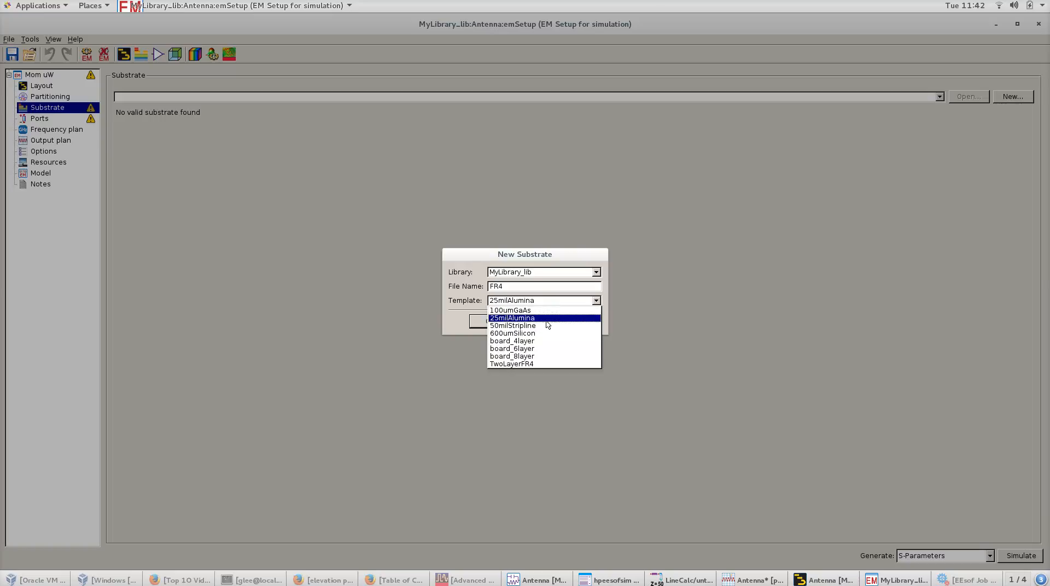
pyautogui.click(549, 318)
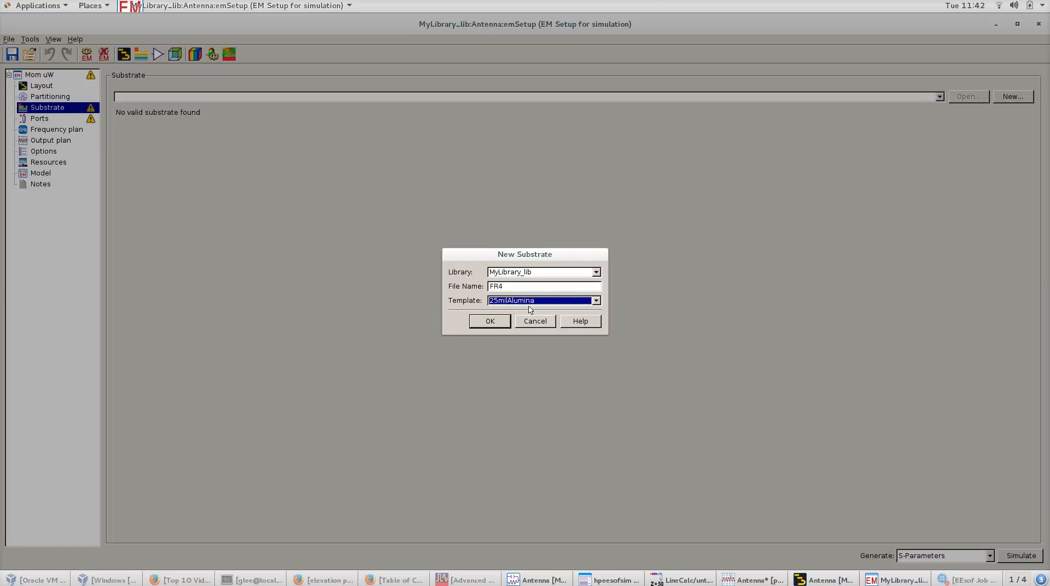
pyautogui.click(490, 321)
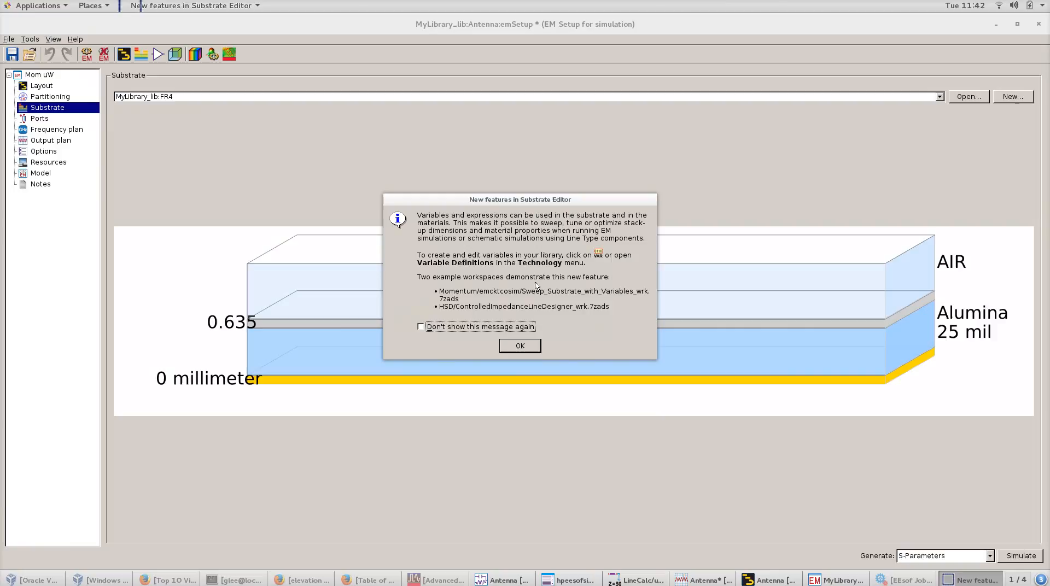
pyautogui.click(520, 347)
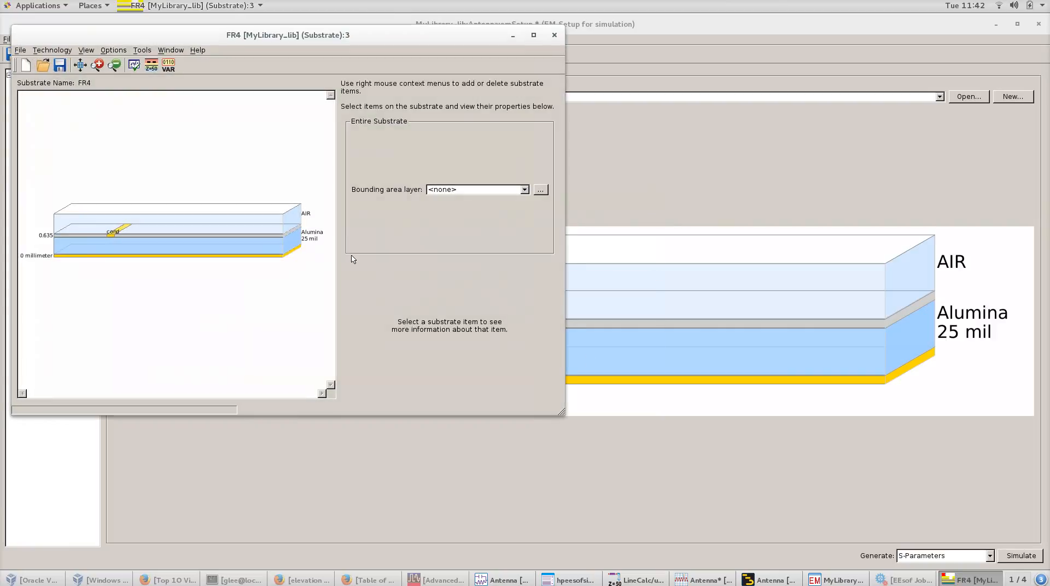
# Examine the properties of the FR4 substrate's conductor and dielectric layers, finishing with the Alumina layer selected.
pyautogui.moveTo(182, 35); pyautogui.dragTo(562, 60)
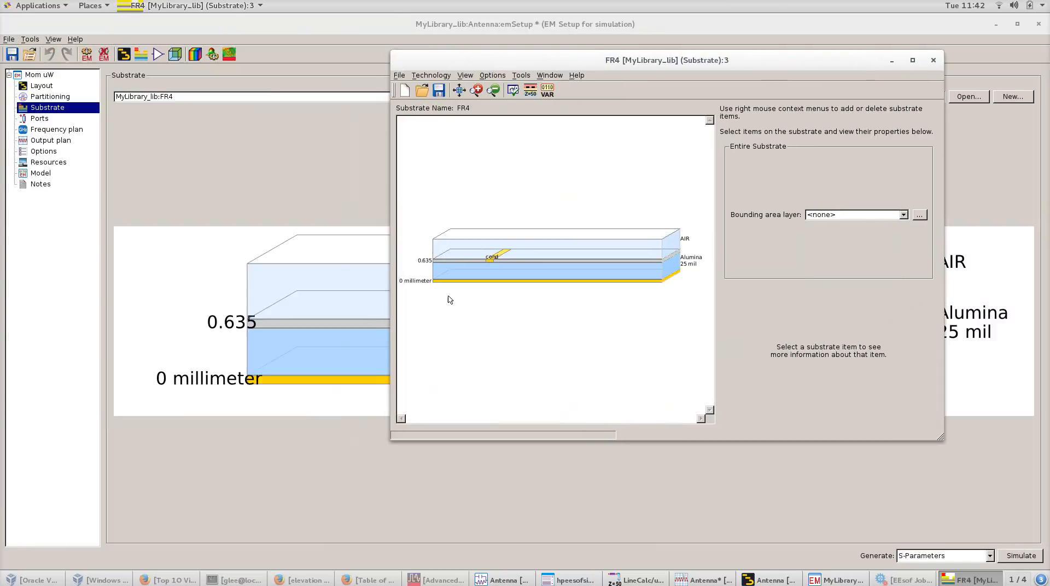
pyautogui.click(554, 278)
pyautogui.click(551, 248)
pyautogui.click(550, 280)
pyautogui.click(551, 289)
pyautogui.click(553, 282)
pyautogui.click(551, 255)
pyautogui.click(551, 273)
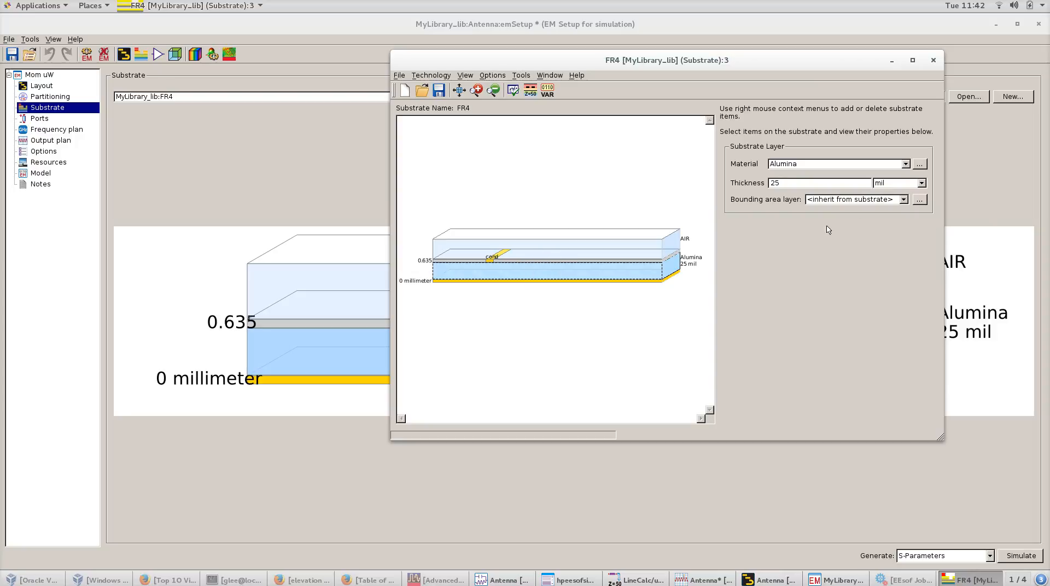
pyautogui.click(508, 288)
pyautogui.click(508, 270)
pyautogui.click(511, 263)
pyautogui.click(518, 287)
pyautogui.click(520, 276)
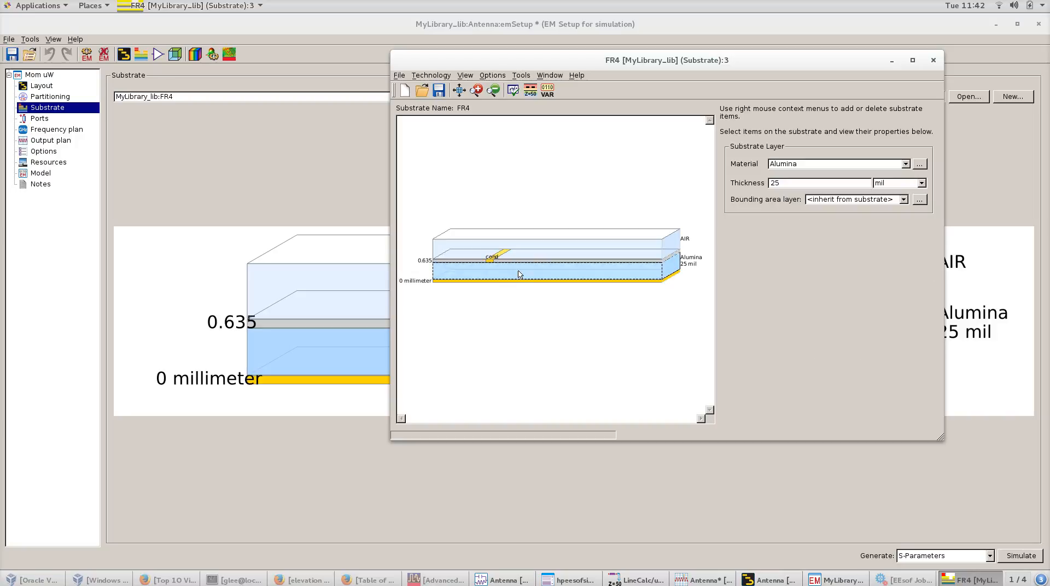
# Open the material definitions from the Alumina layer's material setting and add a new dielectric named FR4.
pyautogui.click(839, 165)
pyautogui.click(839, 165)
pyautogui.click(839, 165)
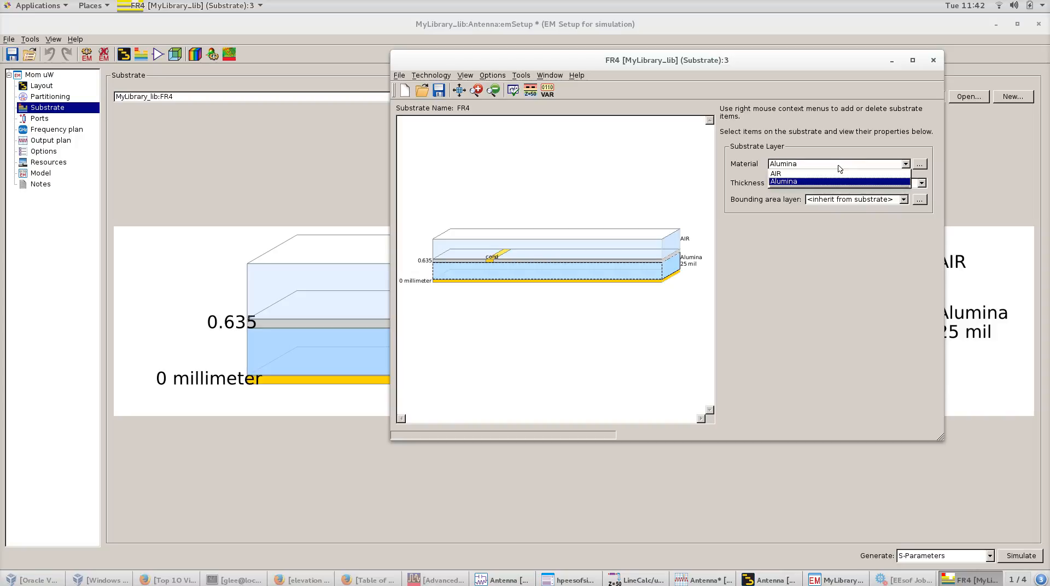
pyautogui.click(835, 165)
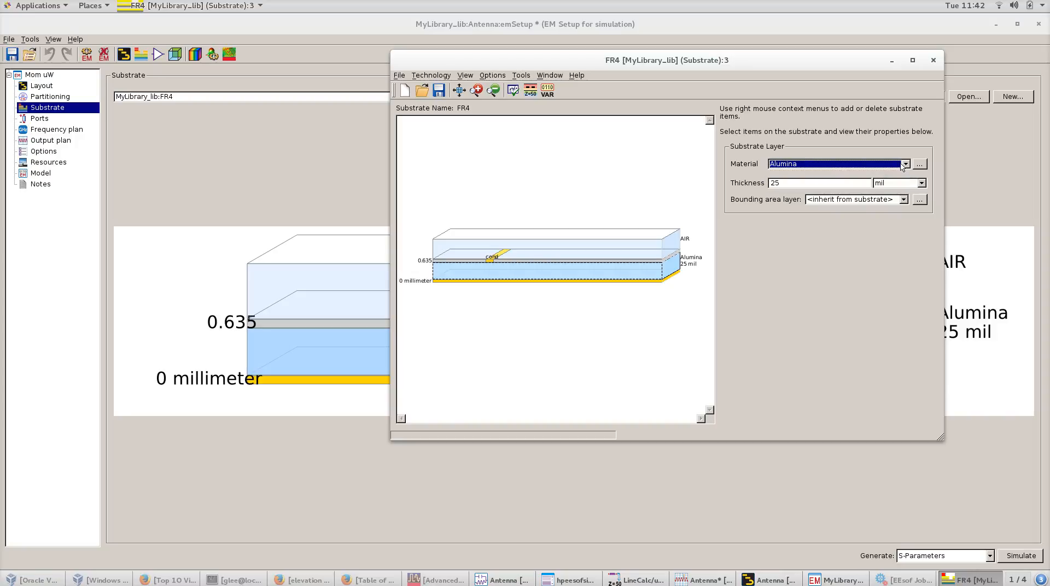
pyautogui.click(918, 165)
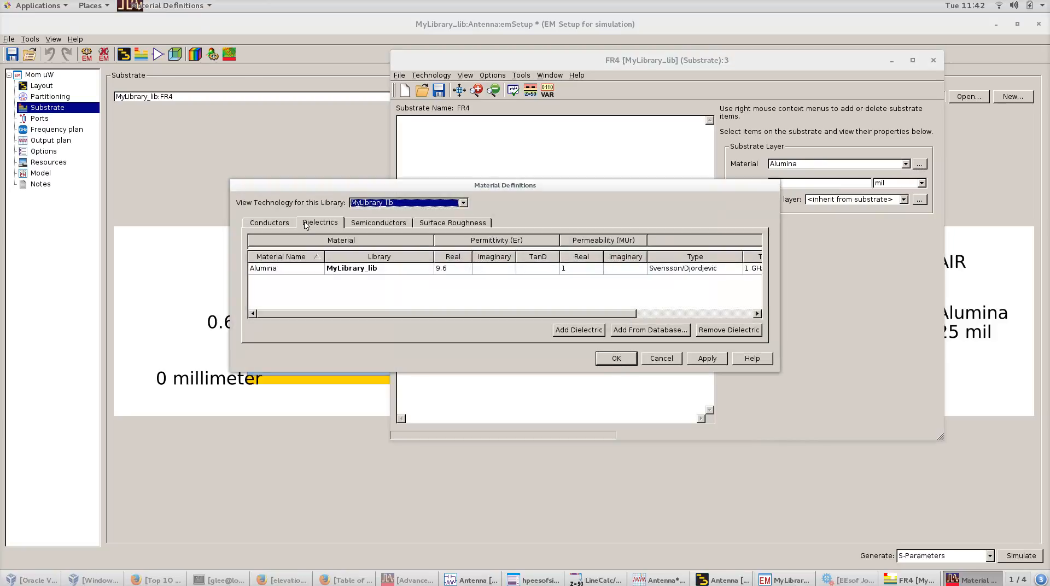
pyautogui.click(589, 328)
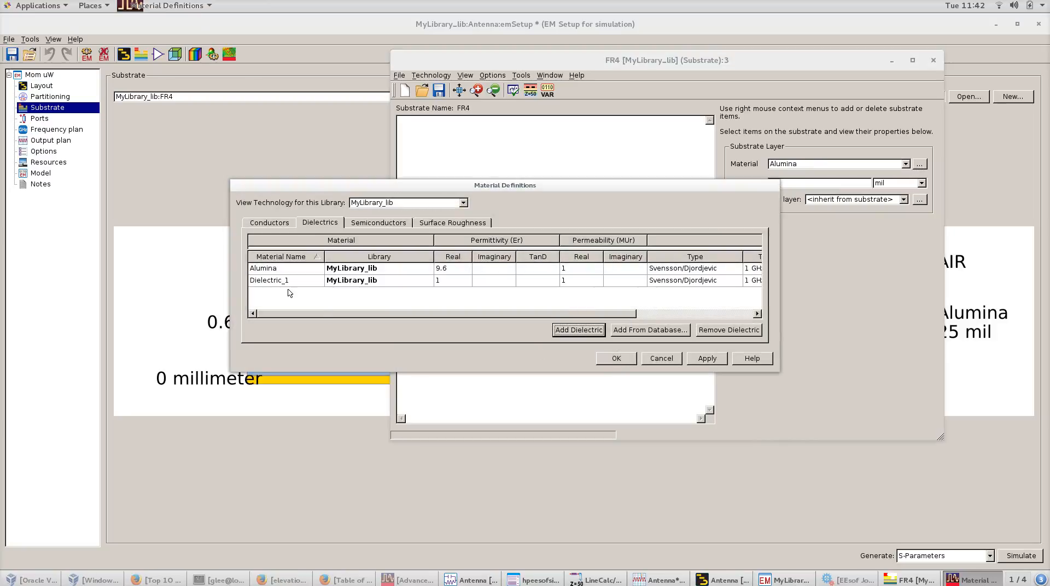
pyautogui.doubleClick(288, 283)
pyautogui.write('FR4')
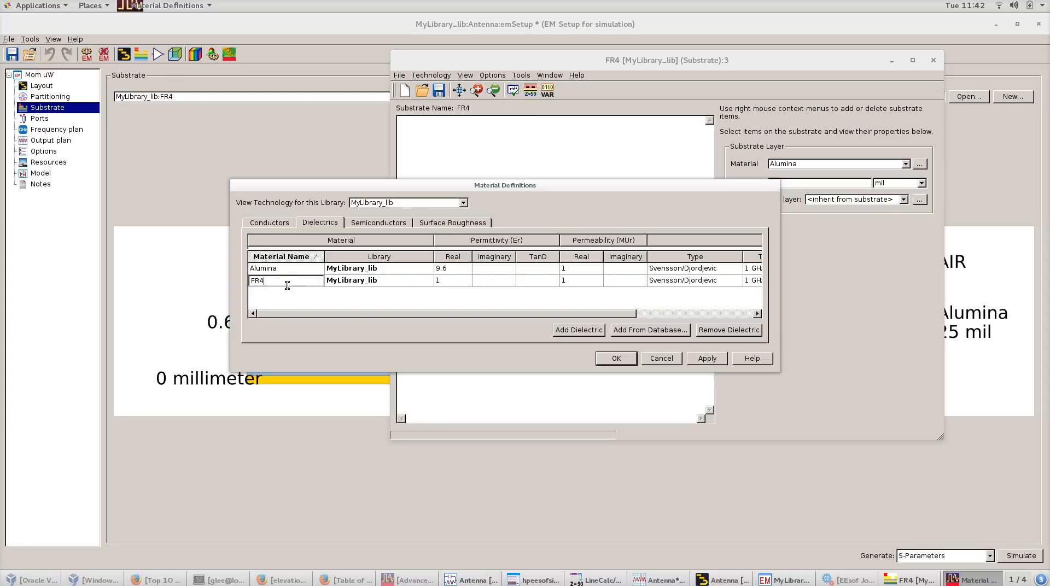
# Give the new FR4 dielectric a real permittivity of 4.2 and a loss tangent of 0.036, and accept the material definitions.
pyautogui.doubleClick(442, 282)
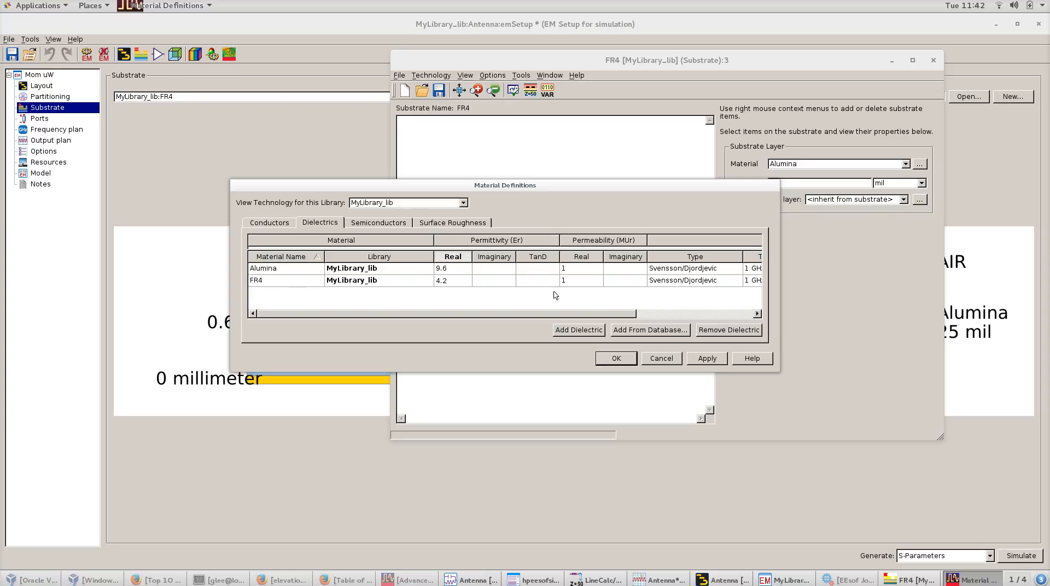
pyautogui.doubleClick(504, 282)
pyautogui.doubleClick(526, 280)
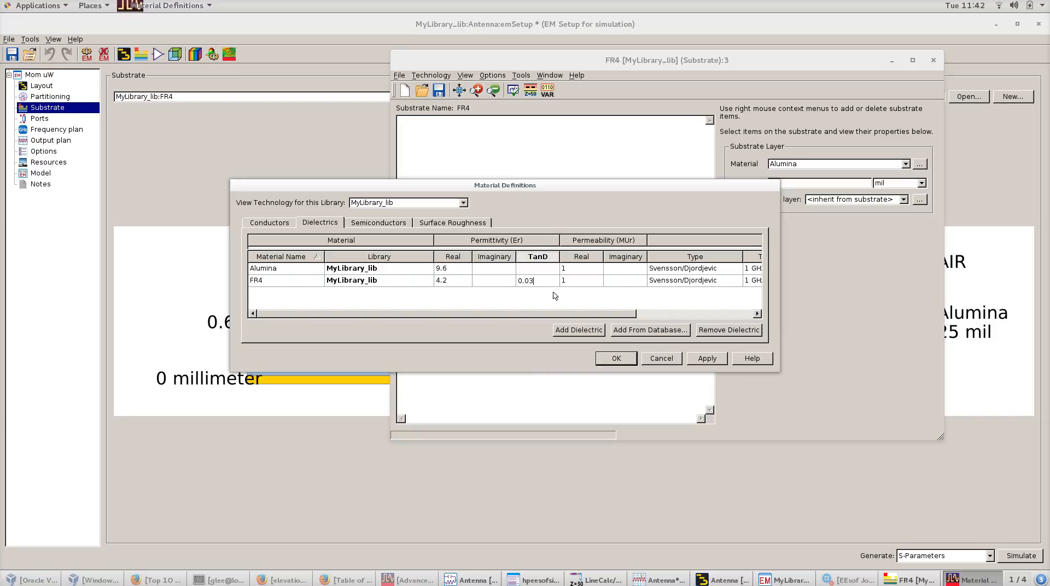
pyautogui.click(757, 314)
pyautogui.click(757, 314)
pyautogui.click(757, 314)
pyautogui.click(757, 314)
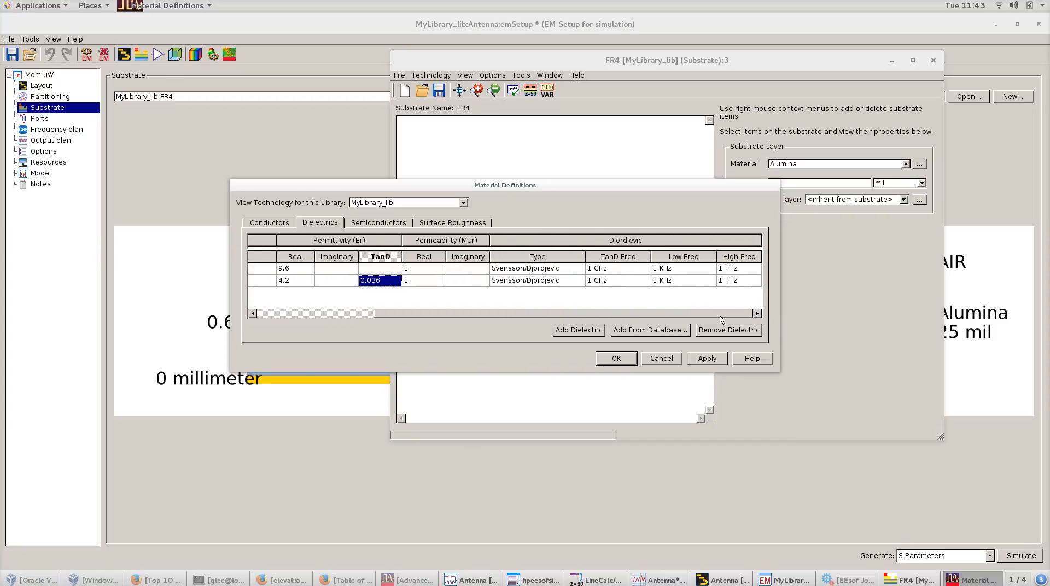
pyautogui.click(615, 359)
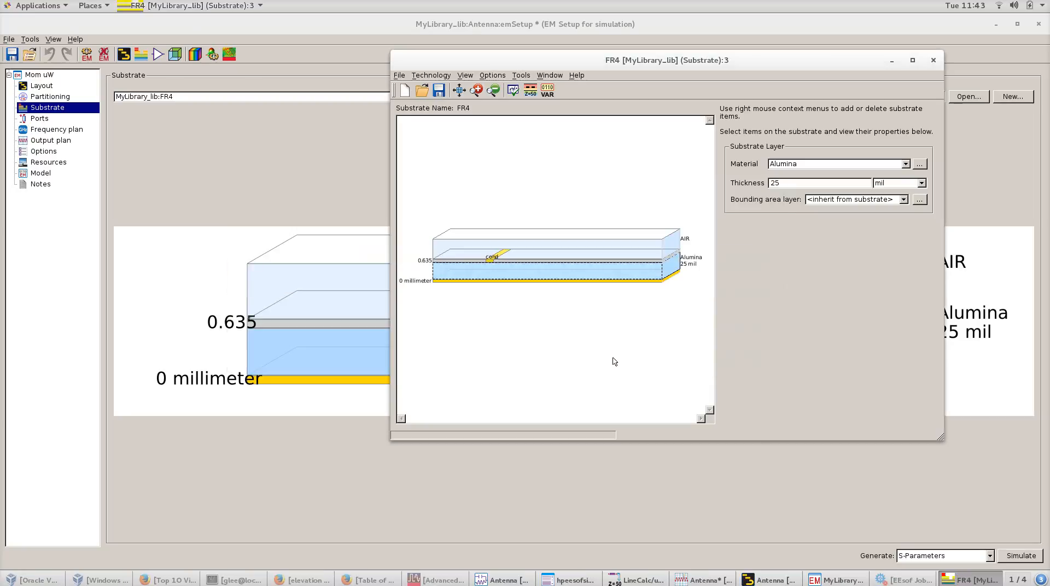
# Change the Alumina substrate layer's material to FR4 and set its thickness to 1.6 millimeter.
pyautogui.click(888, 166)
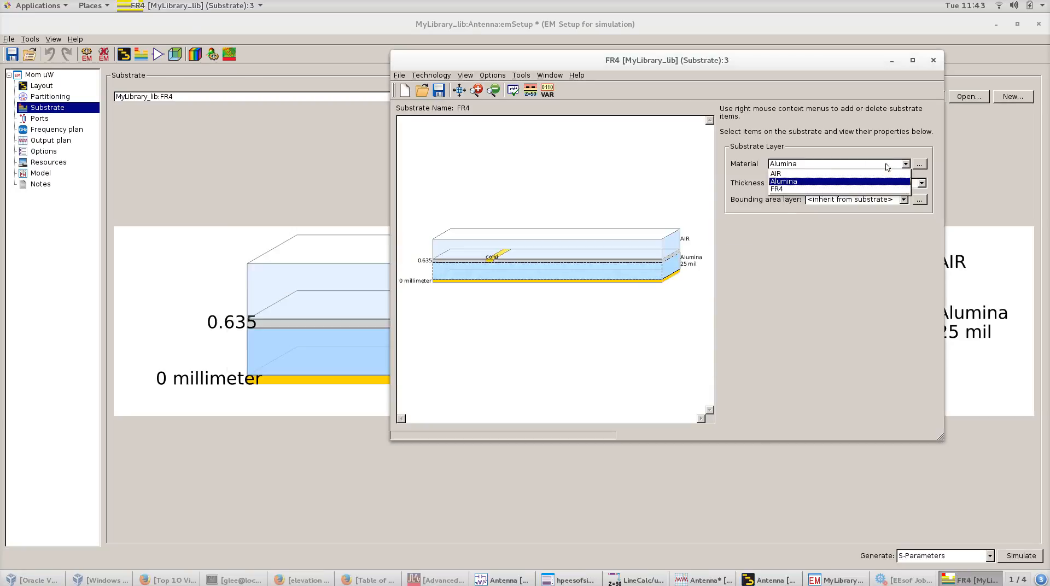
pyautogui.click(878, 189)
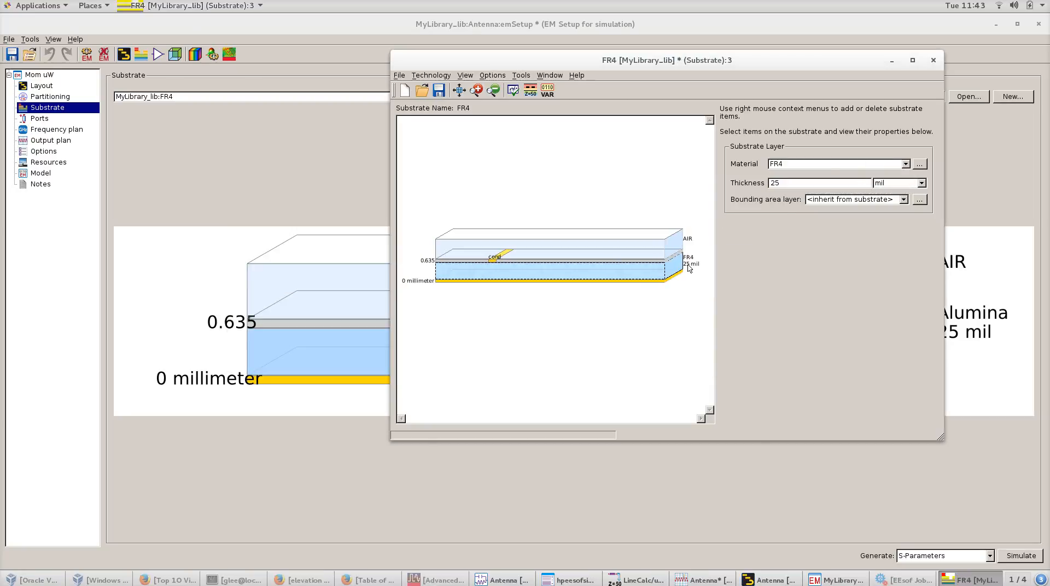
pyautogui.doubleClick(768, 182)
pyautogui.click(921, 183)
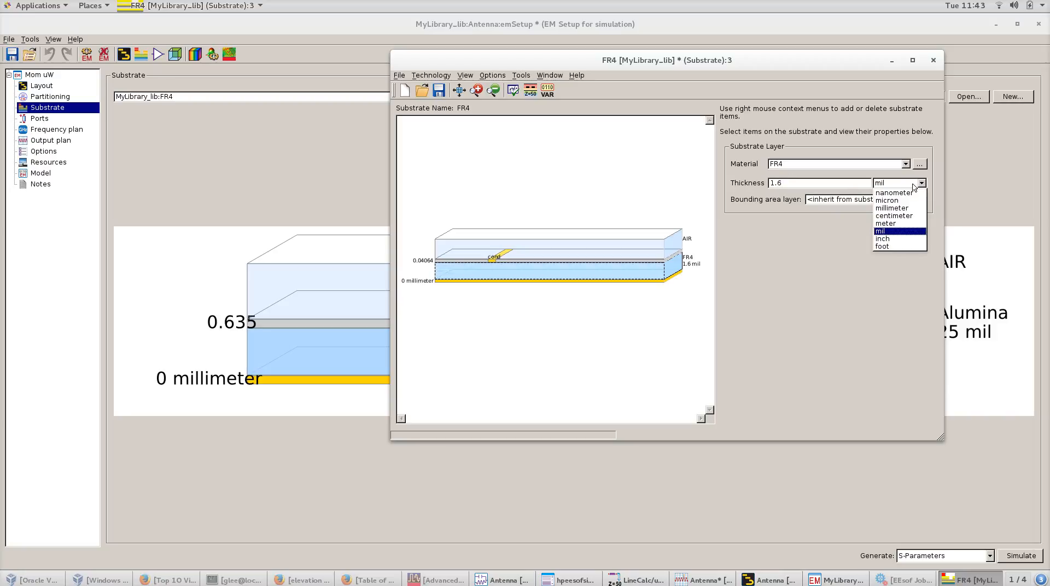
pyautogui.click(906, 211)
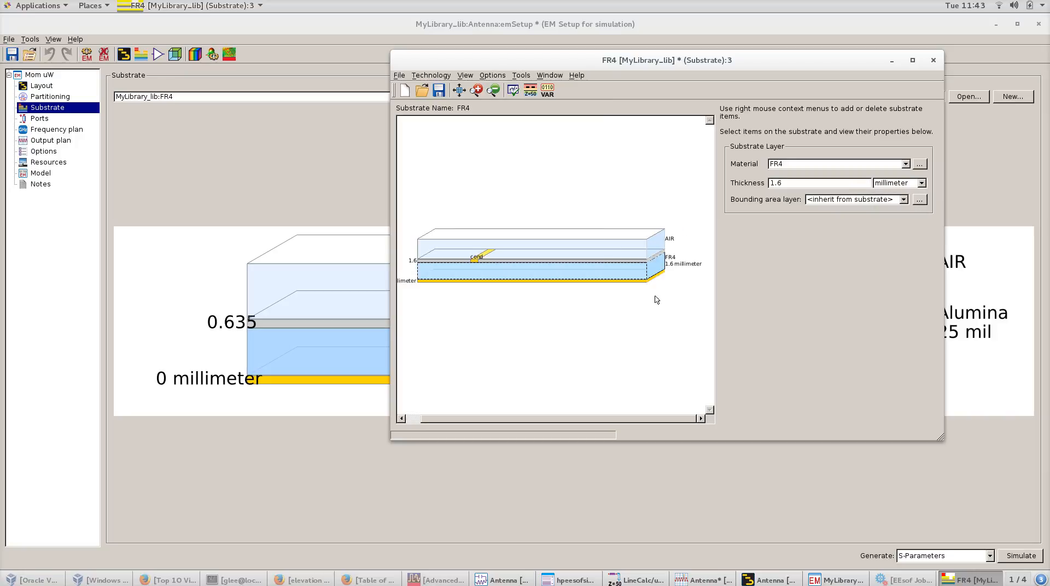
# Select the cond conductor layer in the substrate and open the material definitions from its material setting.
pyautogui.click(584, 261)
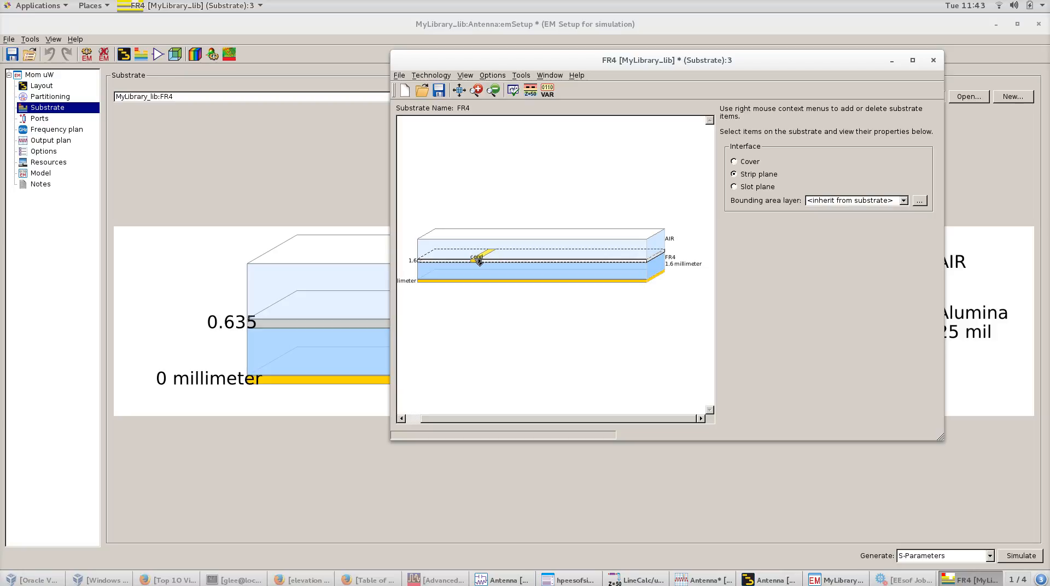
pyautogui.click(480, 262)
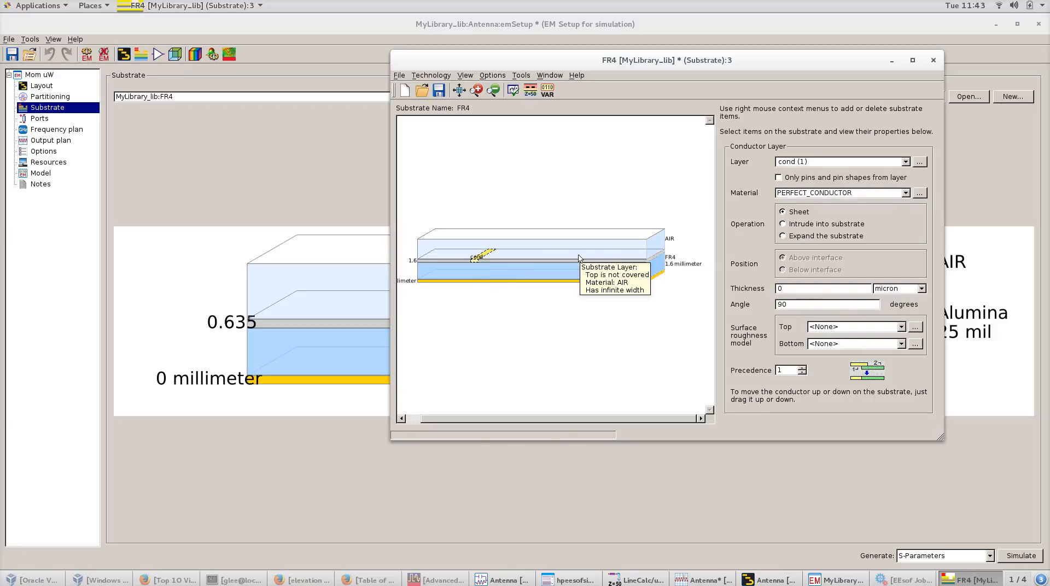
pyautogui.click(814, 193)
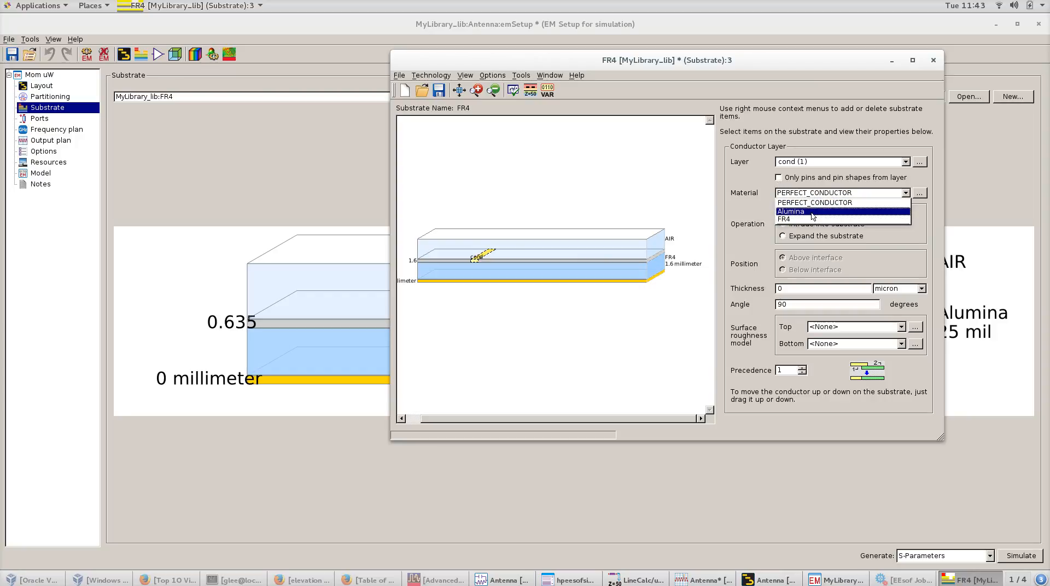
pyautogui.click(832, 186)
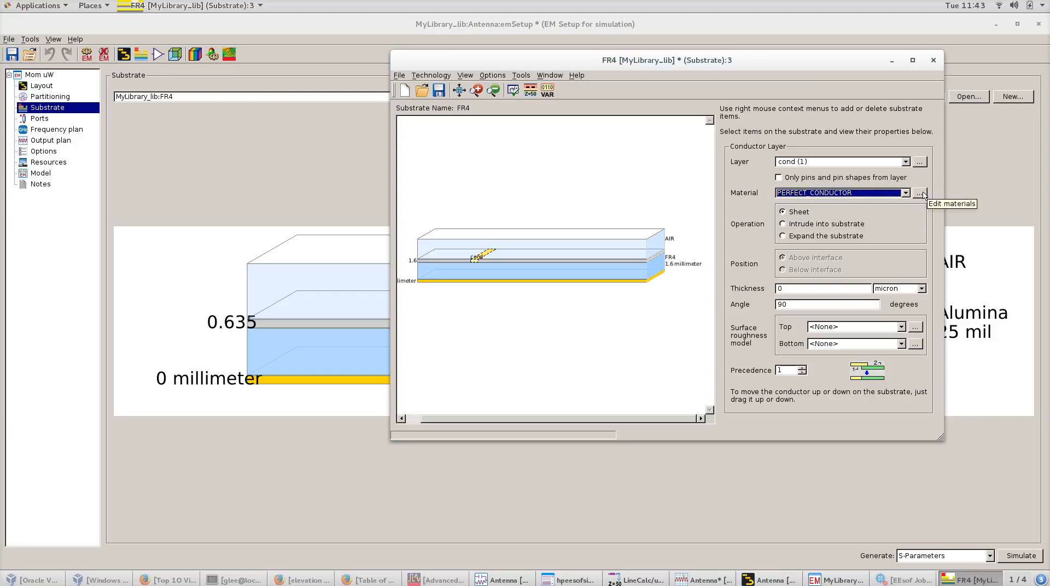
pyautogui.click(920, 193)
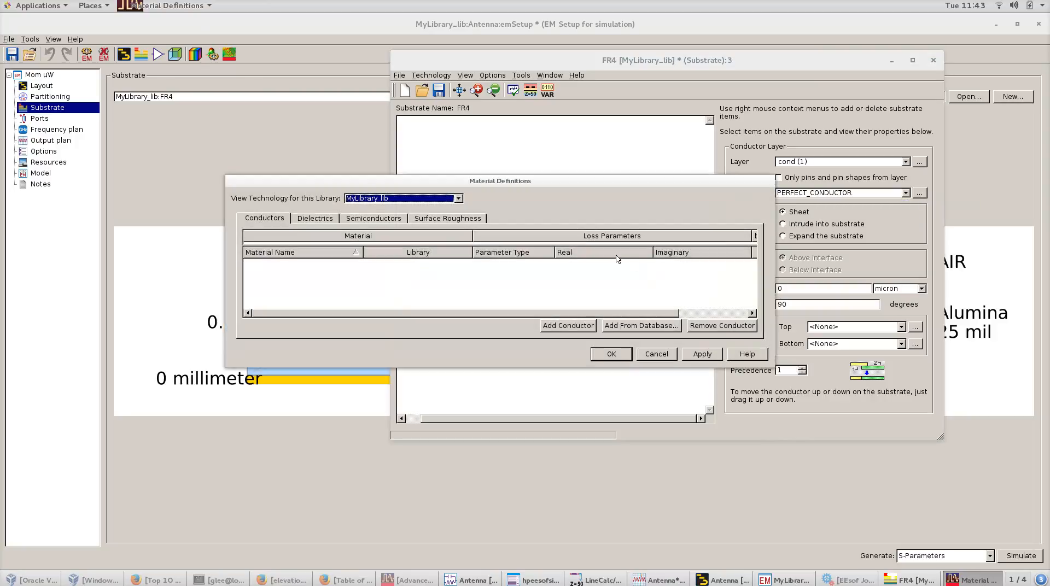
# Add a conductor material named Copper with a real conductivity of 4.0e8 Siemens/m and accept the definitions.
pyautogui.click(580, 326)
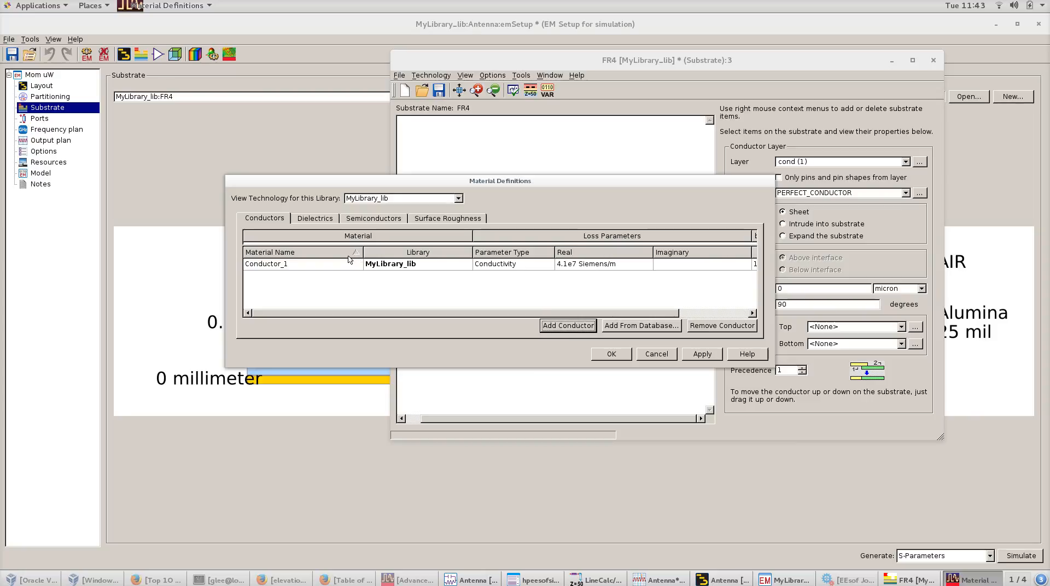
pyautogui.doubleClick(277, 264)
pyautogui.write('Copper')
pyautogui.click(286, 292)
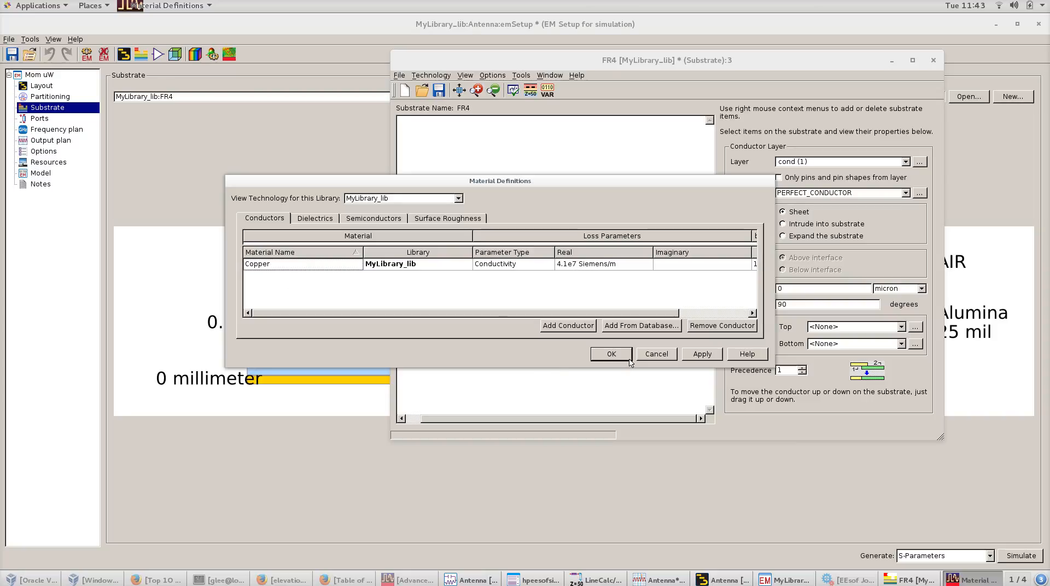
pyautogui.doubleClick(582, 265)
pyautogui.click(582, 264)
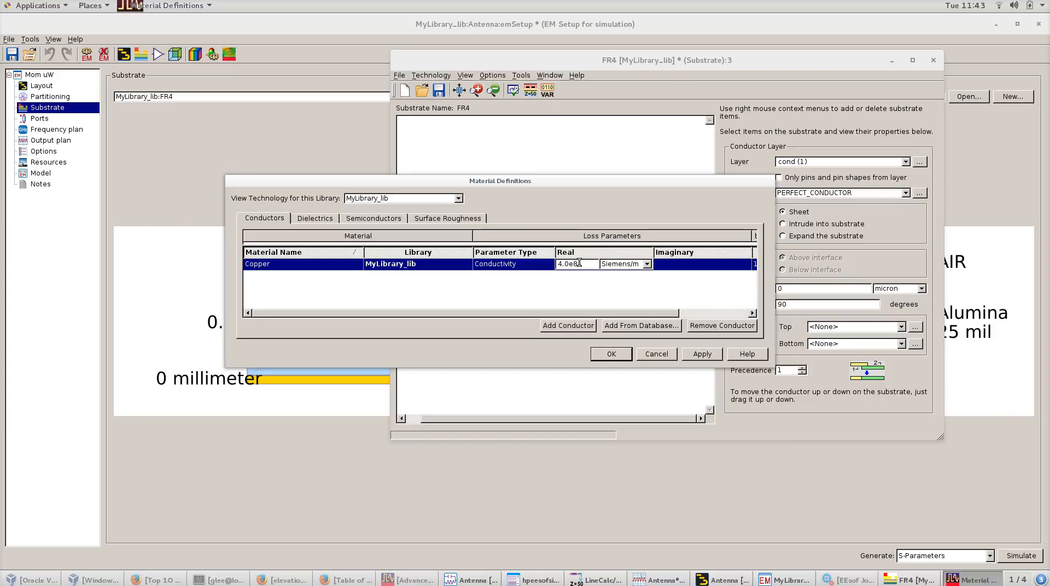
pyautogui.click(610, 355)
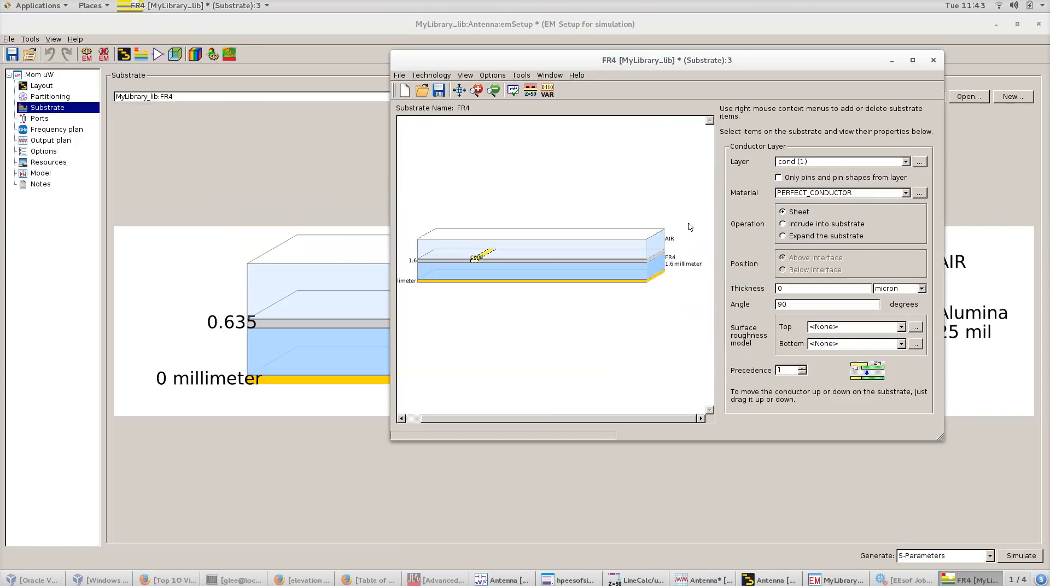
# Assign Copper to the cond conductor layer and set its thickness to 0.034 millimeter.
pyautogui.click(853, 193)
pyautogui.click(855, 212)
pyautogui.moveTo(797, 291); pyautogui.dragTo(739, 290)
pyautogui.click(917, 290)
pyautogui.click(914, 314)
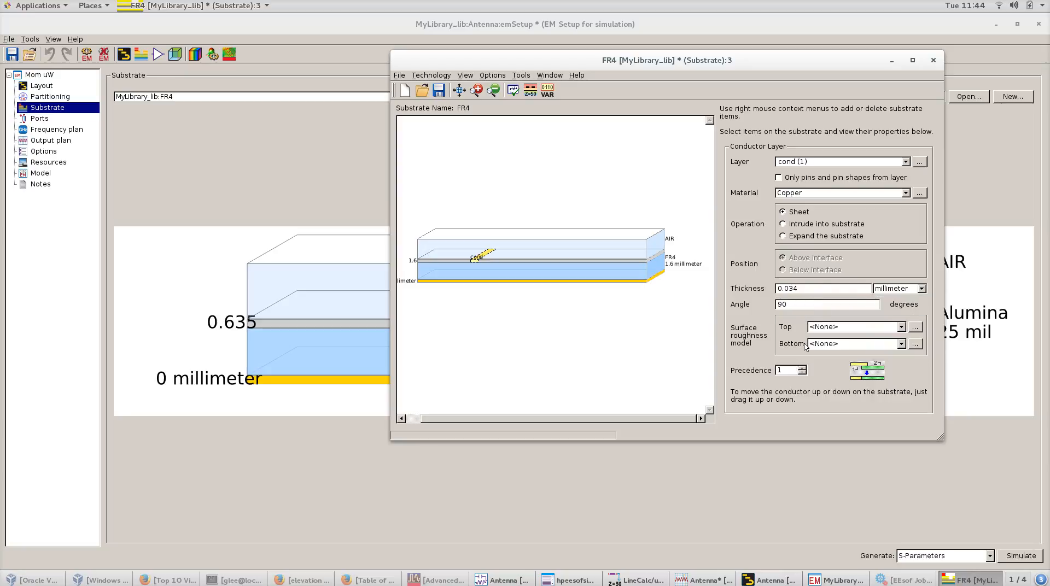
# Review the properties of the cond, FR4 and ground cover layers, and close the FR4 substrate editor keeping its changes.
pyautogui.click(566, 338)
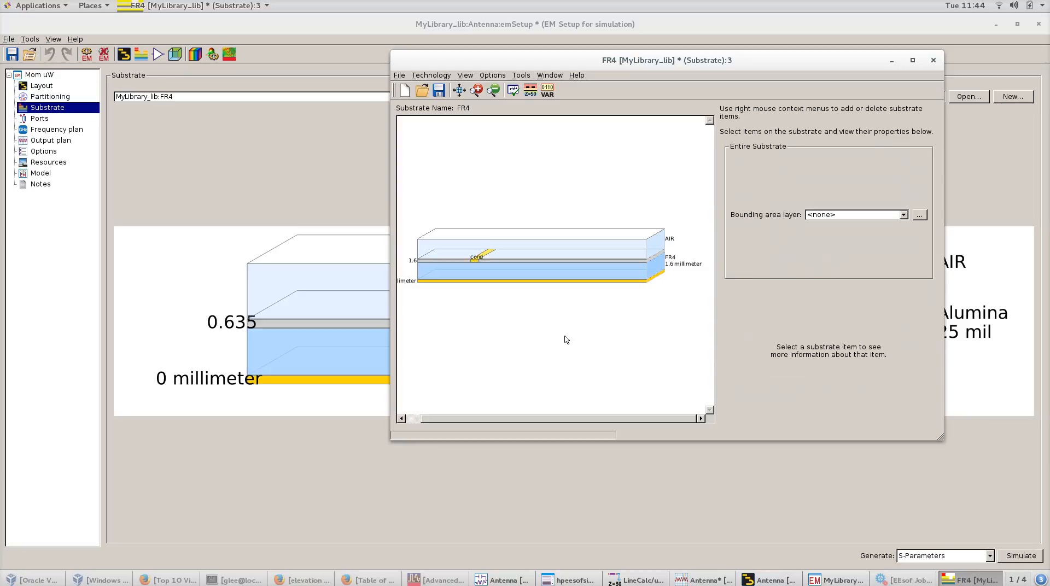
pyautogui.click(485, 257)
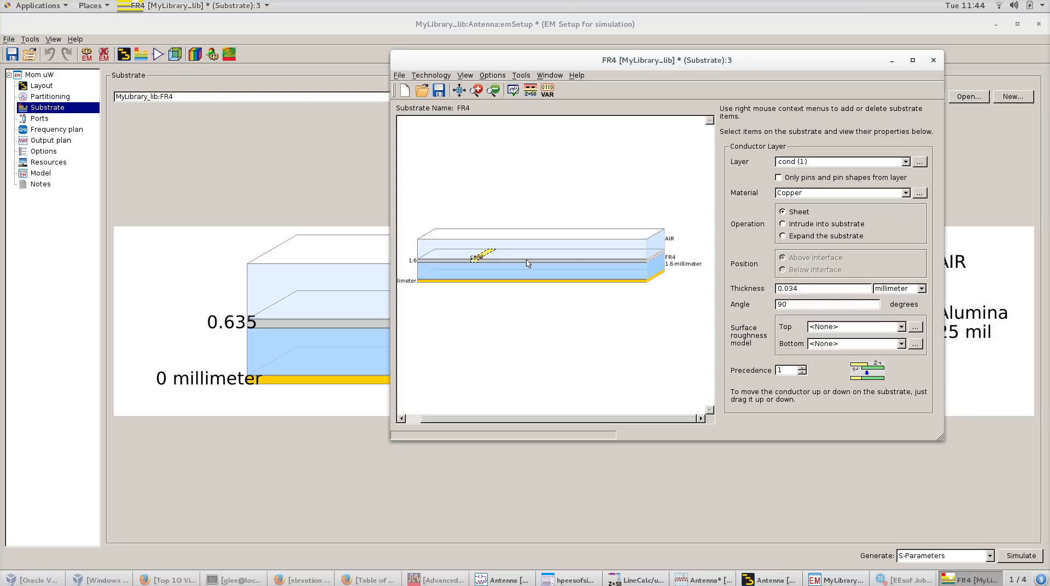
pyautogui.click(599, 236)
pyautogui.click(605, 279)
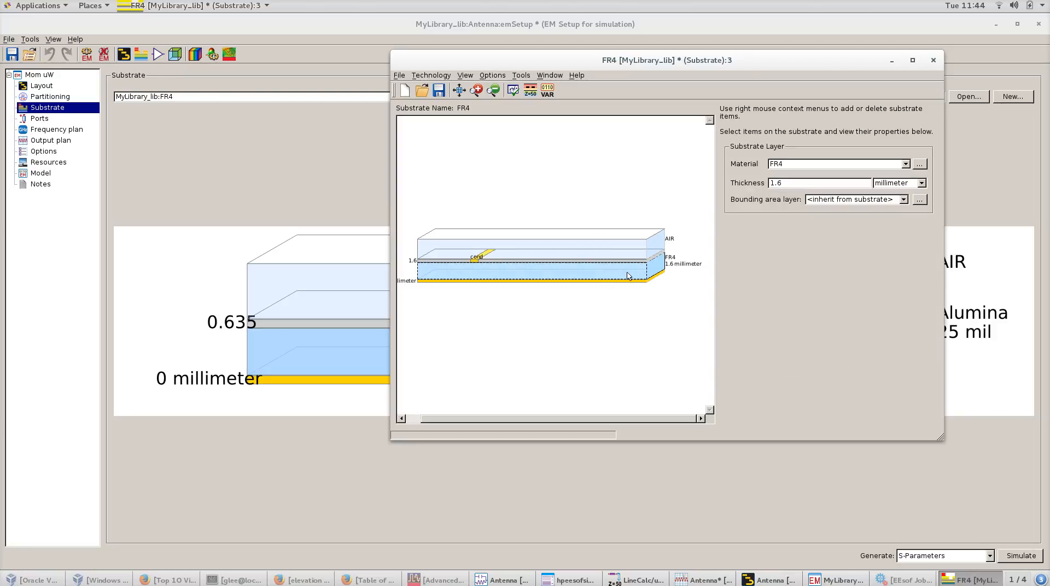
pyautogui.click(596, 282)
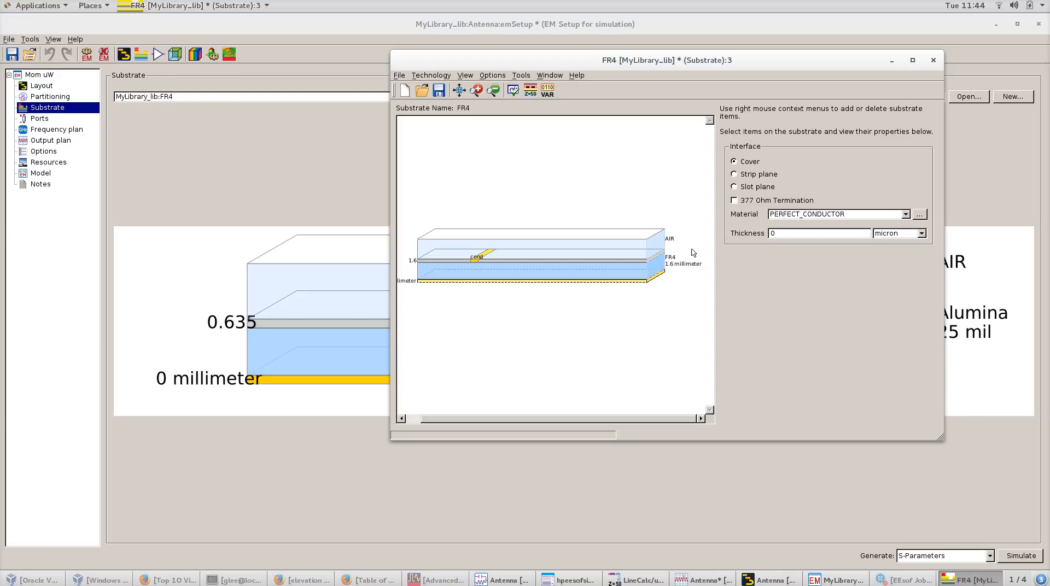
pyautogui.click(934, 61)
pyautogui.click(622, 261)
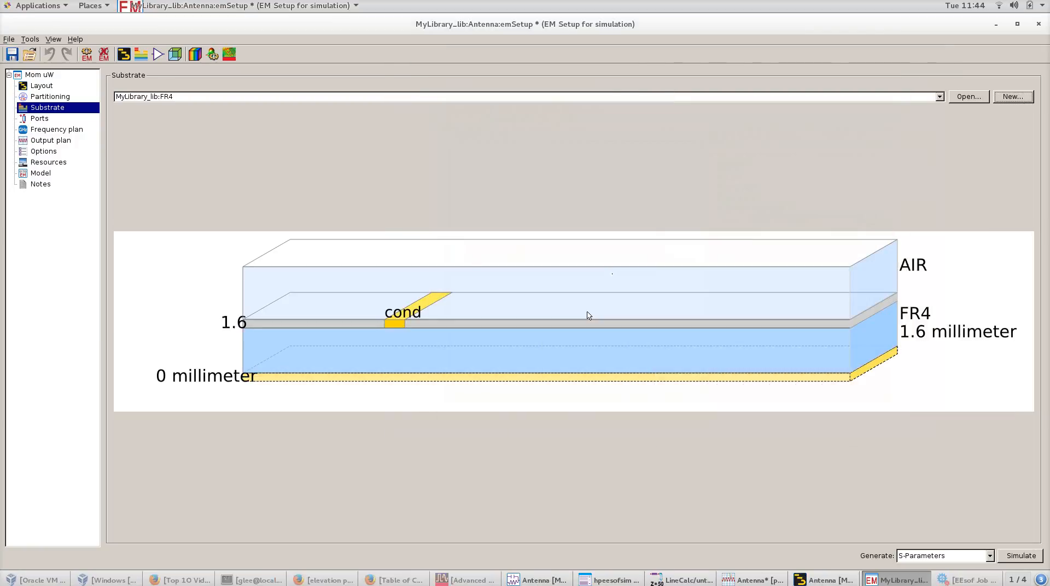
# Check the EM setup's ports and set the adaptive frequency plan to run from 0.8 GHz to 2 GHz.
pyautogui.click(39, 119)
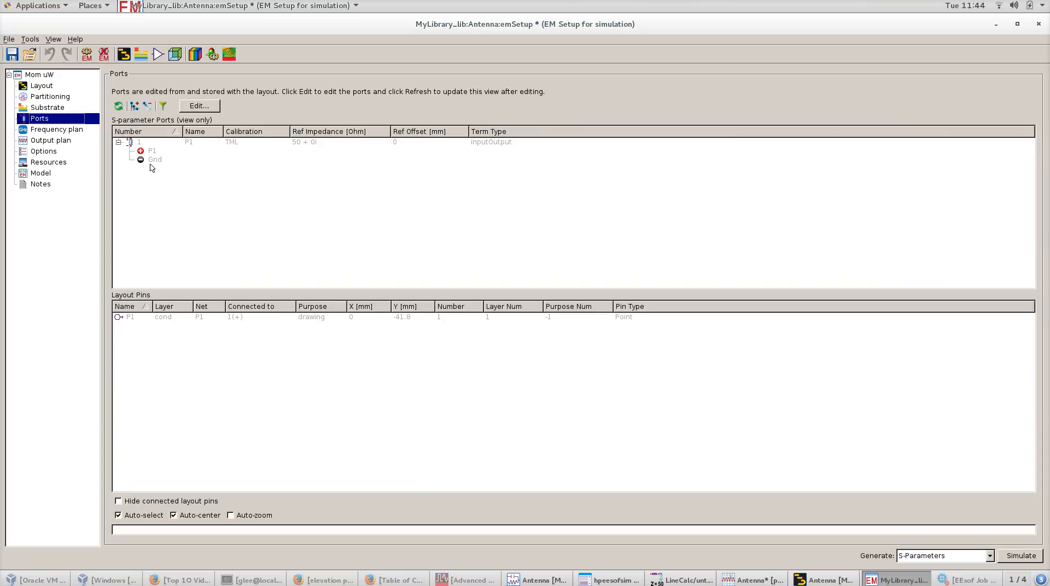
pyautogui.click(49, 141)
pyautogui.click(48, 131)
pyautogui.doubleClick(170, 125)
pyautogui.write('0.8')
pyautogui.press('Tab')
pyautogui.write('2')
pyautogui.press('Return')
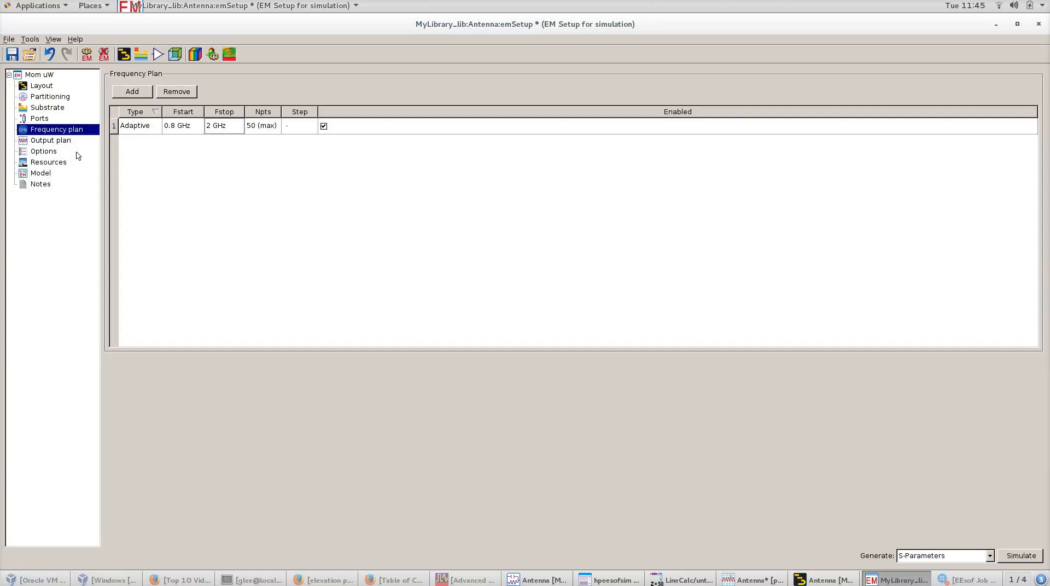
# Try FEM as the EM simulator in the setup overview and return to Momentum Microwave.
pyautogui.click(39, 75)
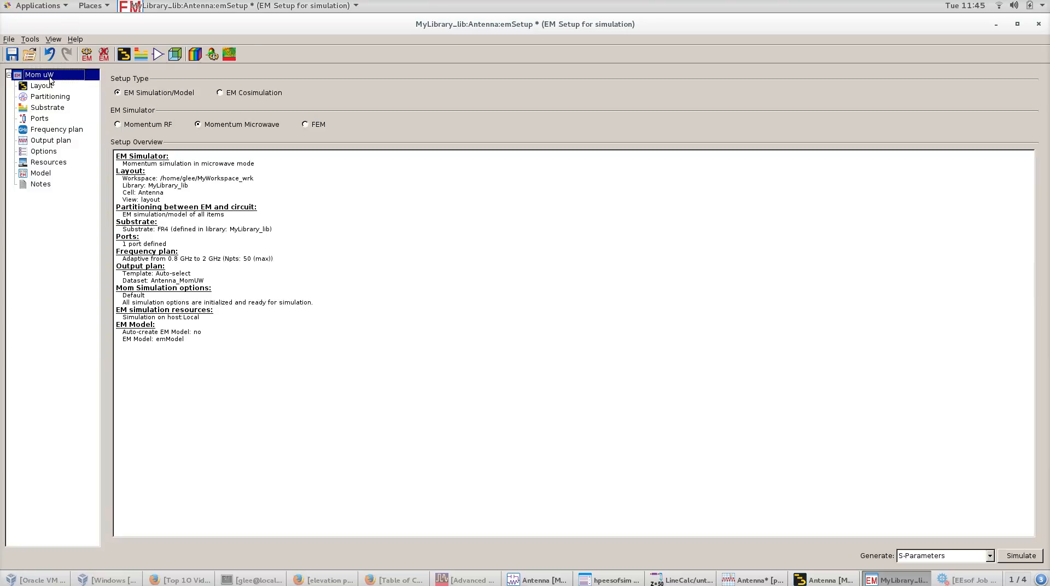
pyautogui.click(304, 125)
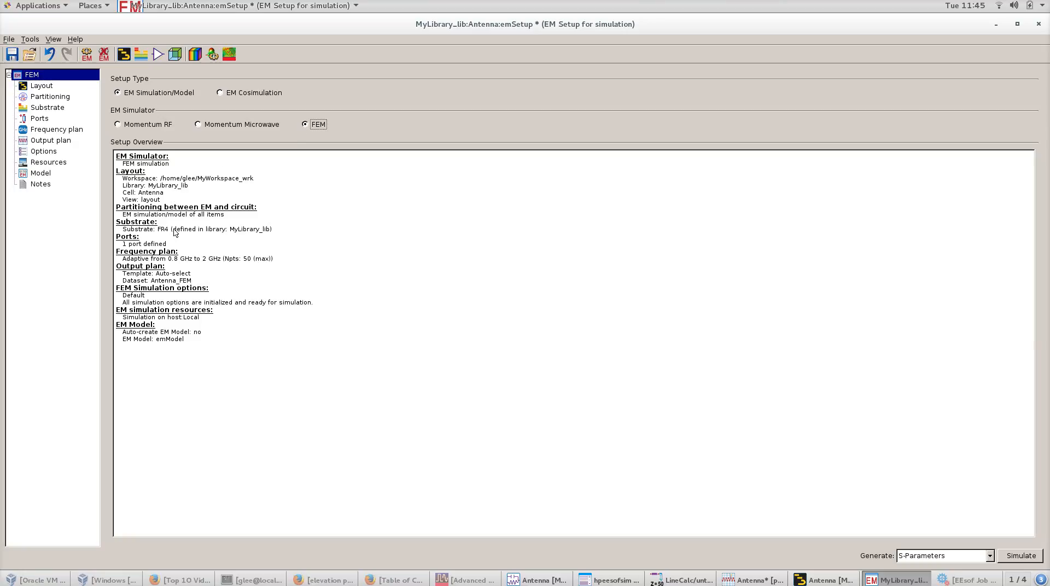
pyautogui.click(197, 126)
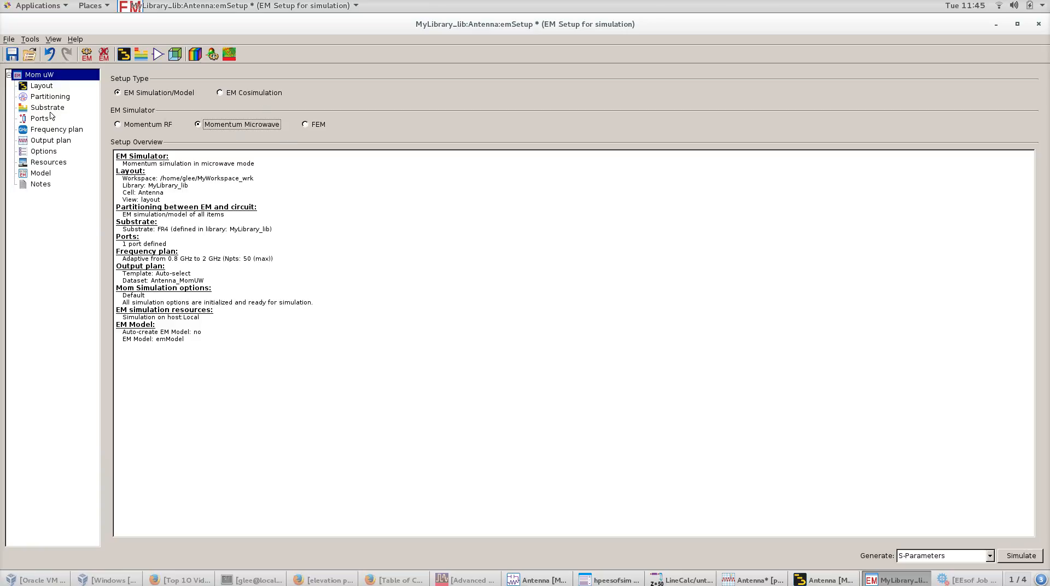
# Recheck the frequency and output plans and the setup overview, run the Momentum simulation, and maximize the results window.
pyautogui.click(42, 132)
pyautogui.click(42, 140)
pyautogui.click(44, 77)
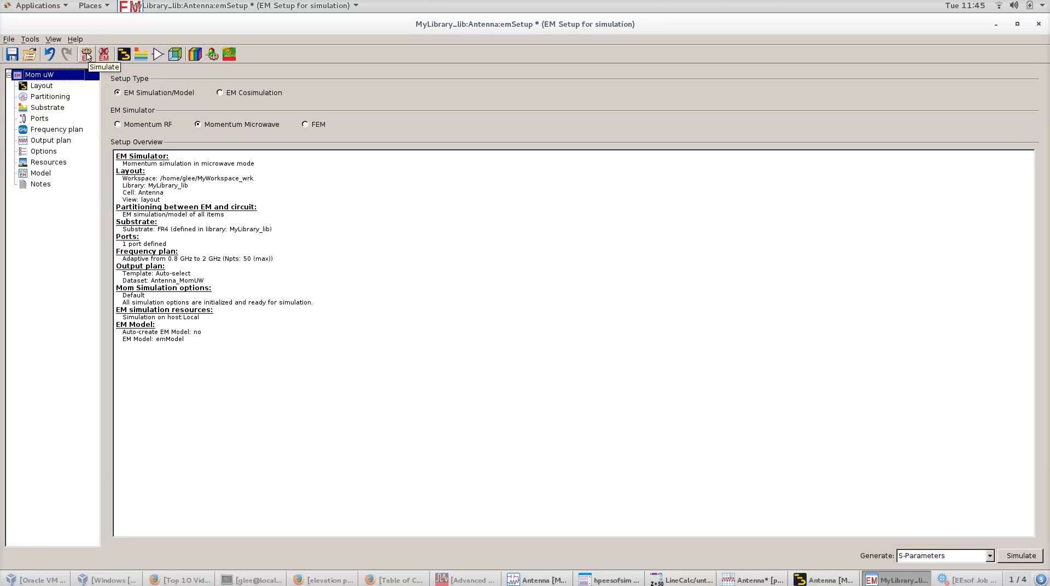
pyautogui.click(87, 57)
pyautogui.click(89, 57)
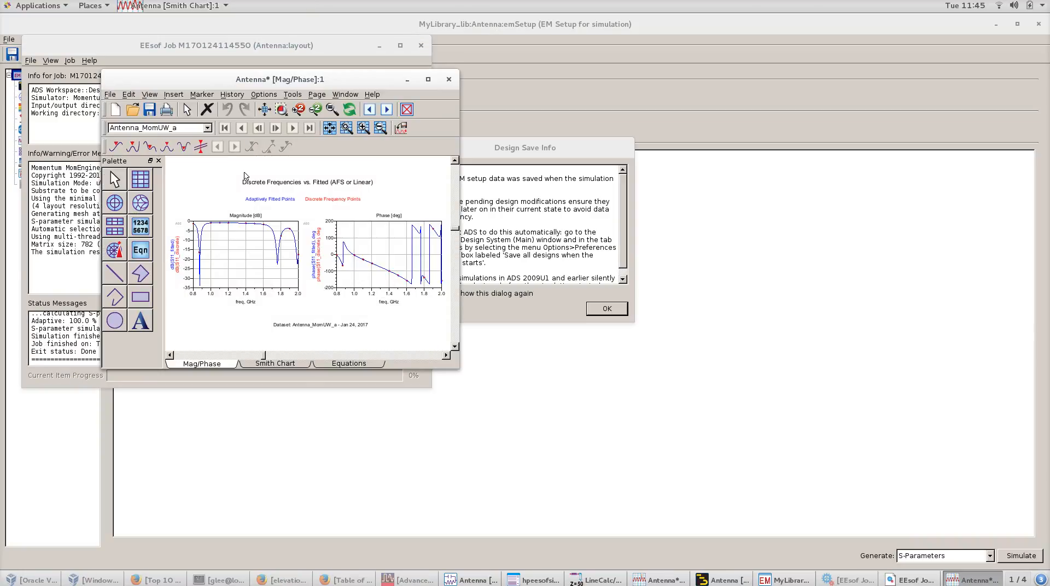
pyautogui.click(428, 79)
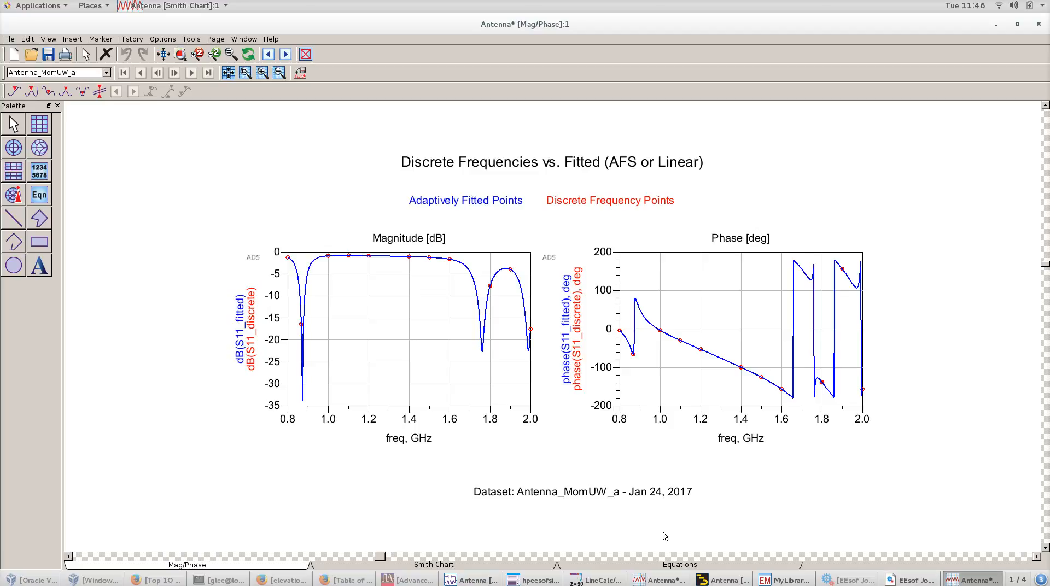
# Open the Data File Tool and set it to write dataset Antenna_MomUW_a as Touchstone S-parameters with Real/Imag complex data format.
pyautogui.click(191, 39)
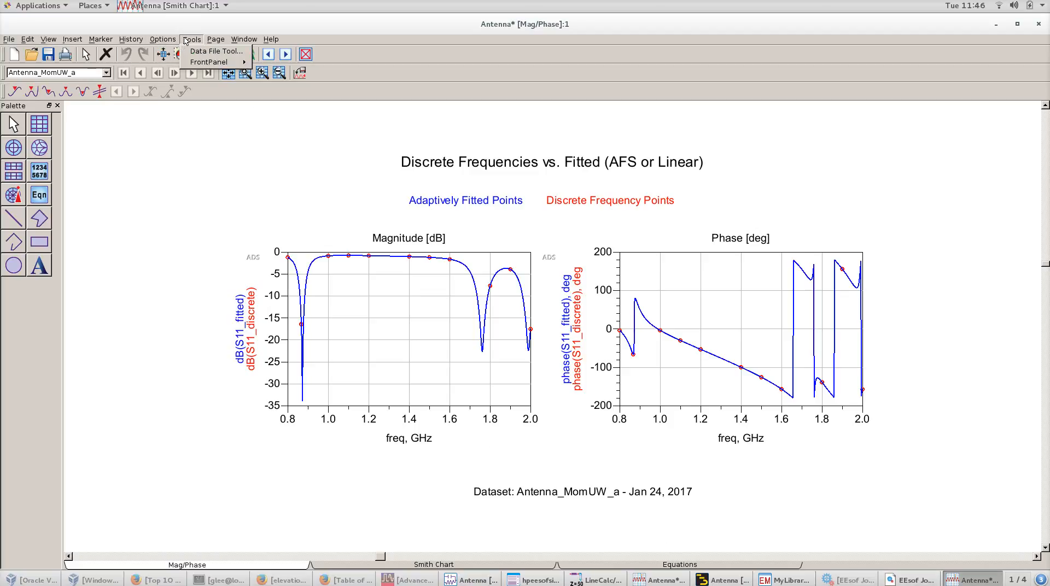
pyautogui.click(199, 56)
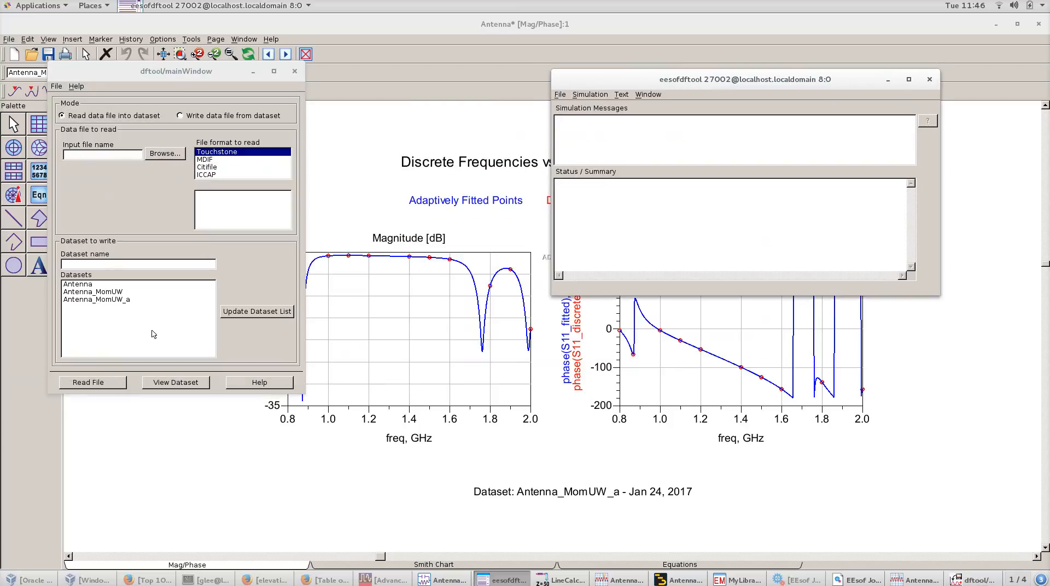
pyautogui.click(101, 300)
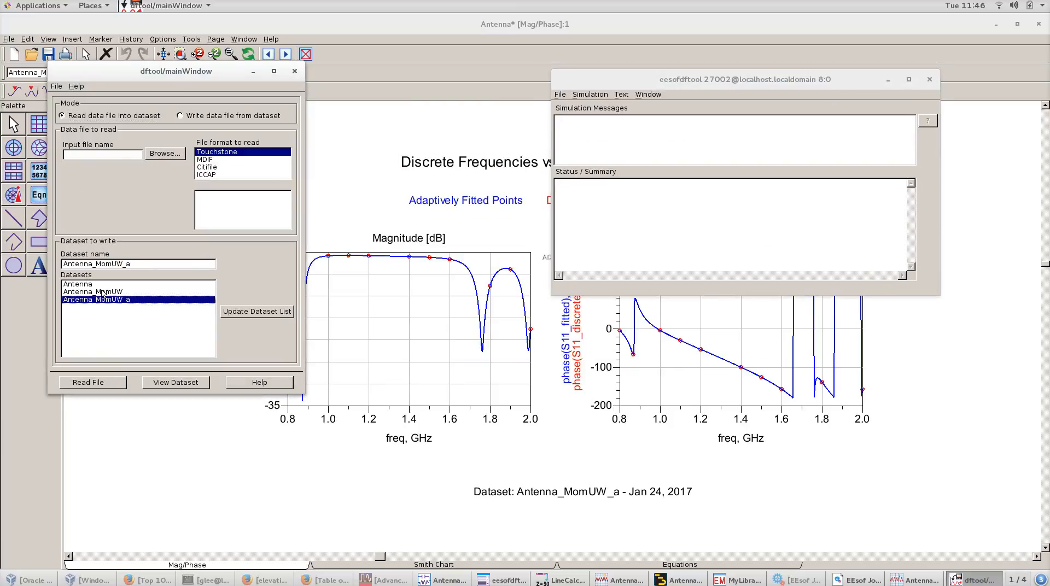
pyautogui.click(107, 292)
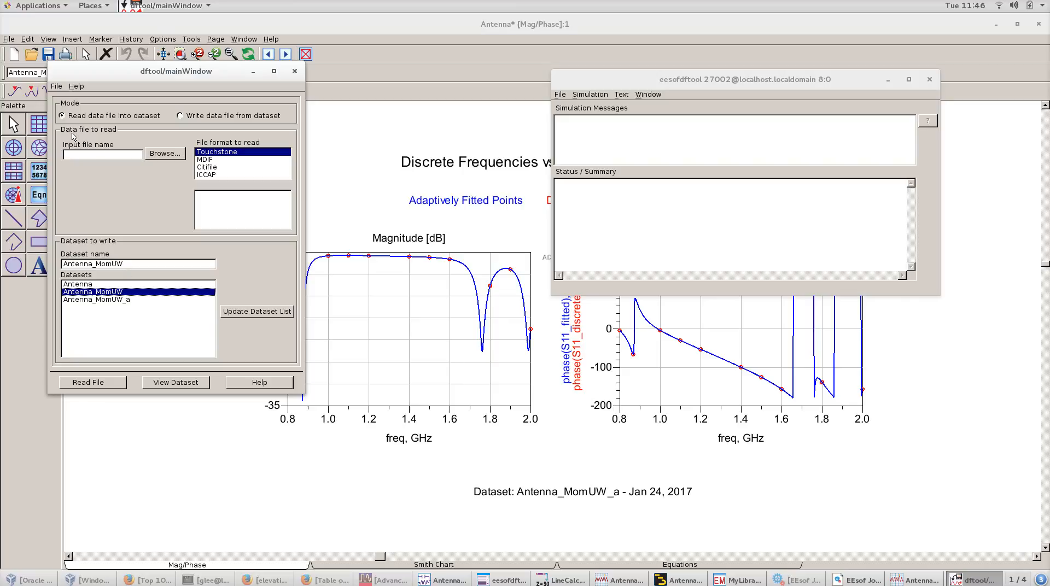
pyautogui.click(180, 115)
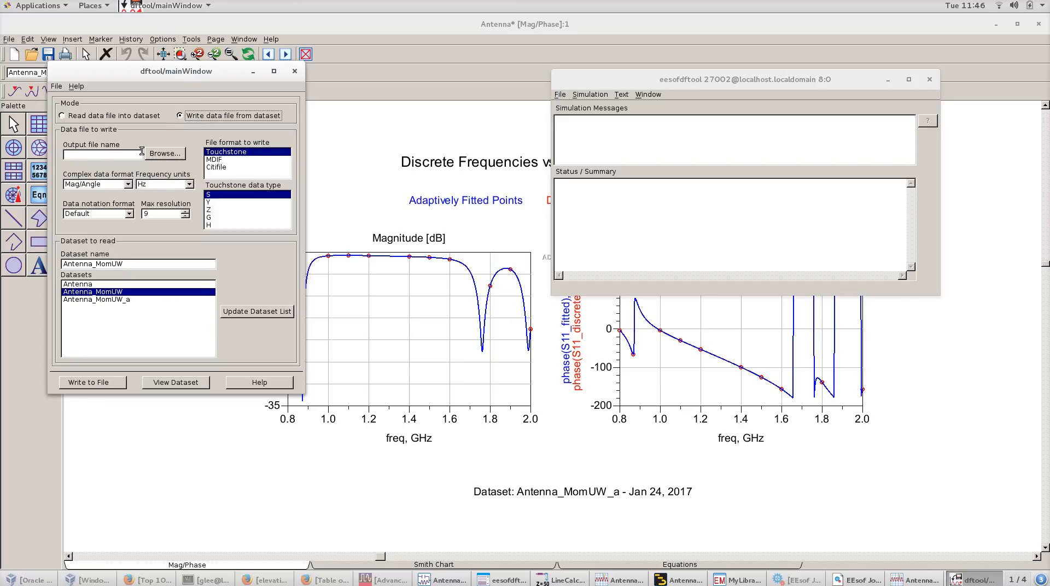
pyautogui.click(104, 299)
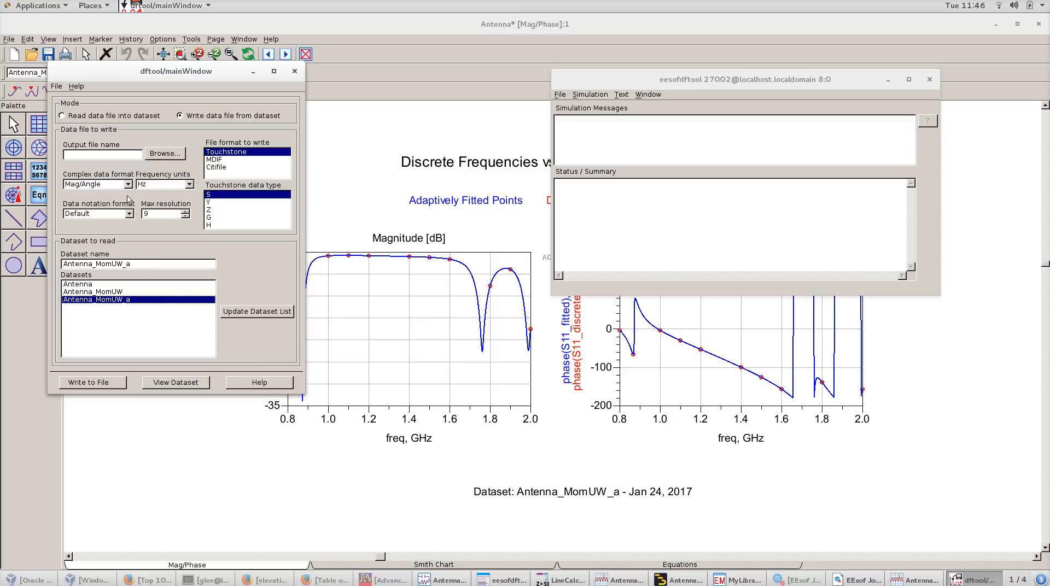
pyautogui.click(98, 184)
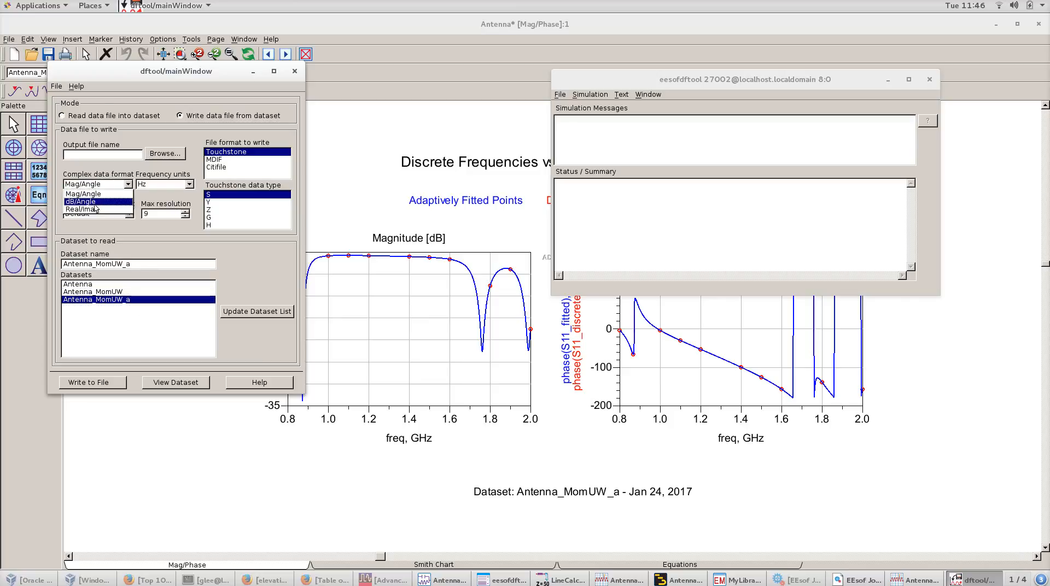
pyautogui.click(96, 210)
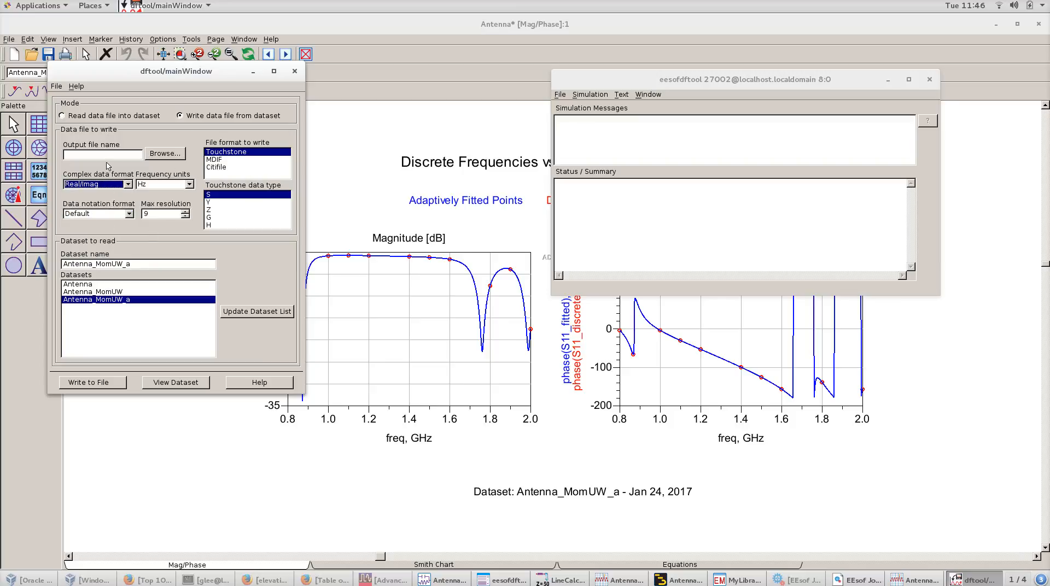
# Browse from the home directory to the Desktop folder as the location for the output file.
pyautogui.click(150, 154)
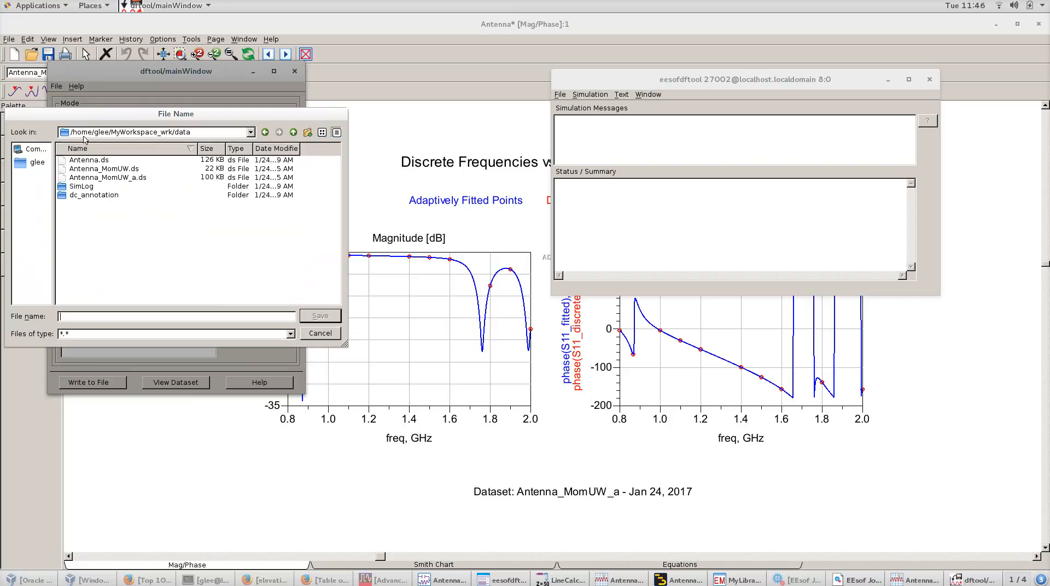
pyautogui.click(30, 162)
pyautogui.scroll(-3, 111, 265)
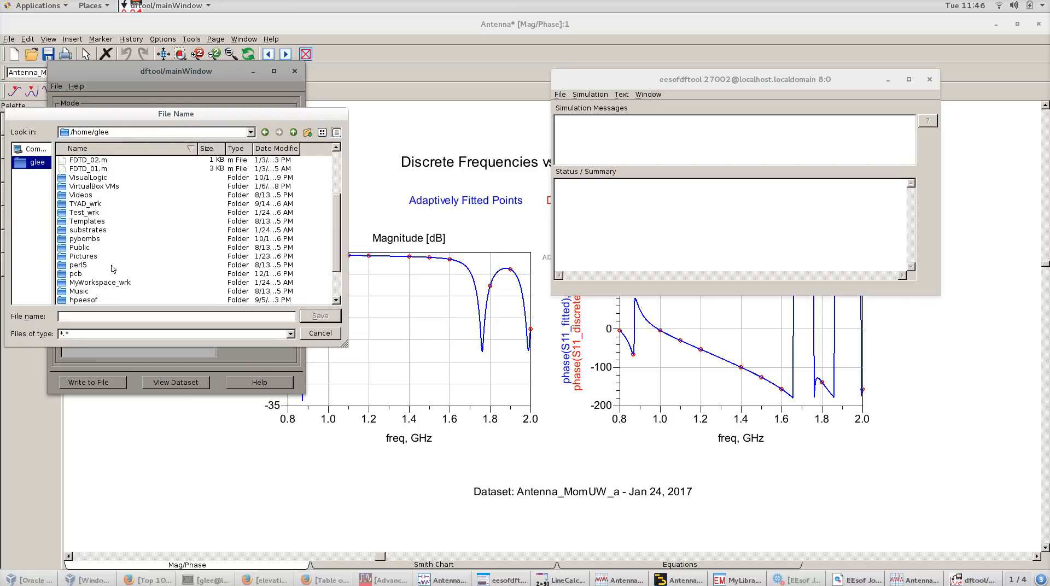
pyautogui.scroll(-2, 107, 225)
pyautogui.doubleClick(86, 295)
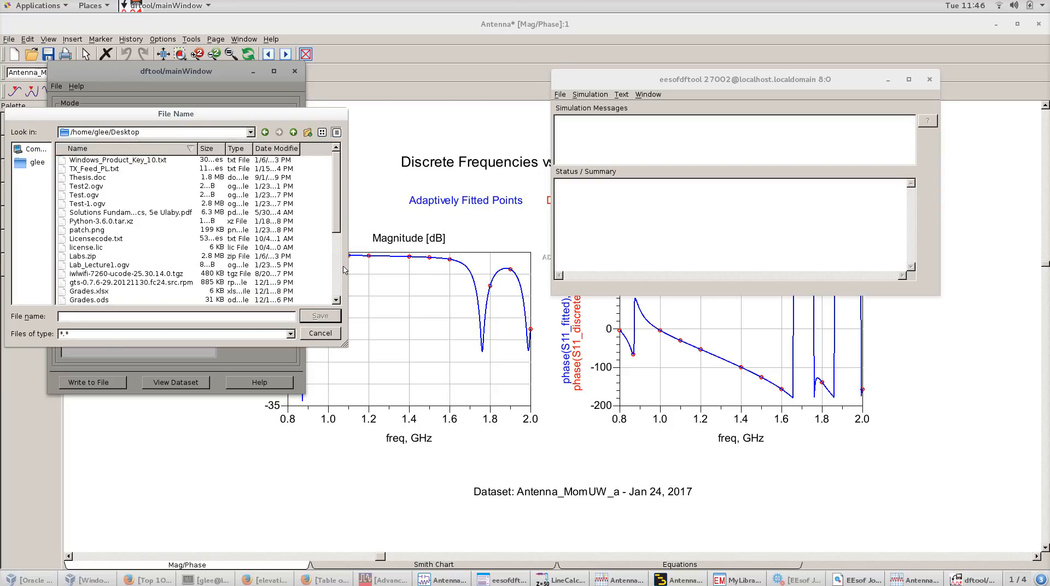
# Try to write the dataset to an output file named EM_Sim without an extension.
pyautogui.write('EM_Sim')
pyautogui.click(320, 316)
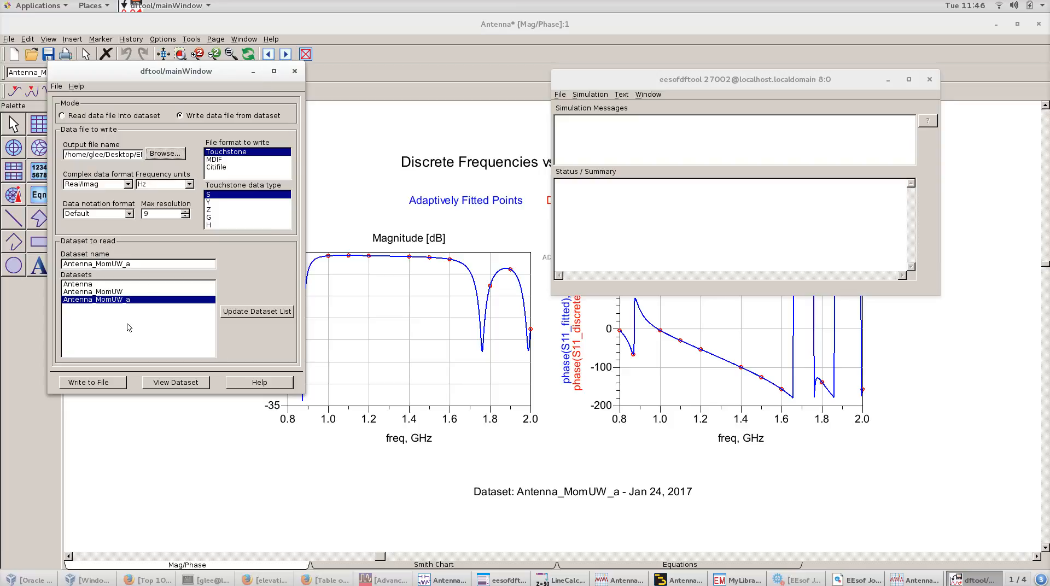
pyautogui.click(93, 382)
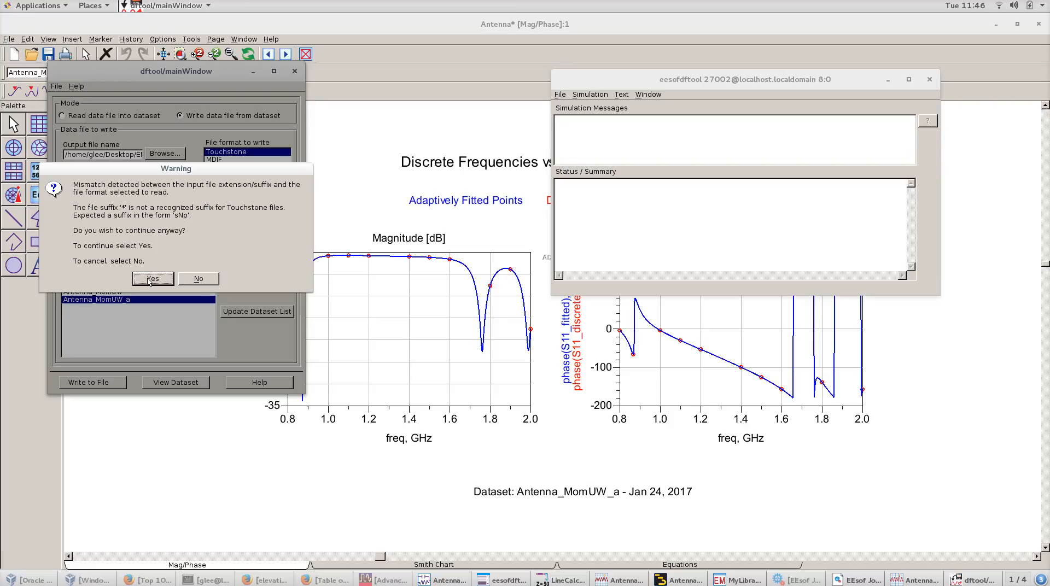
pyautogui.click(185, 280)
# Set the output file name to EM_Sim.s1p in the Desktop folder and write the dataset to it.
pyautogui.click(165, 153)
pyautogui.click(100, 317)
pyautogui.click(290, 335)
pyautogui.click(124, 314)
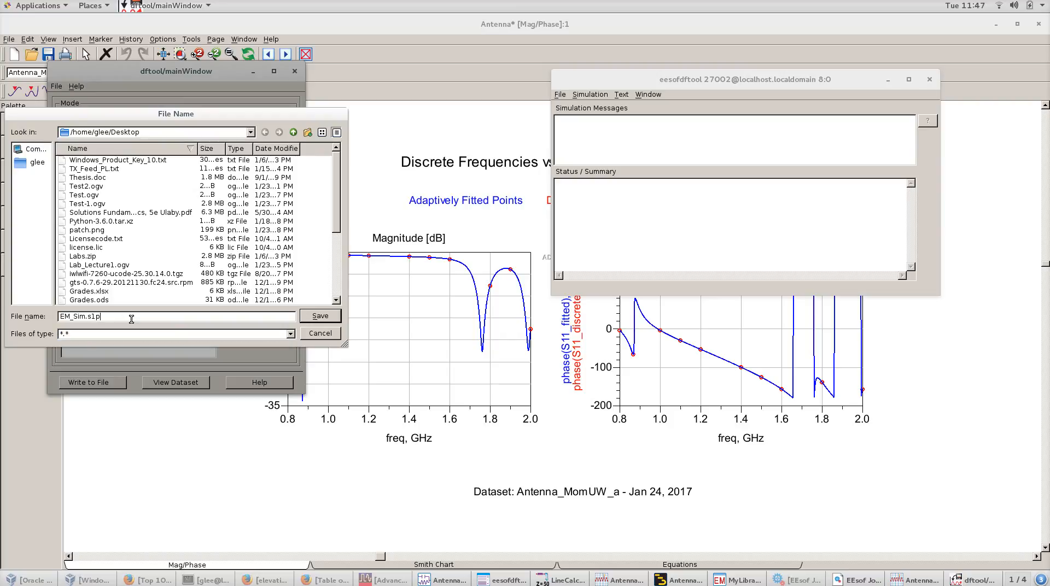
pyautogui.click(323, 317)
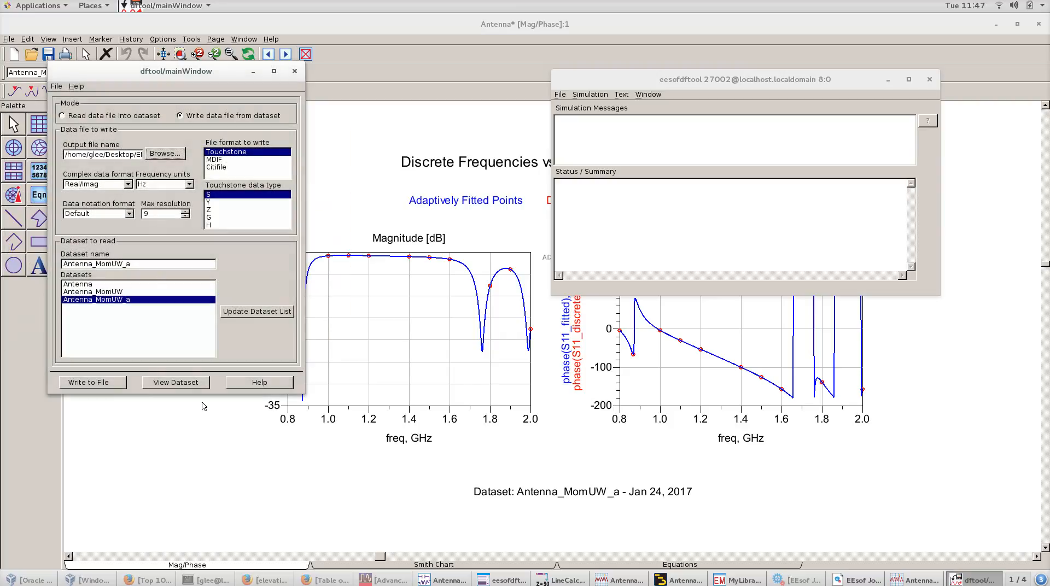
pyautogui.click(90, 383)
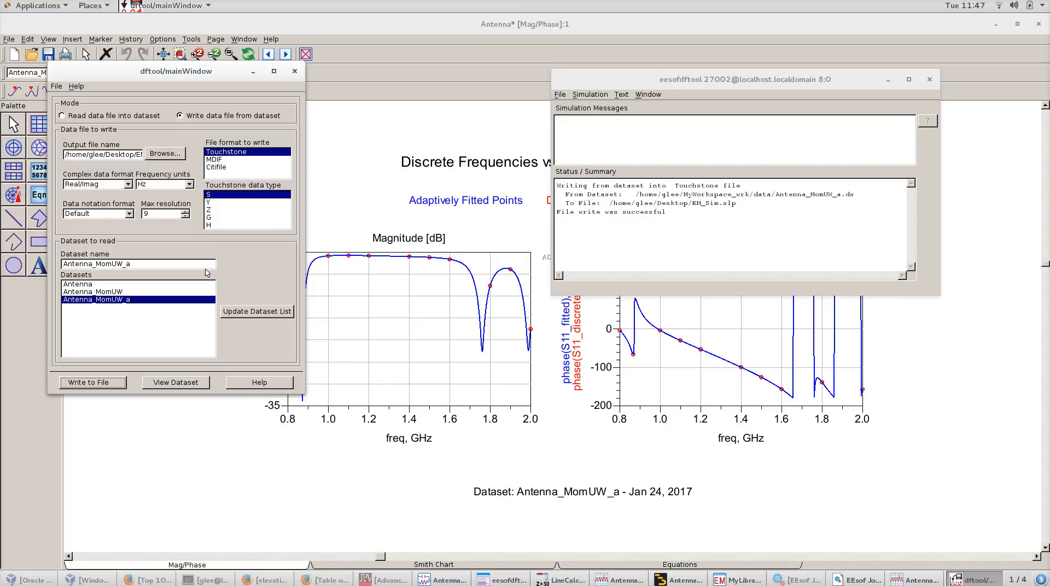
# In the Antenna schematic, place a copy of Term1 and its ground beside the original and remove the copy's stray wire.
pyautogui.click(251, 72)
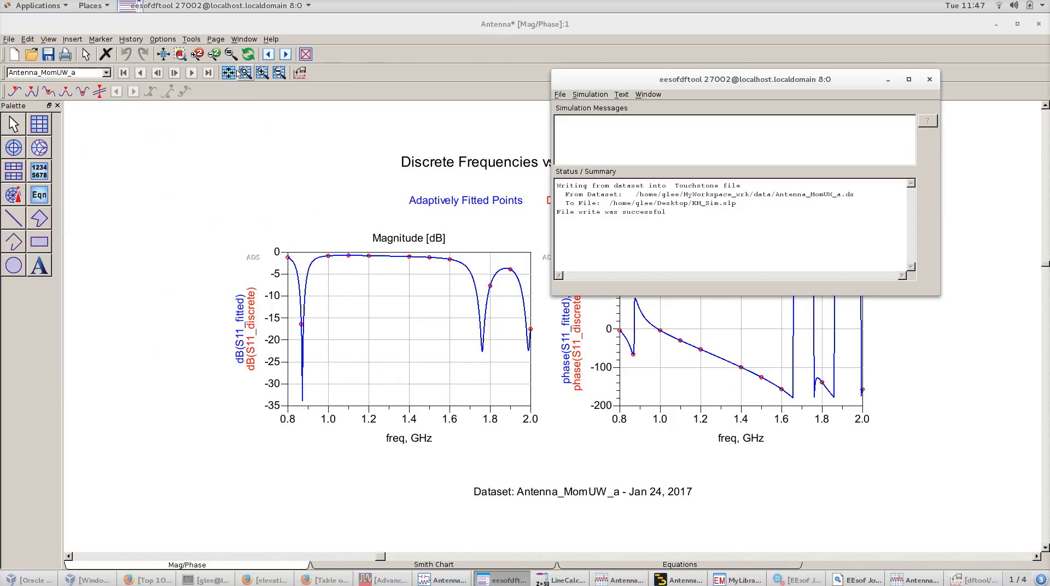
pyautogui.click(443, 580)
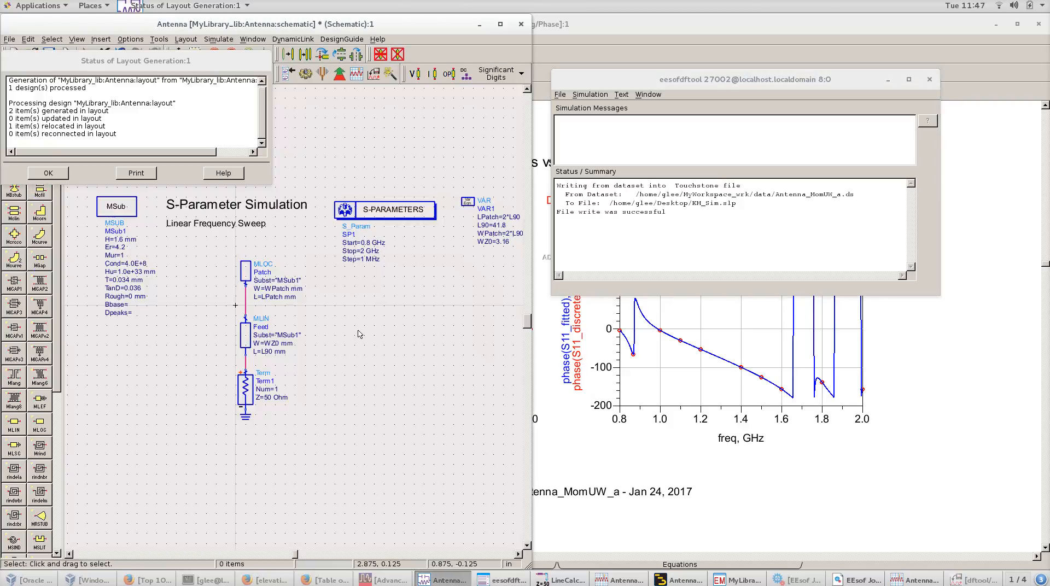
pyautogui.moveTo(236, 382); pyautogui.dragTo(285, 430)
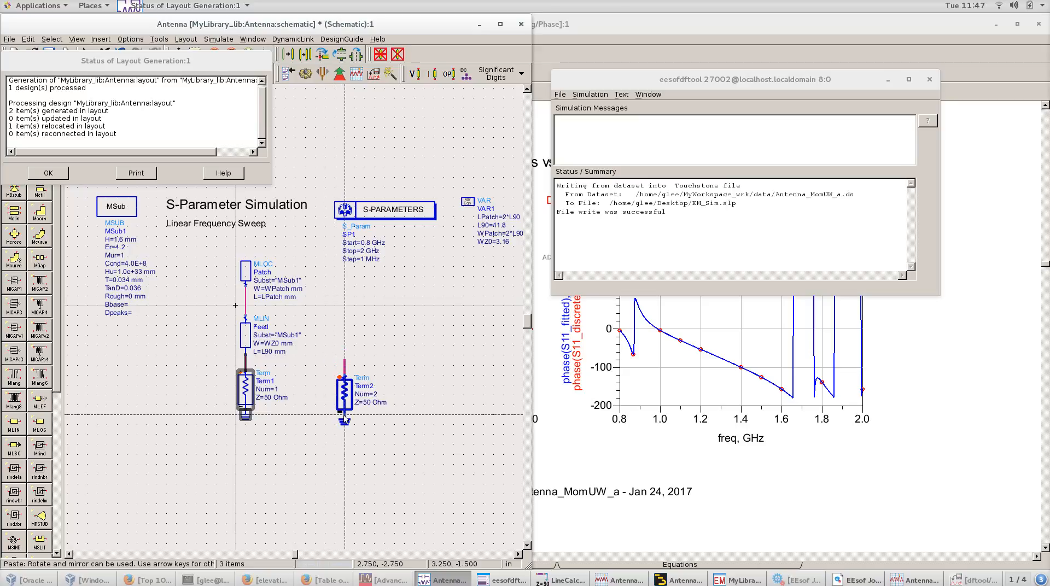
pyautogui.click(345, 410)
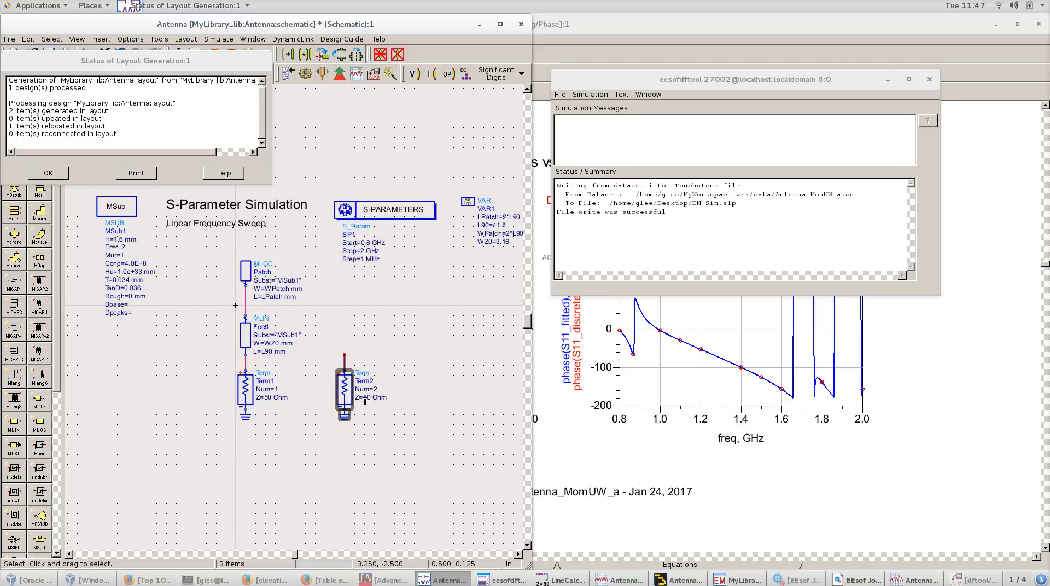
pyautogui.press('Escape')
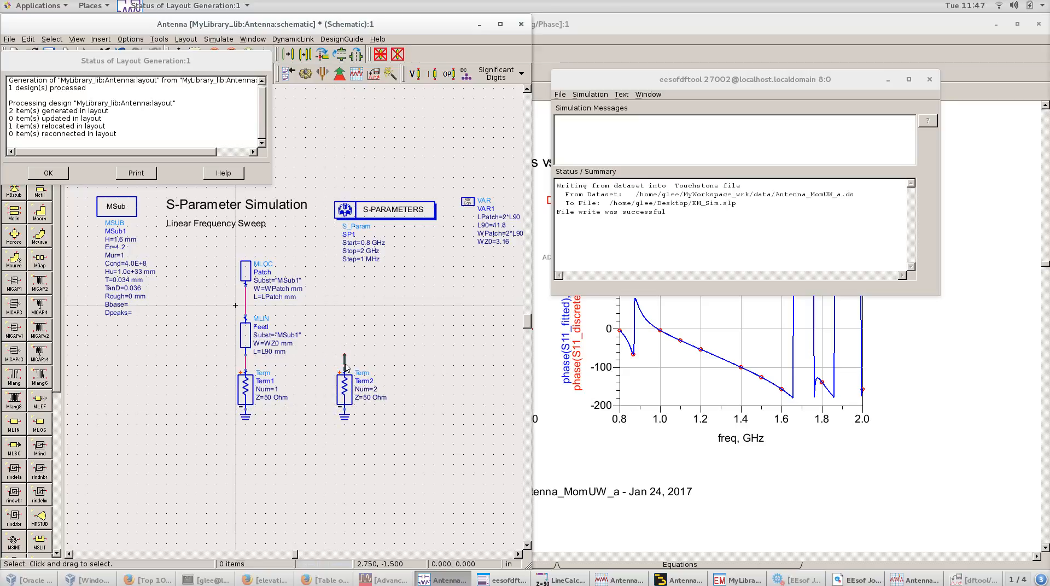
pyautogui.click(49, 173)
# Place an SnP S-parameter file component in the schematic, above and to the right of Term2.
pyautogui.click(56, 101)
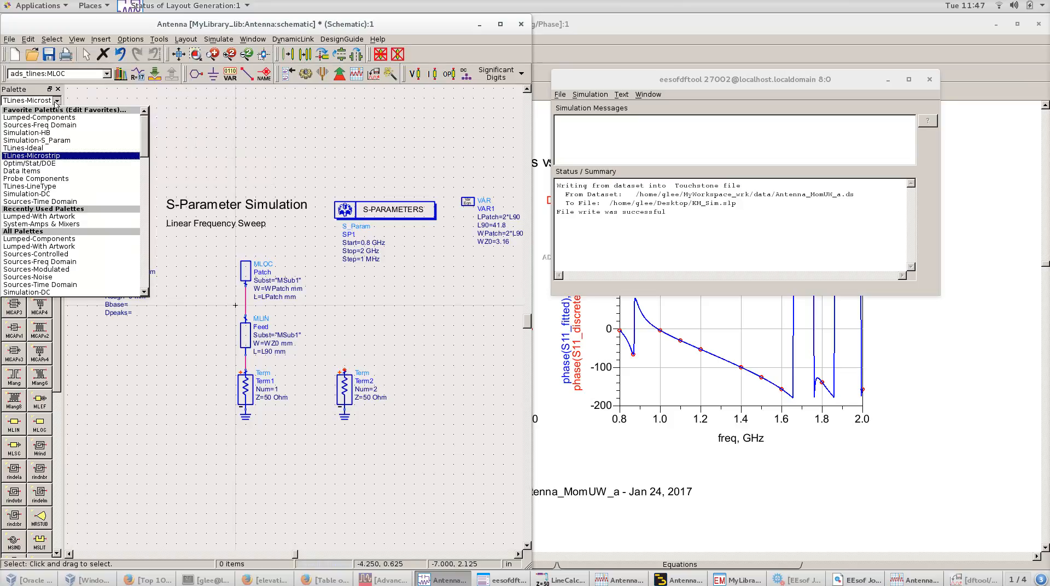
pyautogui.click(46, 172)
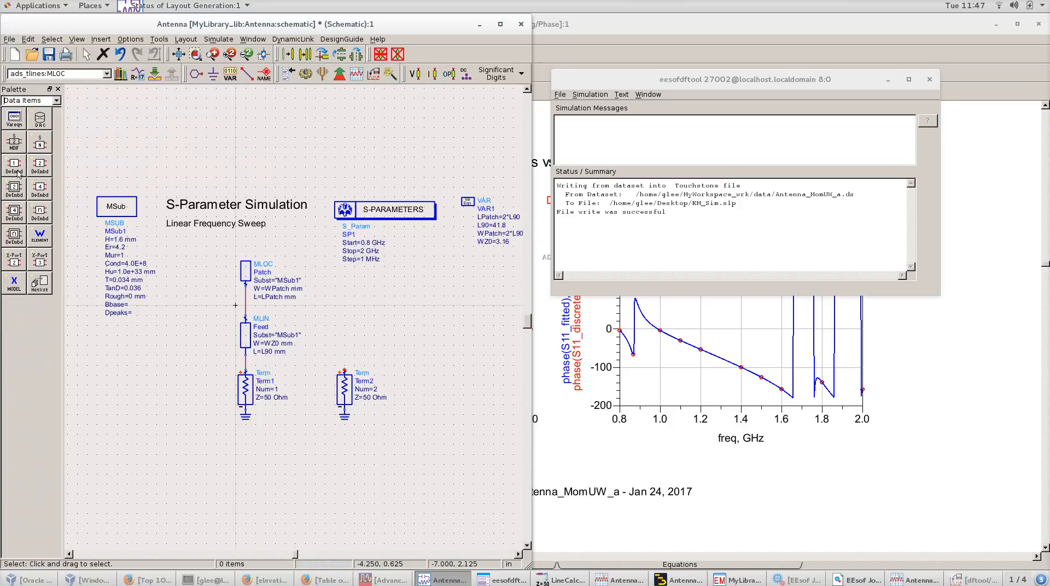
pyautogui.click(45, 140)
pyautogui.click(389, 350)
pyautogui.press('Escape')
# Assign the Touchstone file EM_Sim.s1p from the Desktop folder to the SnP1 component.
pyautogui.doubleClick(403, 350)
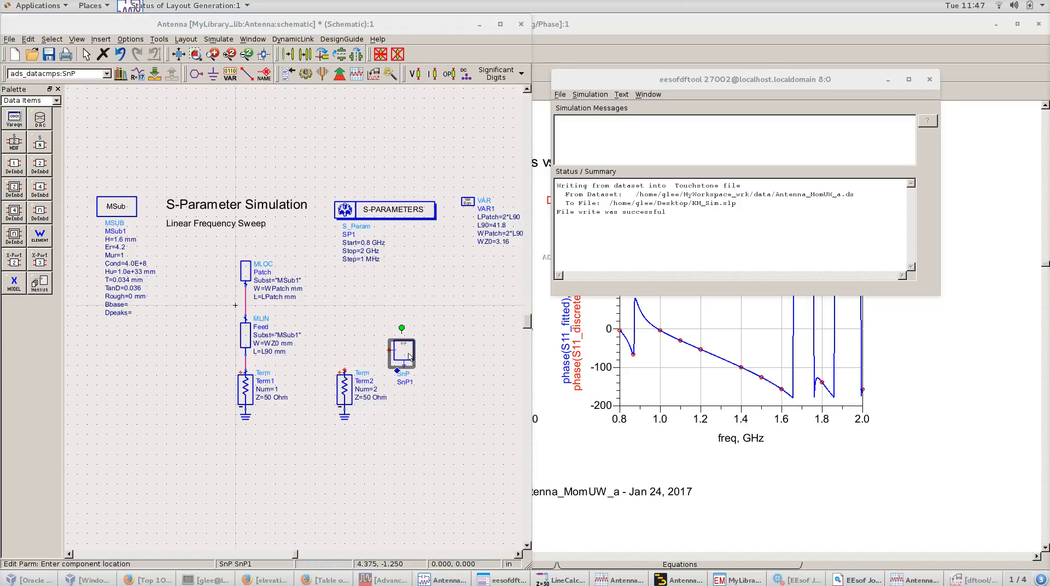
pyautogui.click(213, 151)
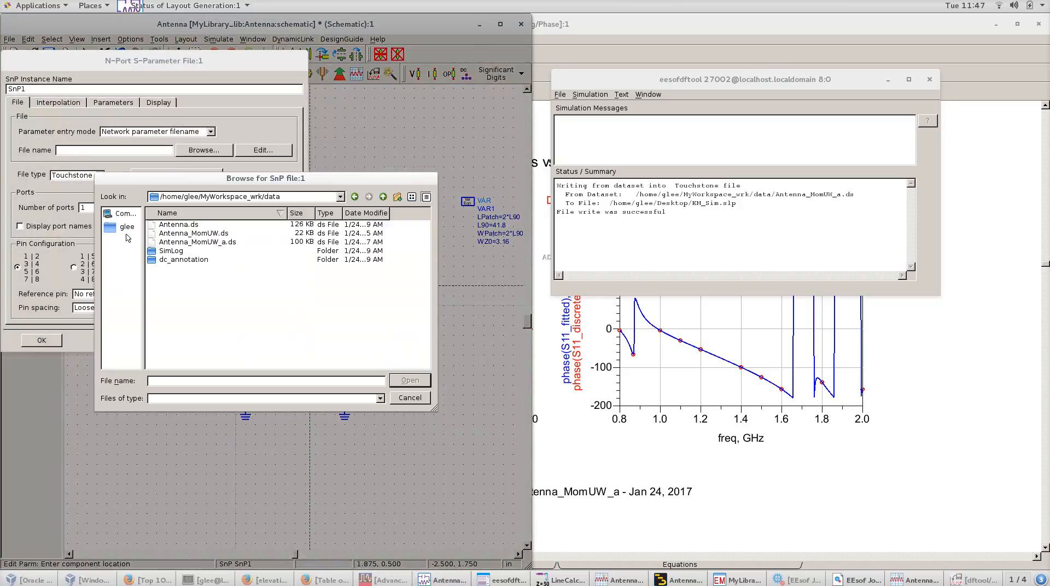
pyautogui.click(124, 230)
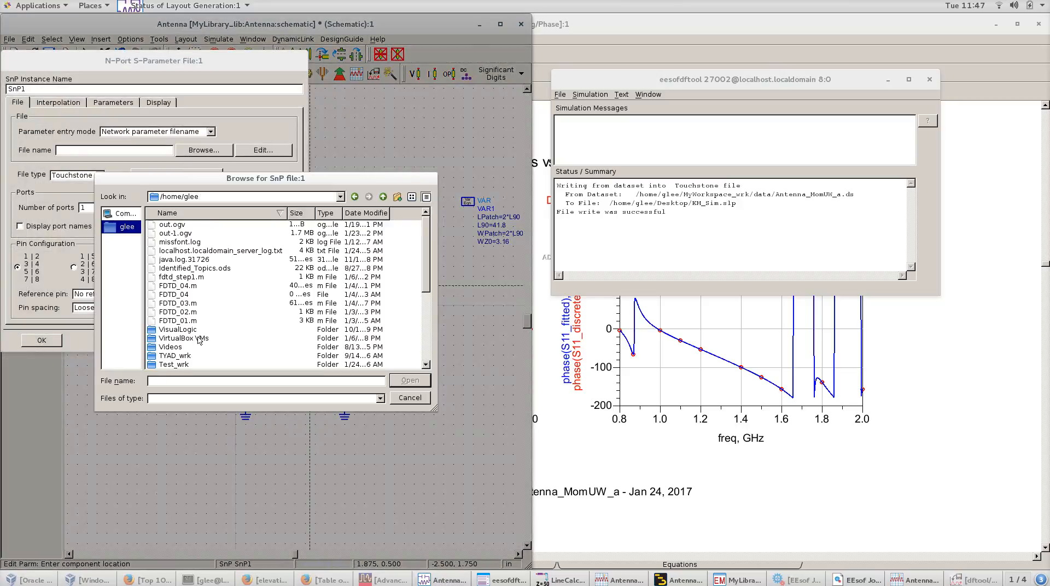
pyautogui.scroll(-5, 200, 342)
pyautogui.doubleClick(173, 356)
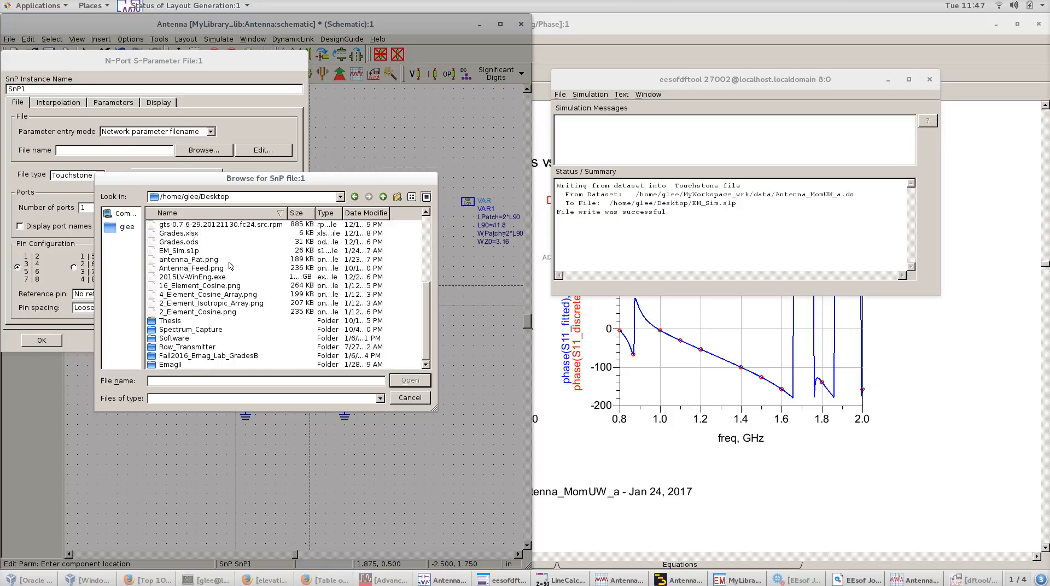
pyautogui.scroll(1, 218, 262)
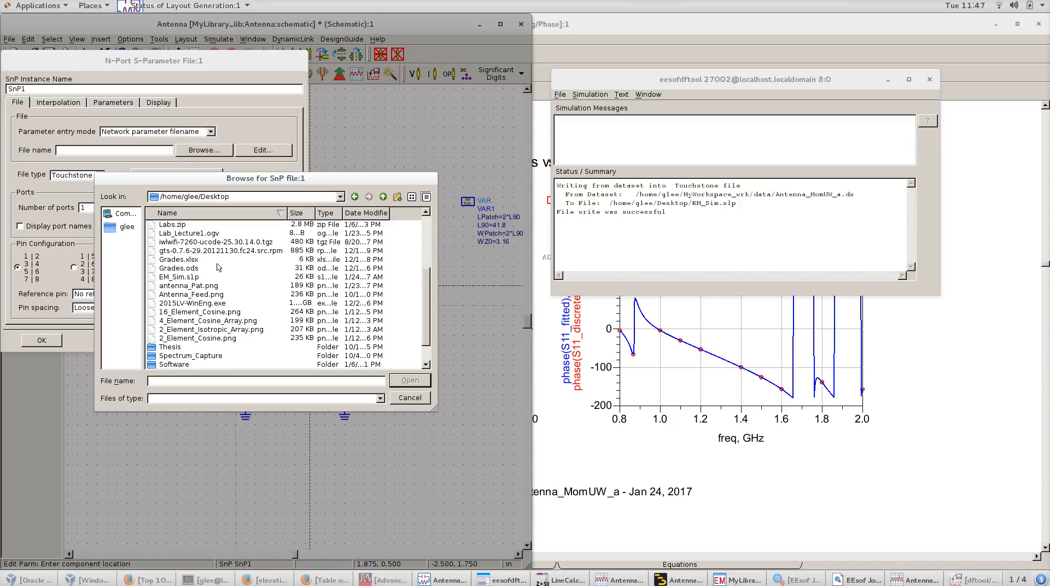
pyautogui.click(181, 278)
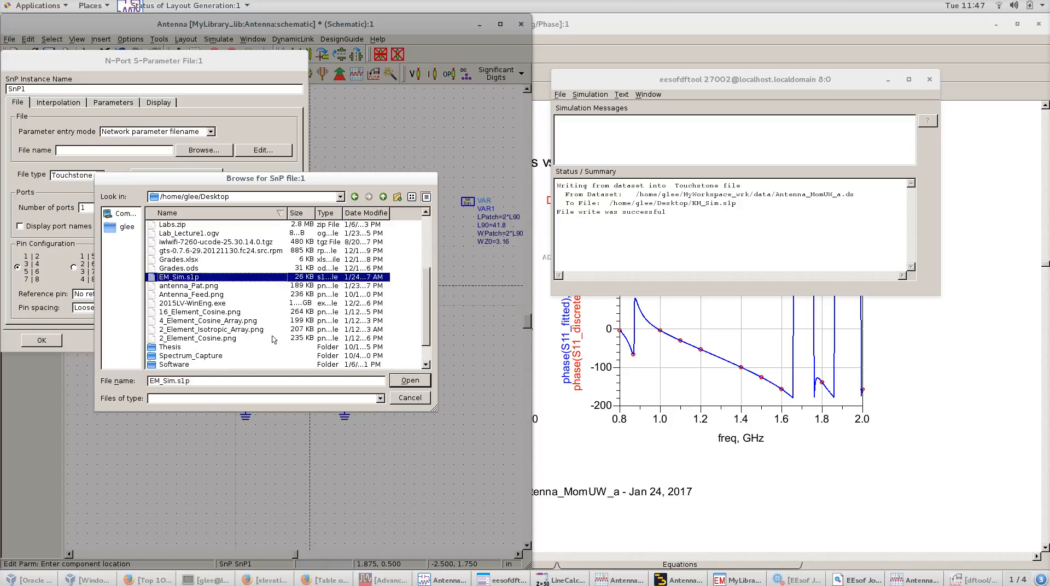
pyautogui.click(402, 380)
pyautogui.click(48, 344)
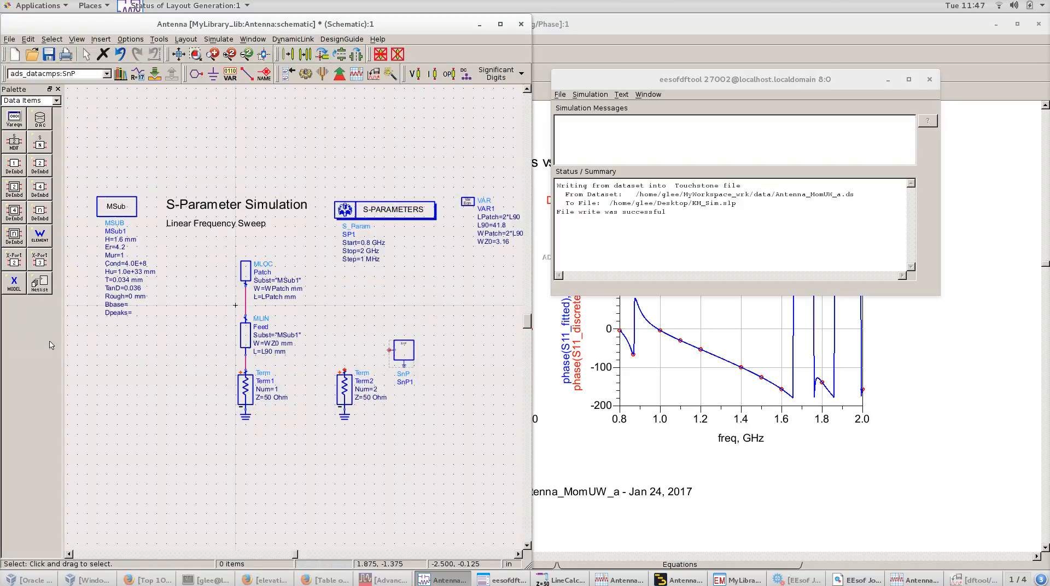
# Wire the upper terminal of Term2 to the input pin of SnP1.
pyautogui.click(248, 73)
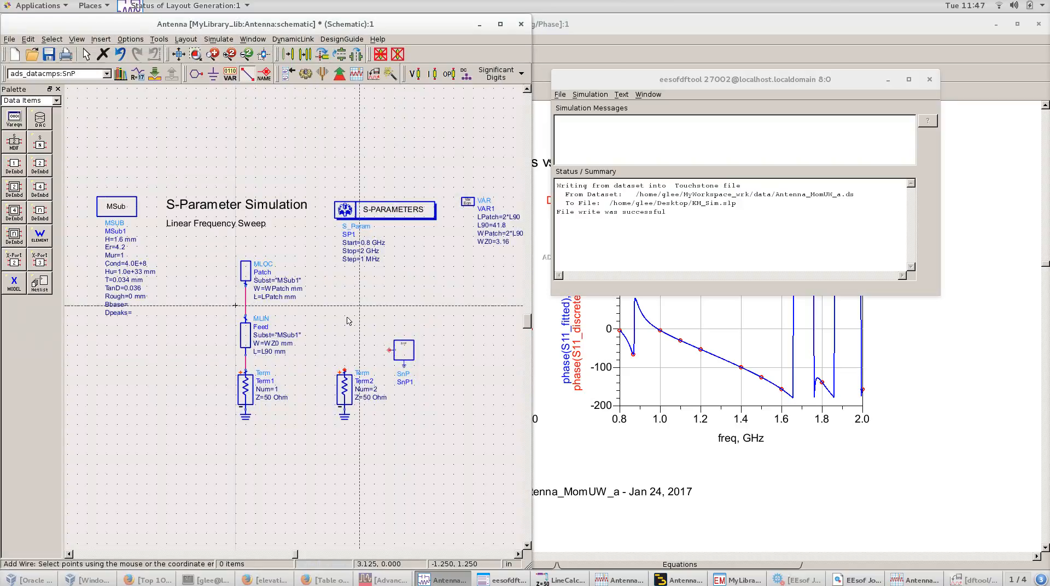
pyautogui.click(345, 370)
pyautogui.click(387, 351)
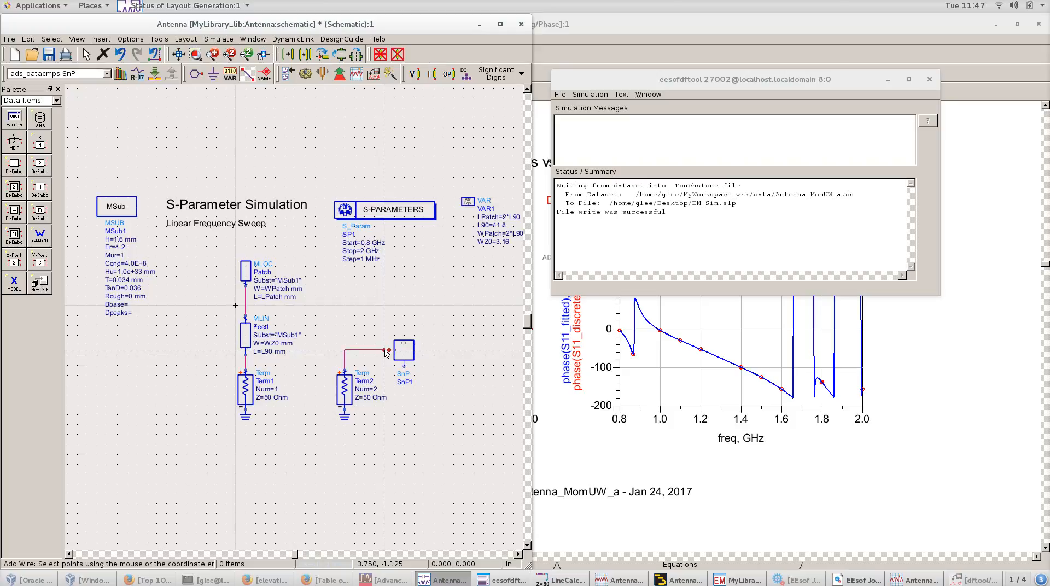
pyautogui.press('Escape')
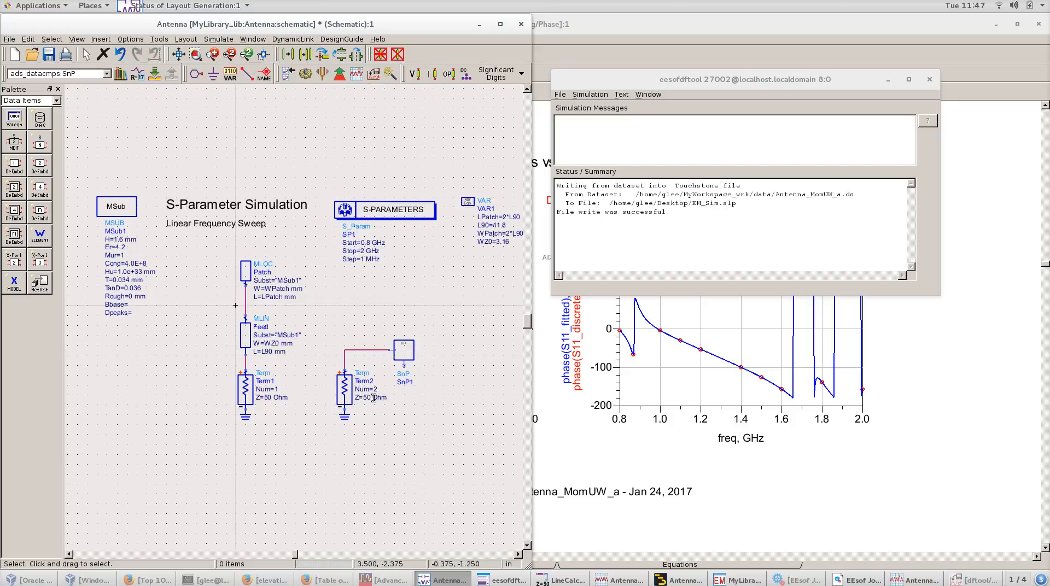
# Simulate the Antenna schematic and bring up page 1 of its data display with the S(1,1) plot.
pyautogui.click(304, 73)
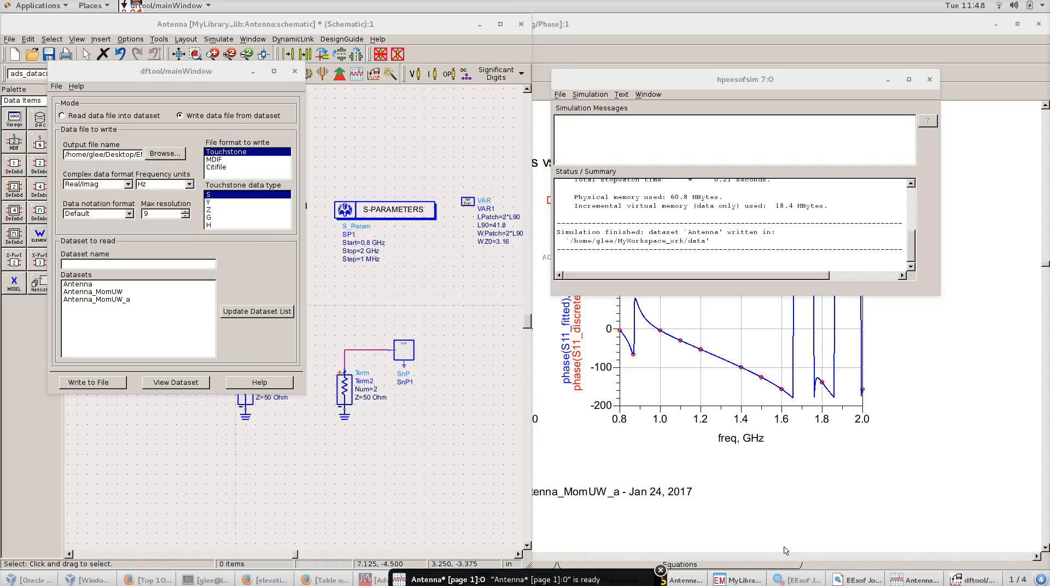
pyautogui.click(915, 580)
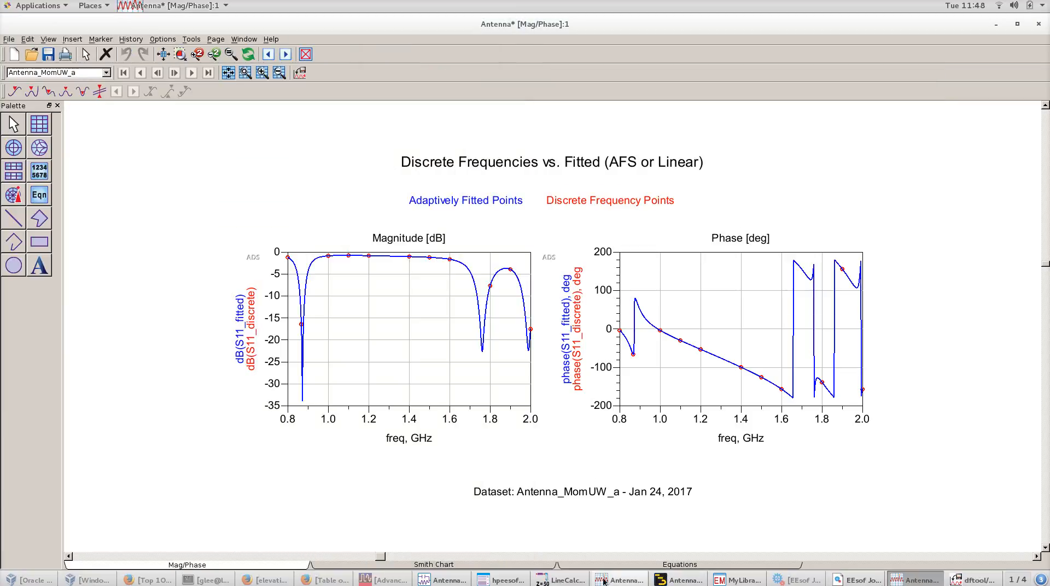
pyautogui.click(620, 581)
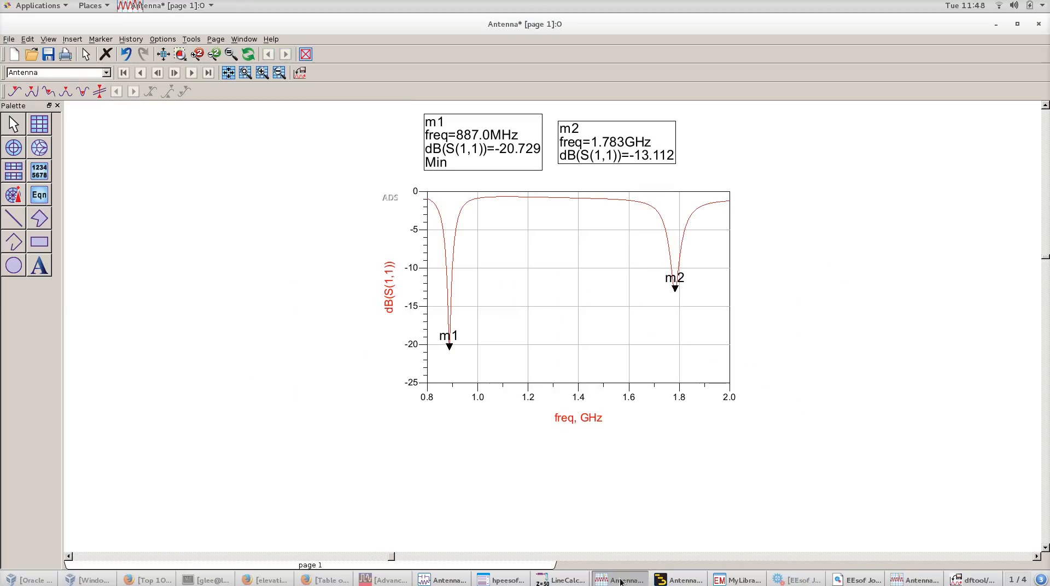
# Add the S(2,2) trace in dB to the S(1,1) plot.
pyautogui.doubleClick(534, 277)
pyautogui.click(401, 324)
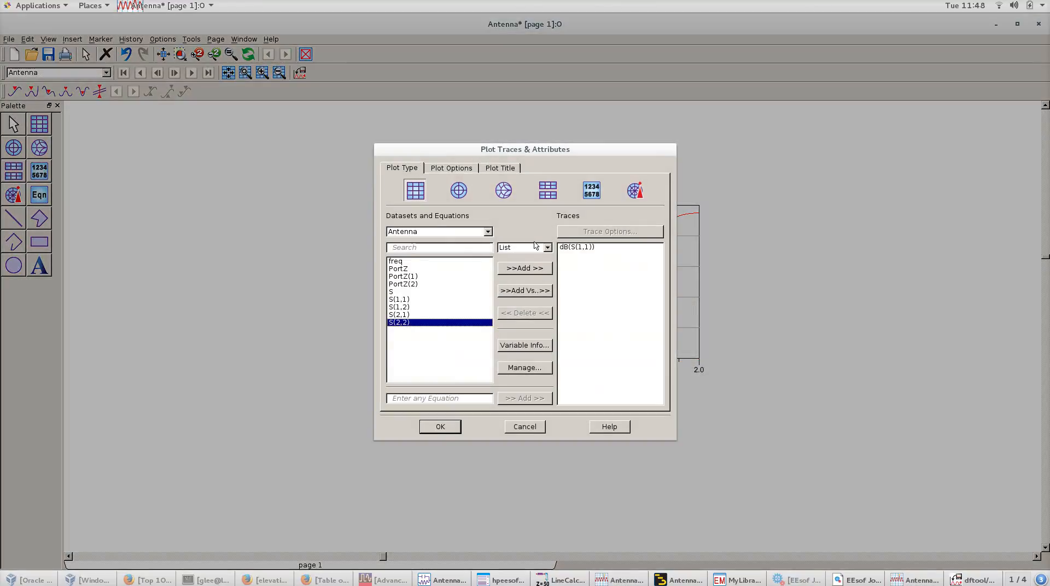
pyautogui.click(525, 268)
pyautogui.click(484, 357)
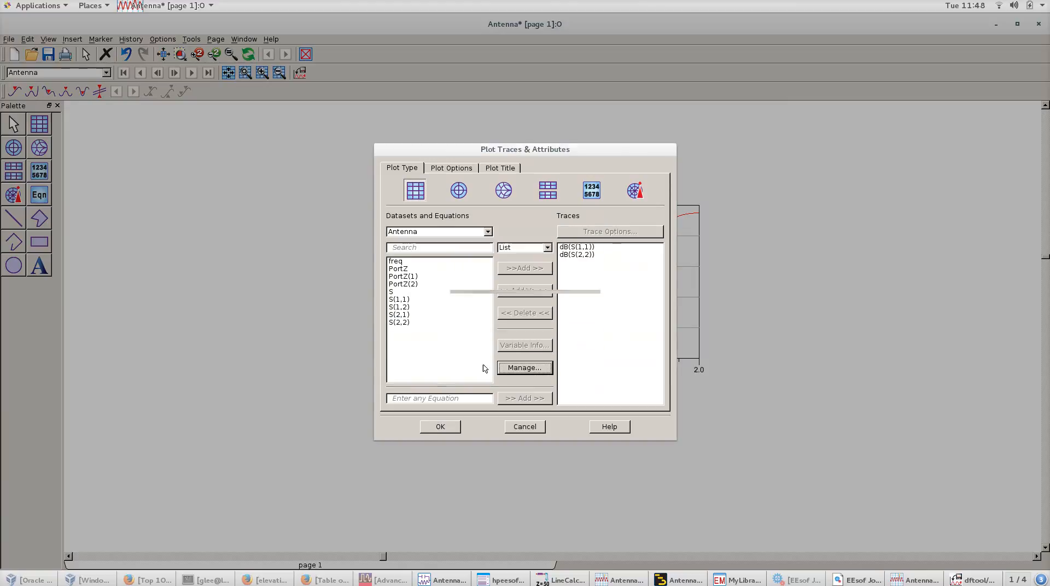
pyautogui.click(447, 427)
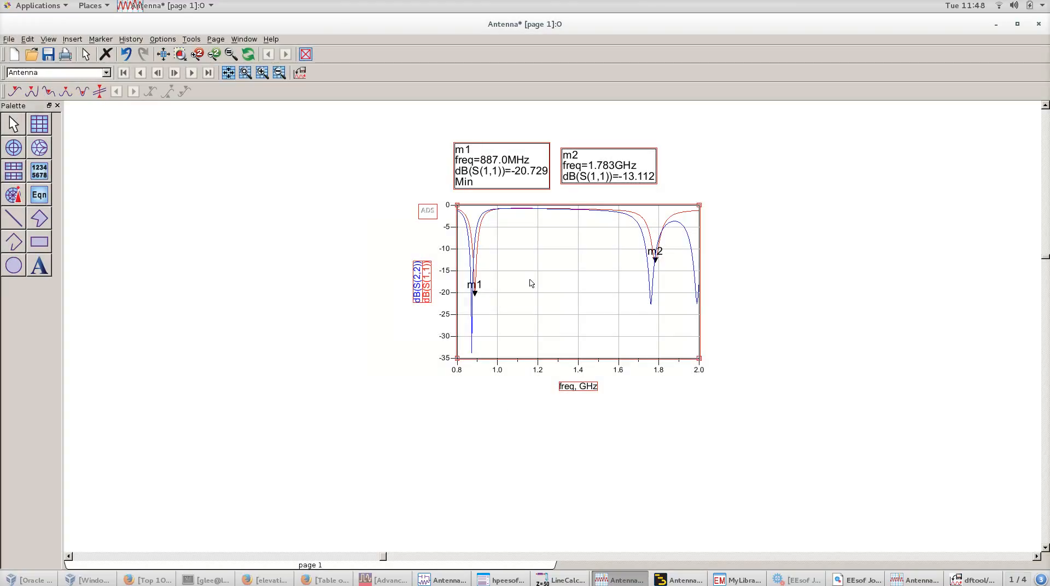
# Place a minimum marker on the dB(S(2,2)) trace's first dip and a standard marker on its dip at about 1.762 GHz.
pyautogui.scroll(1, 530, 288)
pyautogui.scroll(2, 636, 254)
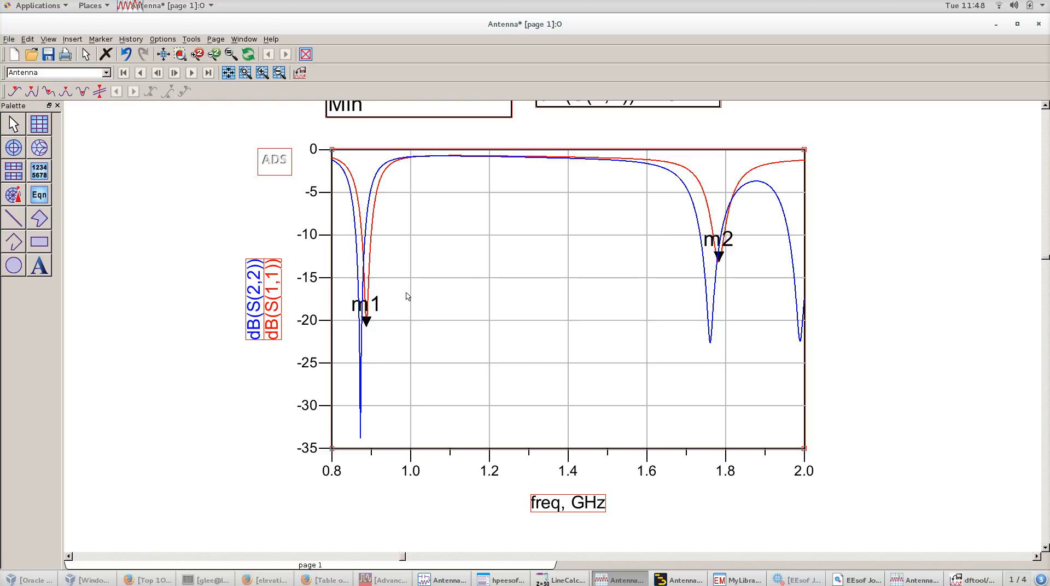
pyautogui.scroll(-2, 406, 299)
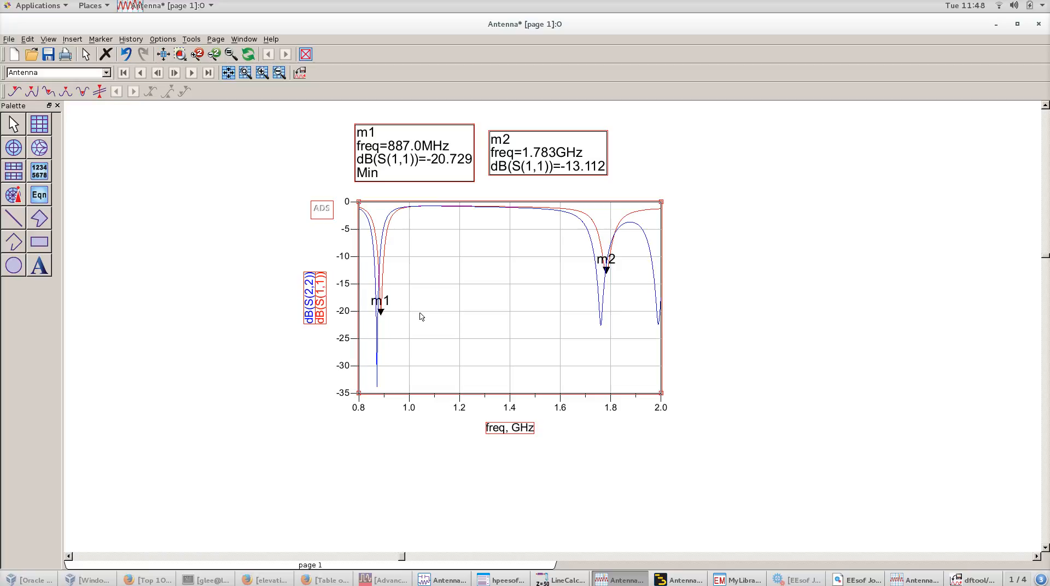
pyautogui.click(761, 255)
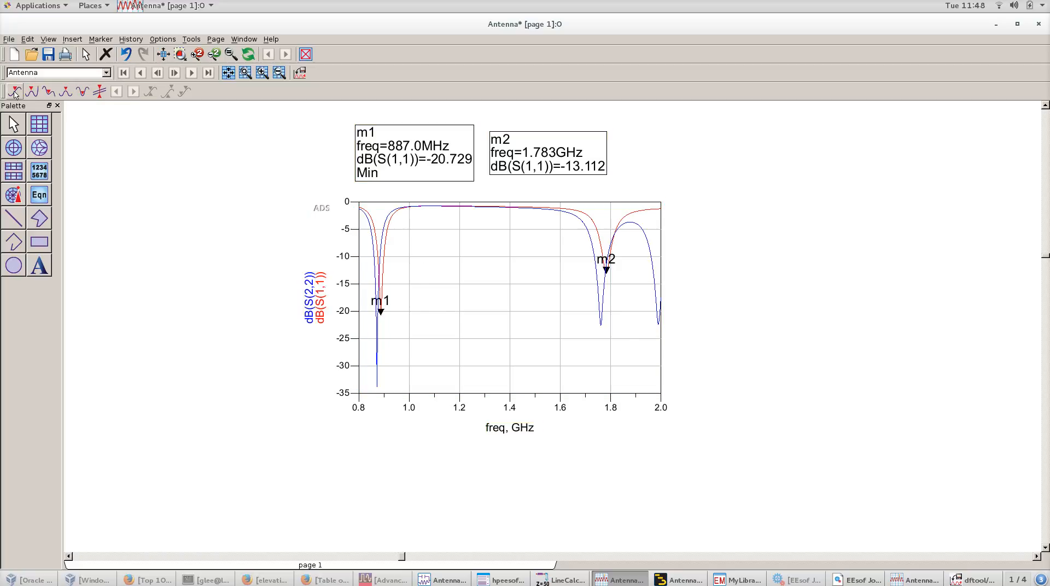
pyautogui.click(83, 91)
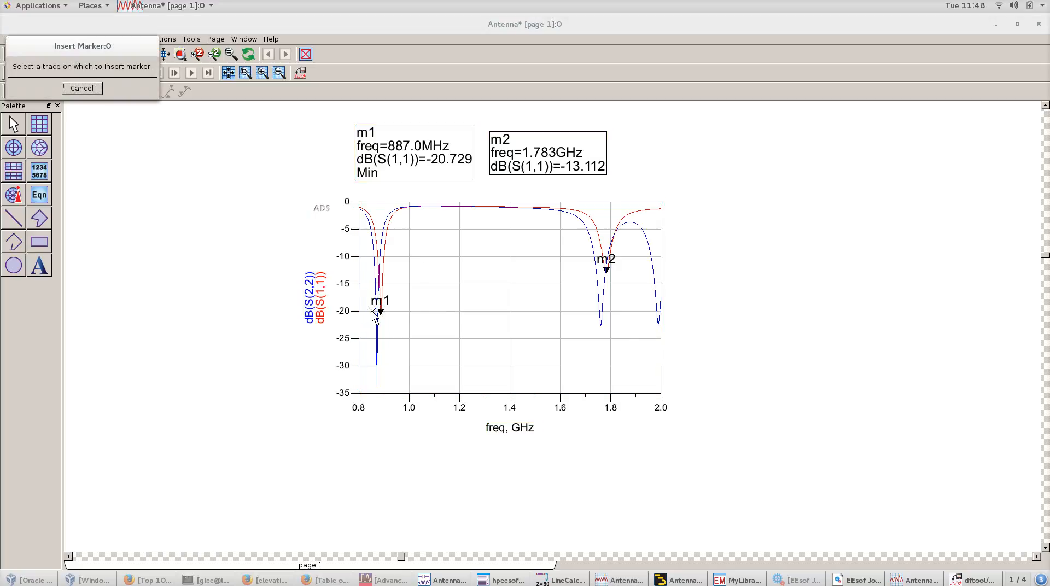
pyautogui.click(379, 346)
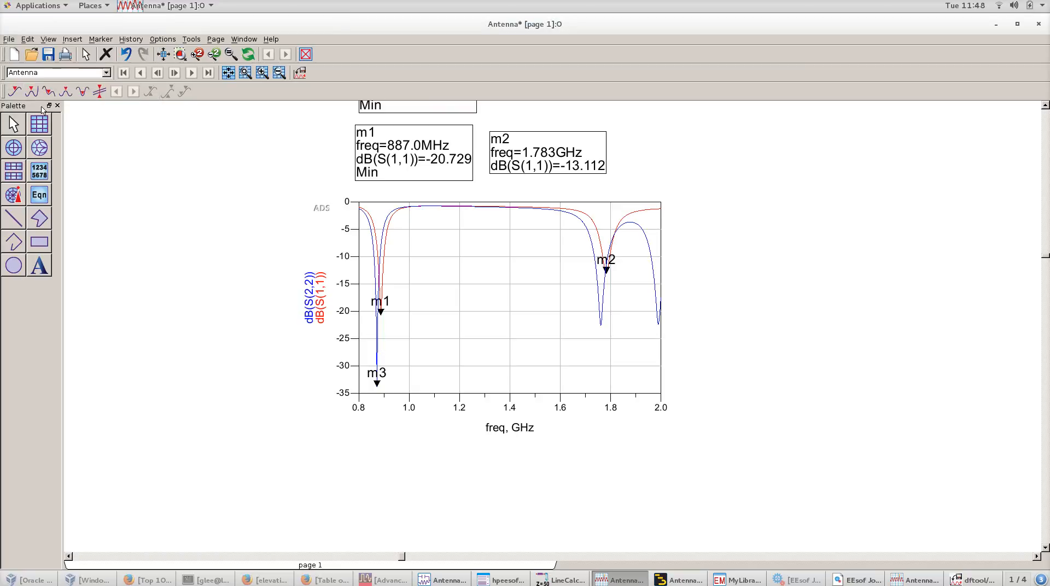
pyautogui.click(18, 91)
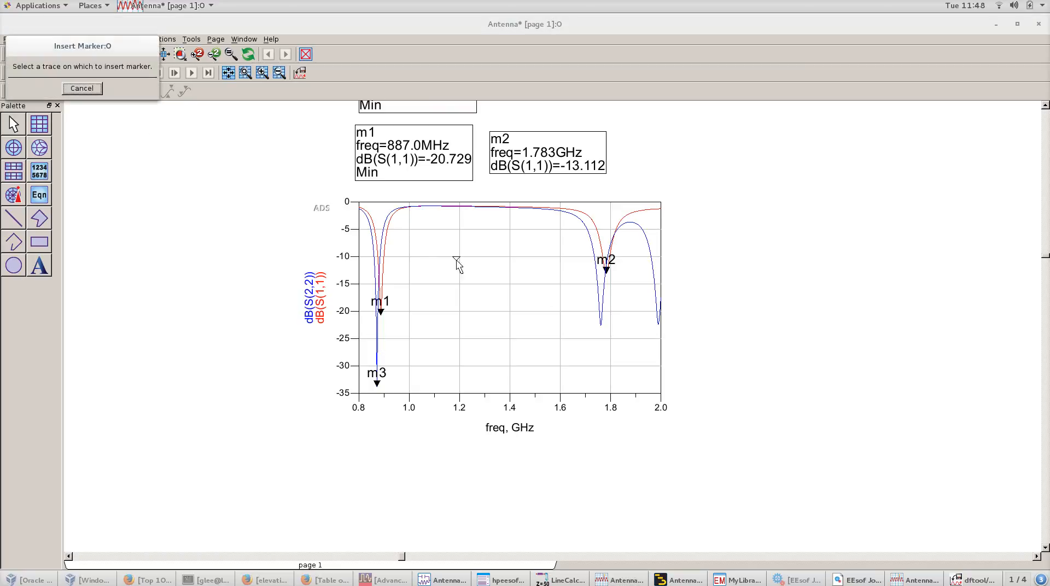
pyautogui.click(604, 328)
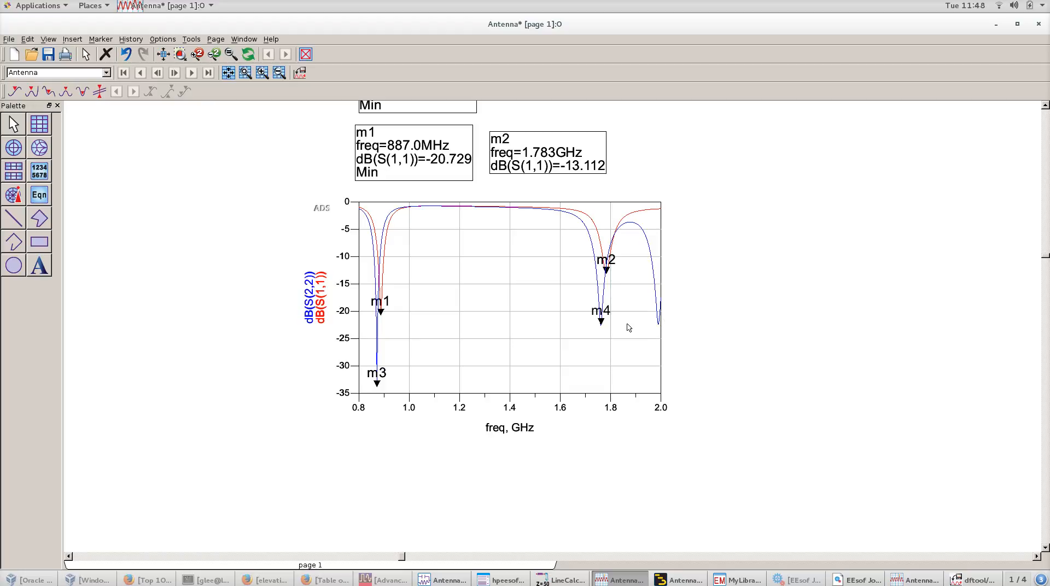
pyautogui.scroll(-1, 618, 281)
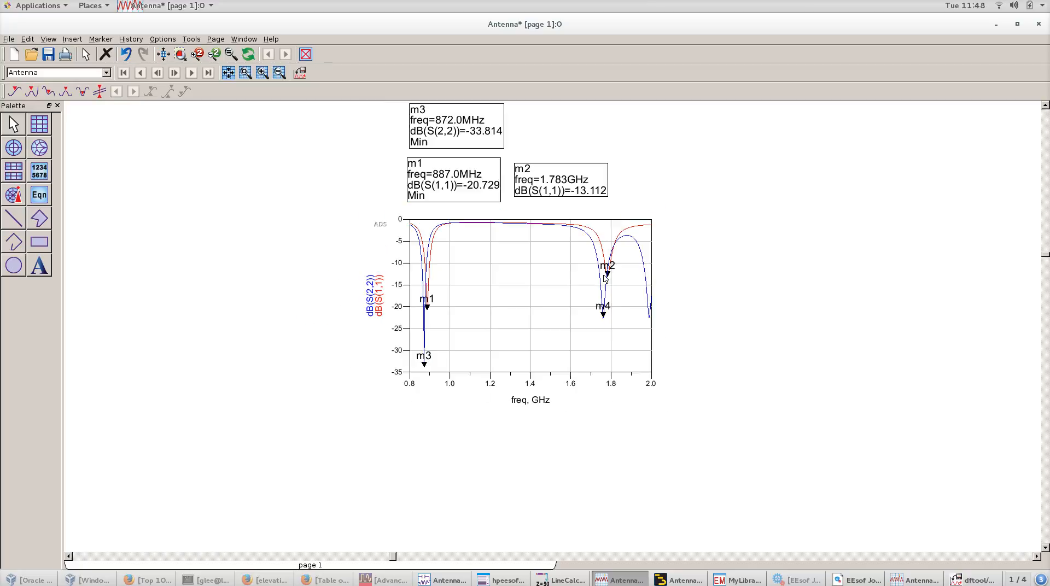
pyautogui.scroll(-1, 481, 293)
pyautogui.scroll(1, 513, 115)
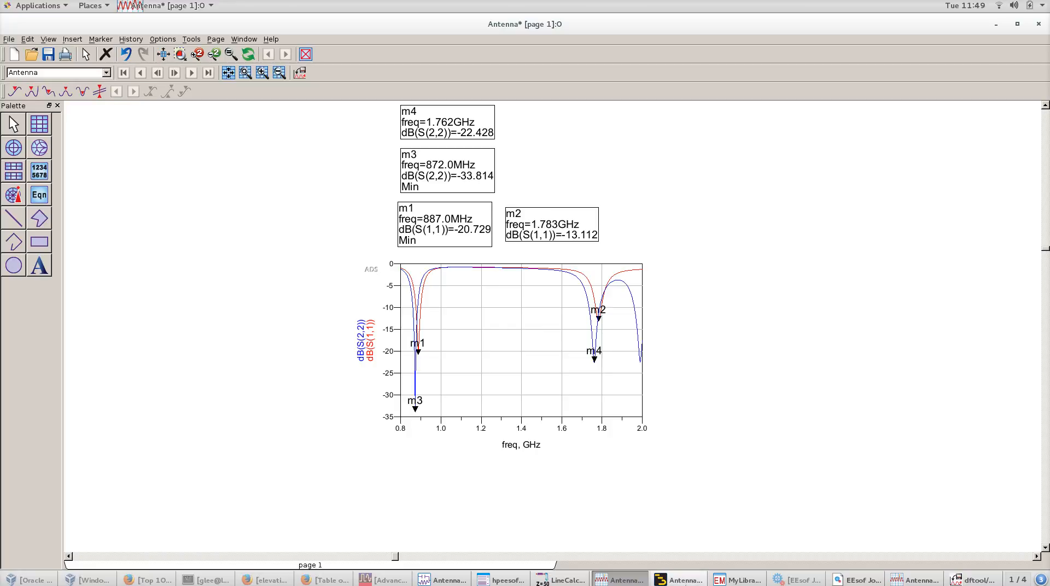
# Switch to the Antenna layout, launch the Momentum far-field post-processing and view the 3D radiation pattern from several angles.
pyautogui.click(680, 581)
pyautogui.scroll(-2, 499, 225)
pyautogui.scroll(3, 477, 316)
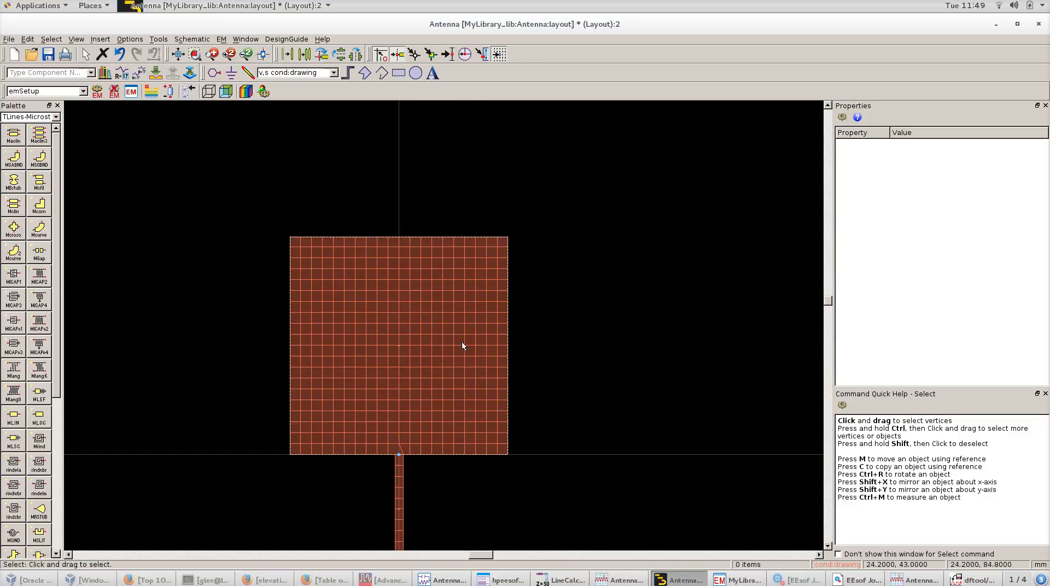
pyautogui.scroll(-1, 298, 270)
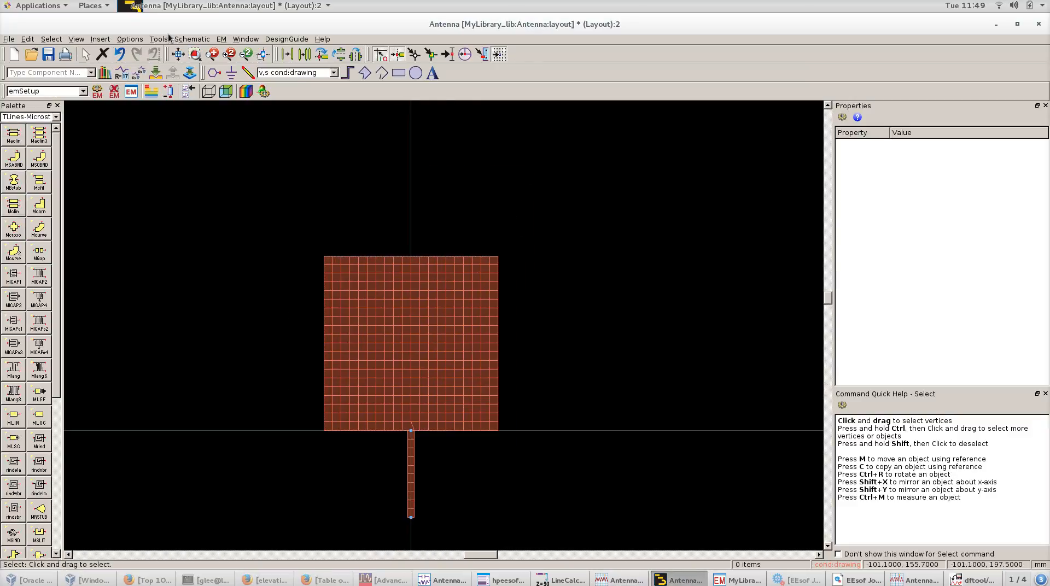
pyautogui.click(222, 40)
pyautogui.moveTo(304, 211)
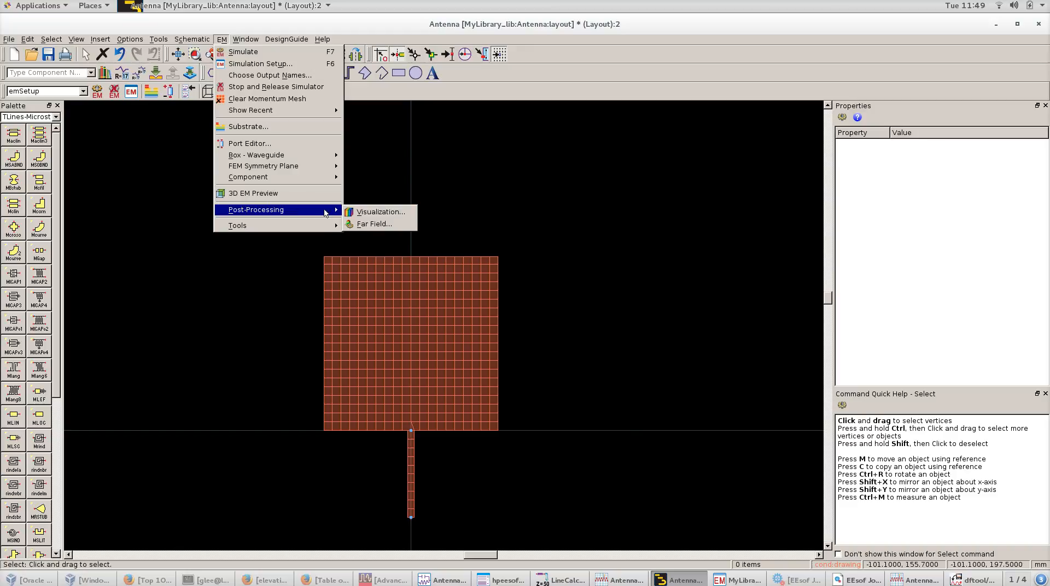
pyautogui.click(362, 224)
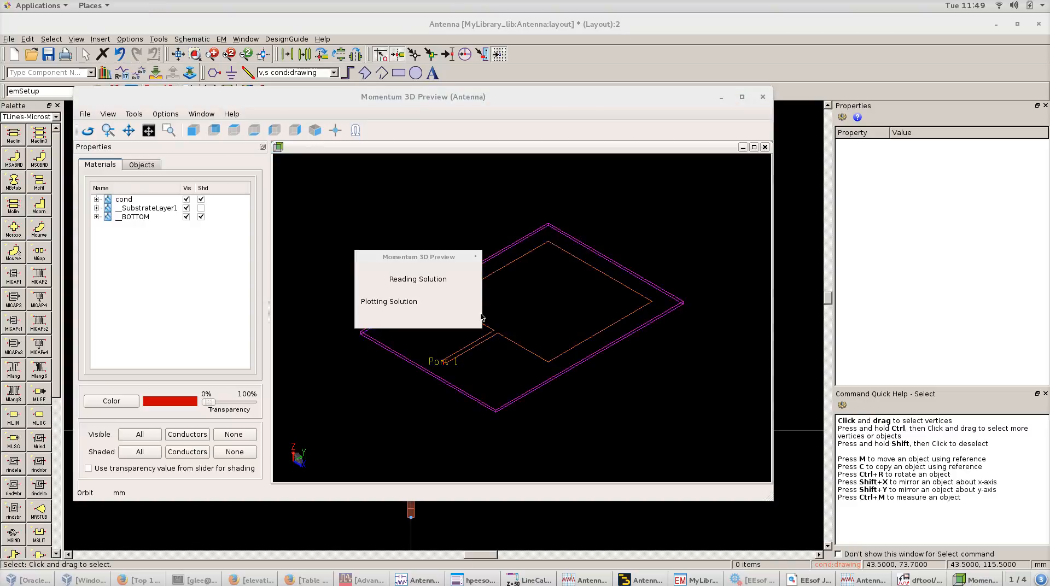
pyautogui.moveTo(617, 297); pyautogui.dragTo(691, 417)
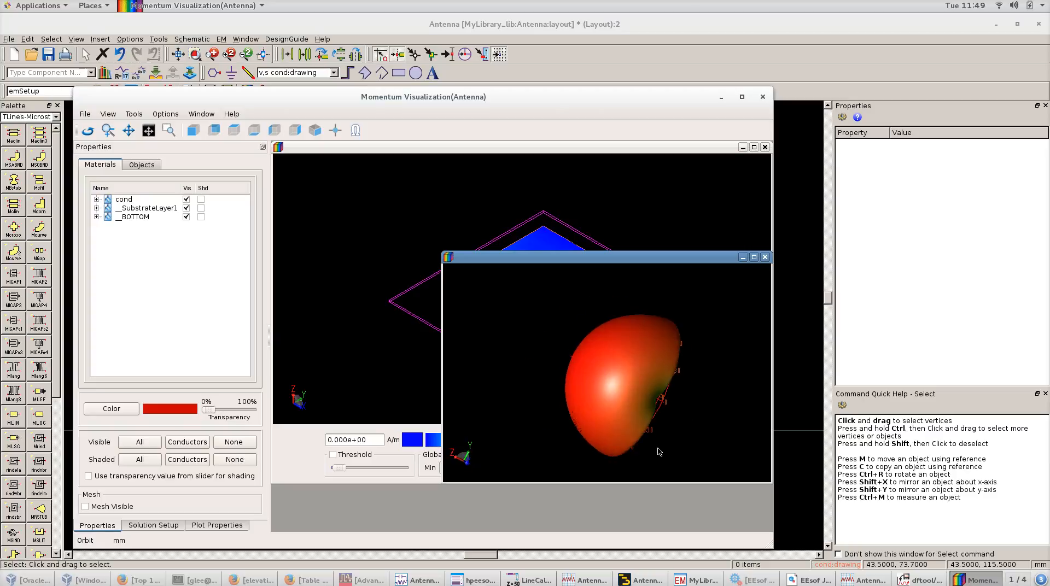
pyautogui.moveTo(615, 356); pyautogui.dragTo(574, 382)
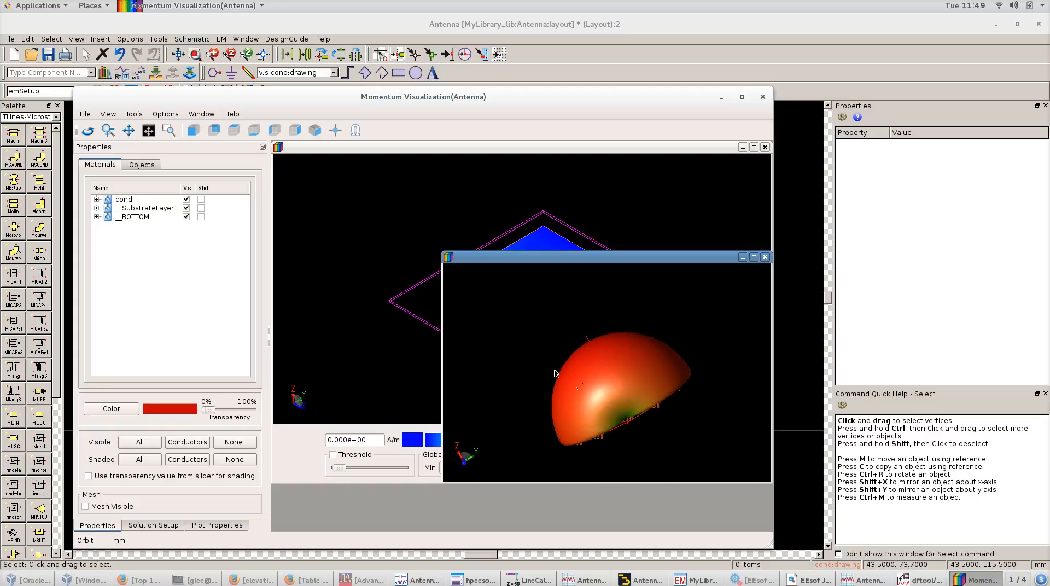
# In the current-density plot's solution setup, select the 8.666667e+08 Hz frequency for Port 1.
pyautogui.click(303, 331)
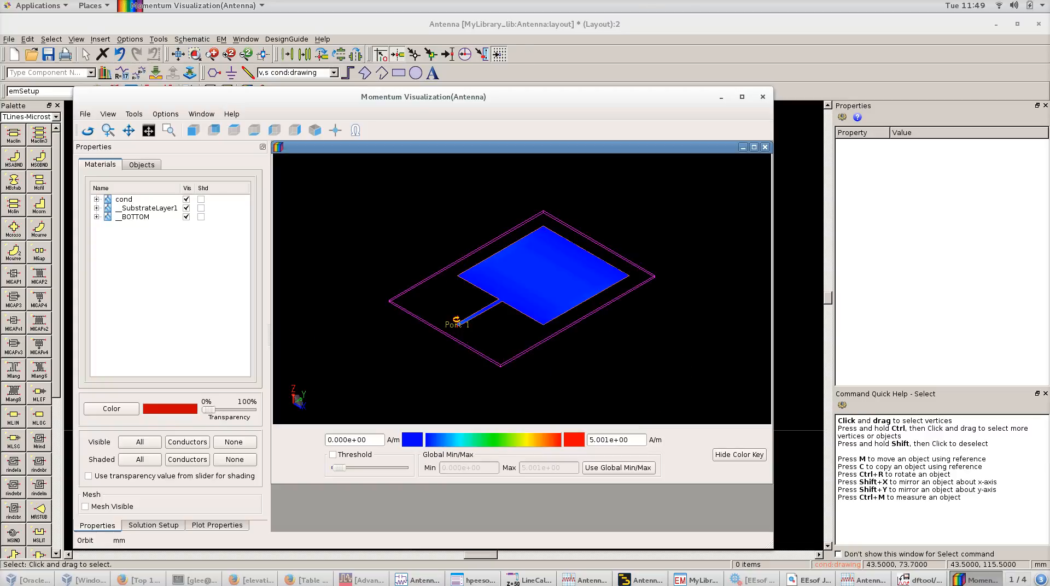
pyautogui.click(159, 526)
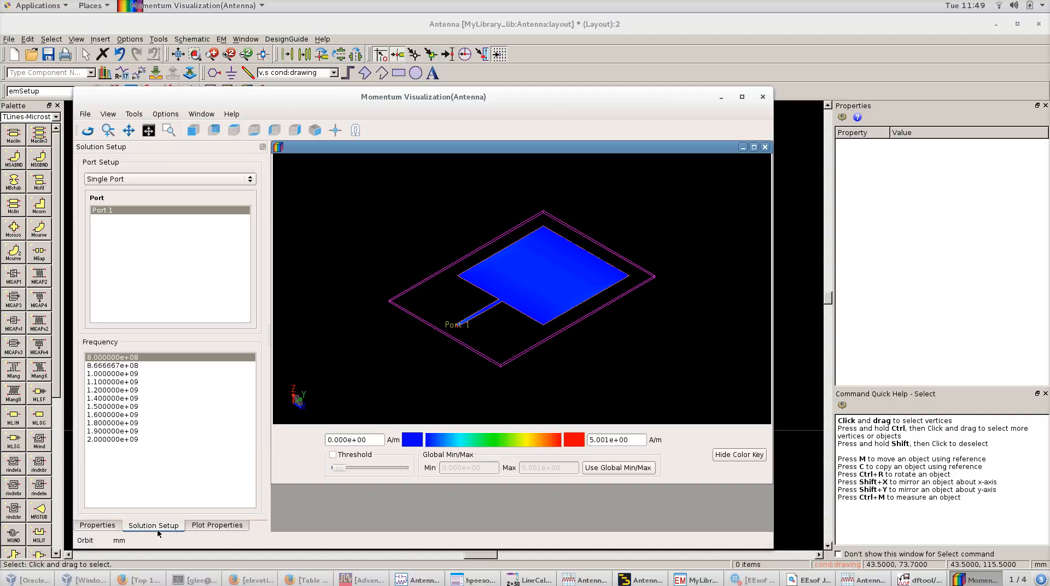
pyautogui.click(98, 365)
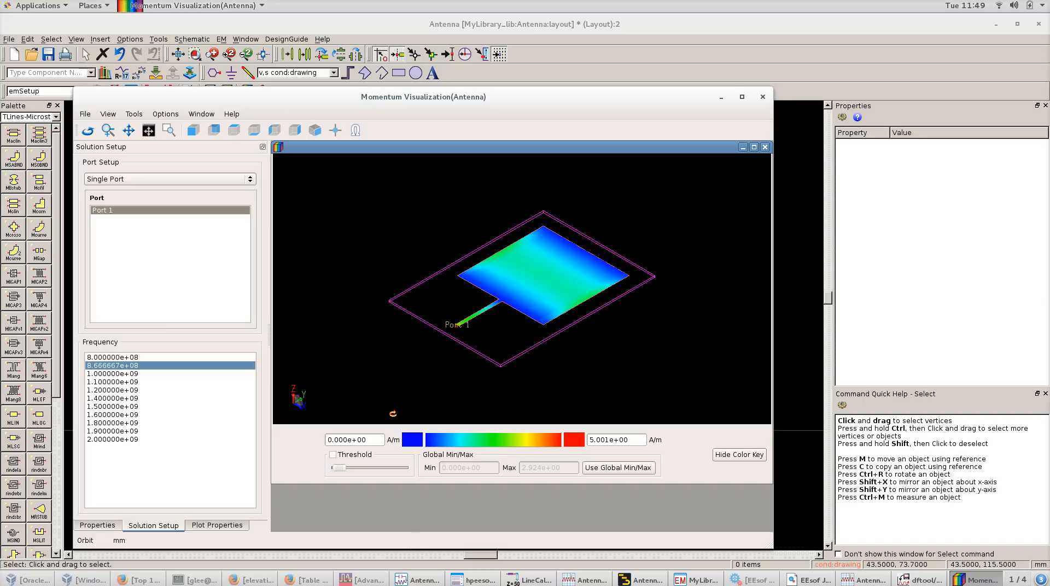
# Rearrange the plot windows so the far-field pattern sits above the current-density plot, and rotate the pattern.
pyautogui.moveTo(446, 149); pyautogui.dragTo(444, 283)
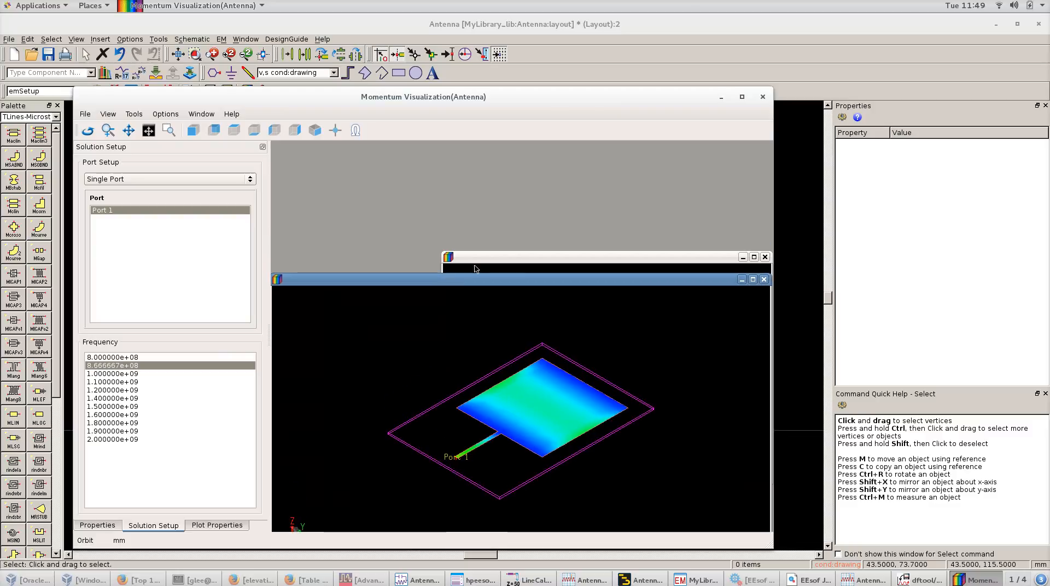
pyautogui.click(491, 259)
pyautogui.moveTo(501, 262); pyautogui.dragTo(509, 152)
pyautogui.moveTo(612, 248); pyautogui.dragTo(607, 224)
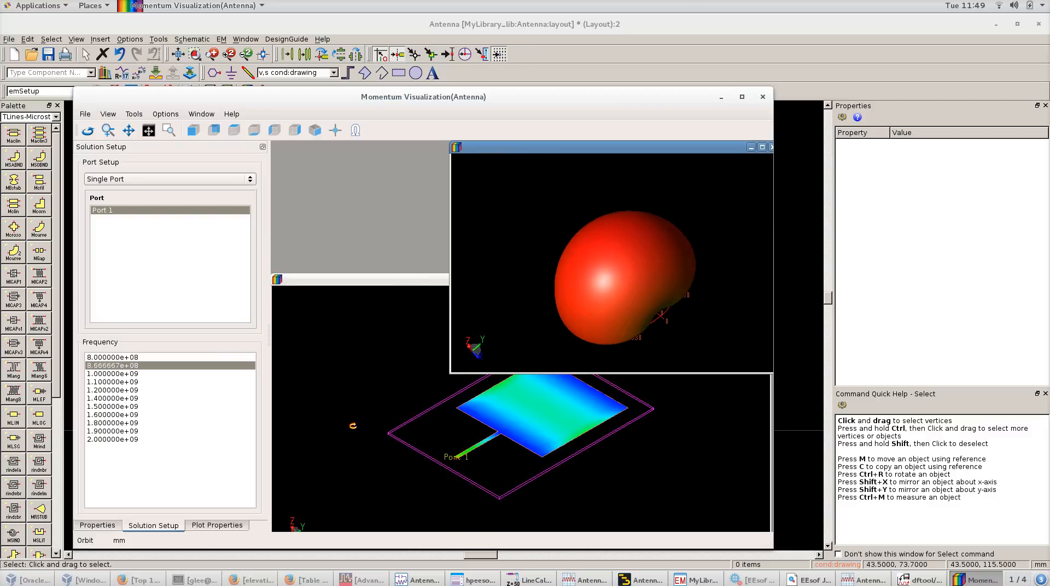
# Display the antenna parameters for the far field and place their window beside the visualization.
pyautogui.click(228, 527)
pyautogui.click(205, 293)
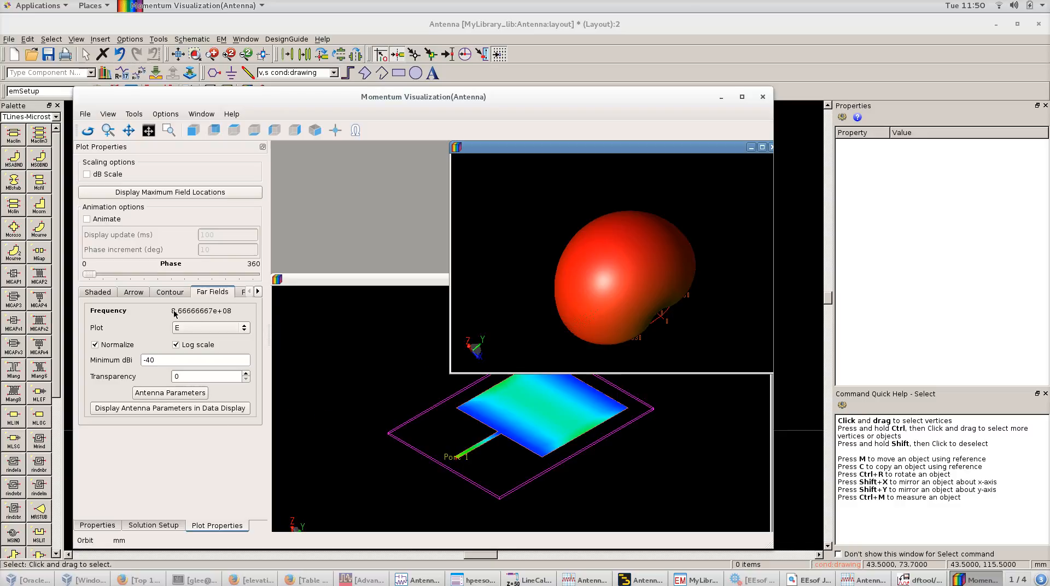
pyautogui.click(143, 292)
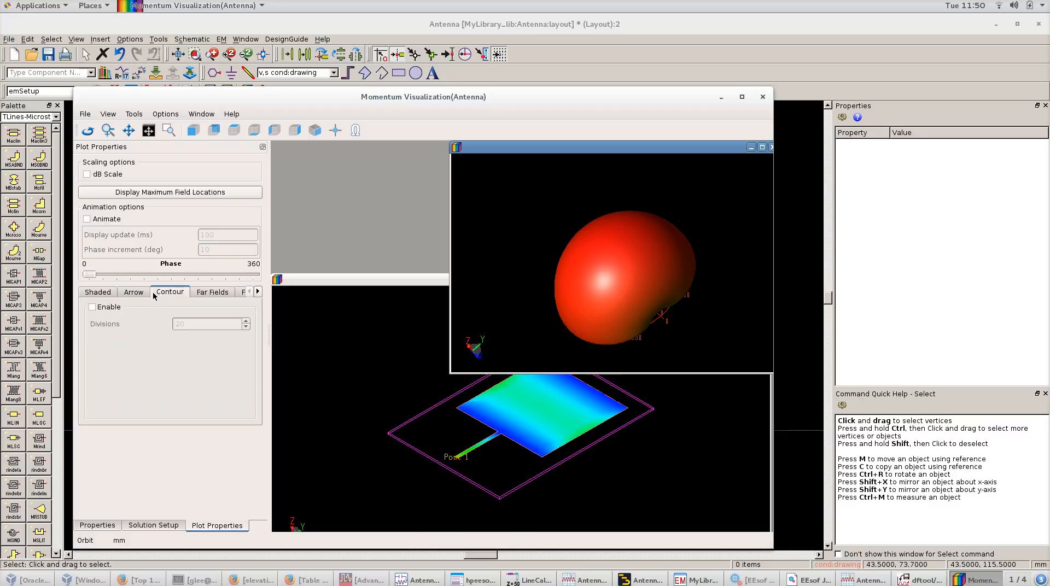
pyautogui.click(206, 294)
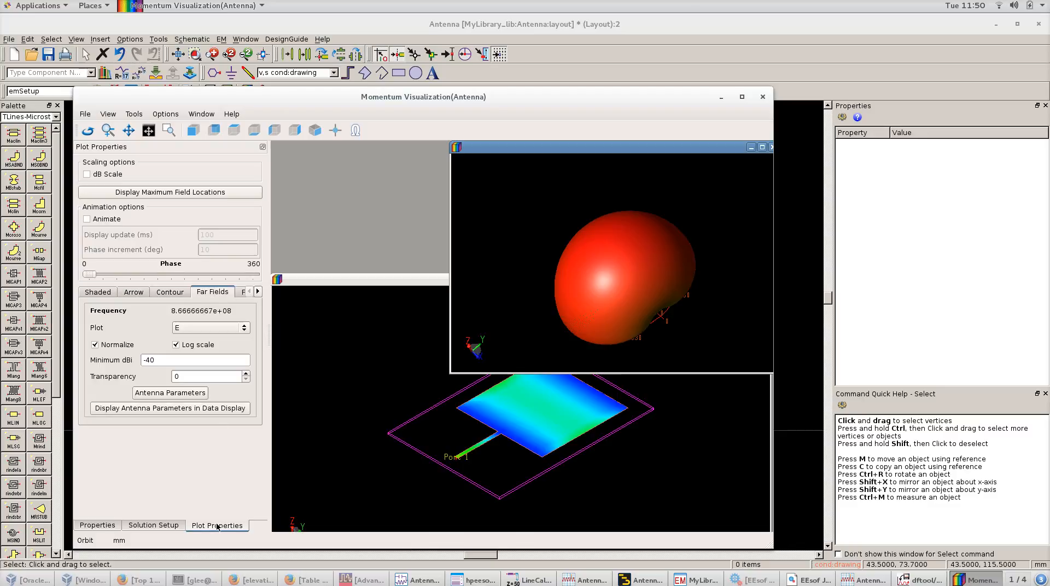
pyautogui.click(158, 395)
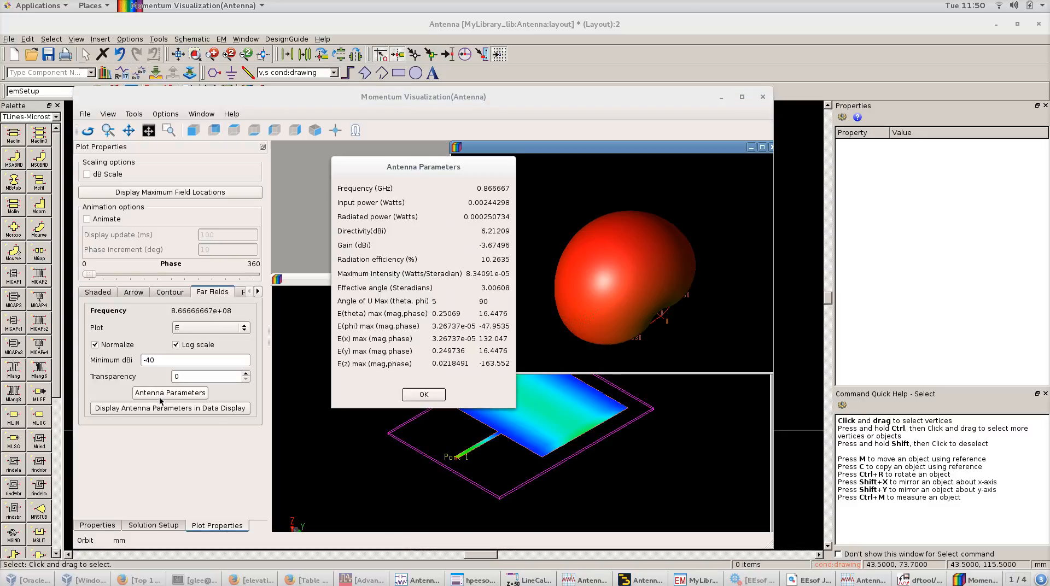
pyautogui.moveTo(356, 167); pyautogui.dragTo(825, 135)
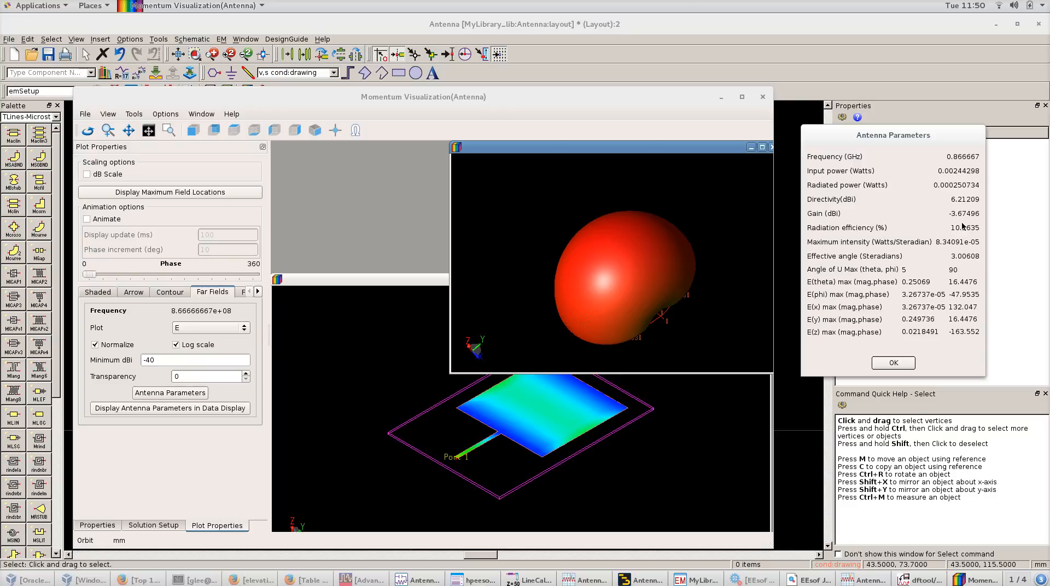
# Orient the current-density plot to a near-top view of the patch and animate it over phase.
pyautogui.moveTo(576, 486); pyautogui.dragTo(464, 472)
pyautogui.moveTo(553, 419); pyautogui.dragTo(548, 381)
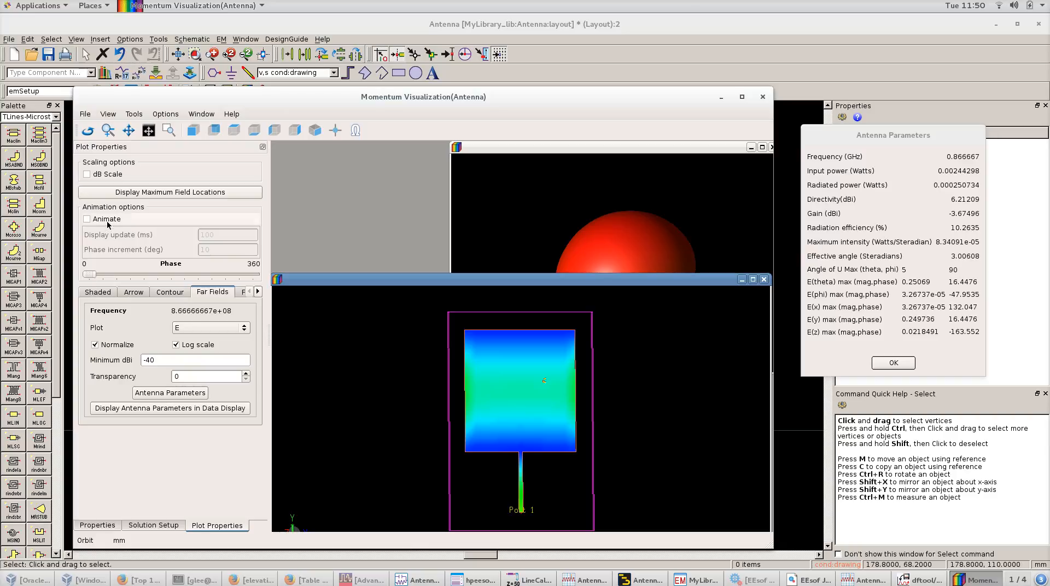
pyautogui.click(86, 219)
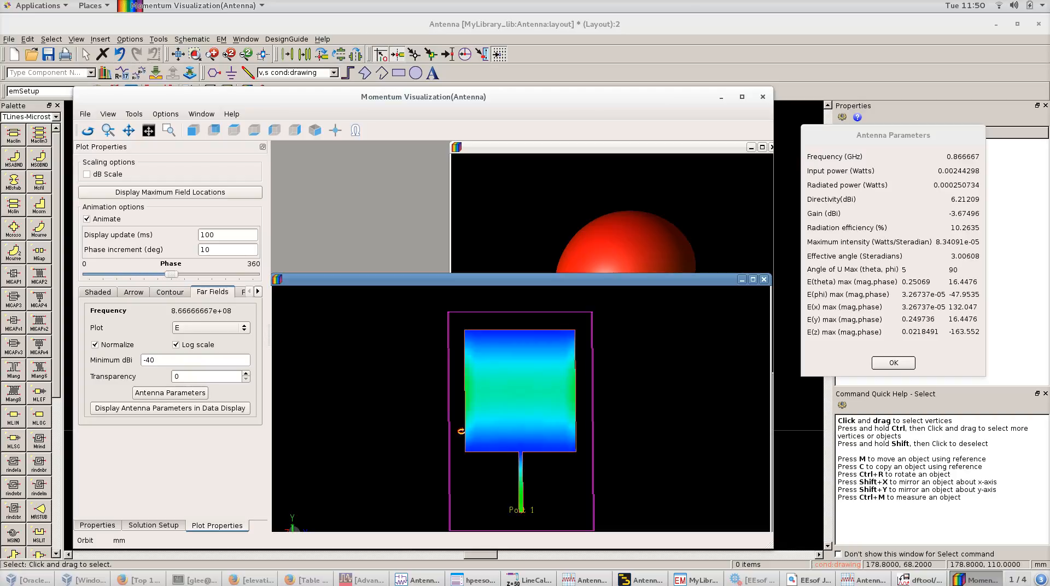
pyautogui.scroll(-2, 547, 371)
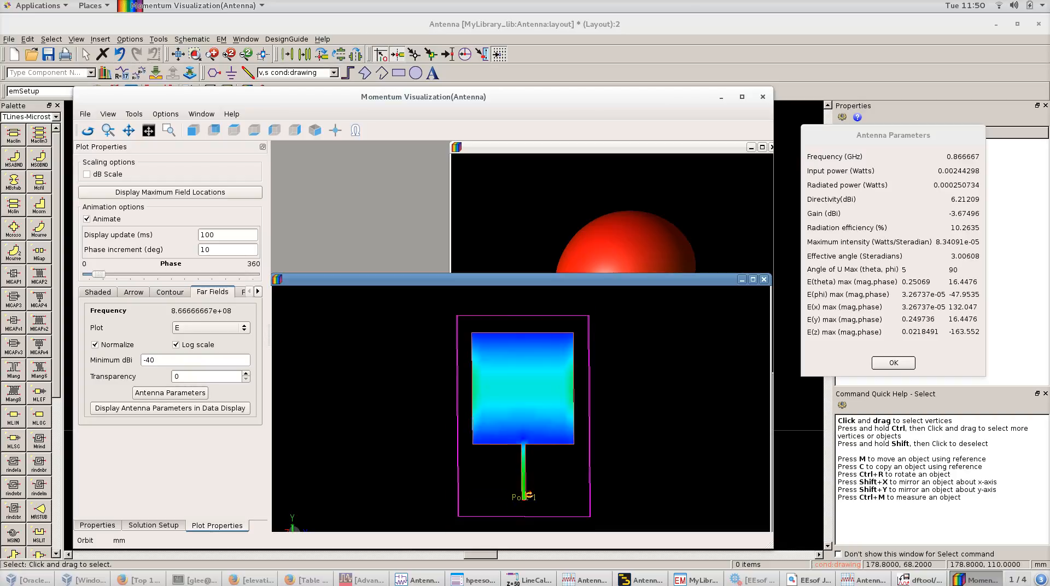
pyautogui.scroll(2, 521, 453)
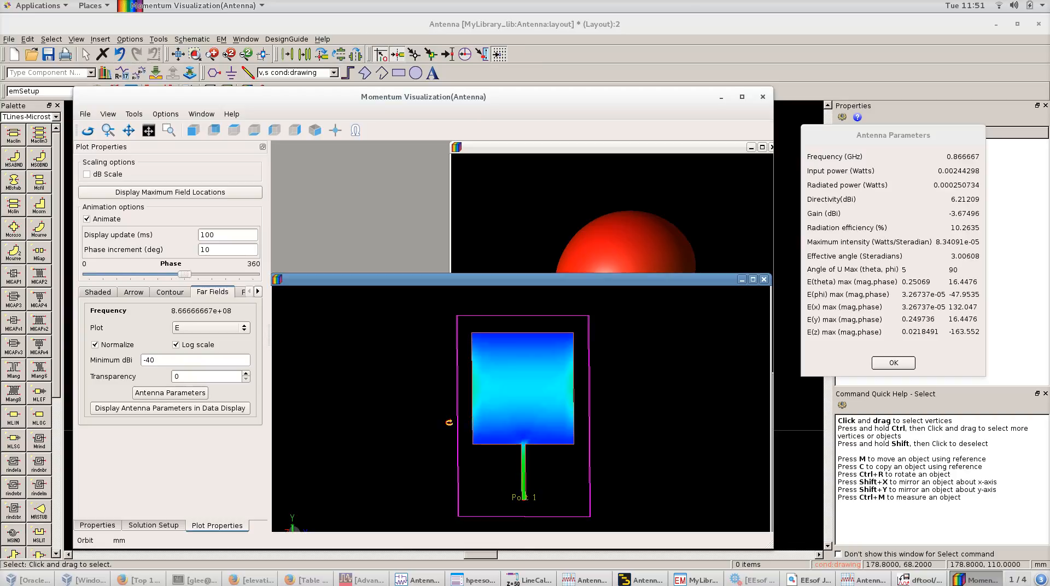
# Rotate the current-density plot of the patch, stop its phase animation and close the Momentum visualization.
pyautogui.moveTo(521, 447); pyautogui.dragTo(410, 393)
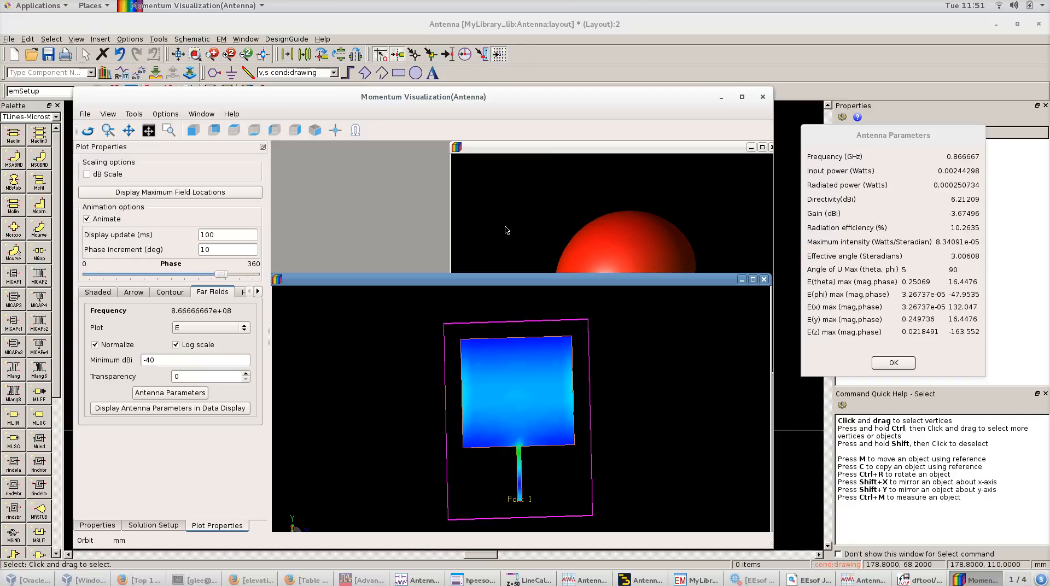
pyautogui.moveTo(536, 341); pyautogui.dragTo(542, 333)
pyautogui.click(245, 291)
pyautogui.click(249, 291)
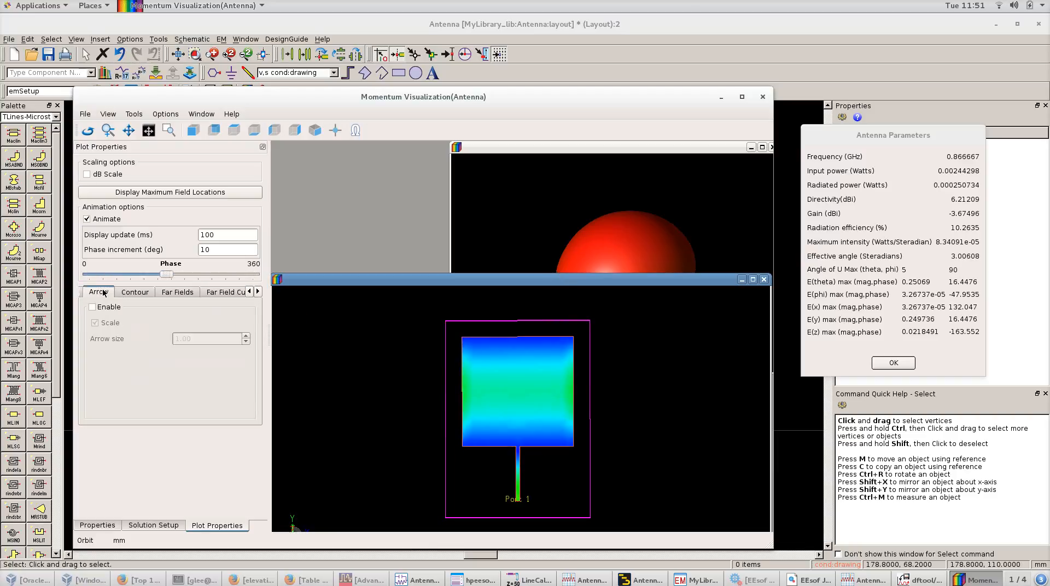
pyautogui.click(86, 219)
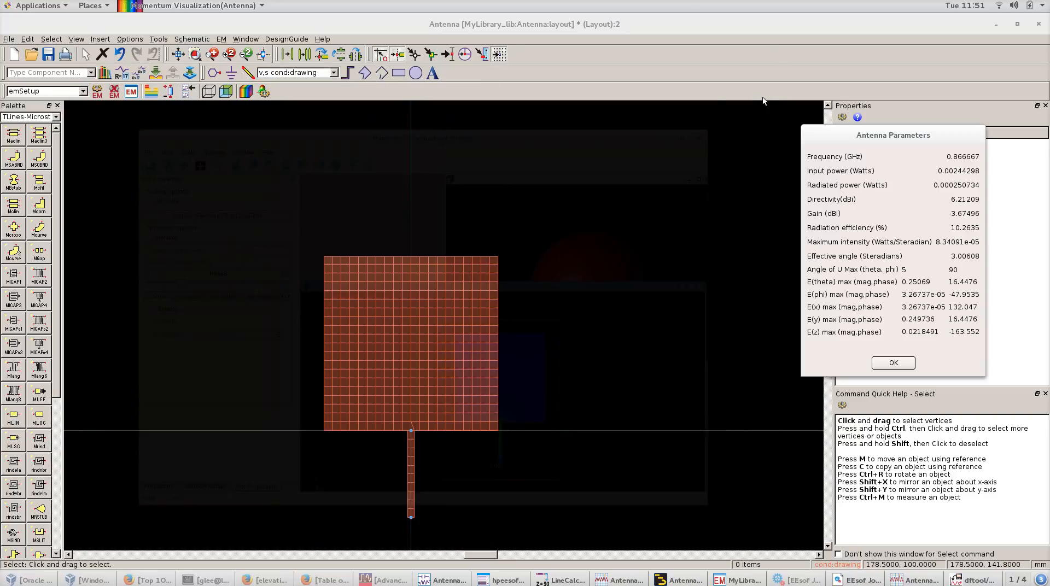
pyautogui.click(763, 97)
# Open the EM simulation setup from the layout and add a second frequency plan entry of type Single.
pyautogui.click(221, 39)
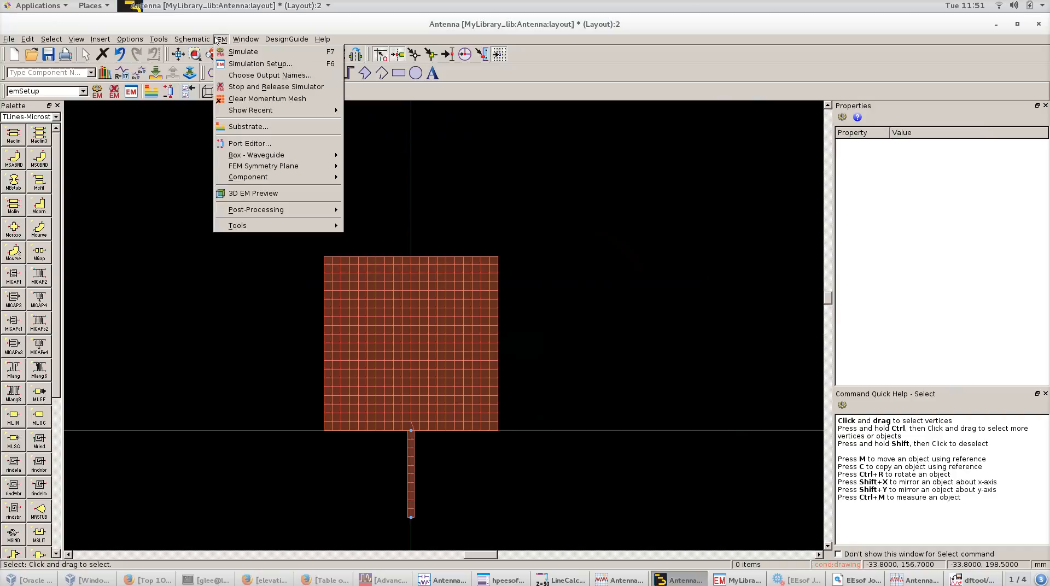
pyautogui.click(234, 66)
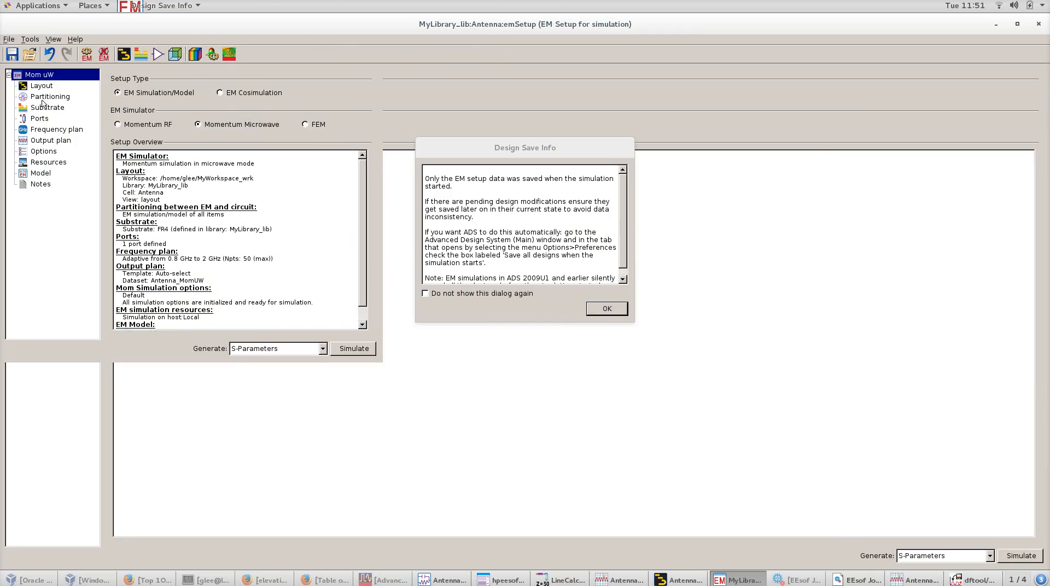
pyautogui.click(46, 129)
pyautogui.click(136, 94)
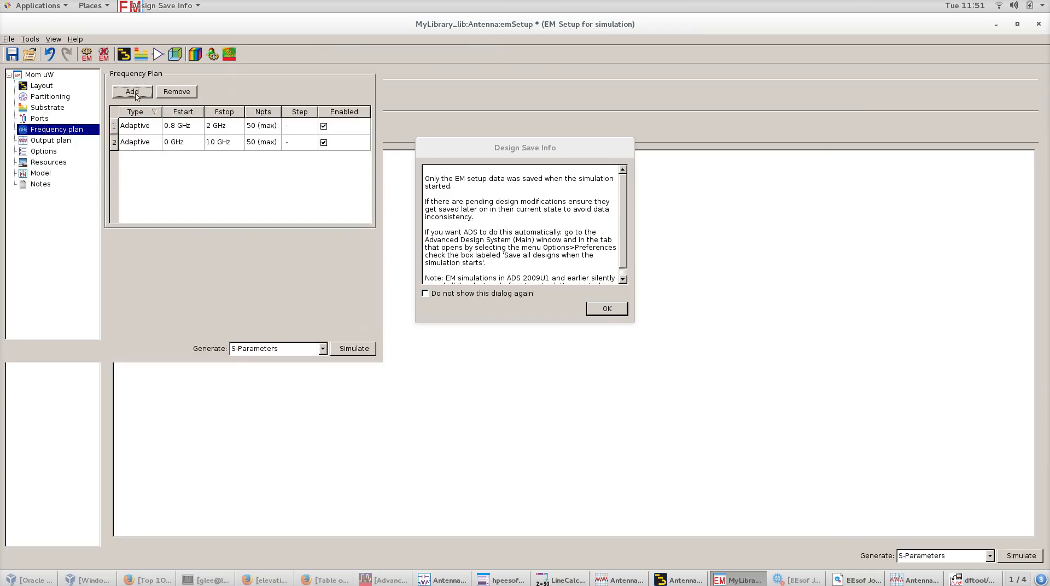
pyautogui.click(140, 146)
pyautogui.click(156, 142)
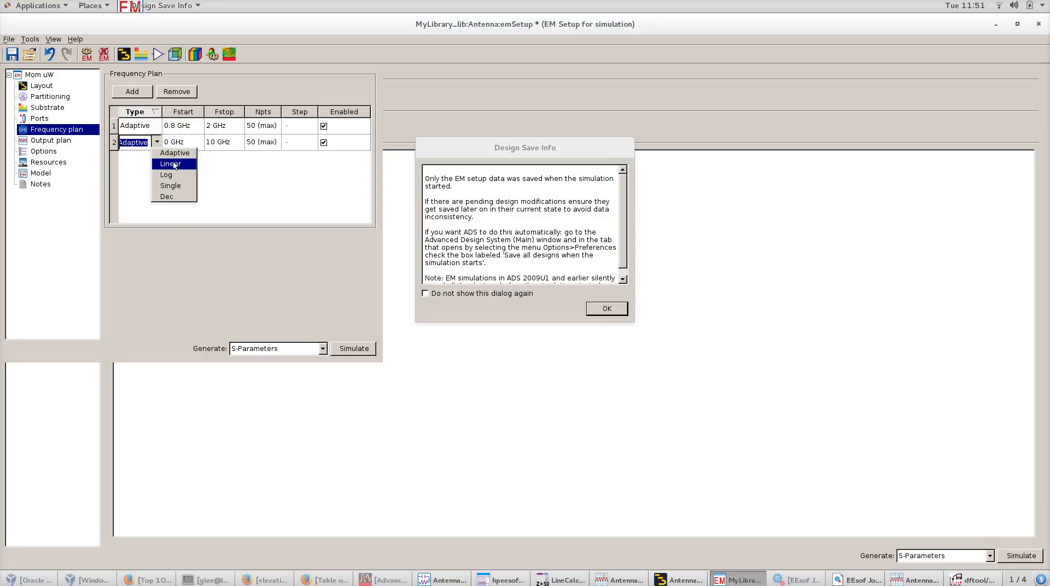
pyautogui.click(174, 186)
pyautogui.click(183, 142)
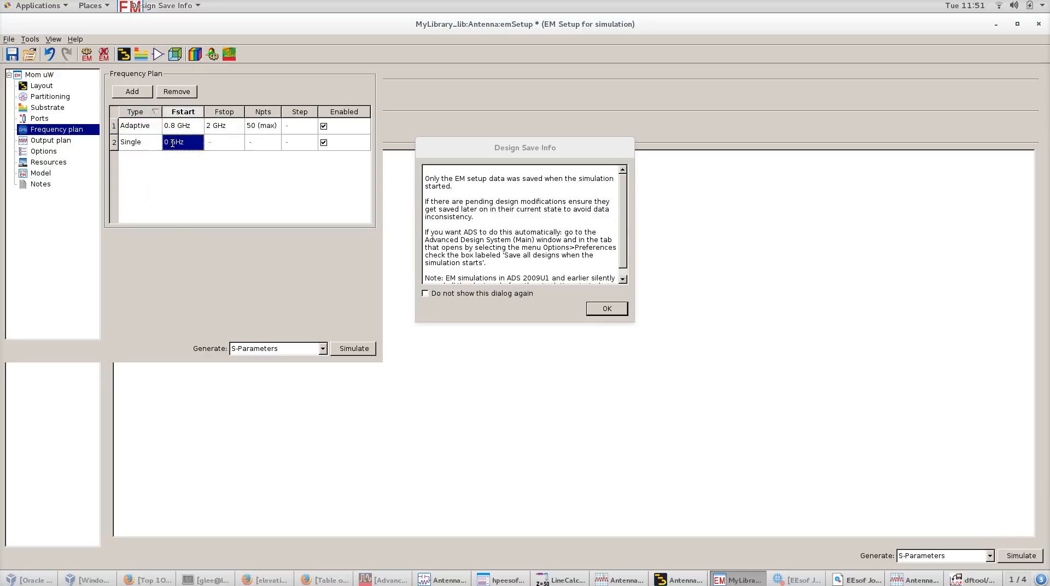
# Check the Momentum resonance frequency on the marker in the Antenna S-parameter plot, and return to the EM setup.
pyautogui.click(442, 580)
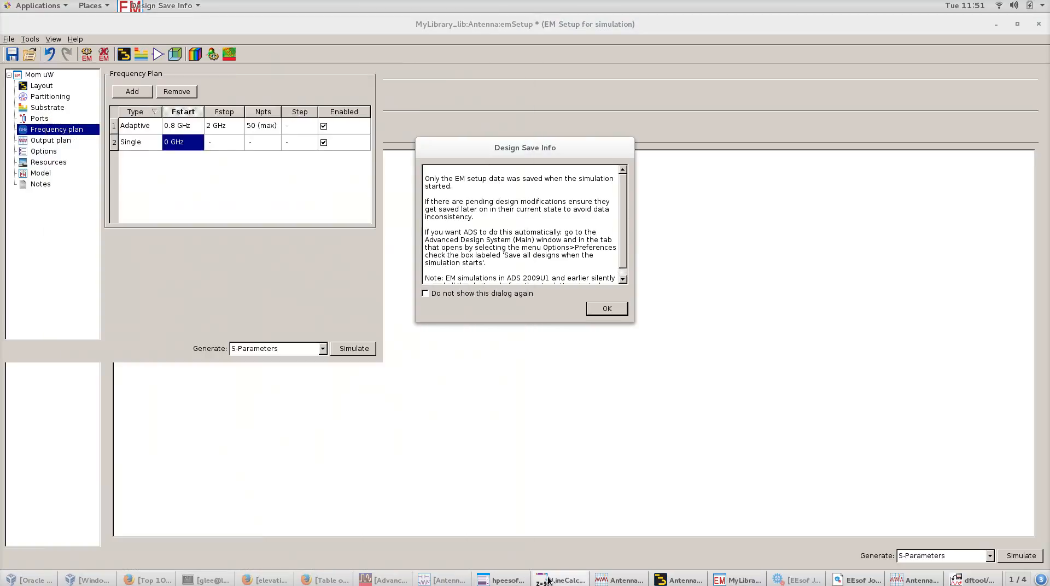
pyautogui.click(608, 579)
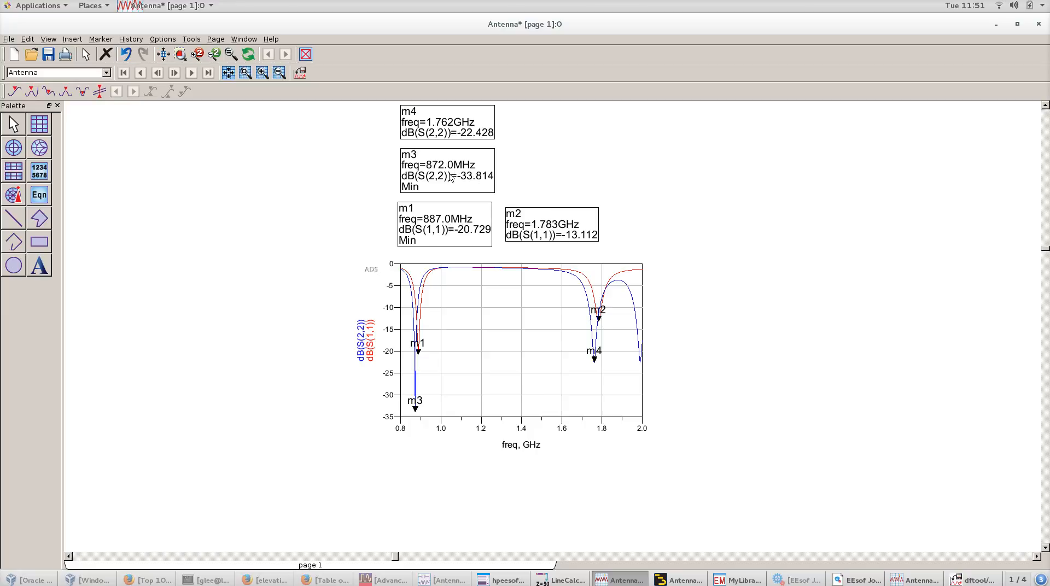
pyautogui.click(1001, 25)
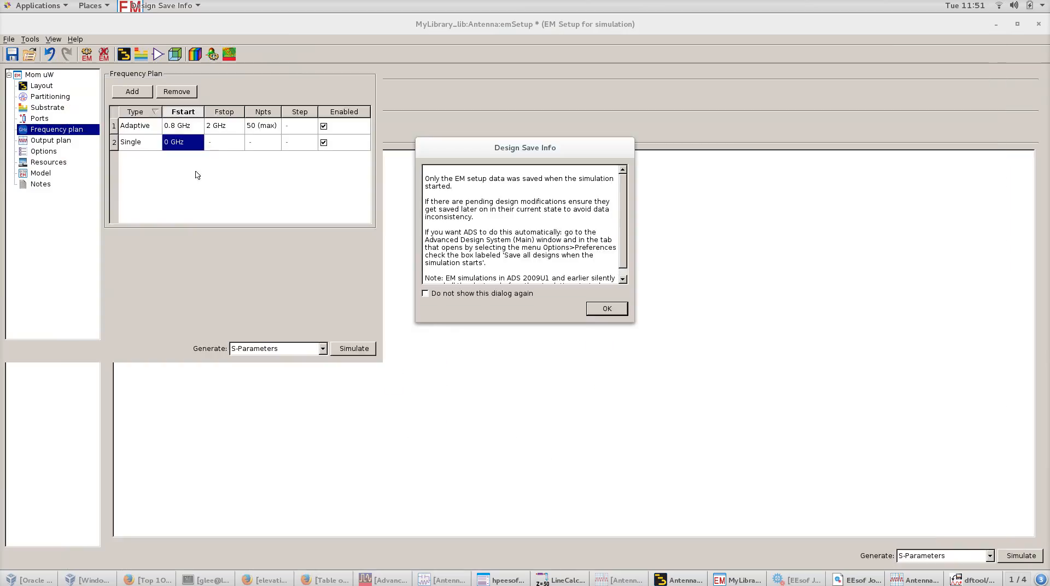
# Set the Single entry's frequency to 0.872 GHz and rerun the simulation, overwriting the existing Antenna_MomUW dataset.
pyautogui.doubleClick(169, 142)
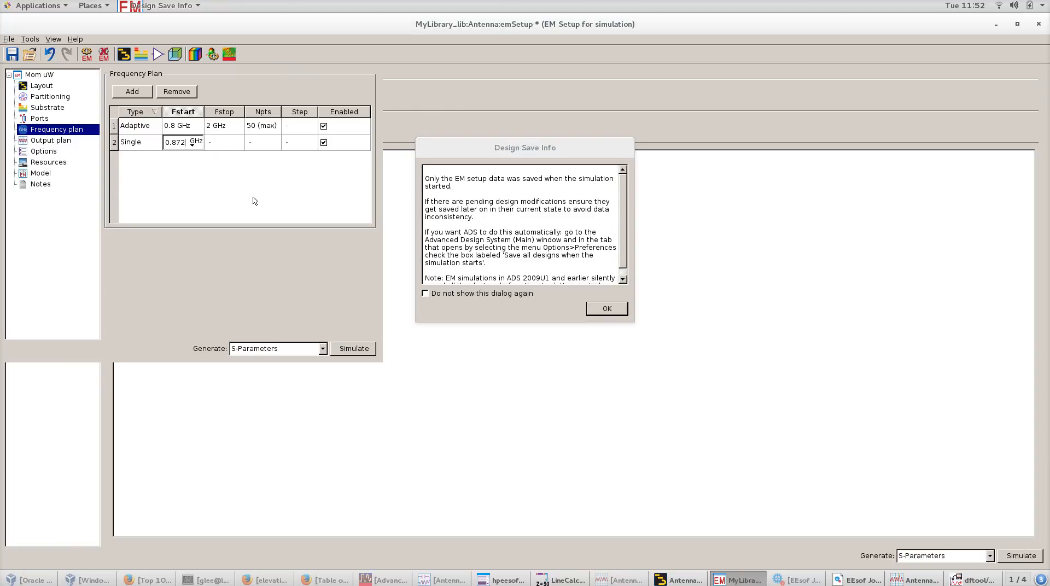
pyautogui.press('Return')
pyautogui.click(193, 177)
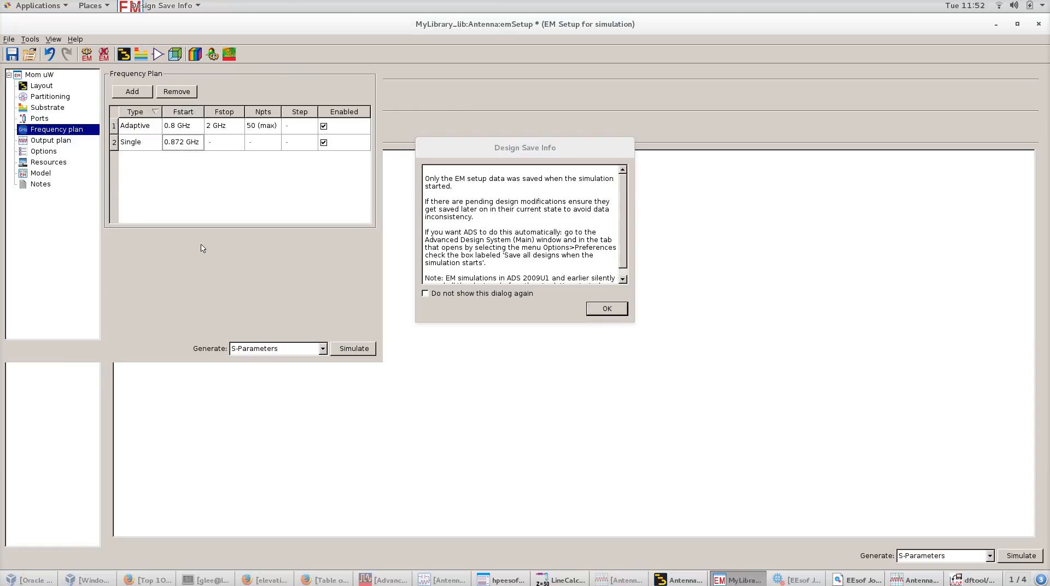
pyautogui.click(351, 350)
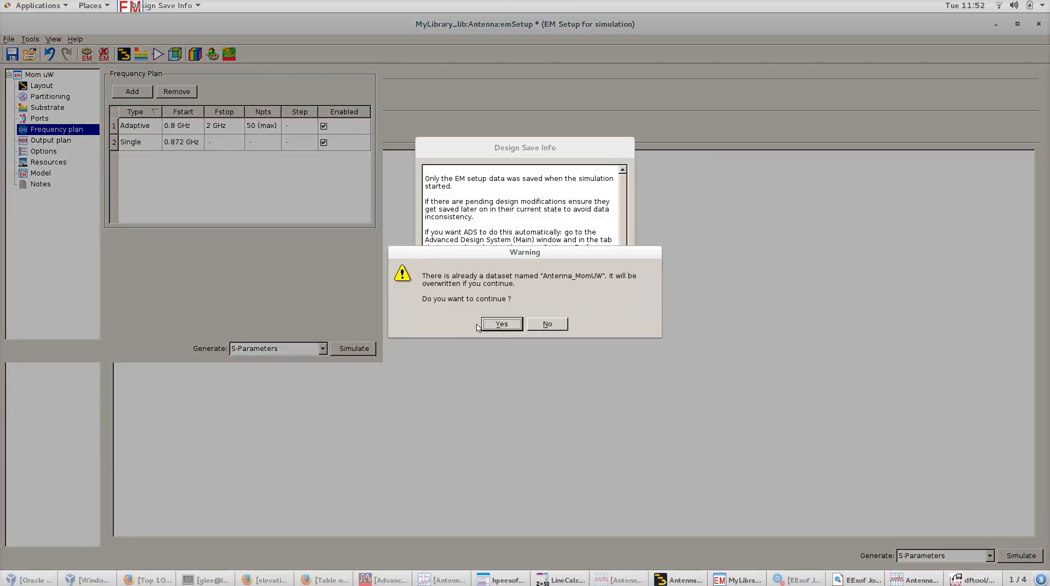
pyautogui.click(481, 327)
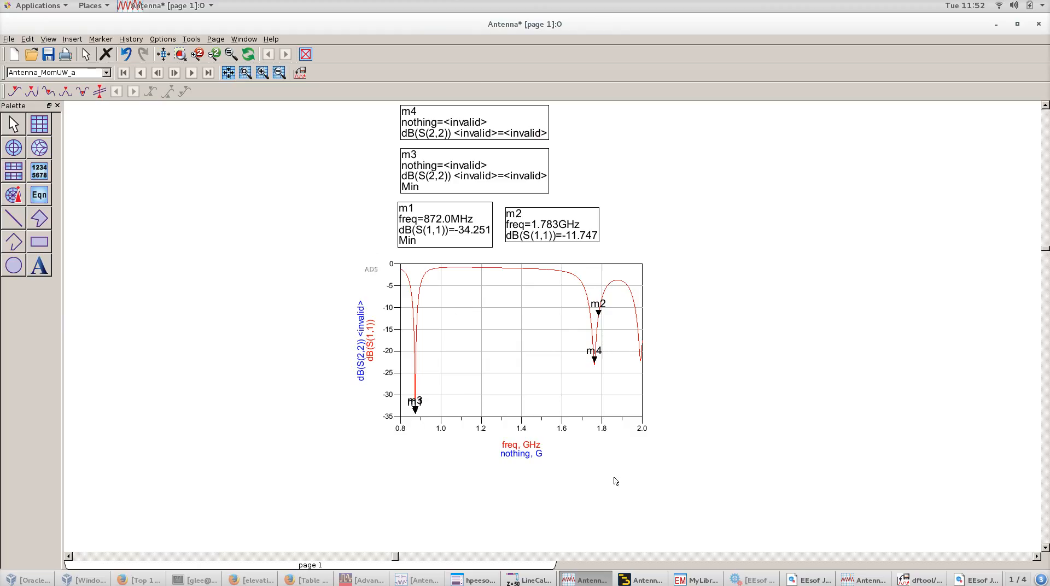
# From the Antenna layout, open the post-processing visualization and select the 8.720000e+08 Hz solution for Port 1.
pyautogui.click(646, 583)
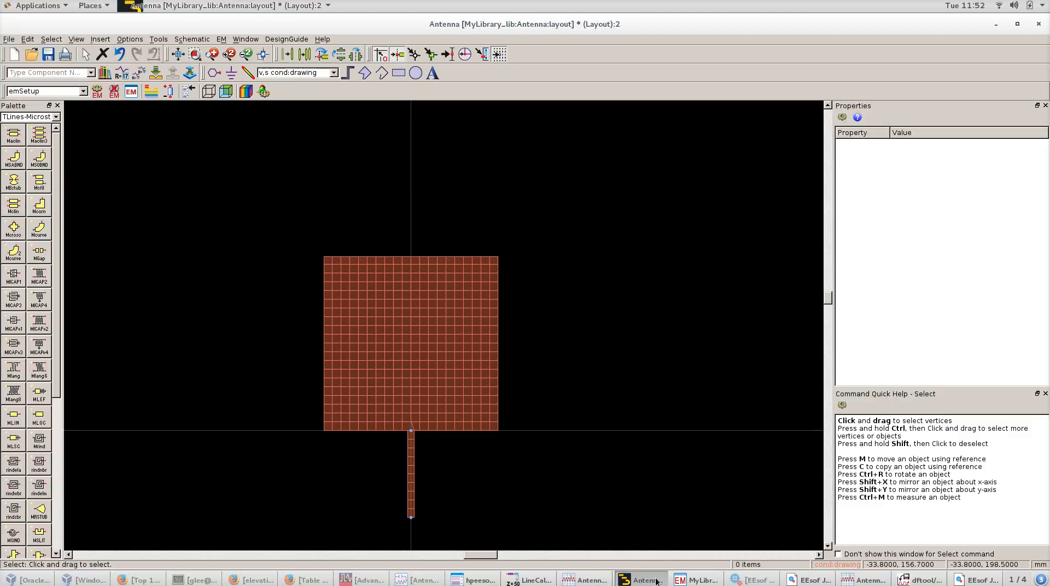
pyautogui.click(222, 38)
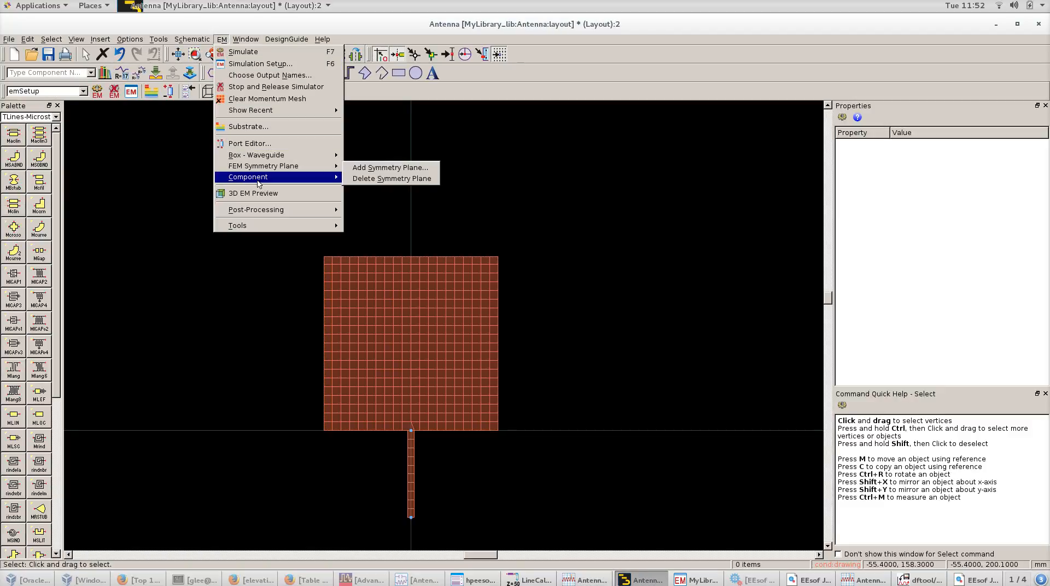
pyautogui.moveTo(279, 210)
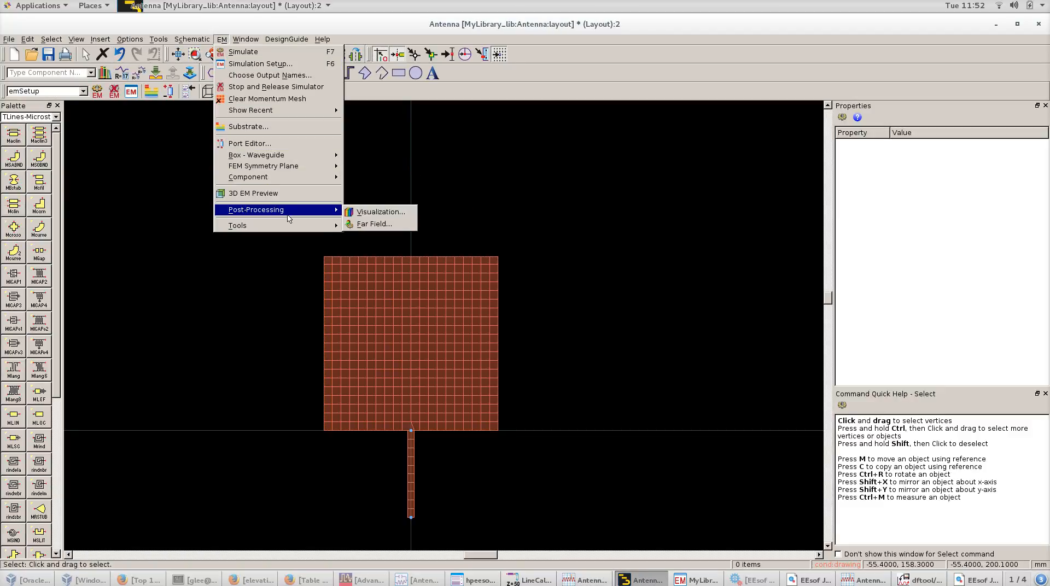
pyautogui.click(362, 215)
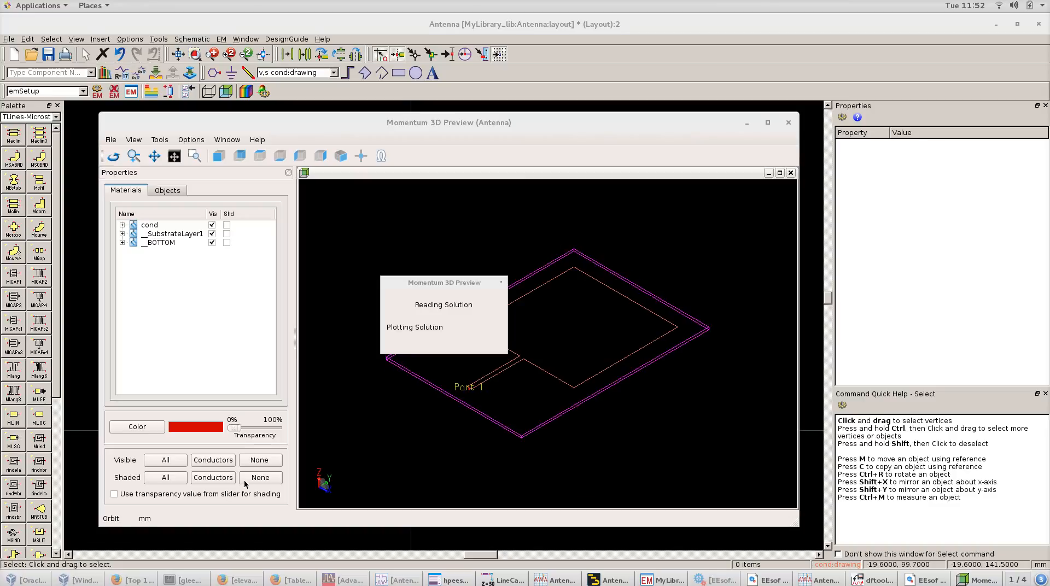
pyautogui.click(164, 546)
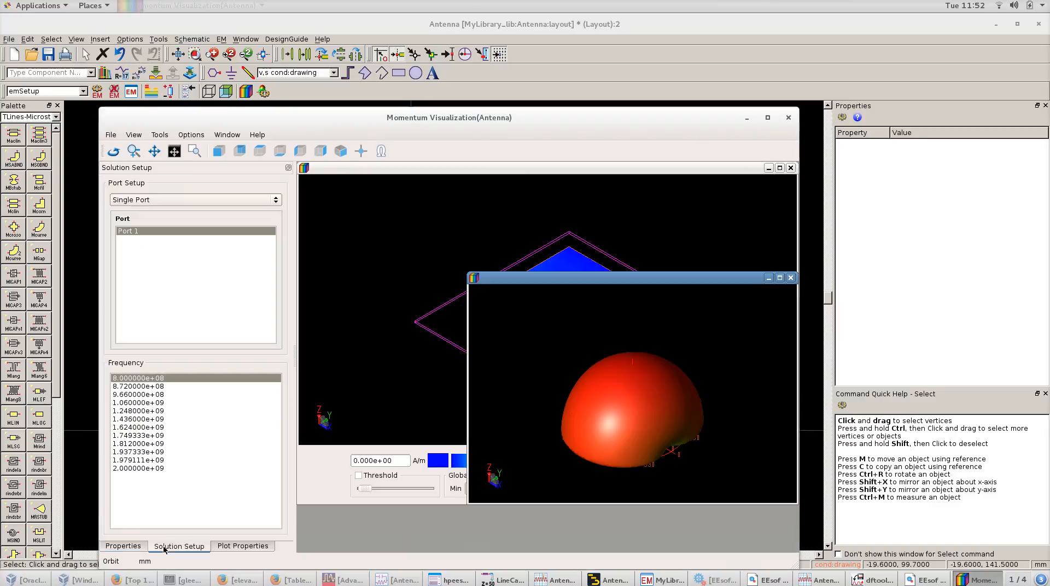
pyautogui.click(130, 387)
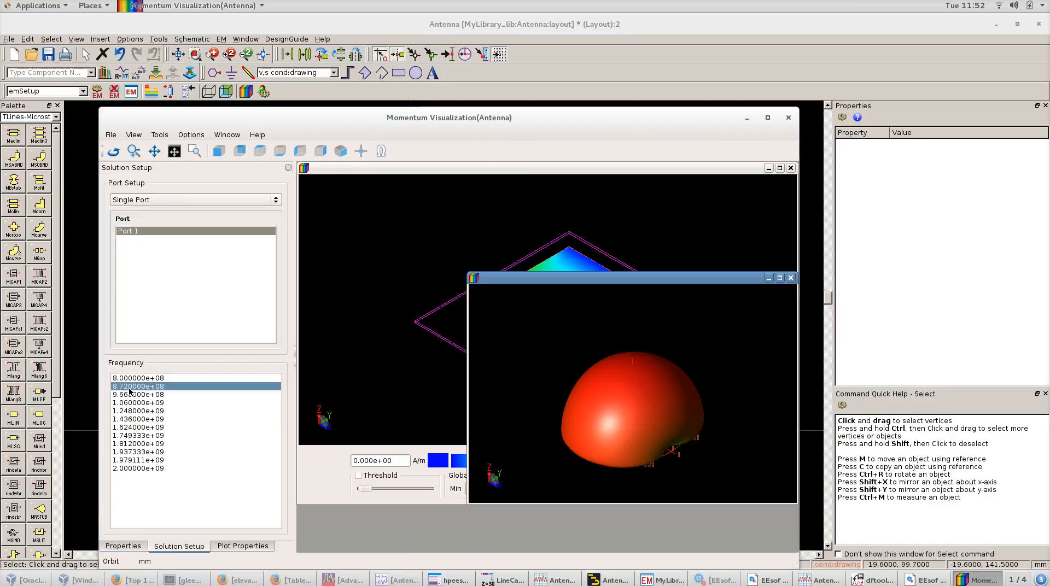
# Rotate the current-density plot to a near-top view, display the far-field antenna parameters and place their window beside the visualization.
pyautogui.moveTo(555, 239); pyautogui.dragTo(525, 288)
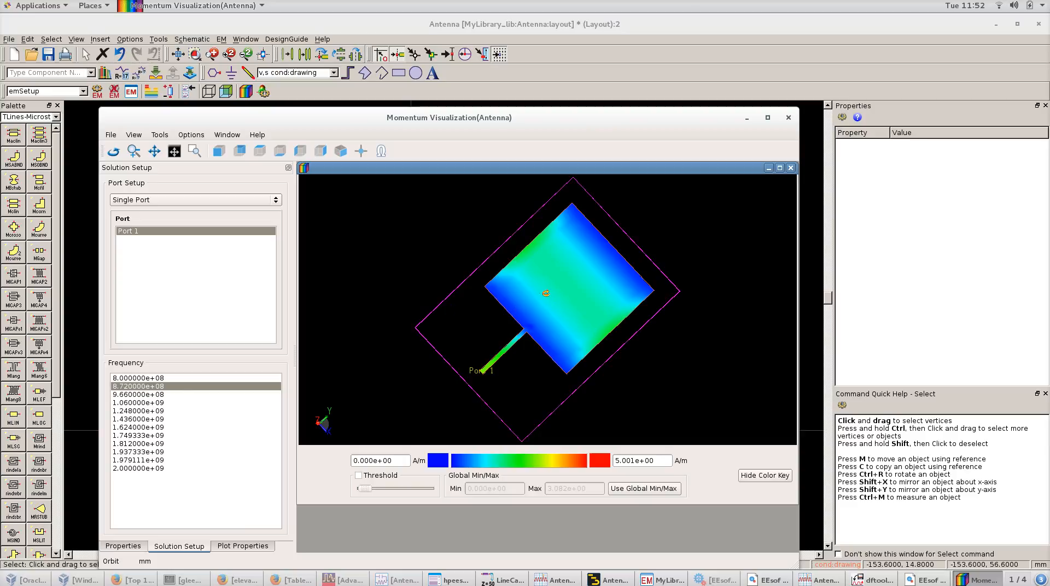
pyautogui.click(254, 545)
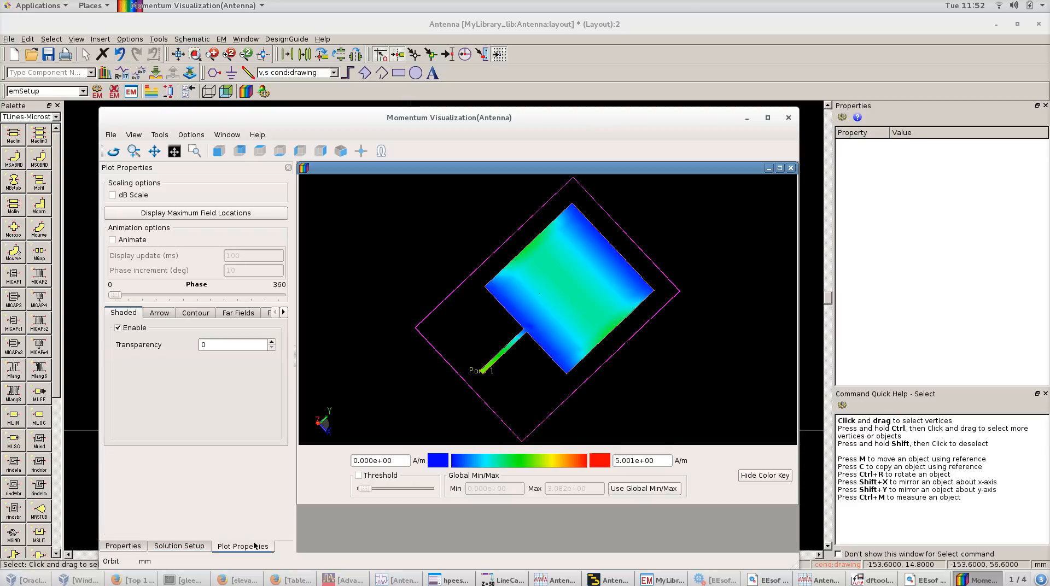
pyautogui.click(223, 310)
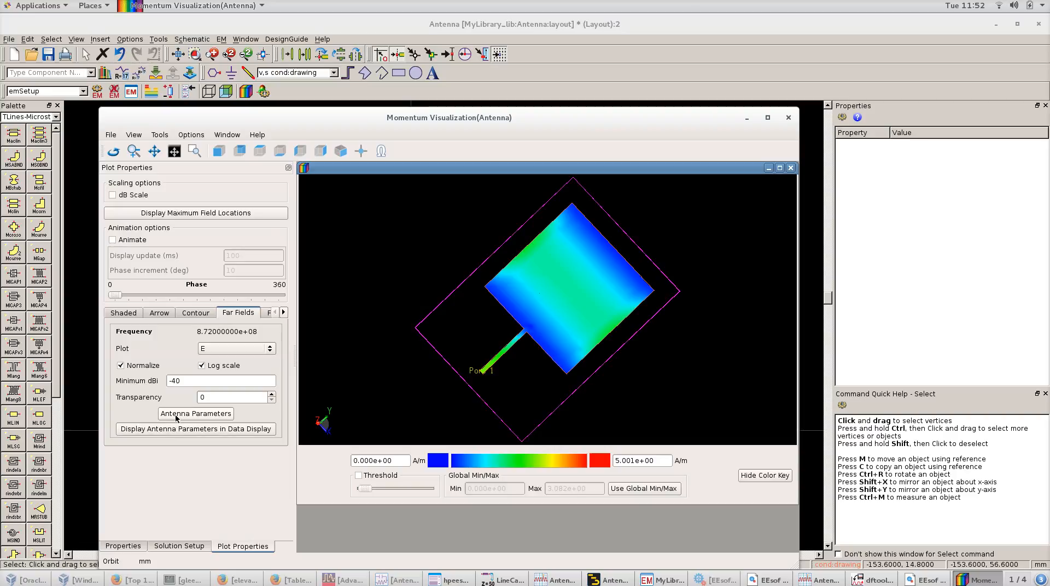
pyautogui.click(200, 413)
pyautogui.moveTo(402, 186); pyautogui.dragTo(881, 127)
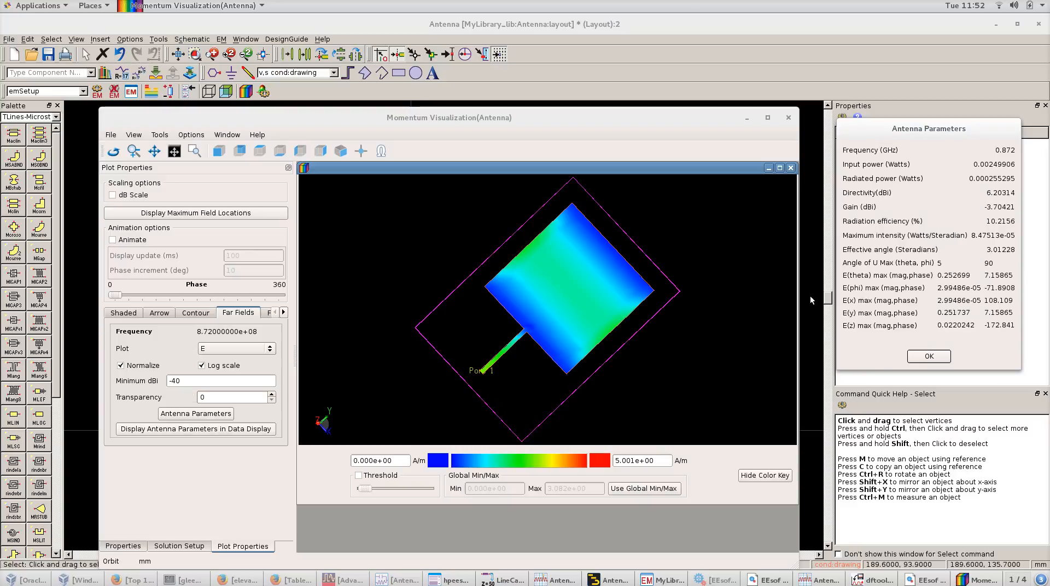
# Move the current-density plot below the far-field pattern and rotate the pattern to view it from several sides.
pyautogui.moveTo(534, 332); pyautogui.dragTo(516, 308)
pyautogui.moveTo(682, 329); pyautogui.dragTo(483, 280)
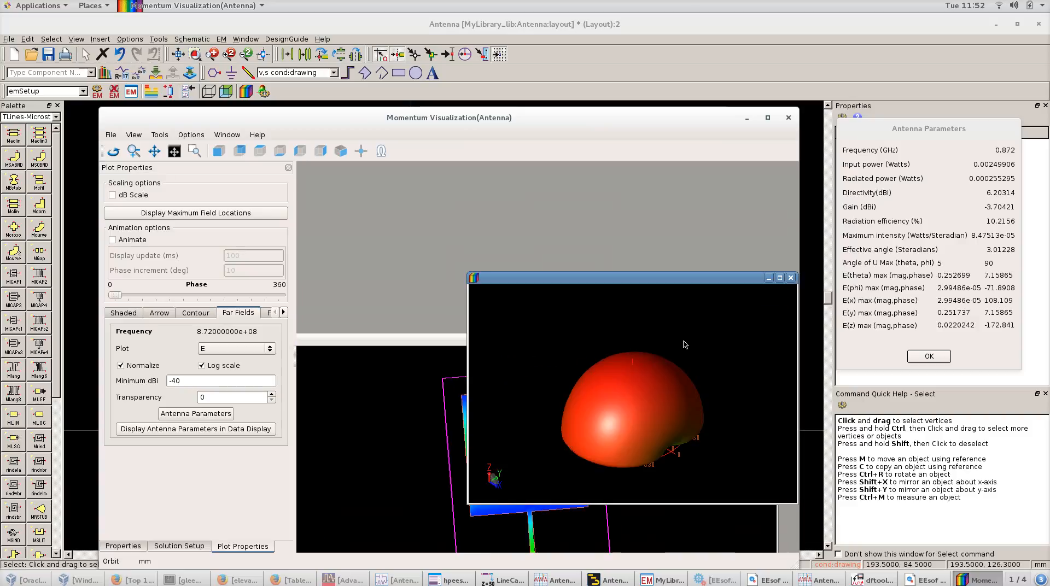
pyautogui.moveTo(611, 333); pyautogui.dragTo(564, 395)
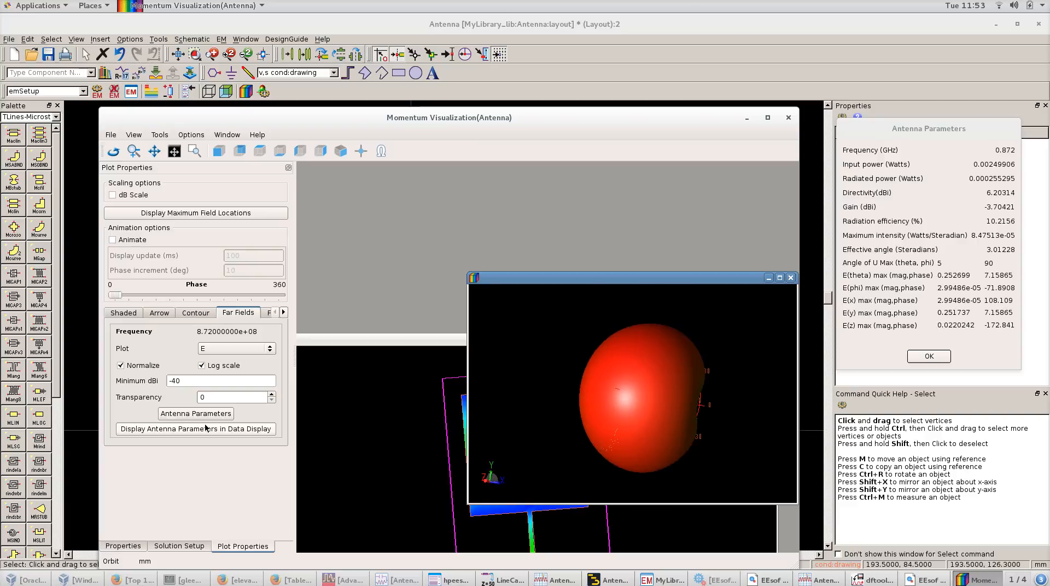
pyautogui.moveTo(508, 439); pyautogui.dragTo(540, 399)
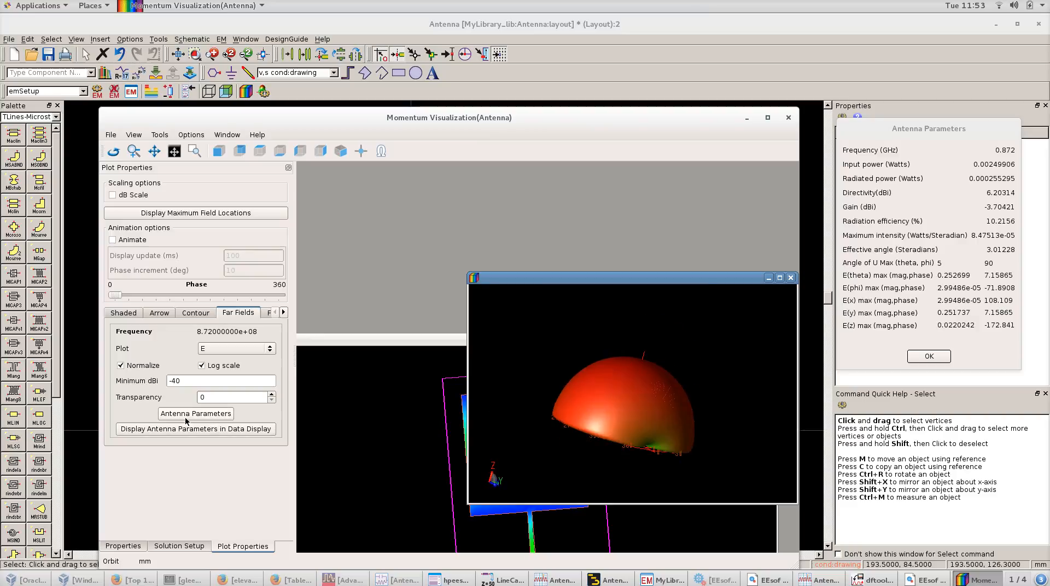
# Enable the far-field cut at Phi 0 and rotate the pattern to show the cut line from above.
pyautogui.click(196, 313)
pyautogui.click(247, 314)
pyautogui.click(267, 313)
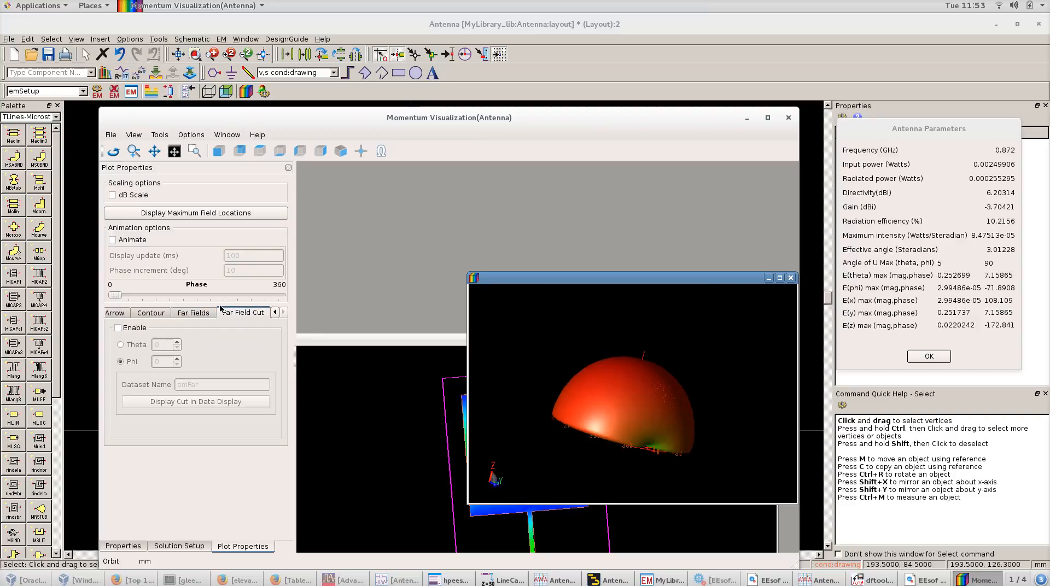
pyautogui.click(118, 328)
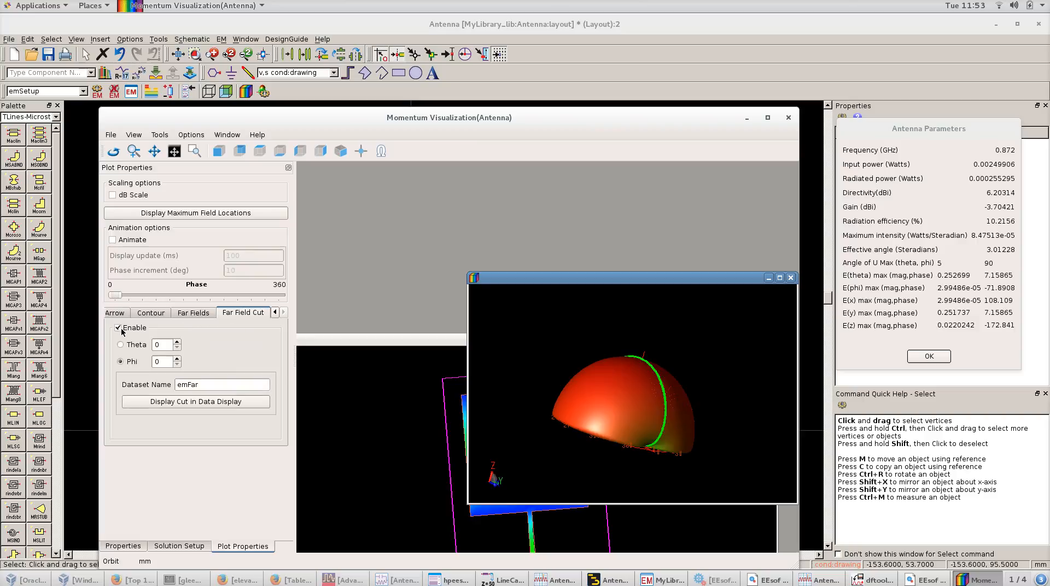
pyautogui.moveTo(628, 382)
pyautogui.mouseDown()
pyautogui.moveTo(613, 412)
pyautogui.moveTo(629, 386)
pyautogui.moveTo(642, 395)
pyautogui.mouseUp()
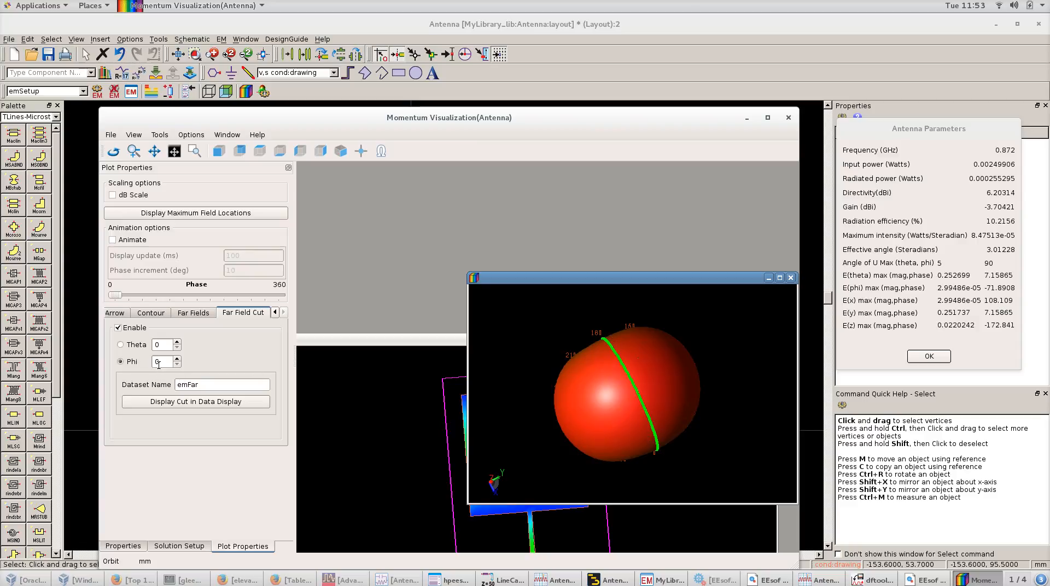
# Set the far-field cut's Phi angle to 90 and rotate the pattern to inspect the cut line.
pyautogui.write('90')
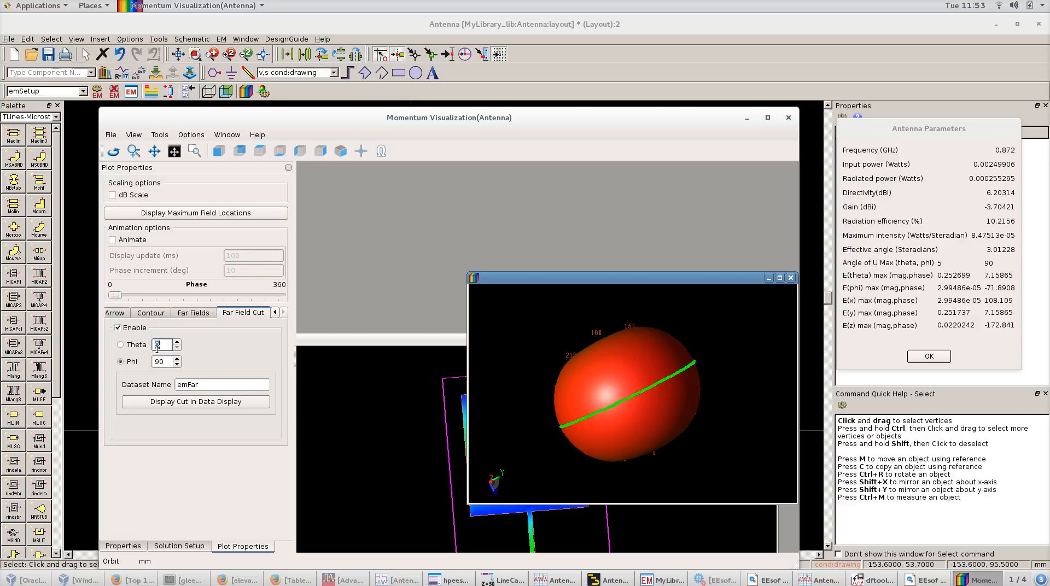
pyautogui.moveTo(566, 418); pyautogui.dragTo(571, 365)
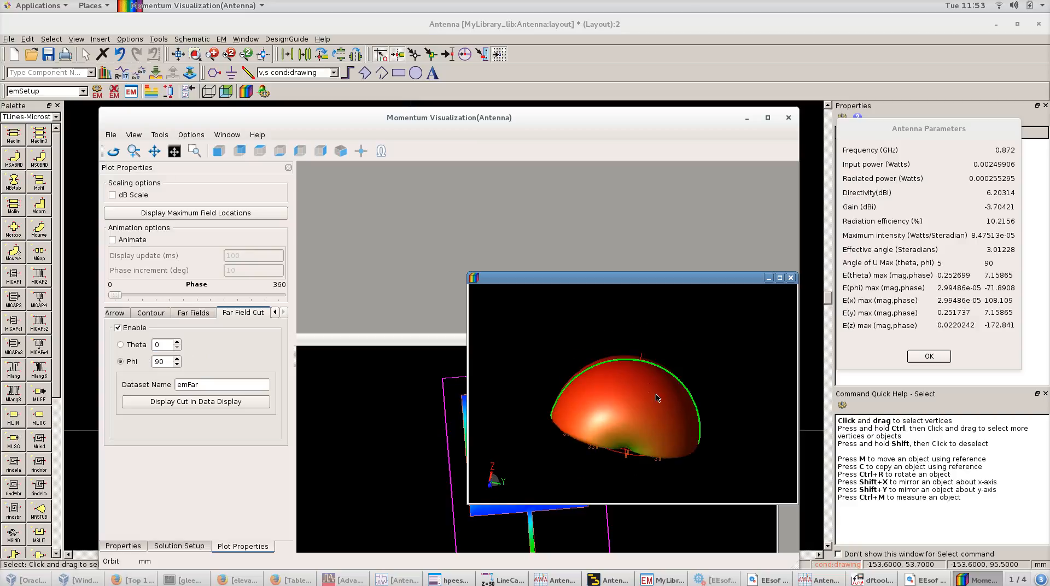
pyautogui.moveTo(627, 458); pyautogui.dragTo(617, 436)
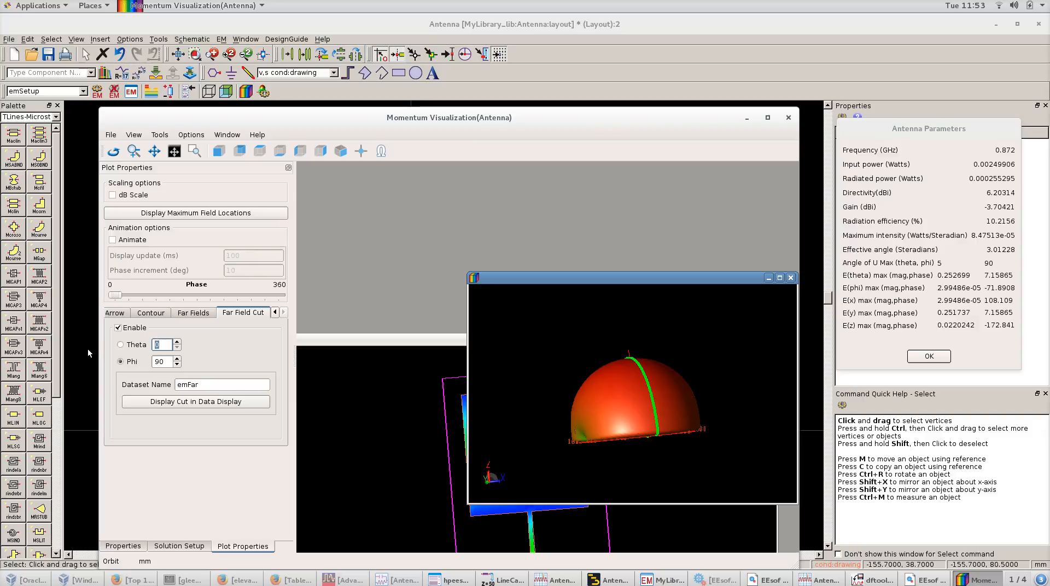
# Switch the far-field cut to Theta and try an angle of 10, ending with 90.
pyautogui.click(120, 345)
pyautogui.click(162, 346)
pyautogui.write('10')
pyautogui.write('90')
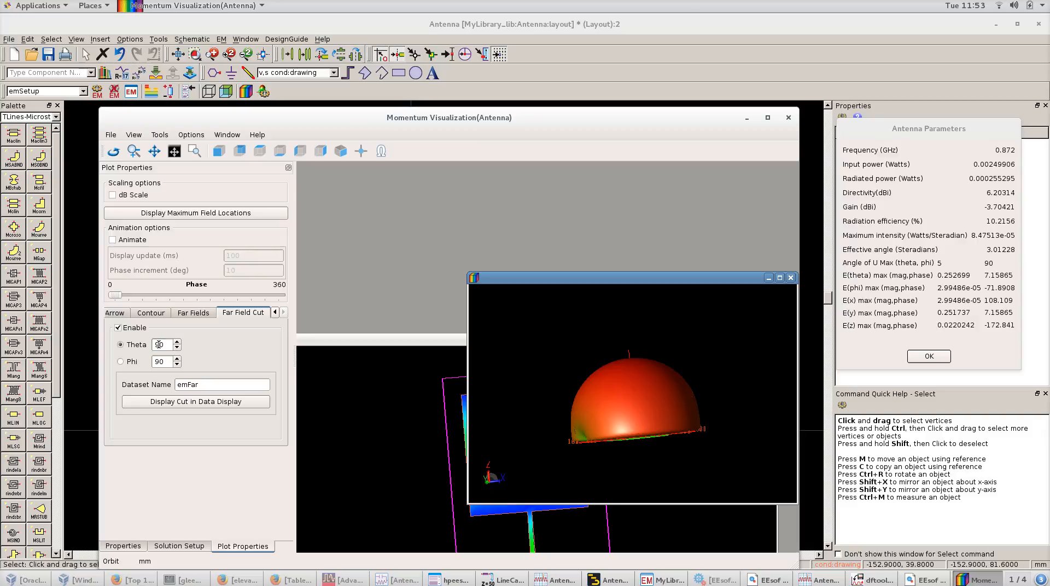
# Set the far-field cut's Theta angle to 80 and show the cut in a maximized data display.
pyautogui.write('70')
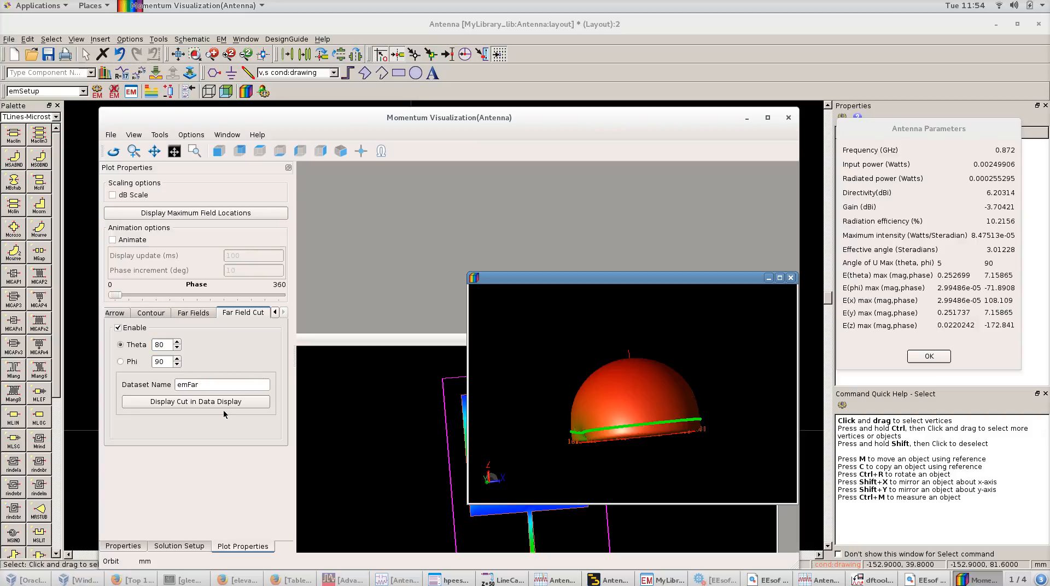
pyautogui.click(198, 403)
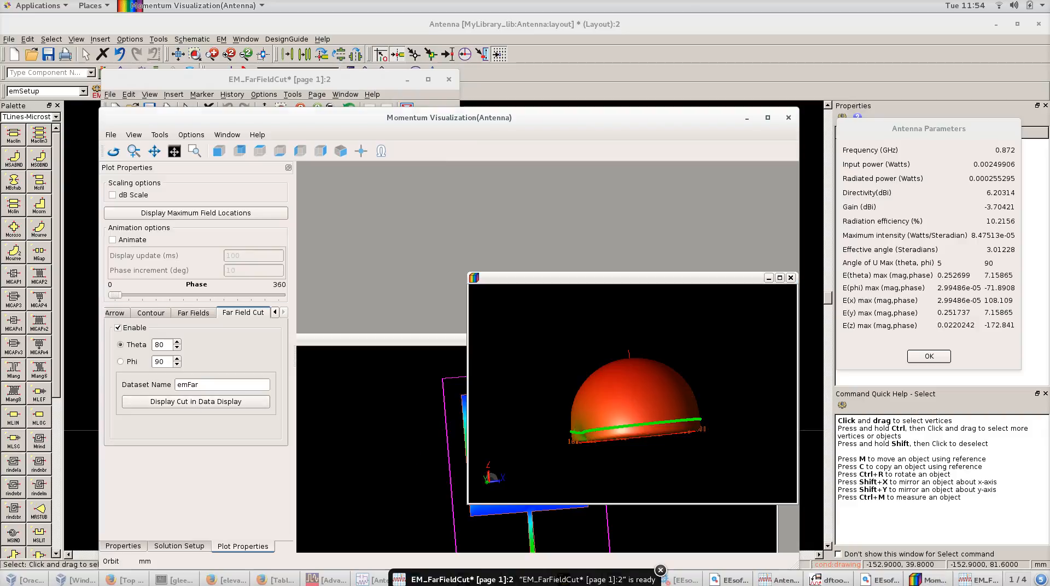
pyautogui.click(981, 581)
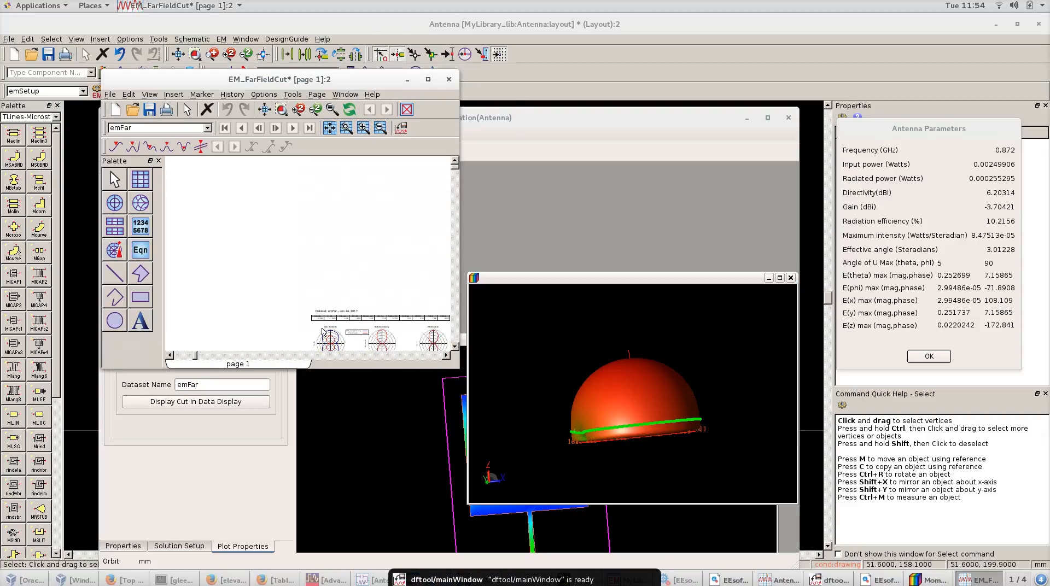
pyautogui.click(428, 80)
# Examine the polar plots of the Theta cut, looking closely at the gain and directivity curves.
pyautogui.scroll(3, 601, 302)
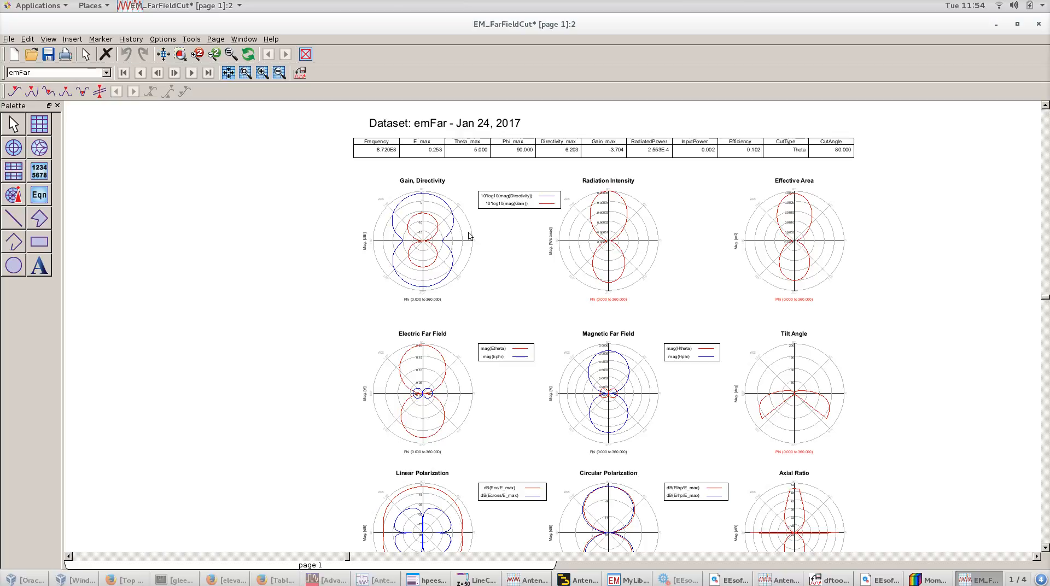
pyautogui.scroll(2, 462, 237)
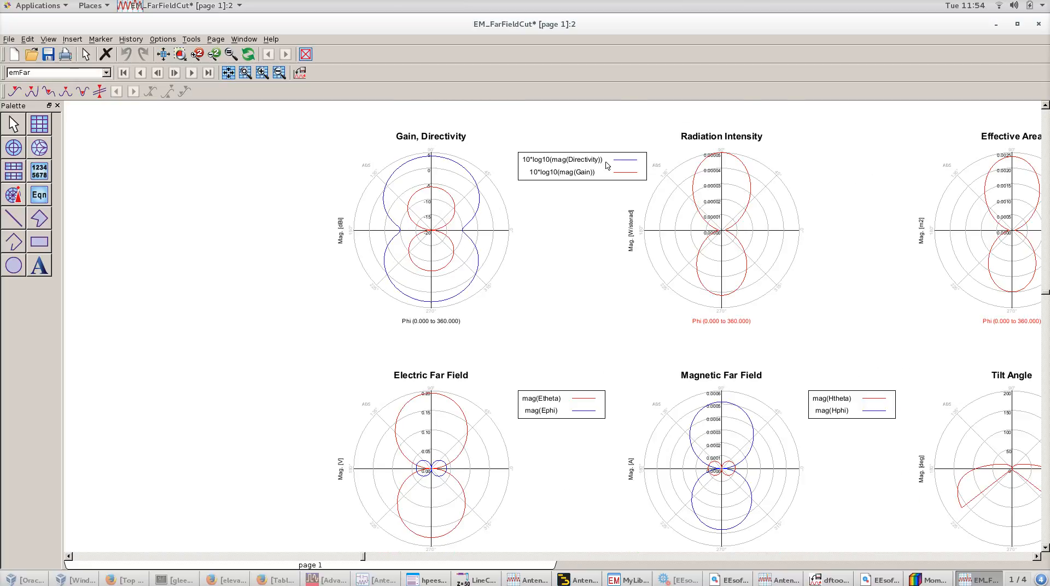
pyautogui.scroll(3, 428, 202)
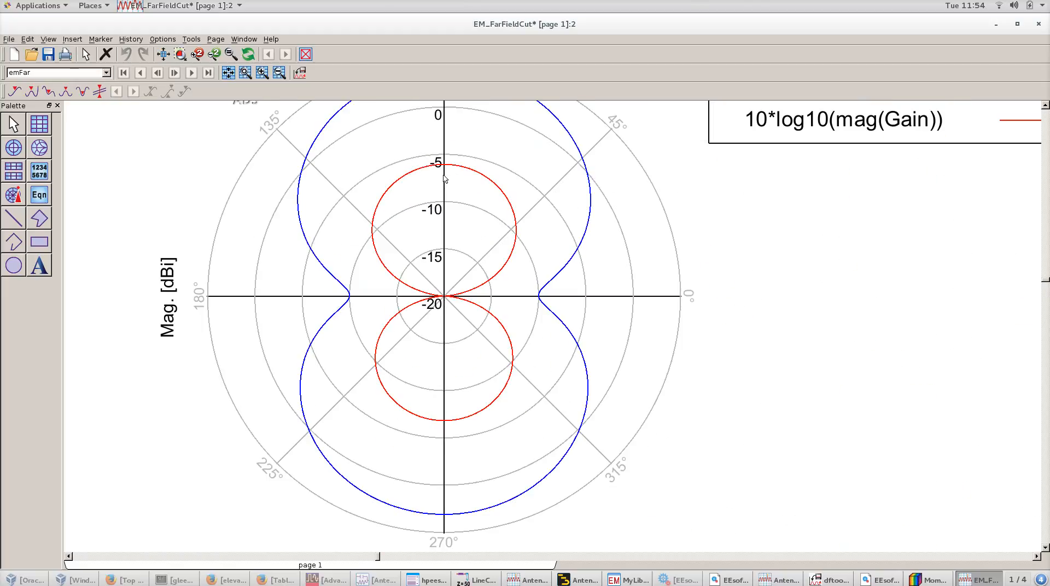
pyautogui.scroll(-3, 424, 158)
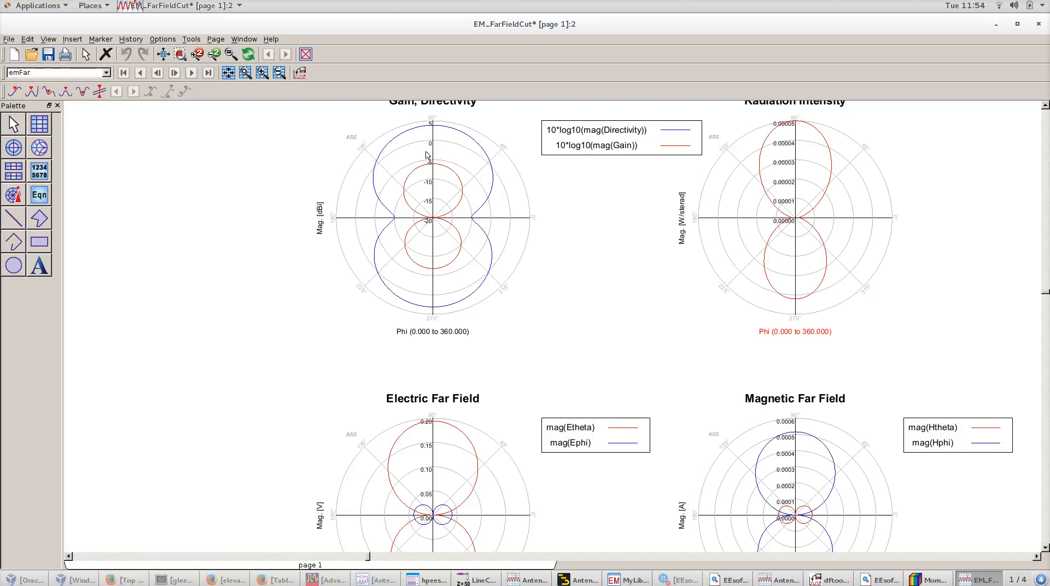
pyautogui.scroll(-2, 469, 134)
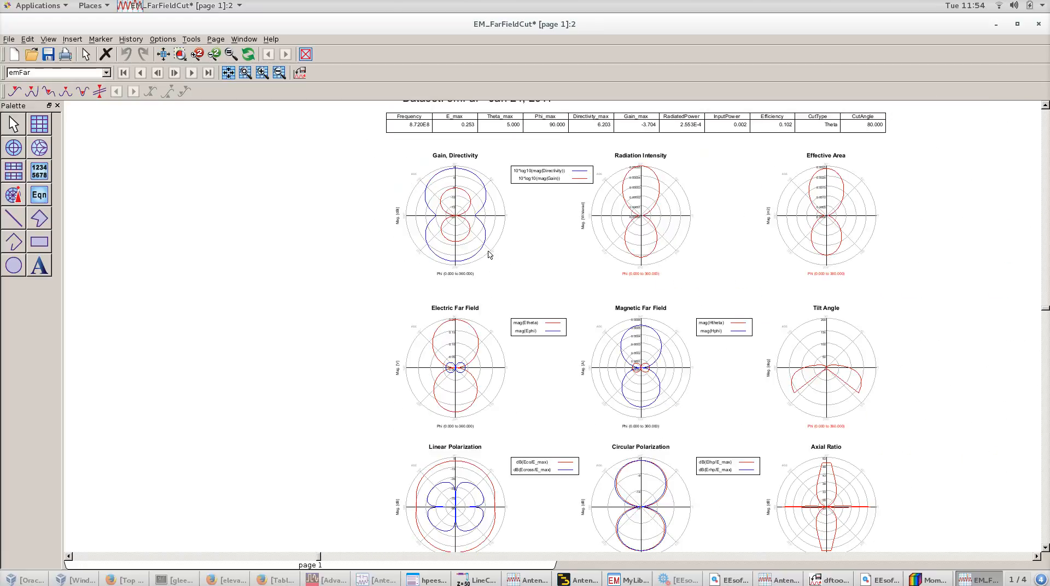
# Return to the far-field visualization, switch the cut to Phi 90, and show its polar plots in the data display.
pyautogui.click(579, 579)
pyautogui.click(930, 579)
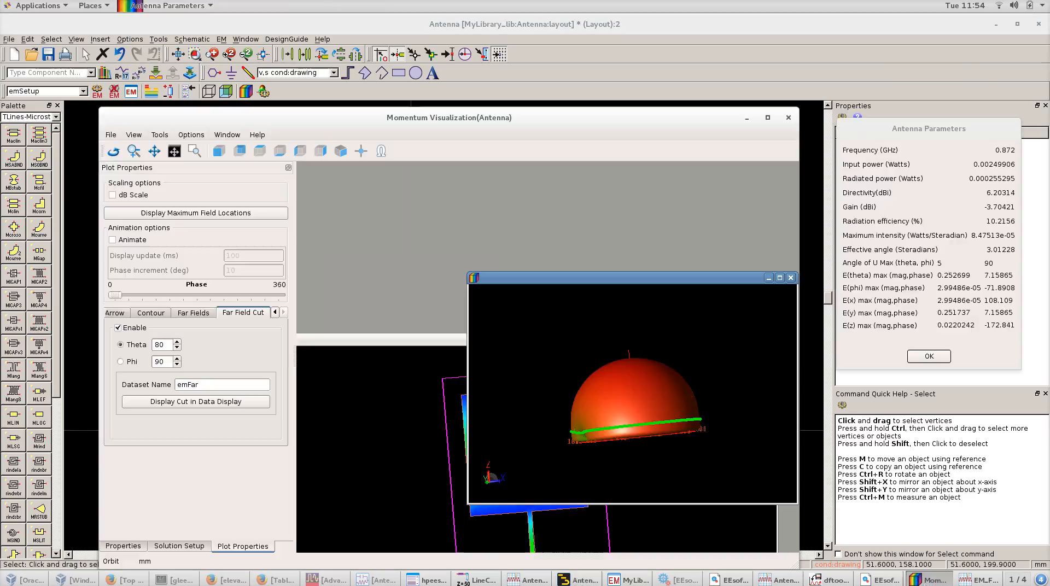
pyautogui.click(121, 362)
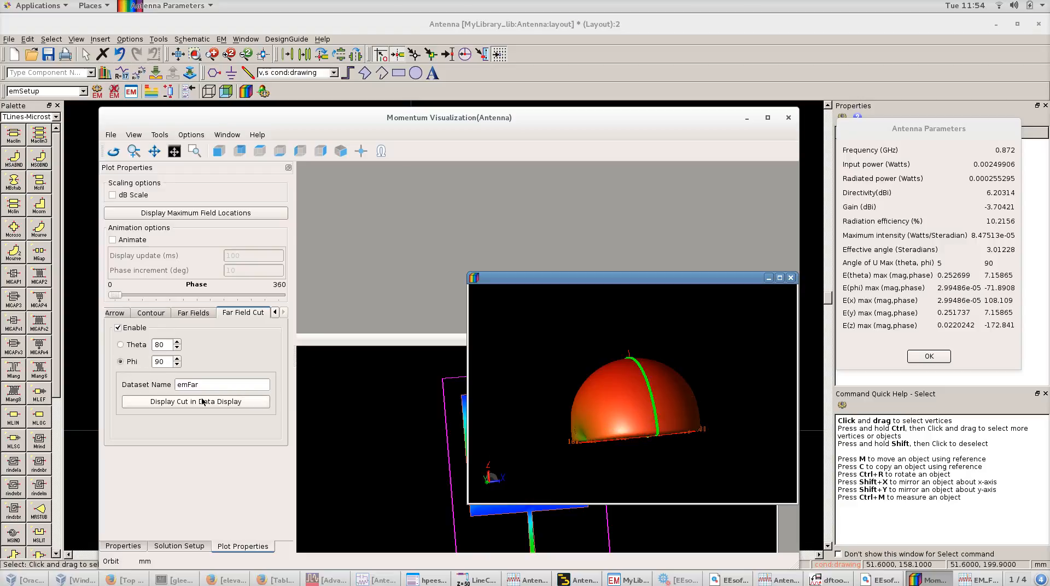
pyautogui.click(182, 404)
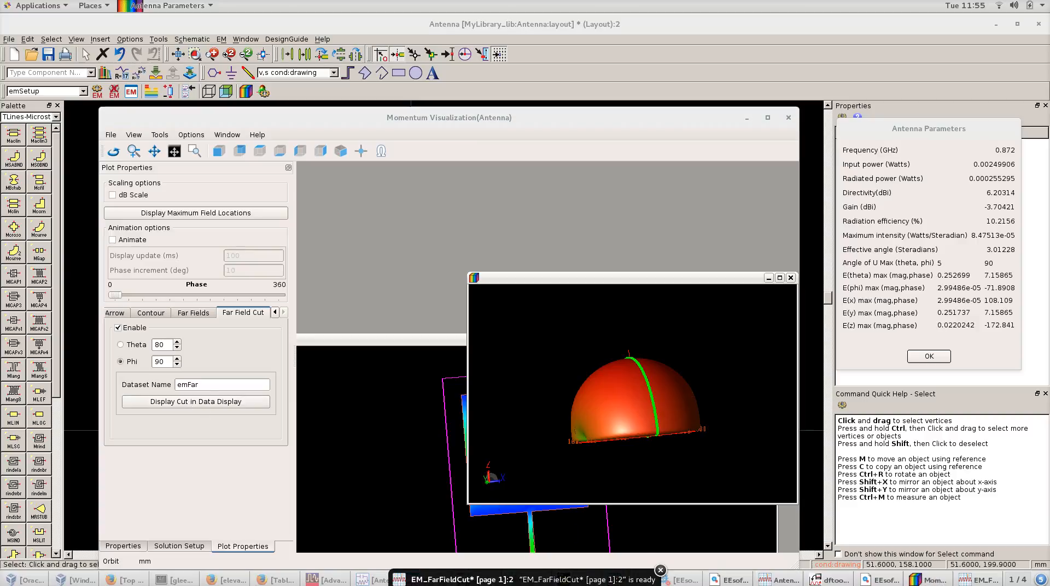
pyautogui.scroll(2, 489, 209)
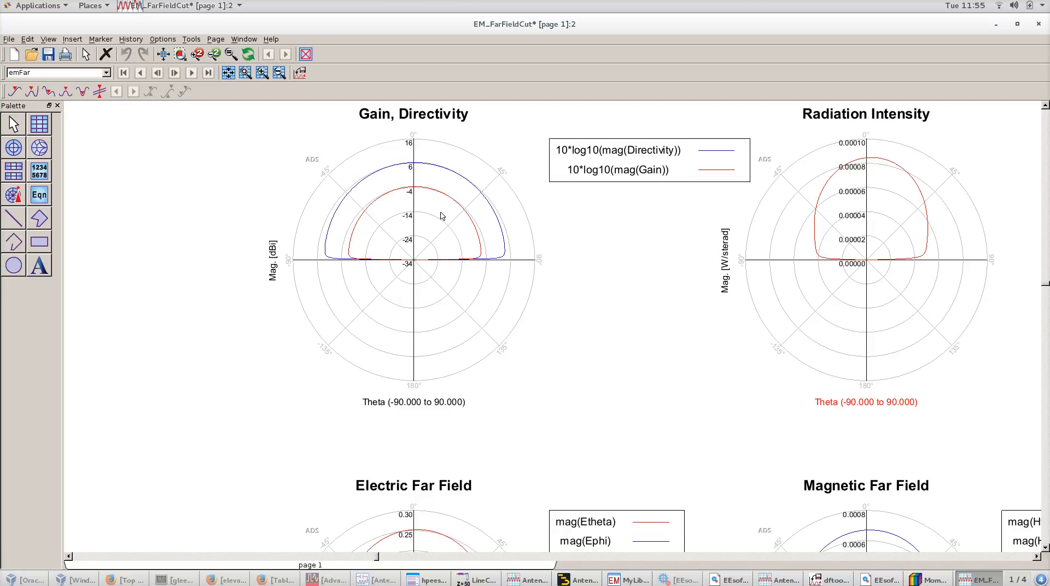
pyautogui.scroll(-2, 441, 216)
# Try moving the dataset title below the parameter table, and undo the move.
pyautogui.moveTo(439, 164)
pyautogui.mouseDown()
pyautogui.moveTo(432, 127)
pyautogui.moveTo(444, 159)
pyautogui.mouseUp()
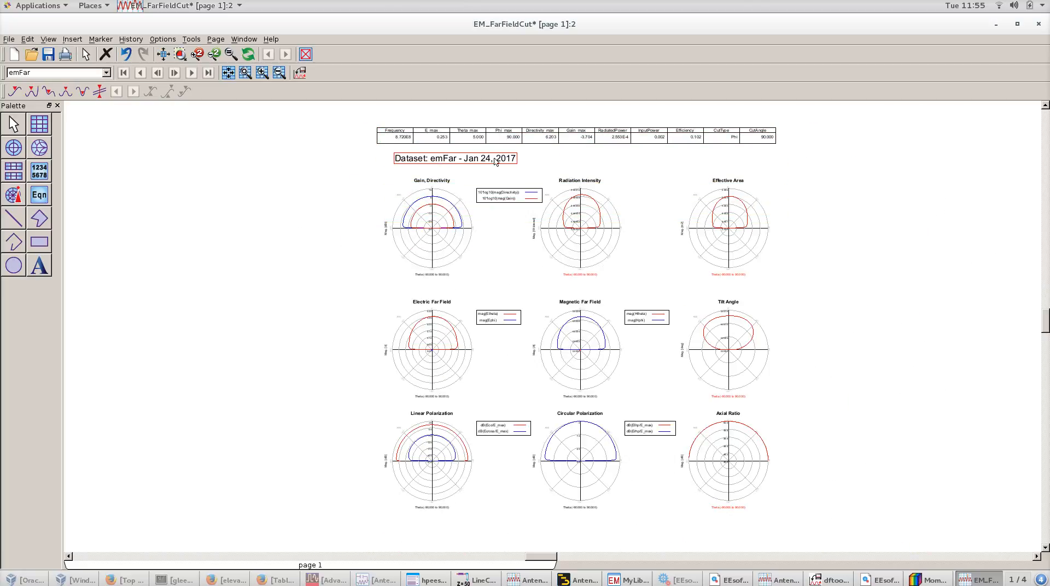
pyautogui.hotkey('ctrl', 'z')
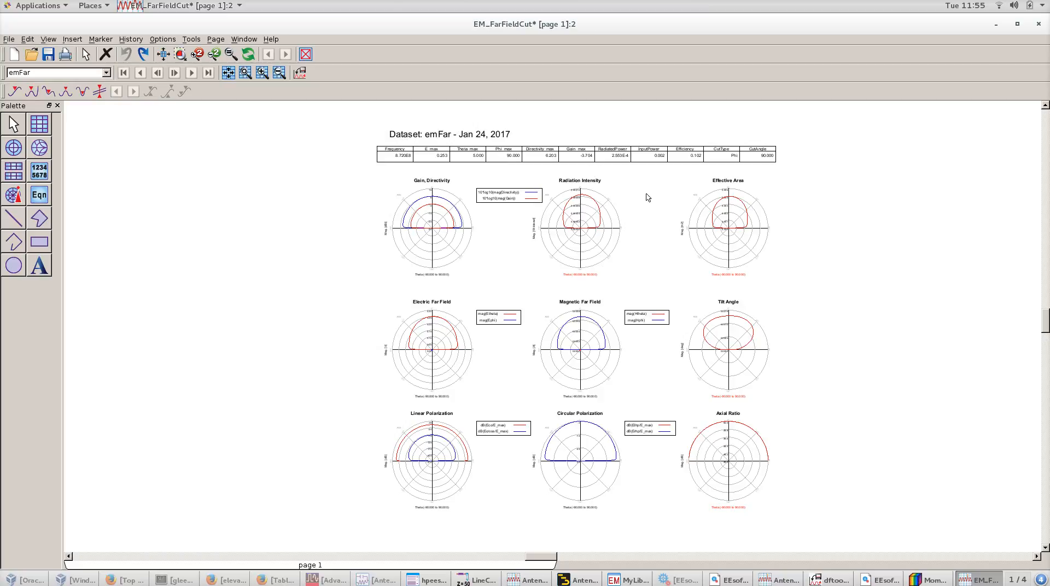
pyautogui.scroll(1, 610, 341)
pyautogui.scroll(-1, 610, 341)
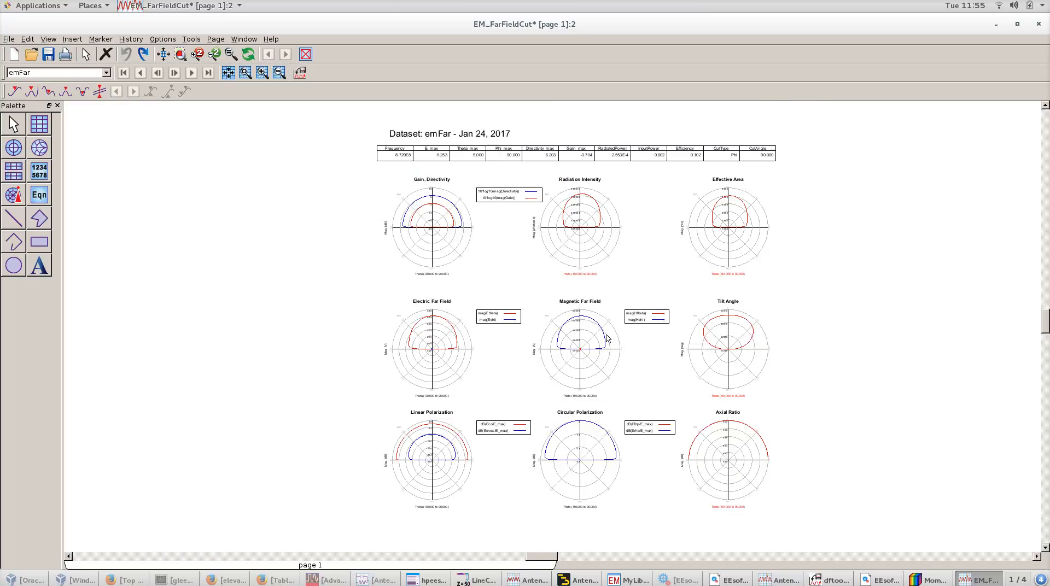